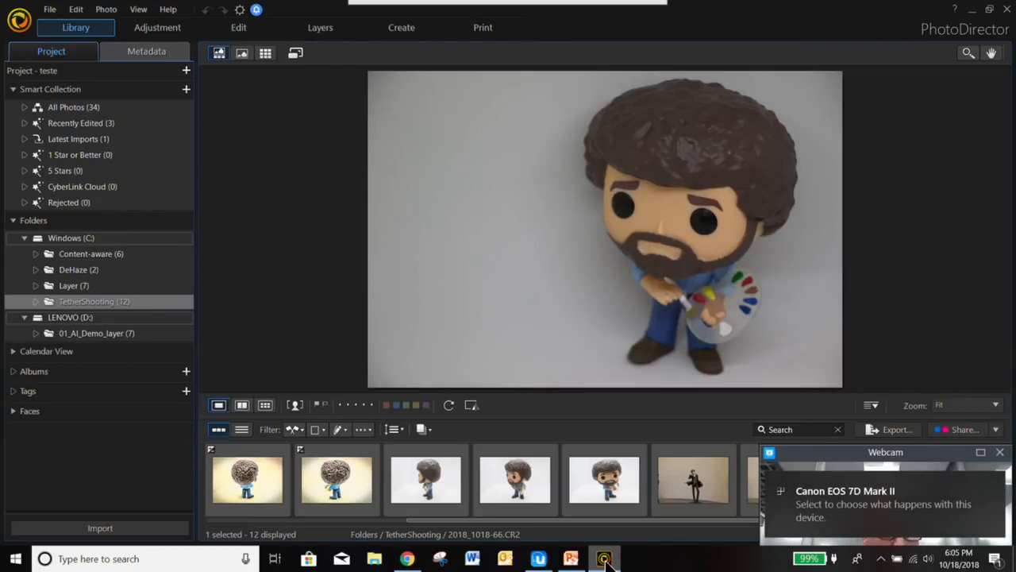
- Start a tethered shooting session with the Canon EOS 7D Mark II and clear the view of its capture controls
left_click(132, 528)
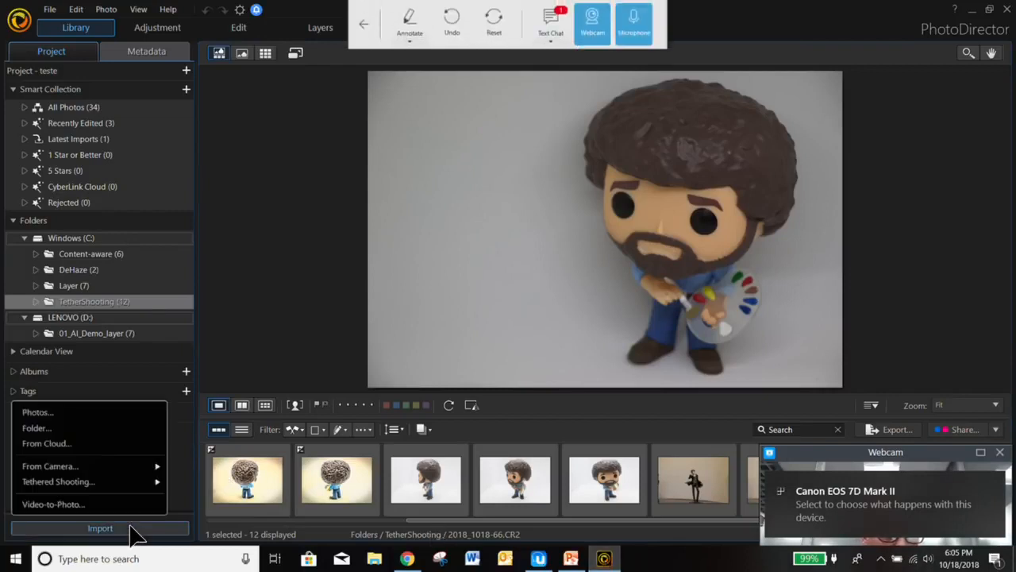
mouse_move(129, 485)
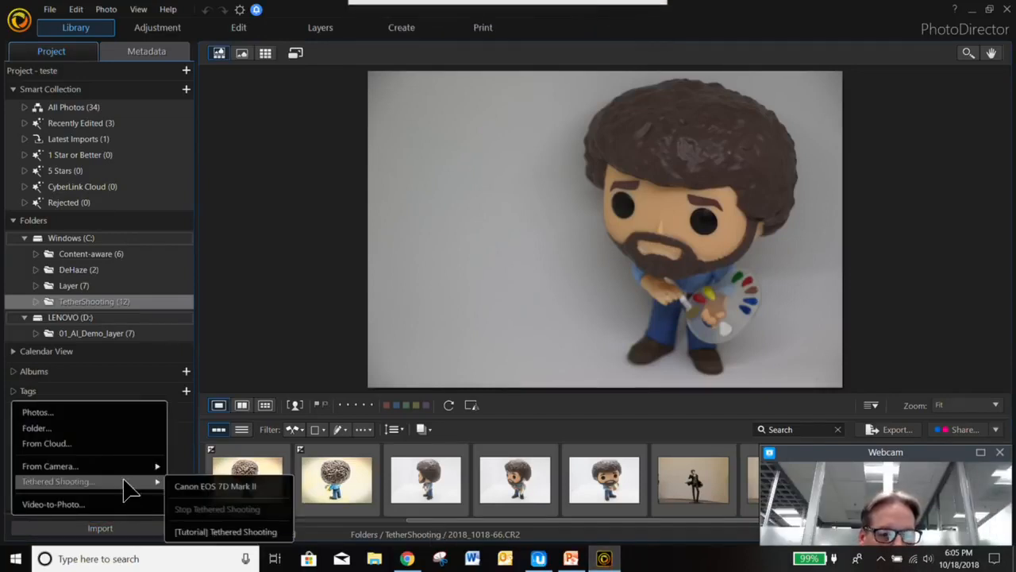
left_click(199, 486)
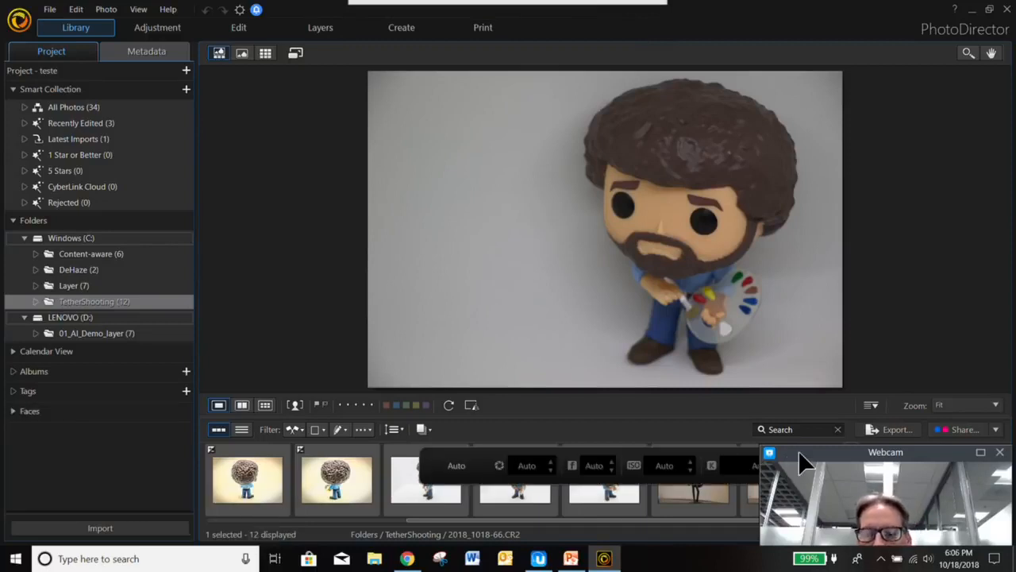
left_click_drag(799, 452, 806, 512)
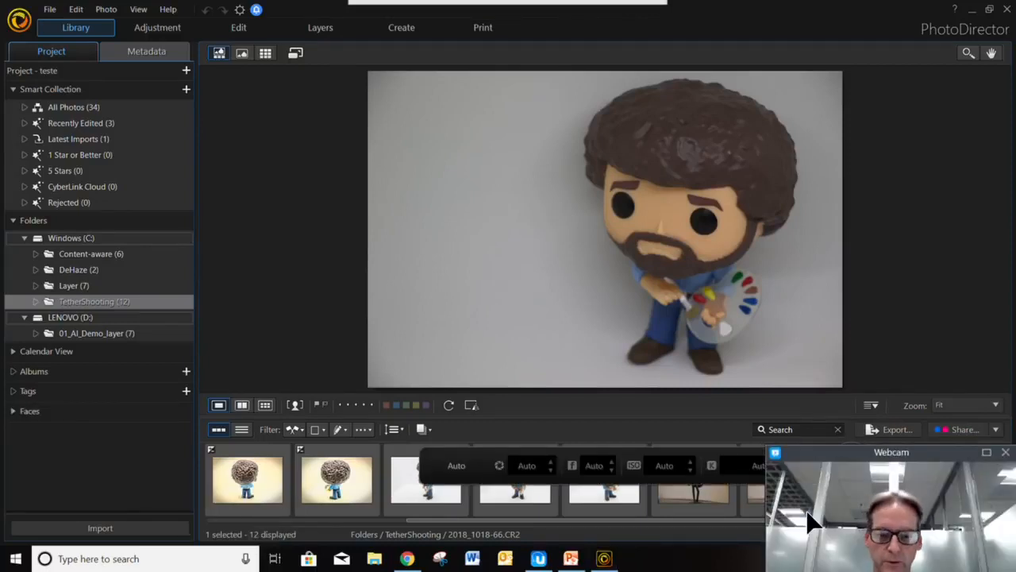
left_click_drag(817, 458, 802, 532)
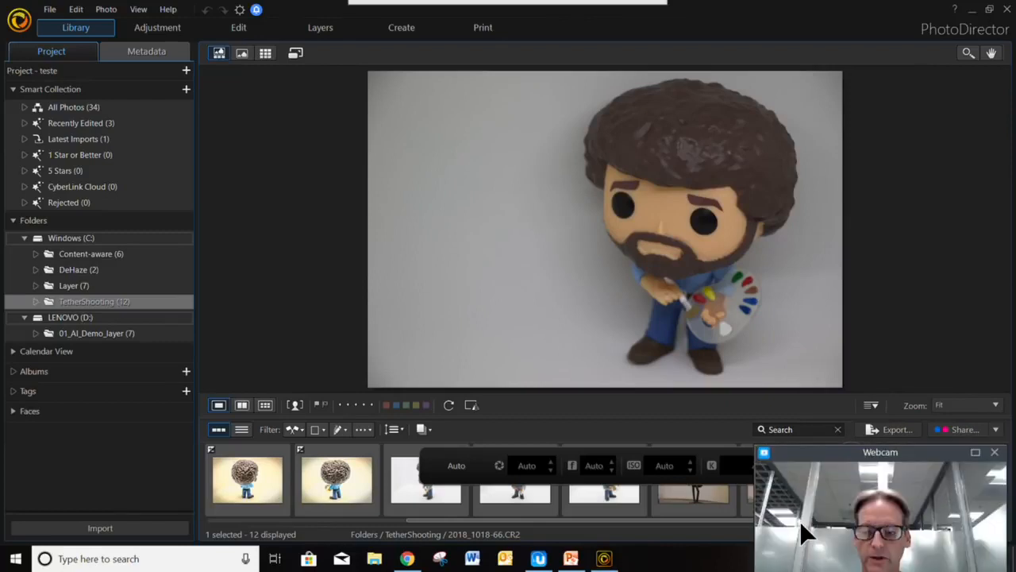
left_click_drag(808, 454, 864, 215)
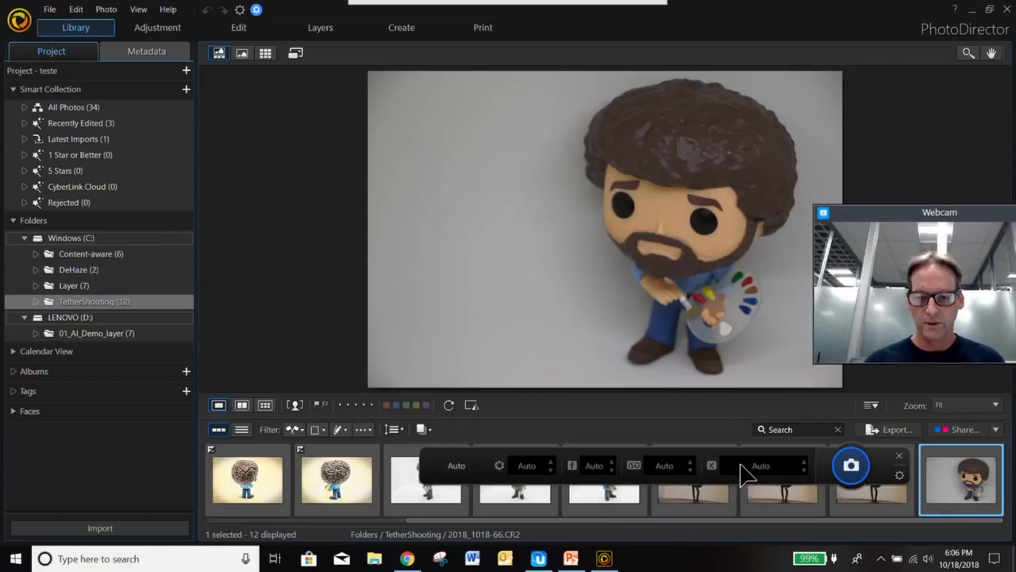
- Review the tethered shooting settings without changing them, and capture the figurine with the connected camera
left_click(902, 475)
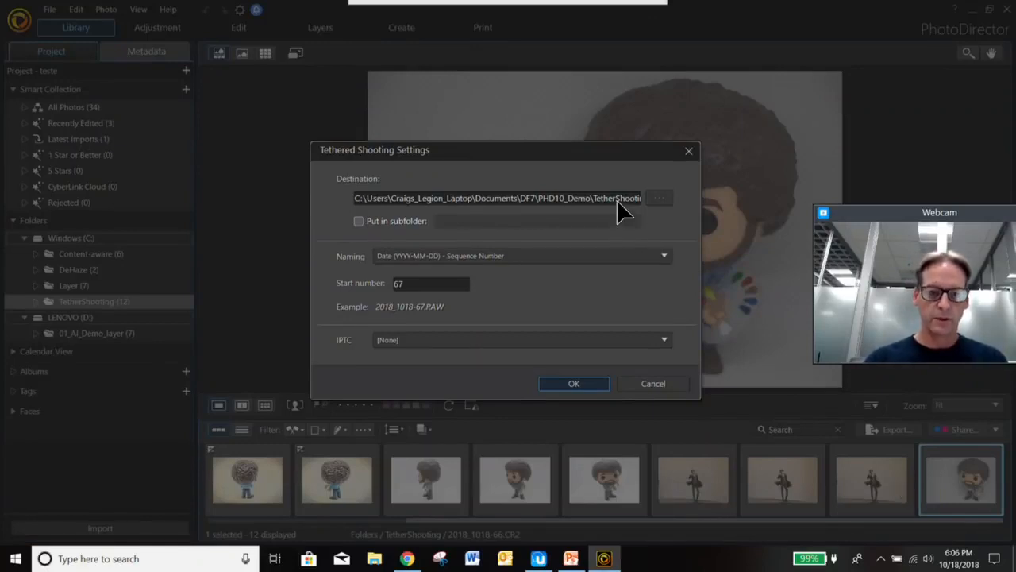
left_click(644, 389)
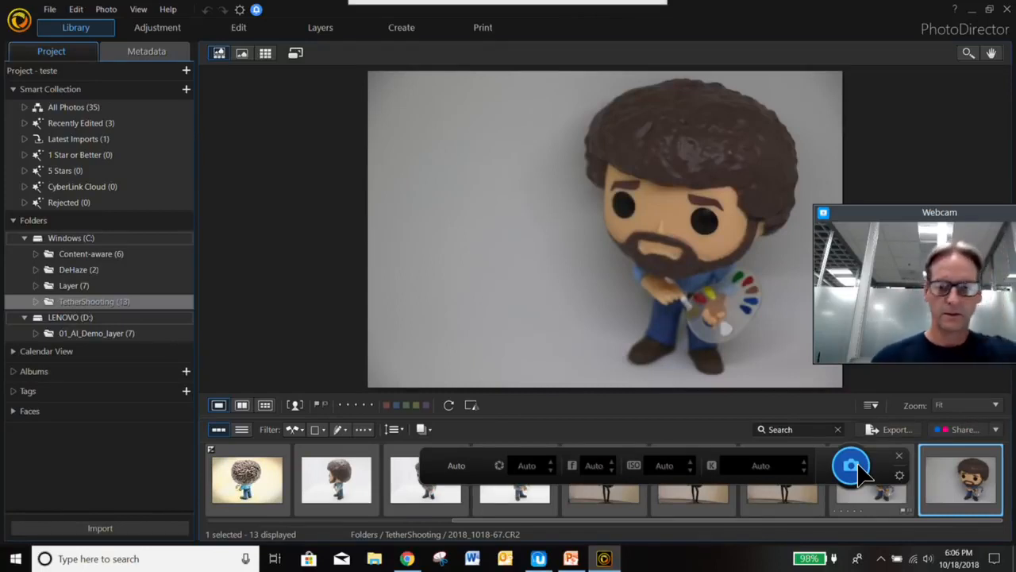
left_click(858, 465)
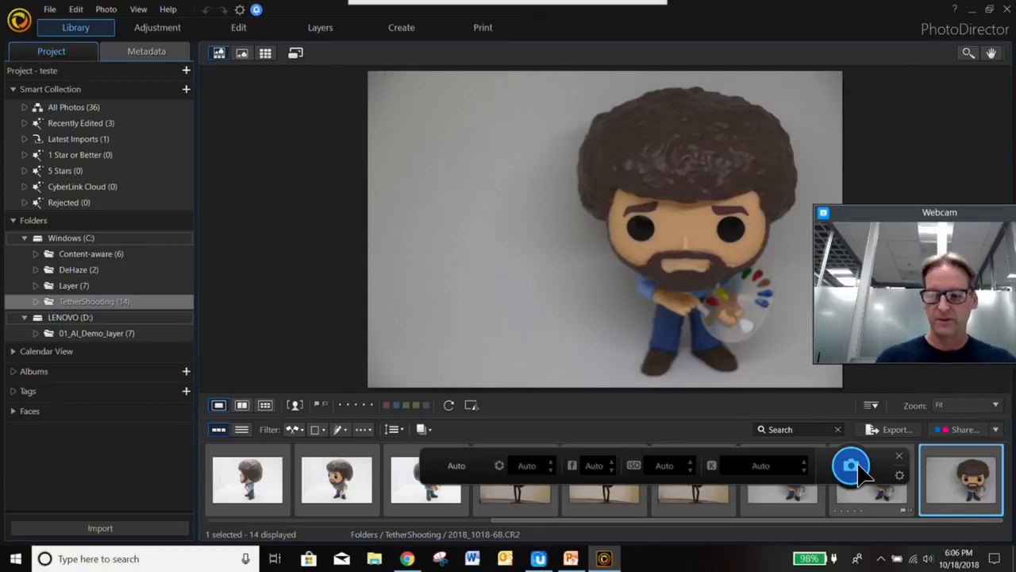
left_click(852, 466)
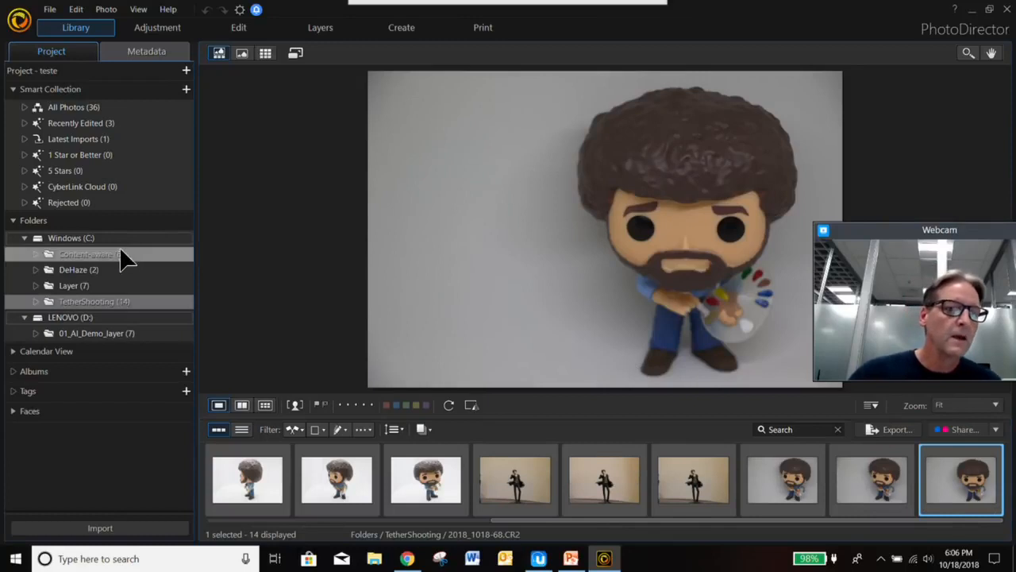
- Open the waterfall photo P1020232-Krka.JPG from the Layer folder for editing with AI Style Transfer
left_click(76, 286)
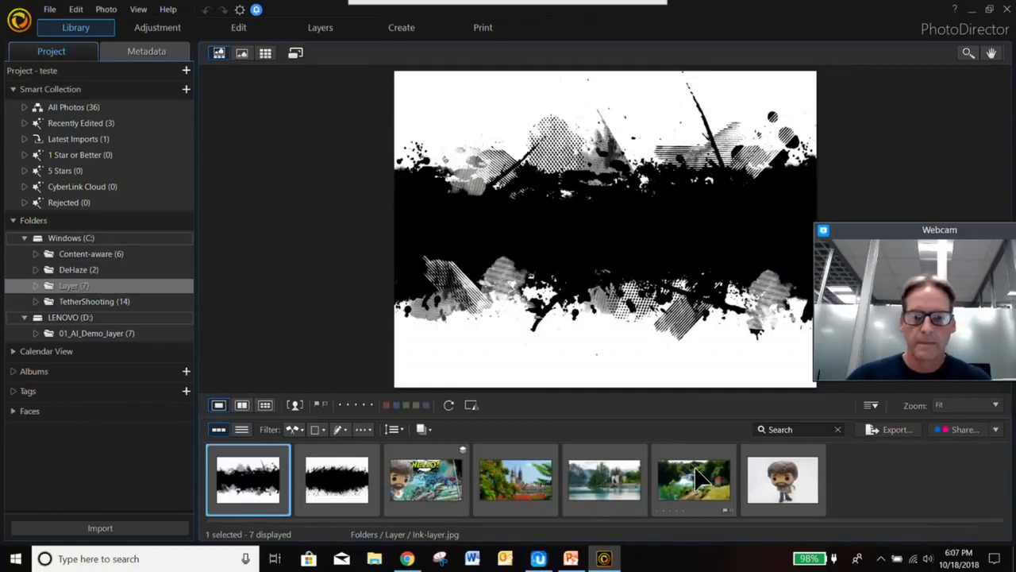
left_click(698, 478)
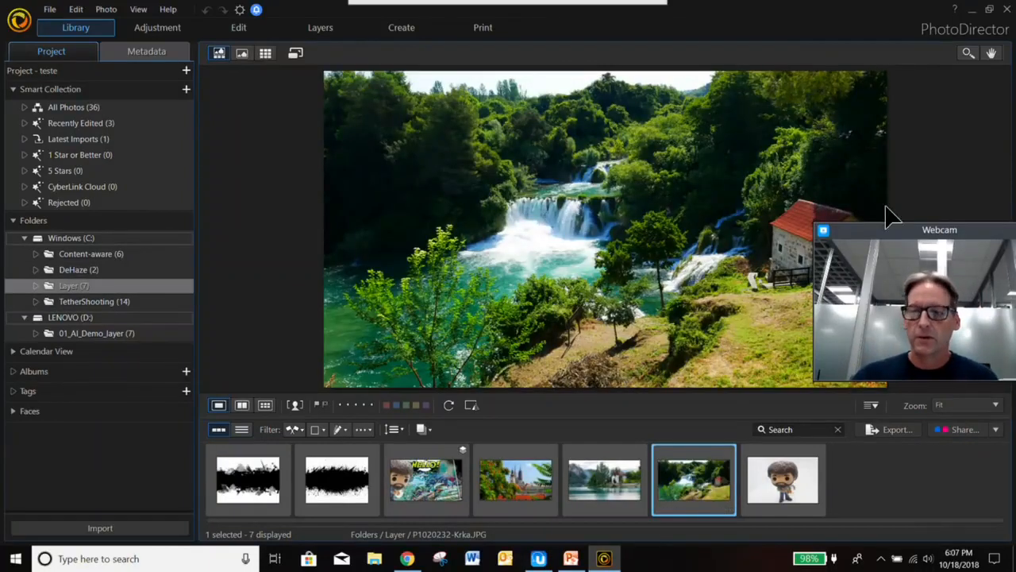
left_click_drag(891, 230, 872, 451)
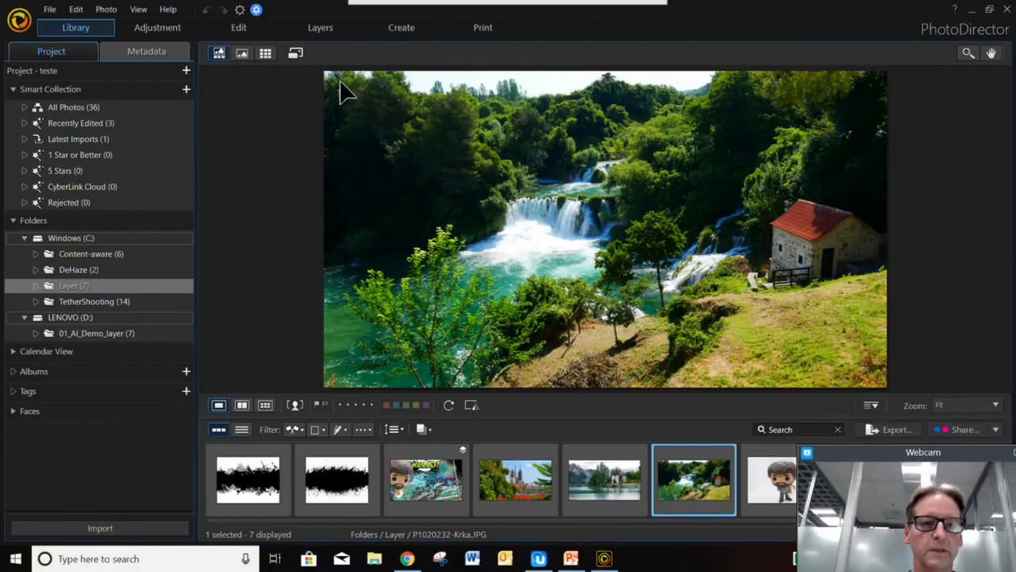
left_click(240, 28)
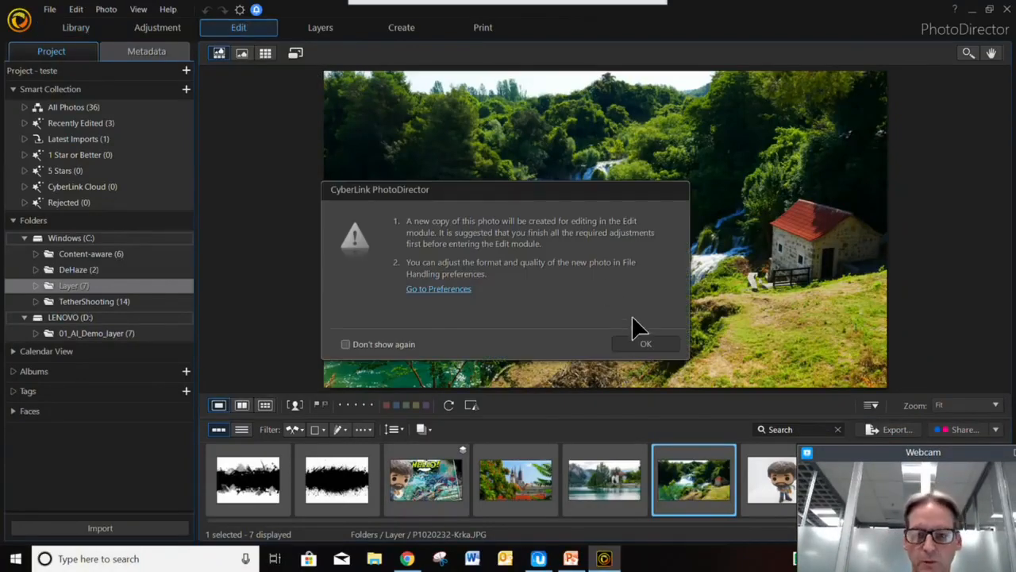
left_click(634, 343)
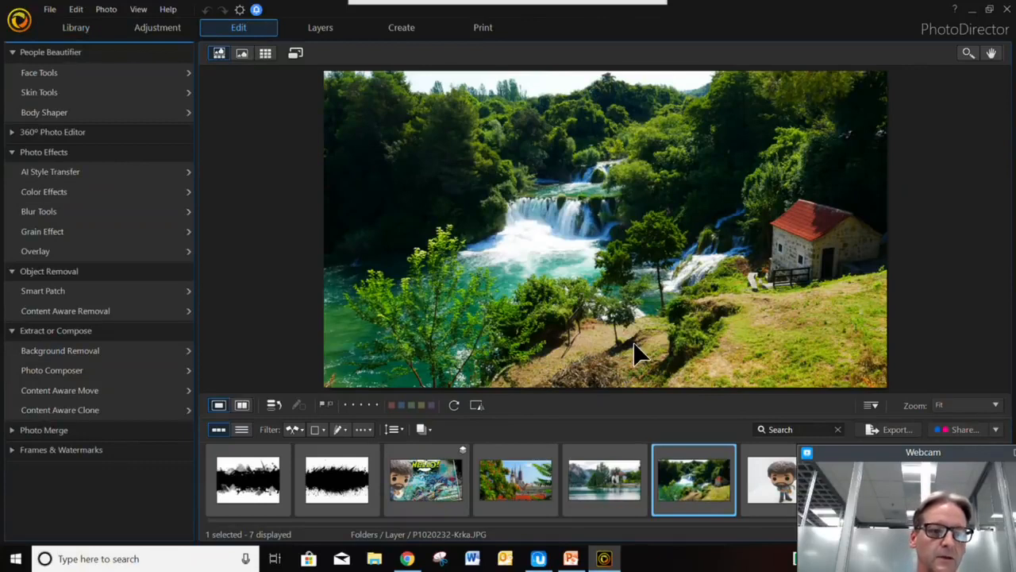
left_click(161, 165)
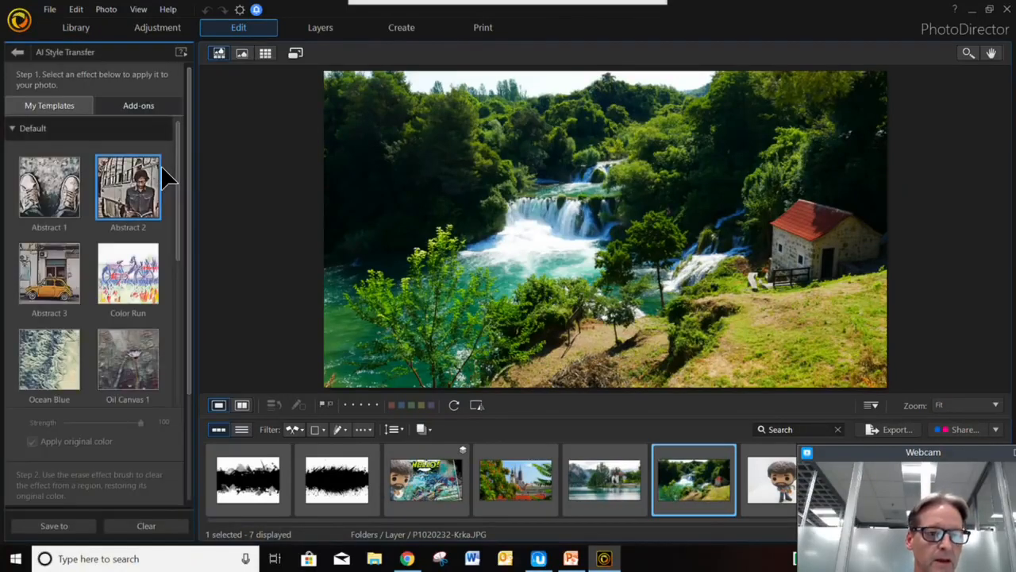
- Try the Abstract 1 style with and without the original color, and the Ocean Blue style on the waterfall photo
left_click(40, 189)
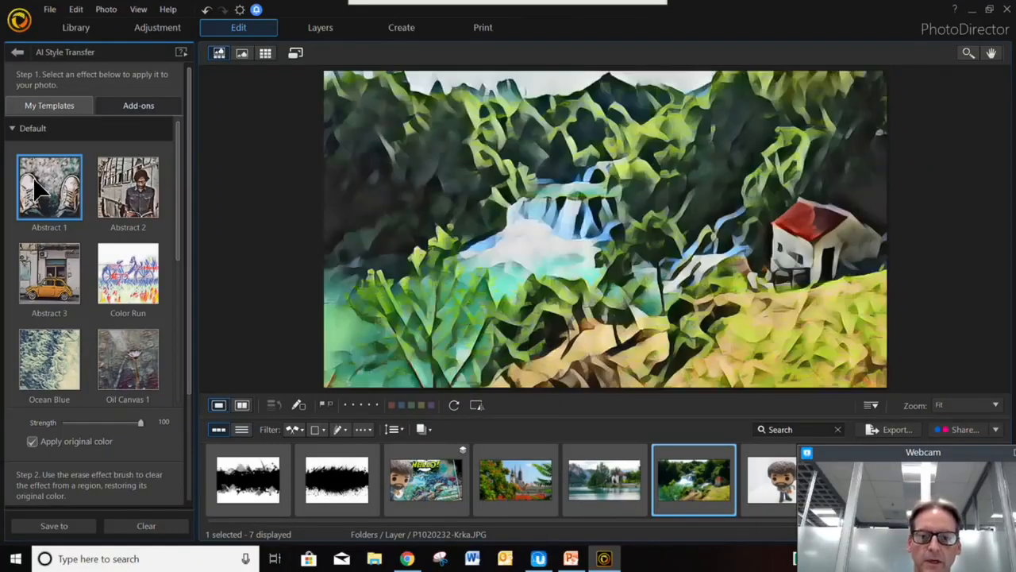
left_click(33, 443)
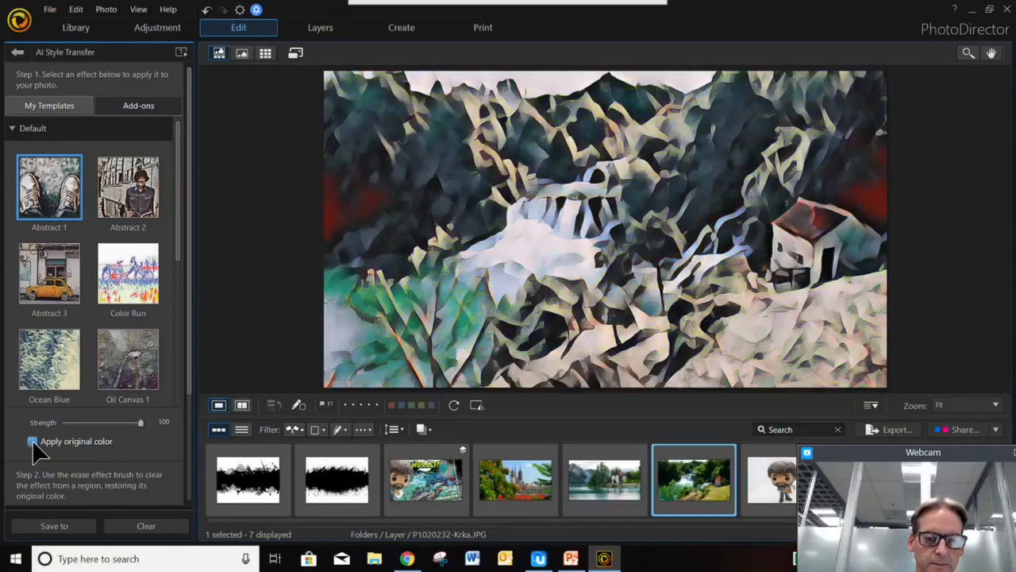
left_click(60, 391)
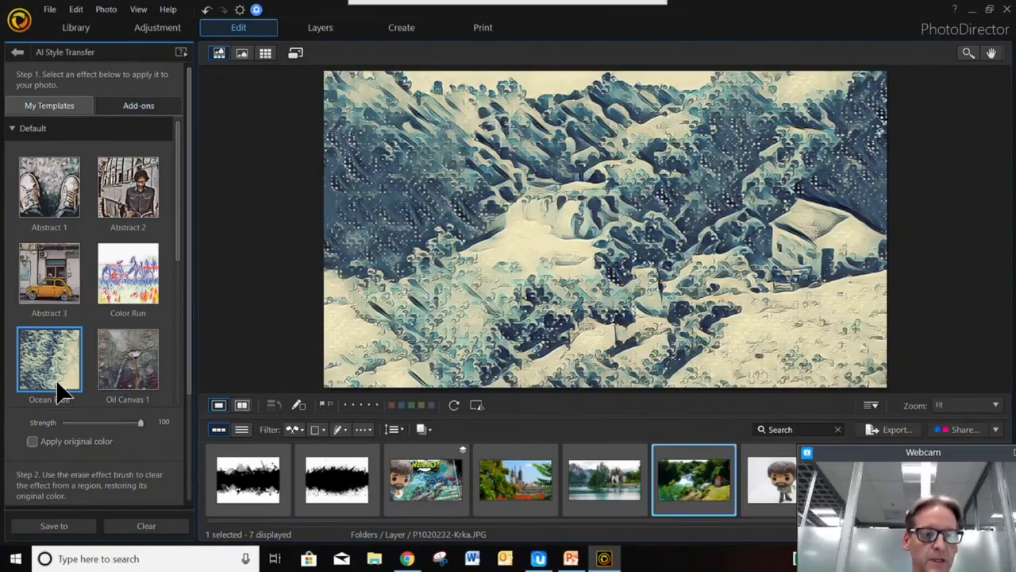
- Apply the Oil Paintings add-on Style 03 to the waterfall photo with the original color kept and strength at 100
left_click(127, 112)
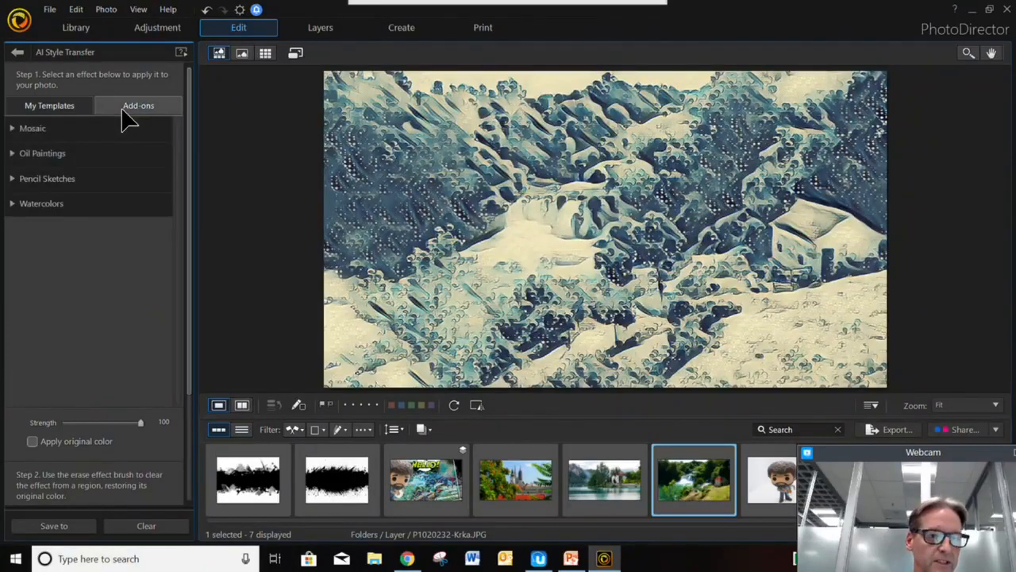
left_click(14, 154)
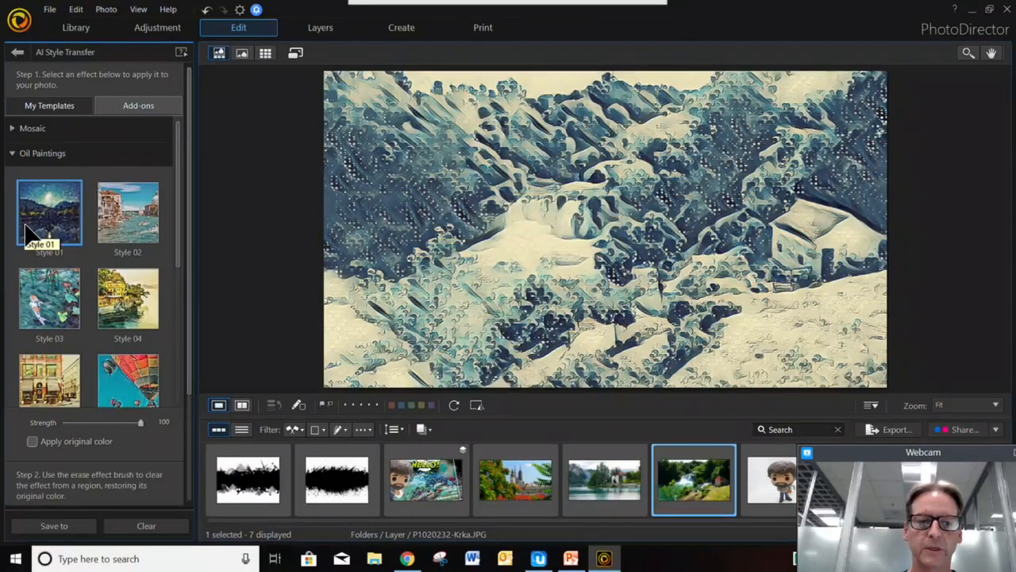
left_click(44, 297)
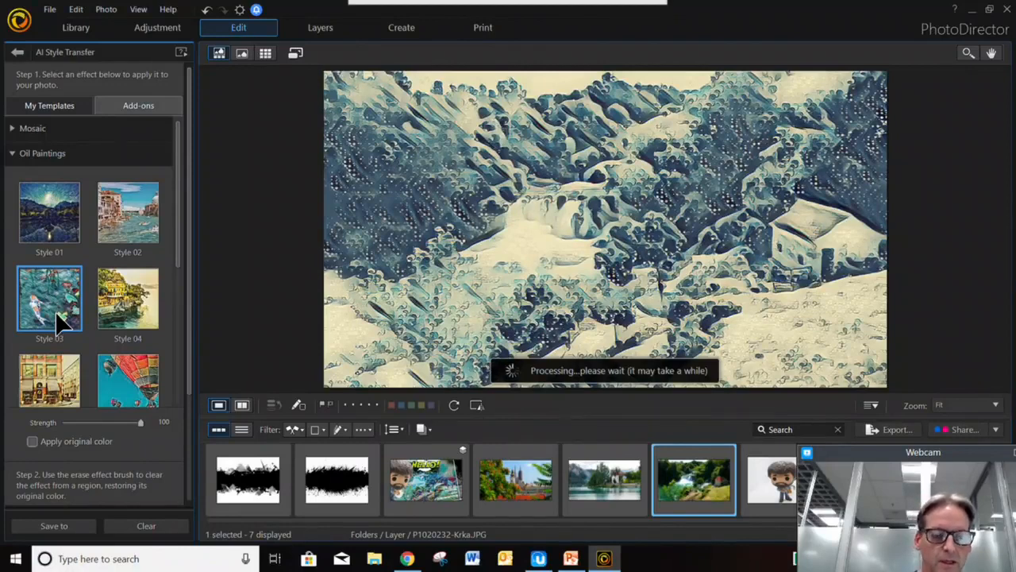
left_click(31, 441)
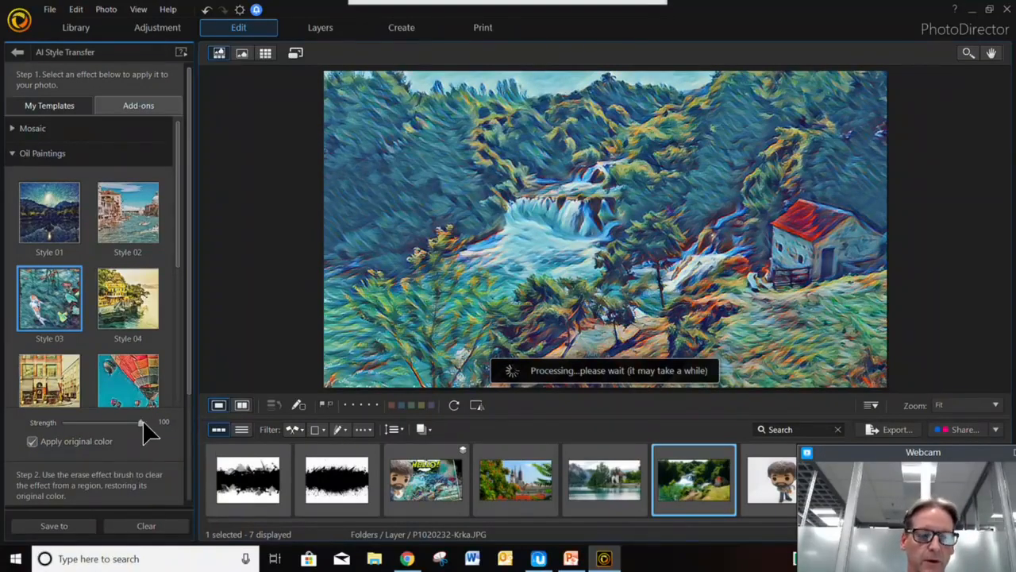
mouse_move(143, 423)
left_mouse_down()
mouse_move(95, 426)
mouse_move(151, 423)
left_mouse_up()
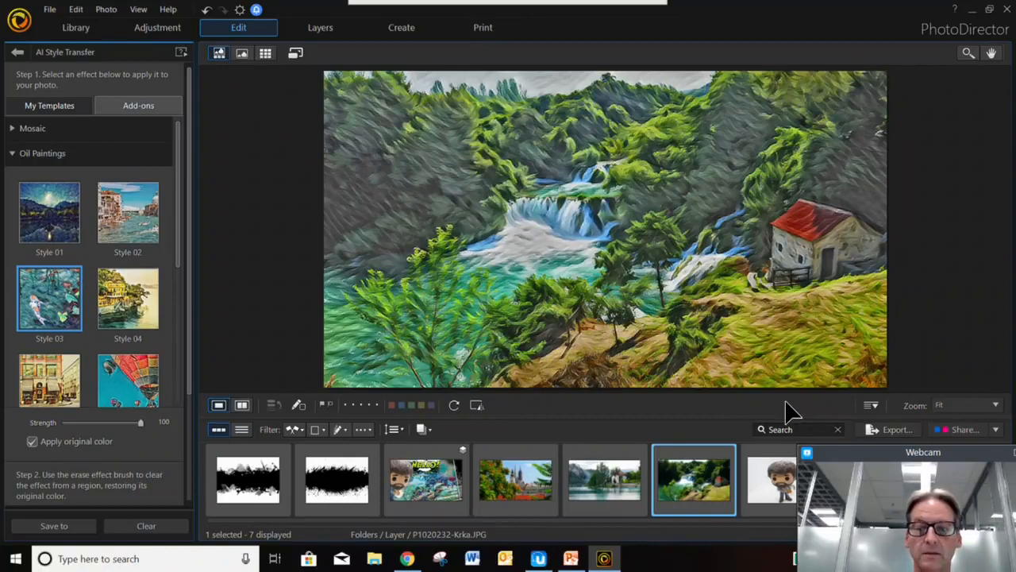
- Save the stylized photo as a virtual copy and bring it into the Layers module
left_click(316, 40)
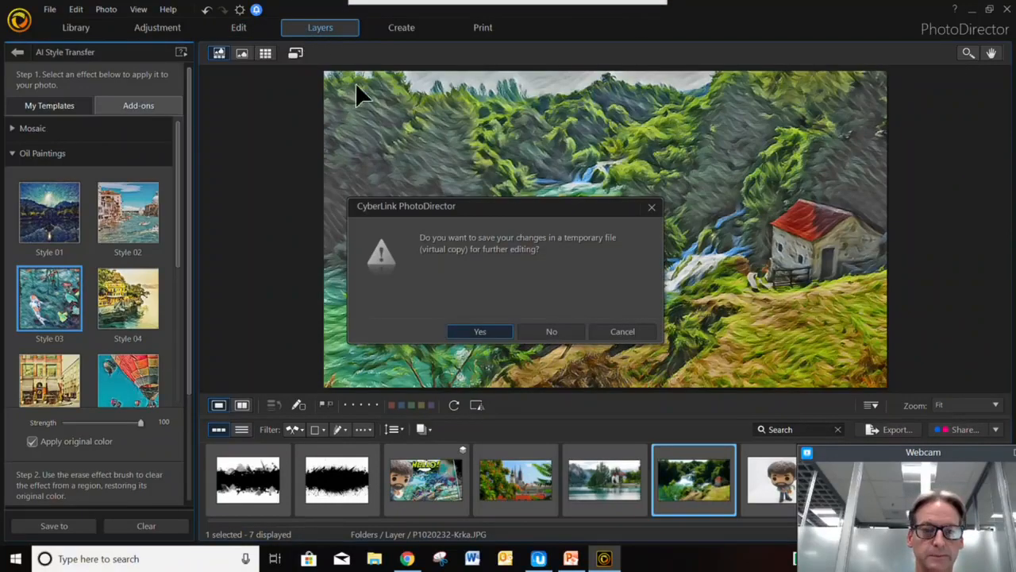
left_click(491, 330)
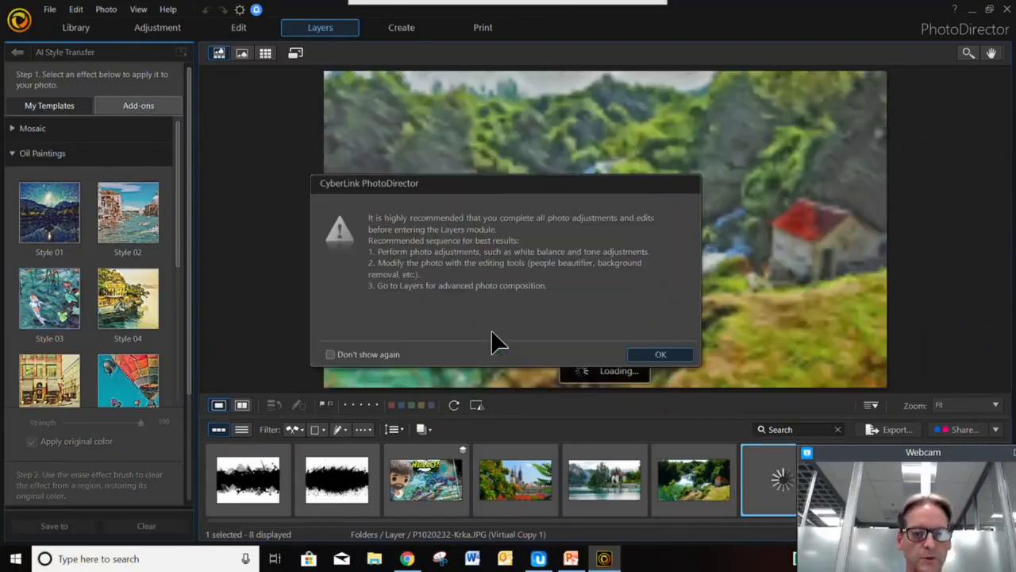
left_click(640, 353)
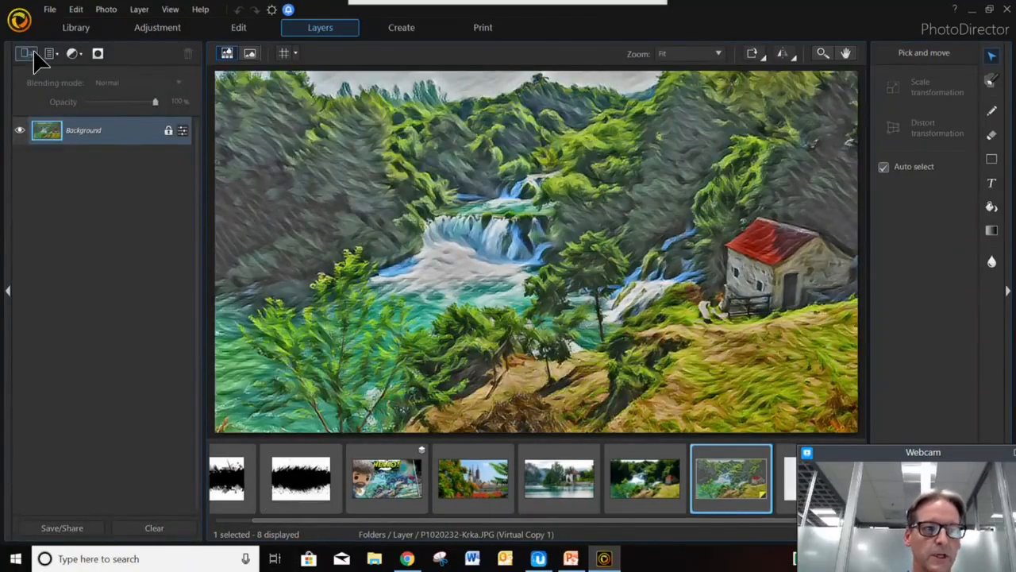
- Create an empty layer project named Untitled with a width of 1920 pixels and a transparent background
left_click(32, 55)
left_click(50, 73)
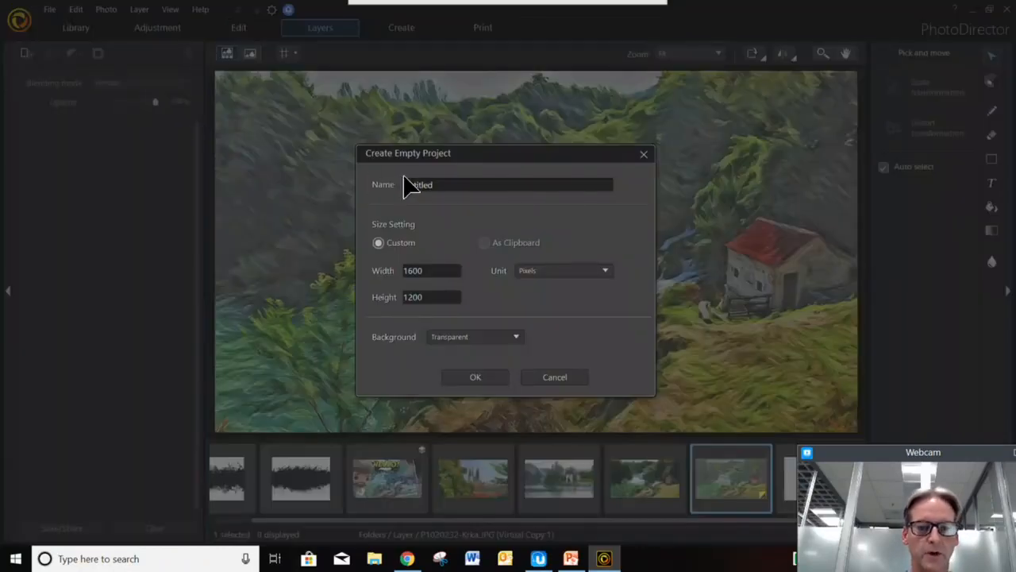
left_click(446, 270)
type("1920")
key("Tab")
type("1")
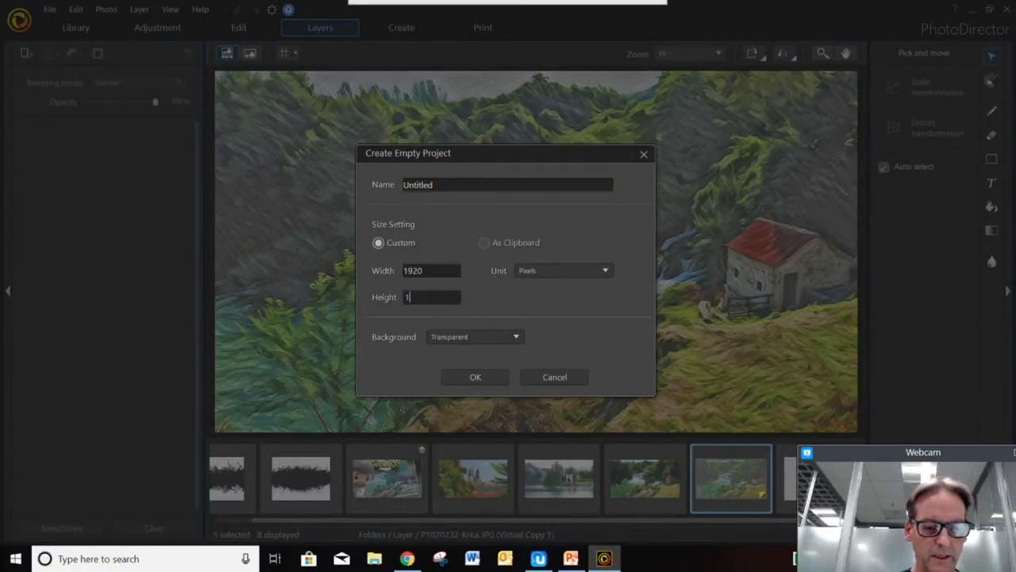
left_click(493, 377)
- Add the original waterfall photo as a layer, with its oil-painting virtual copy as a layer above it
left_click_drag(762, 480, 69, 178)
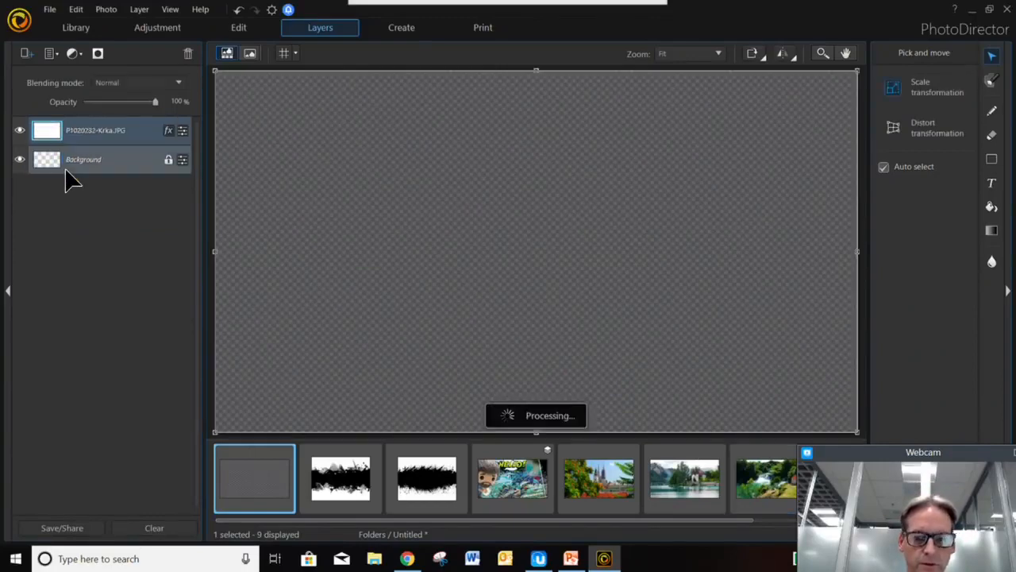
left_click_drag(909, 459, 889, 459)
left_click_drag(699, 521, 111, 200)
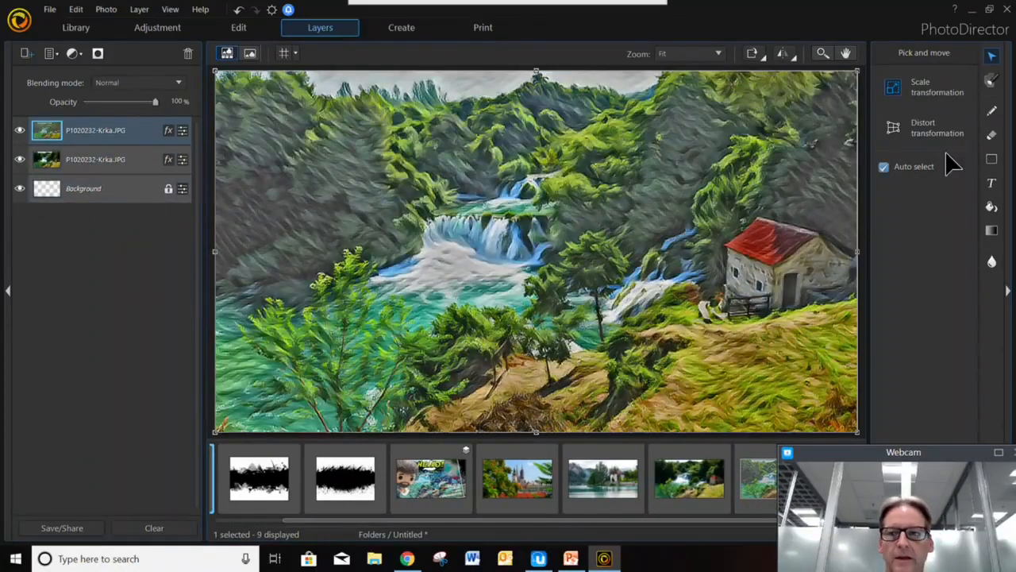
- Try erasing the upper trees from the oil-painting layer with the 300 px pencil eraser, and undo the erasing
left_click(992, 134)
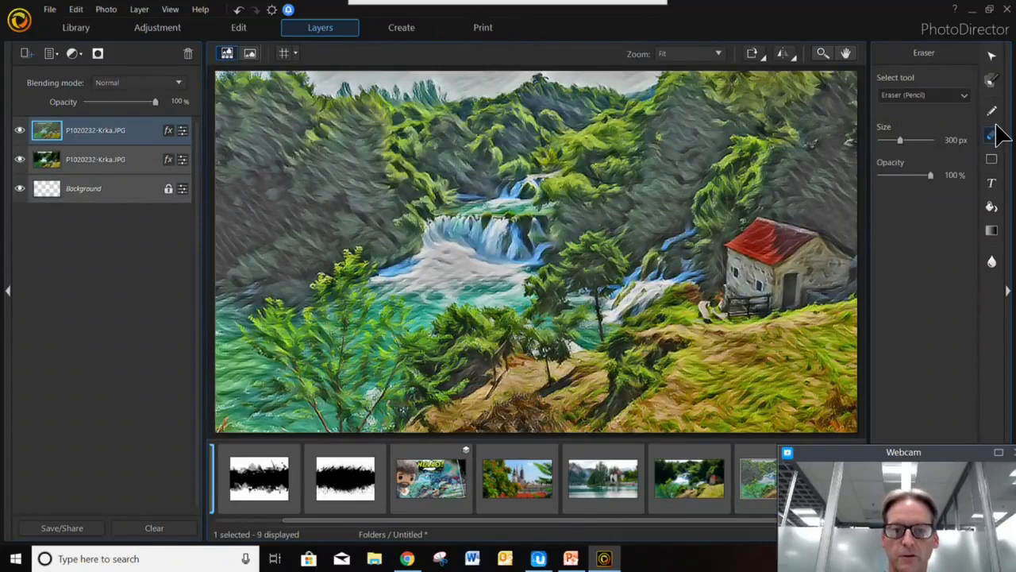
mouse_move(594, 140)
left_mouse_down()
mouse_move(577, 149)
mouse_move(262, 129)
left_mouse_up()
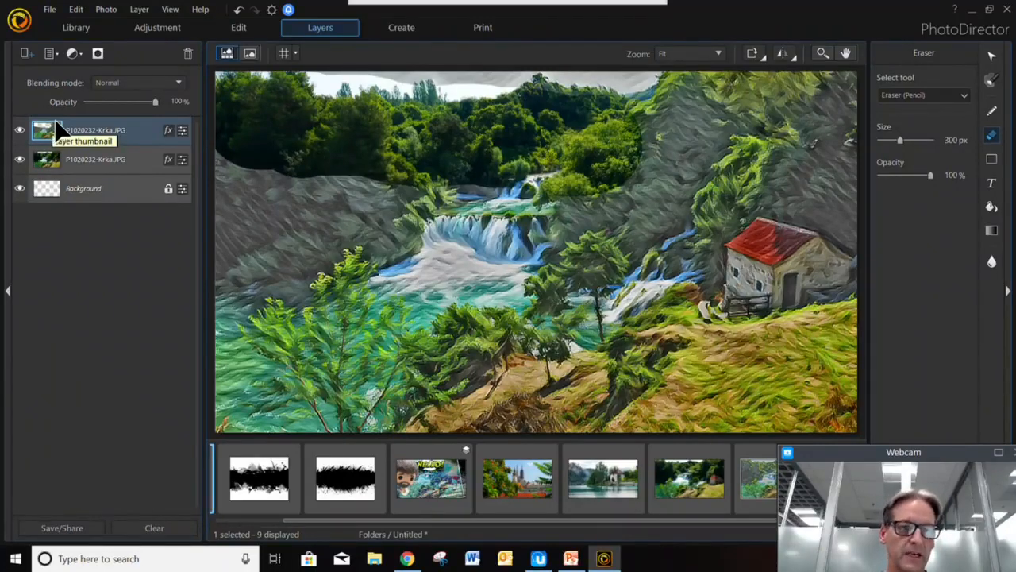
left_click(237, 10)
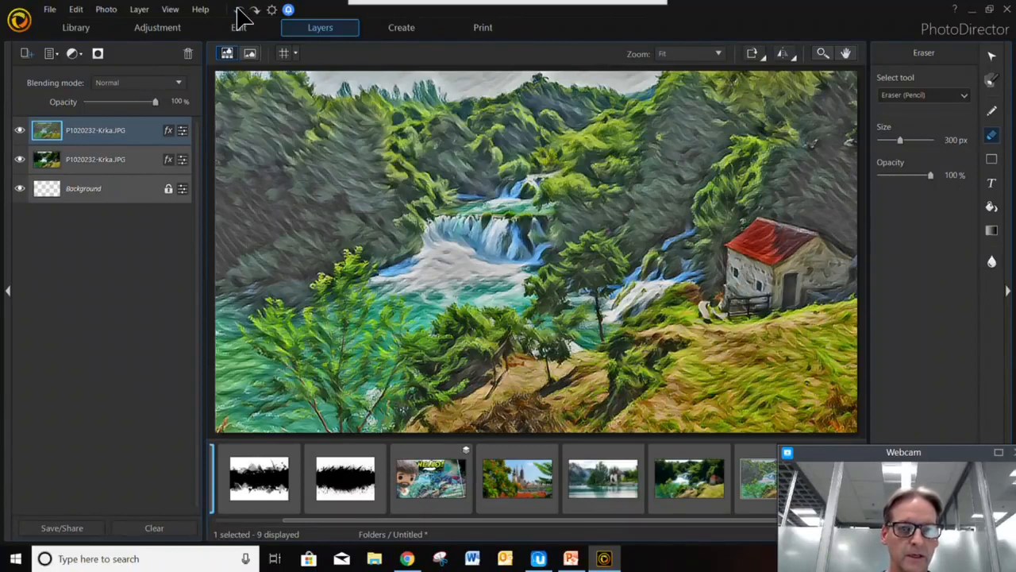
- Add a layer mask to the oil-painting layer
left_click(98, 54)
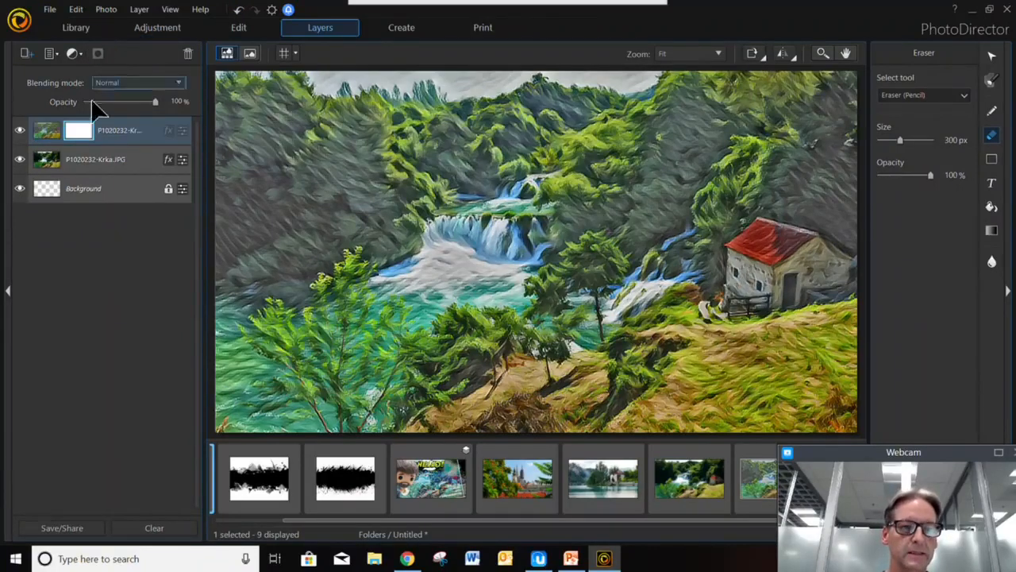
- Try erasing the waterfall and central trees through the oil-painting layer's mask, and delete that mask
mouse_move(582, 153)
left_mouse_down()
mouse_move(379, 219)
mouse_move(604, 274)
left_mouse_up()
right_click(78, 139)
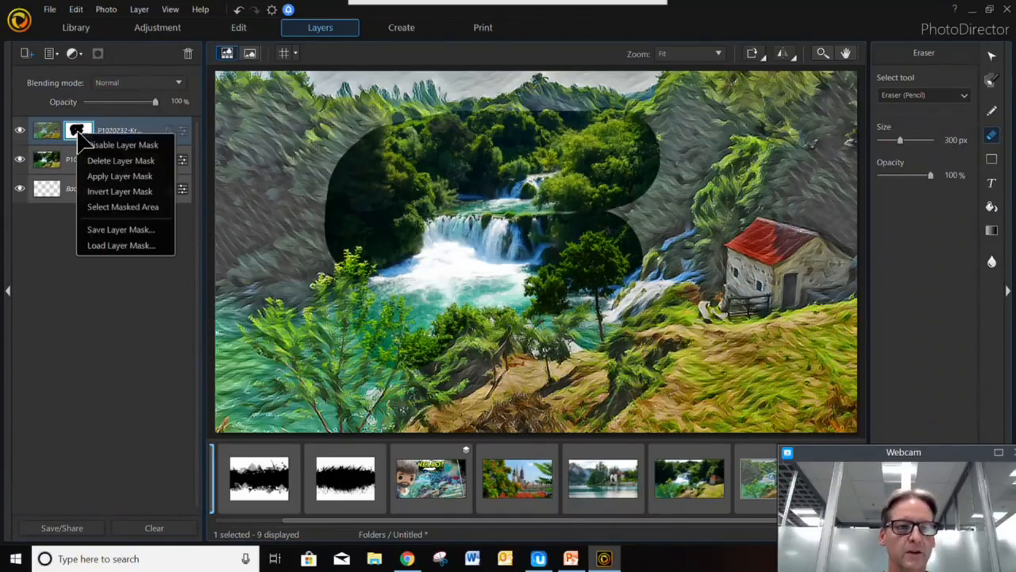
left_click(105, 160)
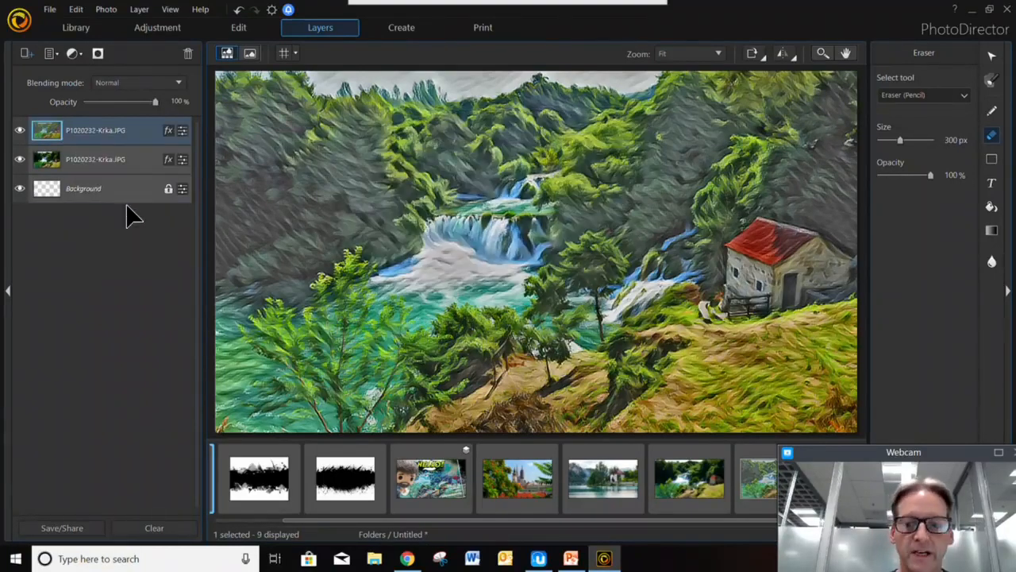
- Add a new mask to the oil-painting layer and load ink_layer_splash.jpg into it
left_click(101, 52)
right_click(85, 126)
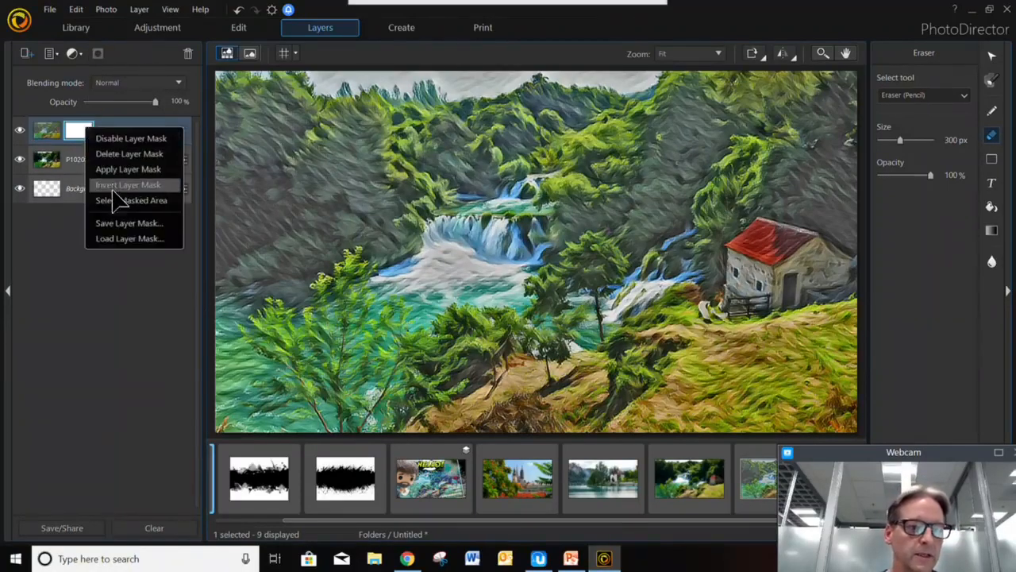
left_click(124, 239)
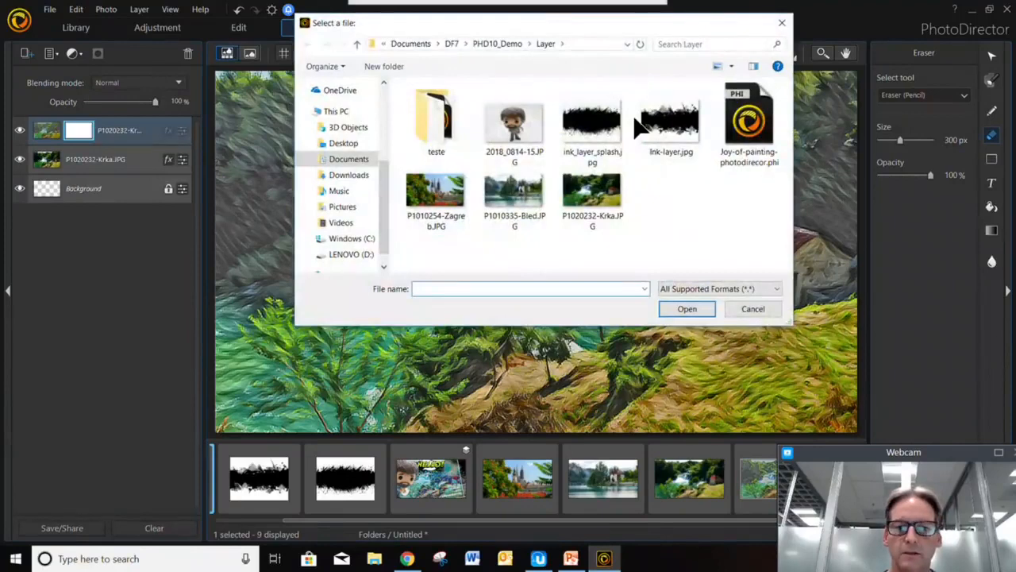
left_click(601, 131)
left_click(691, 307)
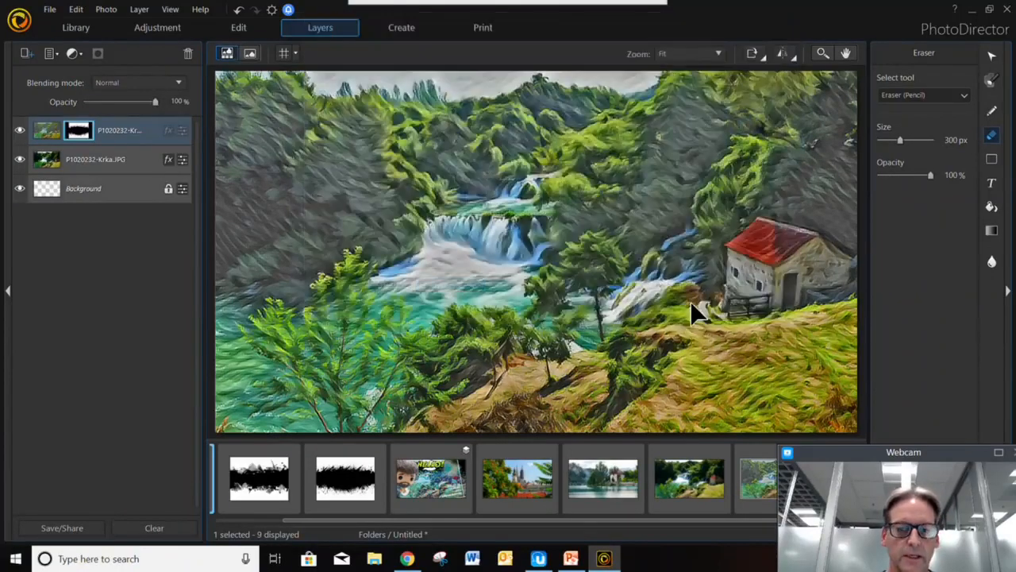
- Stretch the ink-splash mask horizontally to both side edges of the photo and apply it to the oil-painting layer
left_click(993, 57)
left_click_drag(778, 254, 857, 251)
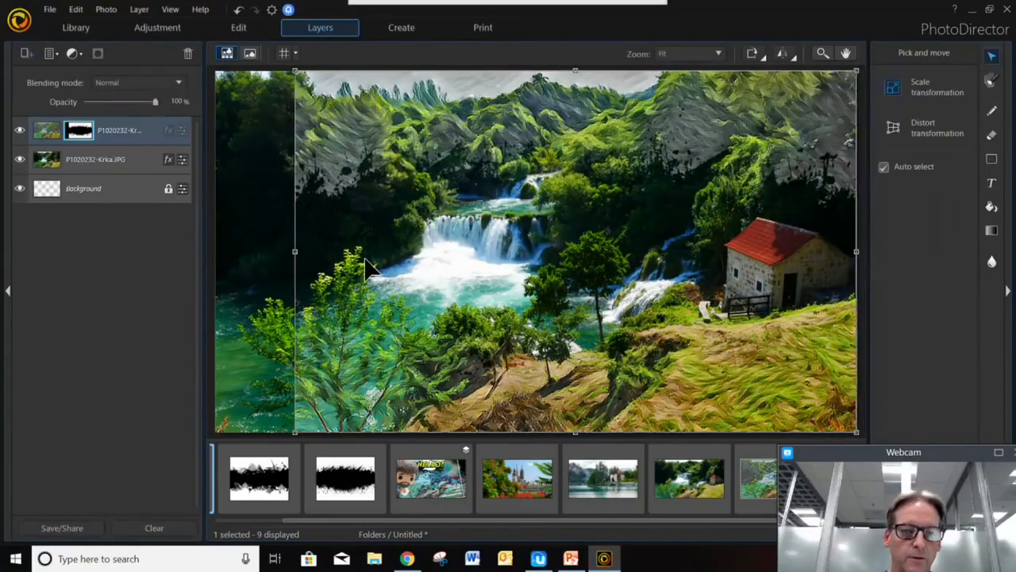
left_click_drag(293, 253, 218, 268)
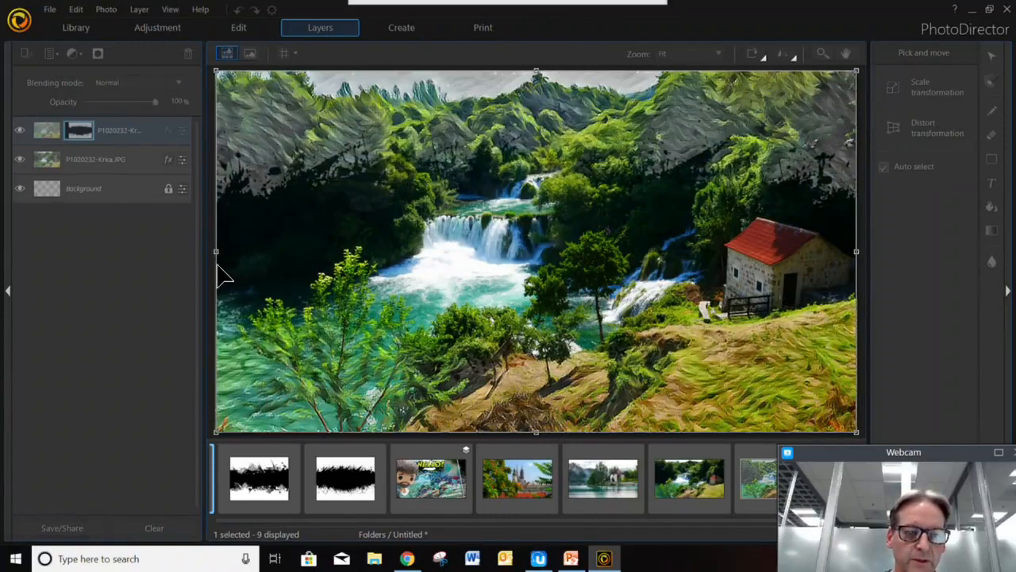
right_click(85, 126)
left_click(112, 170)
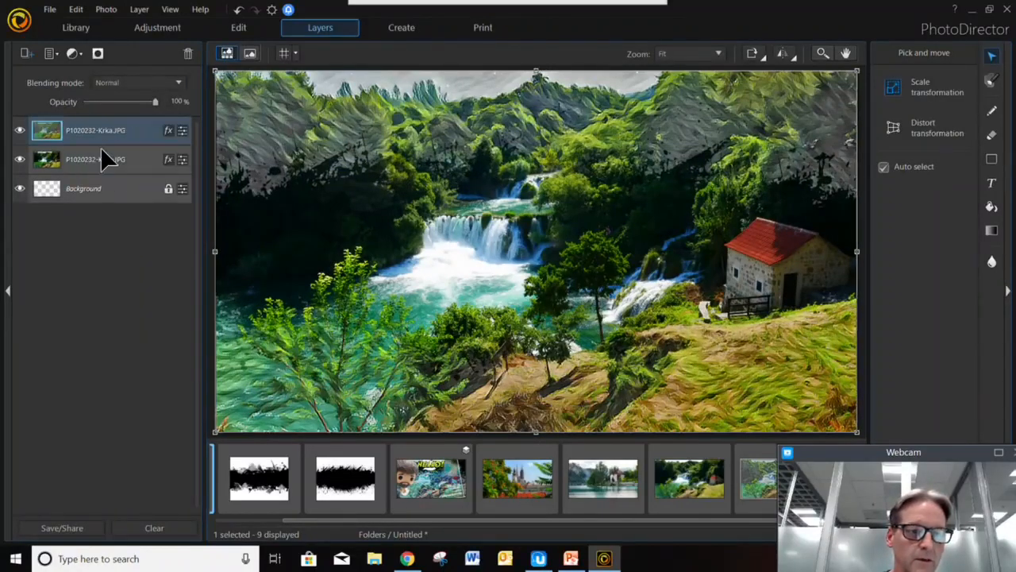
- Add another mask to the trimmed oil-painting layer and load the same ink_layer_splash.jpg shape into it
left_click(99, 54)
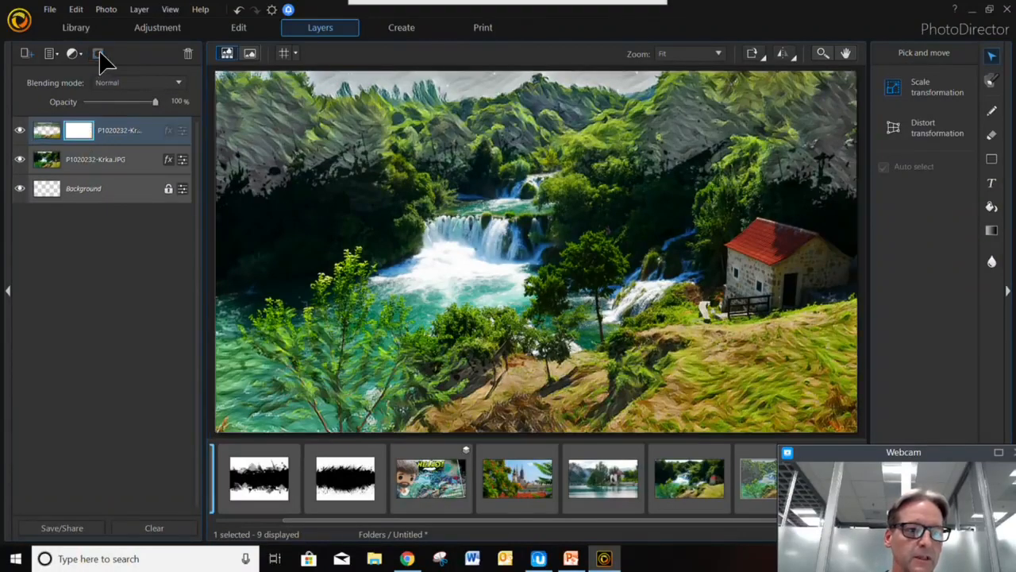
right_click(87, 137)
left_click(131, 242)
double_click(597, 131)
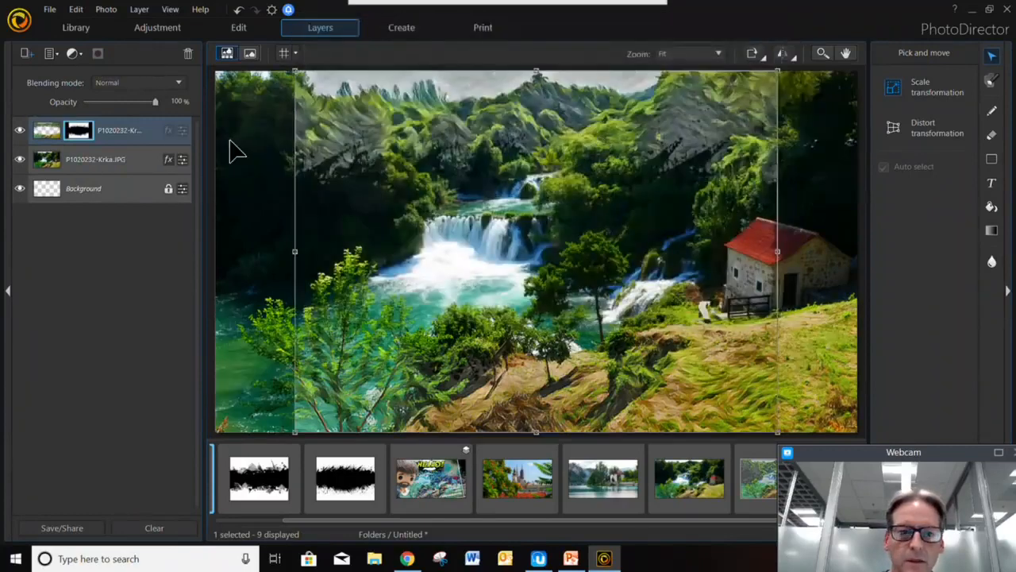
- Invert the newly loaded ink-splash mask and stretch it horizontally to both side edges of the photo
right_click(92, 135)
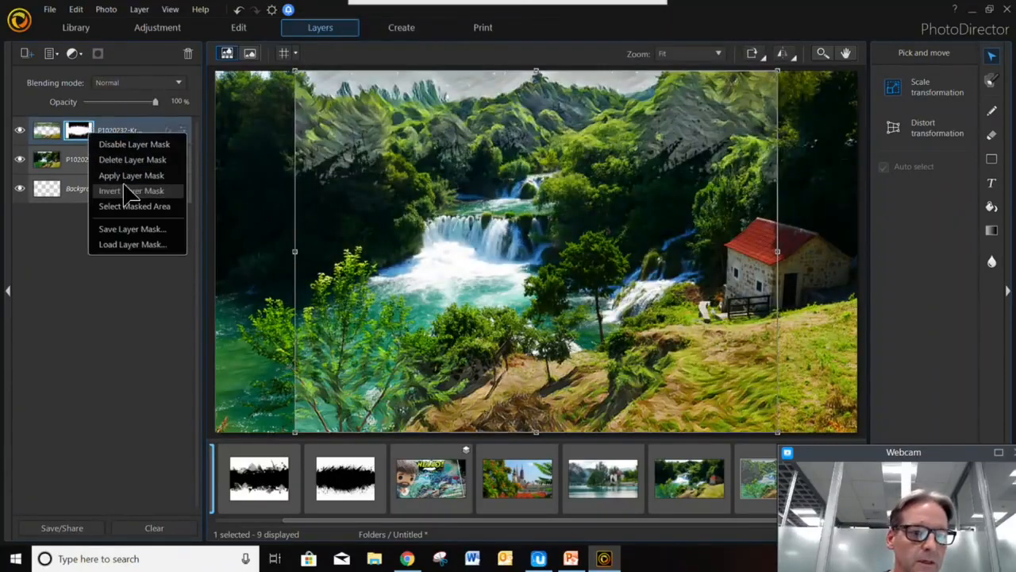
left_click(137, 191)
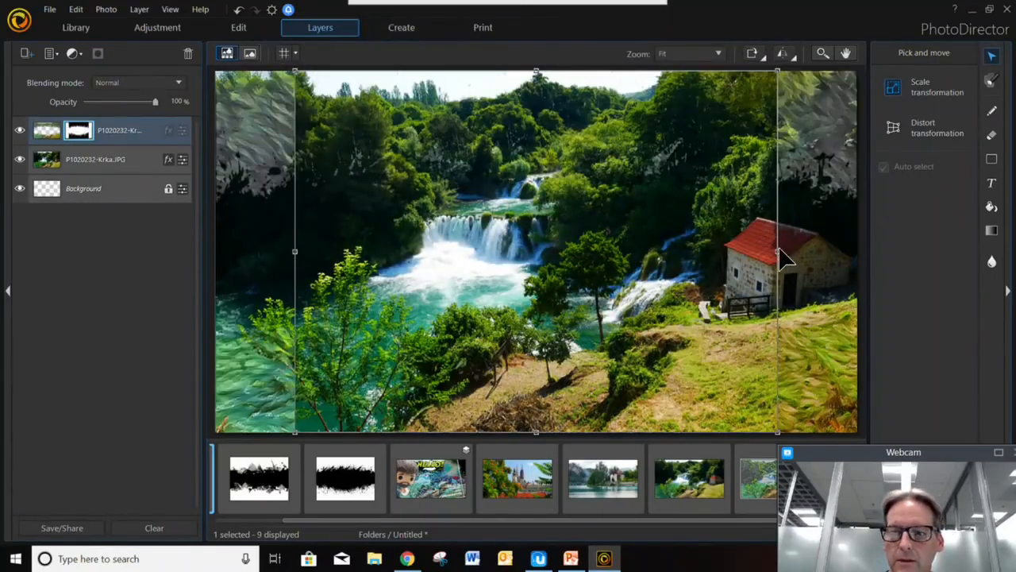
left_click_drag(782, 256, 860, 253)
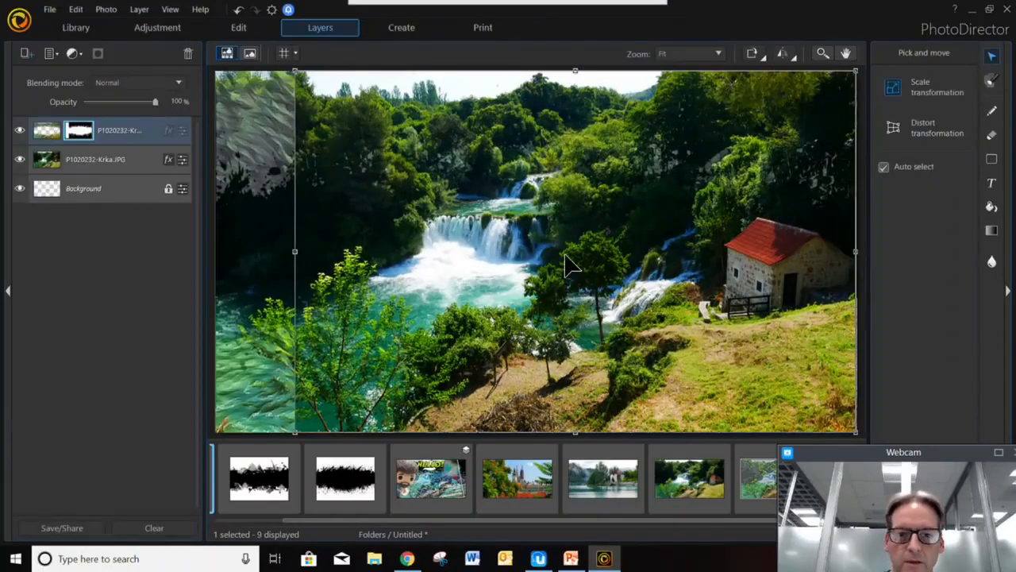
left_click_drag(296, 252, 212, 272)
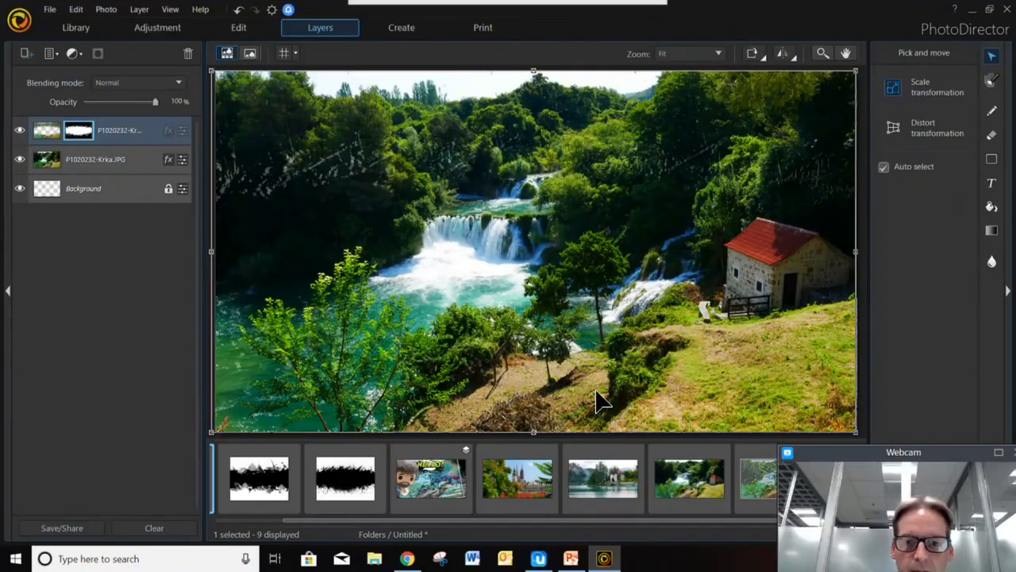
- Darken the original waterfall layer by setting its exposure to -1.46 and brightness to -31
left_click(182, 159)
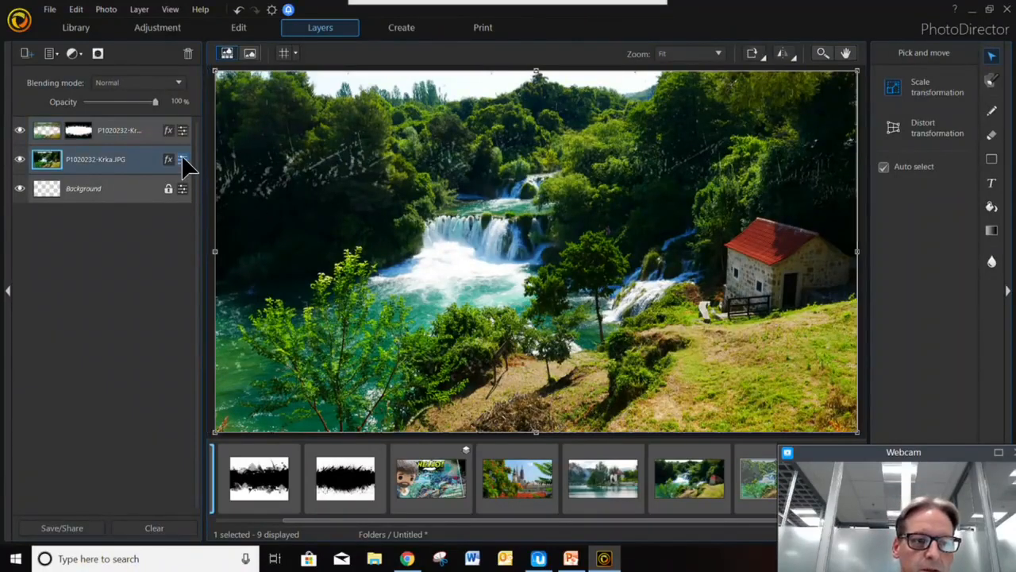
left_click(182, 158)
mouse_move(312, 173)
left_mouse_down()
mouse_move(301, 172)
mouse_move(305, 188)
left_mouse_up()
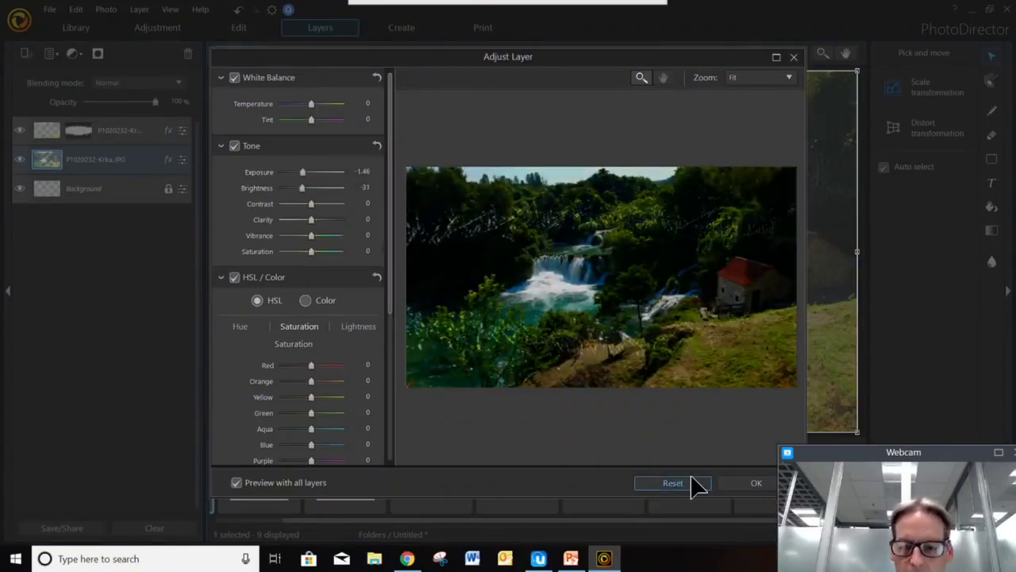
left_click(734, 486)
- Brighten the oil-painting layer by setting its exposure to 2.47 and raising its brightness to about 20
left_click(182, 131)
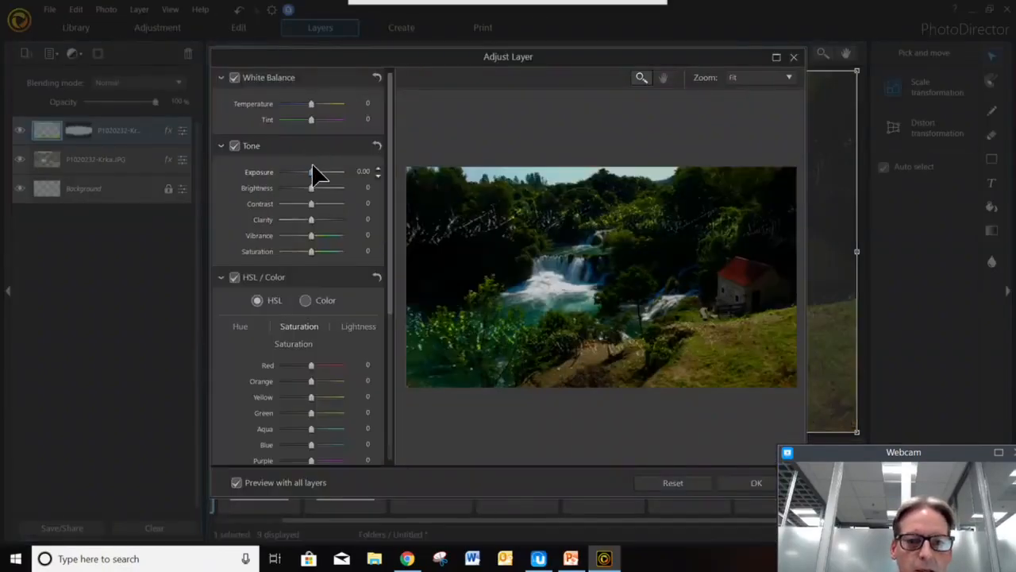
left_click_drag(313, 177, 328, 176)
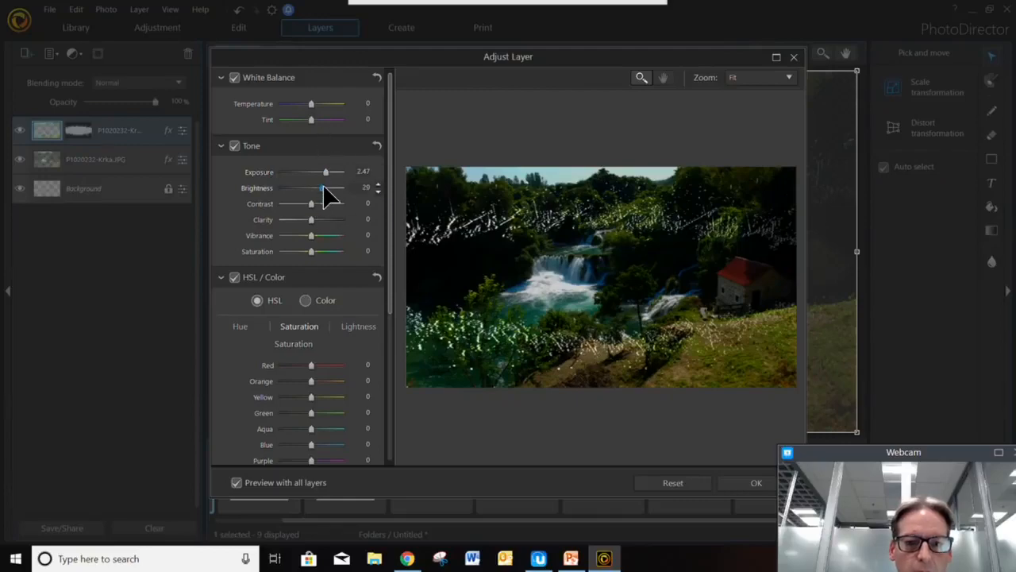
left_click(735, 484)
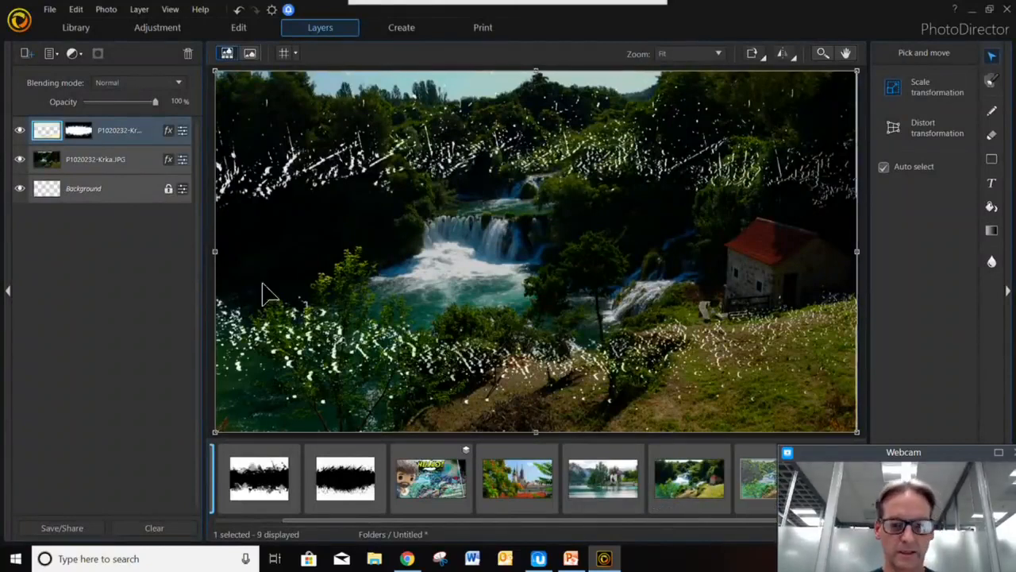
- Add the figurine photo 2018_0814-15.JPG as the topmost layer of the current project
left_click_drag(755, 519, 796, 516)
left_click_drag(847, 453, 905, 345)
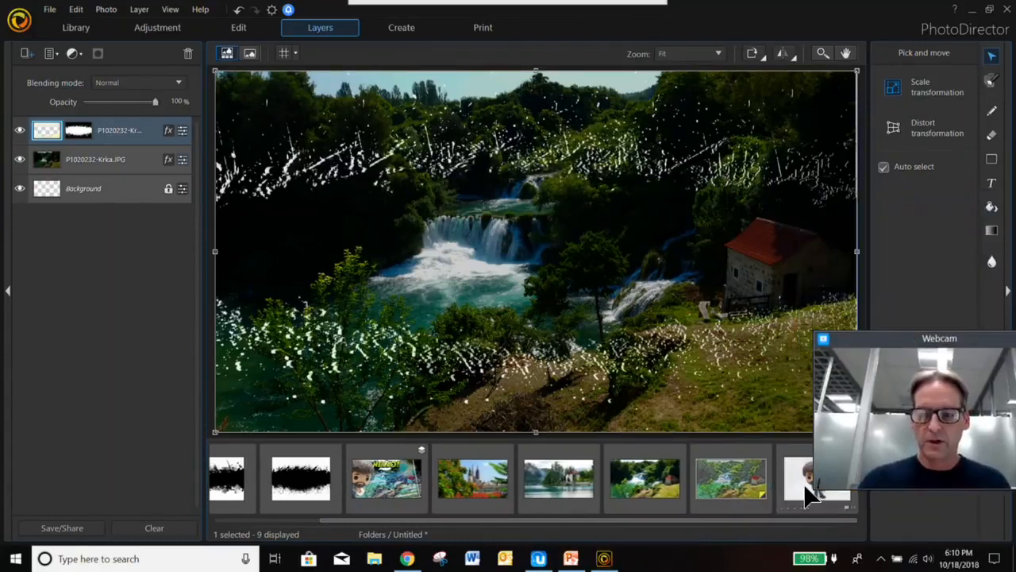
left_click(805, 482)
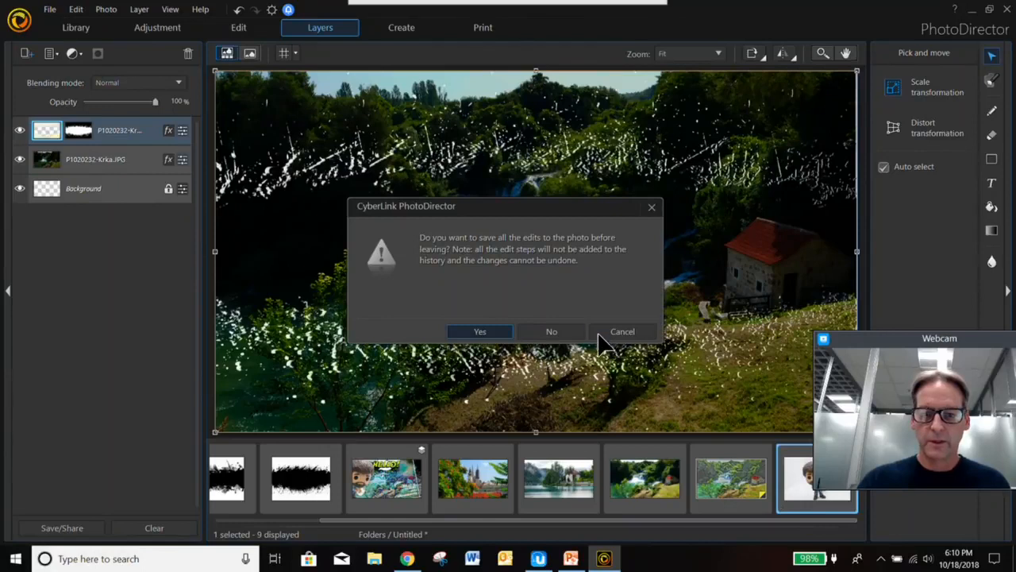
left_click(602, 338)
left_click_drag(679, 520, 131, 279)
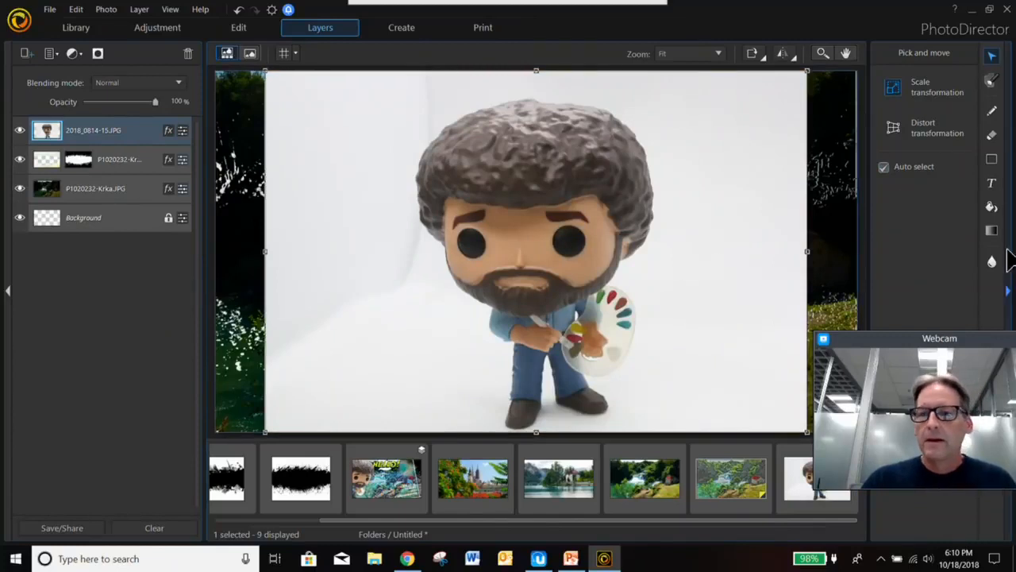
left_click_drag(977, 341, 933, 447)
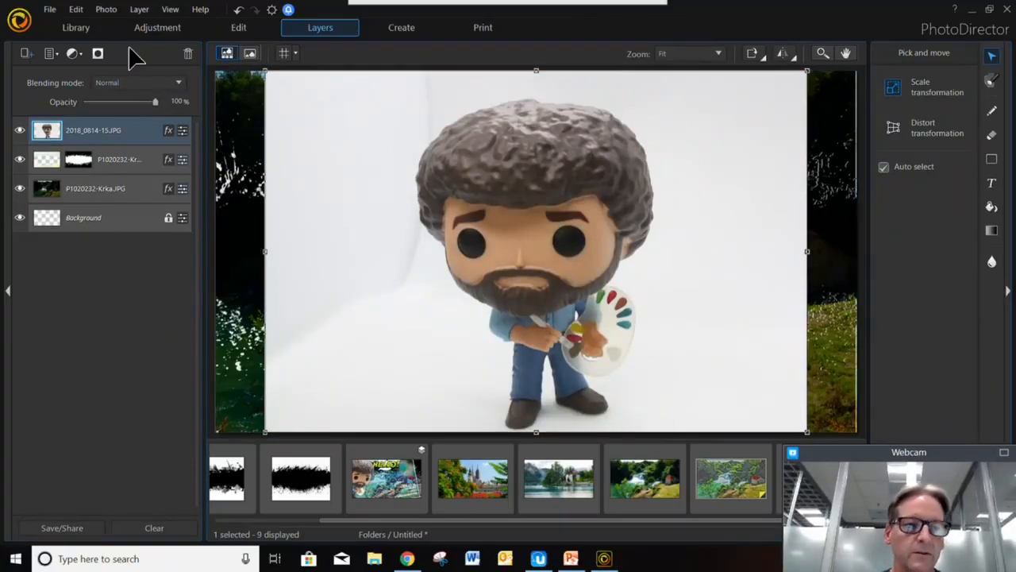
- Add a mask to the figurine layer and select the white background around the figurine with the smart selection brush at 111 px
left_click(98, 54)
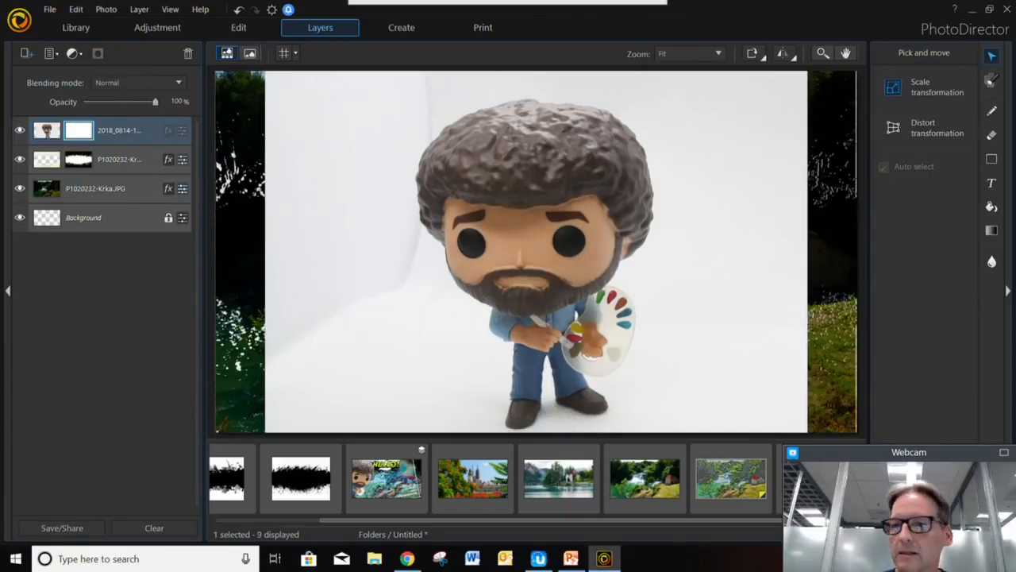
left_click(994, 79)
left_click_drag(885, 226, 895, 225)
mouse_move(777, 128)
left_mouse_down()
mouse_move(742, 308)
mouse_move(690, 162)
left_mouse_up()
mouse_move(584, 85)
left_mouse_down()
mouse_move(445, 82)
mouse_move(370, 104)
mouse_move(291, 291)
mouse_move(438, 352)
mouse_move(664, 311)
left_mouse_up()
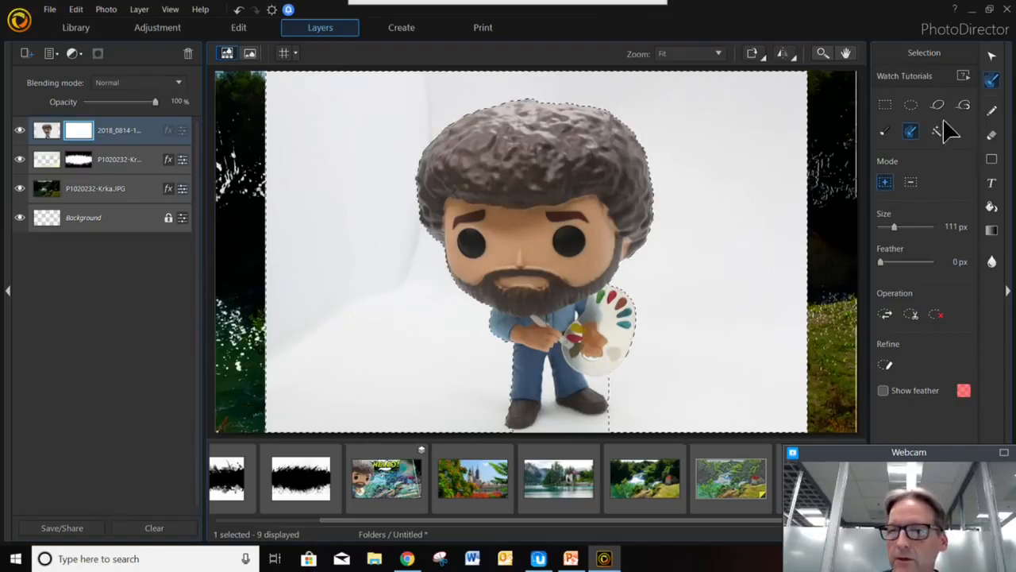
- Extend the selection around the figurine's shoes with the brush at 43 px, and subtract the paint palette from it
left_click_drag(894, 227, 886, 227)
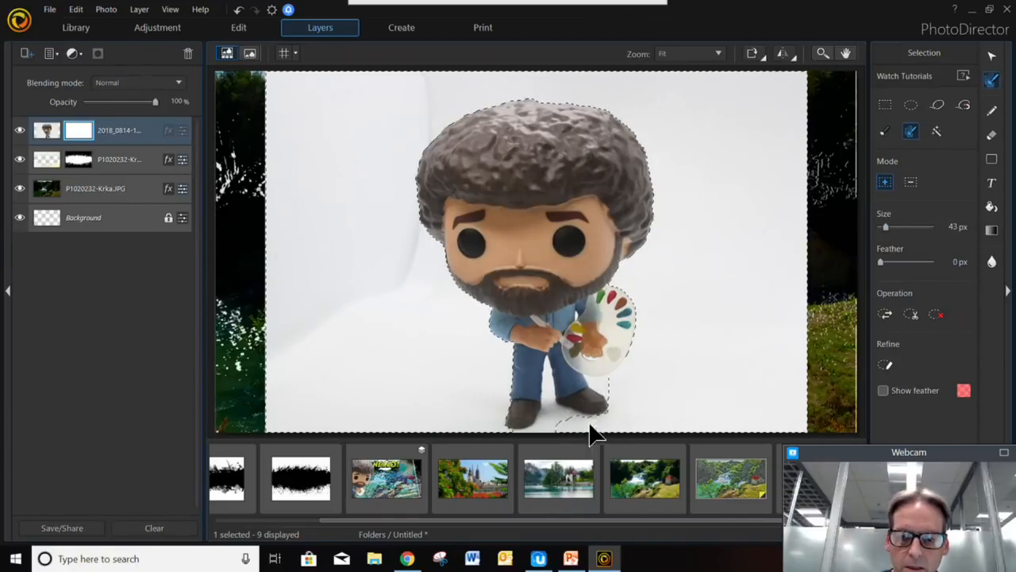
left_click_drag(565, 418, 549, 413)
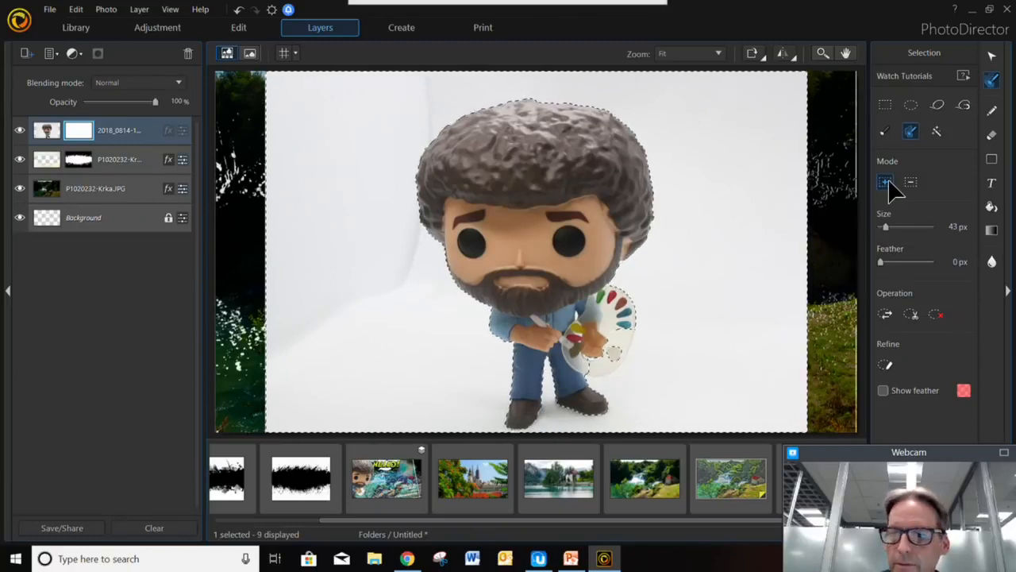
left_click(911, 182)
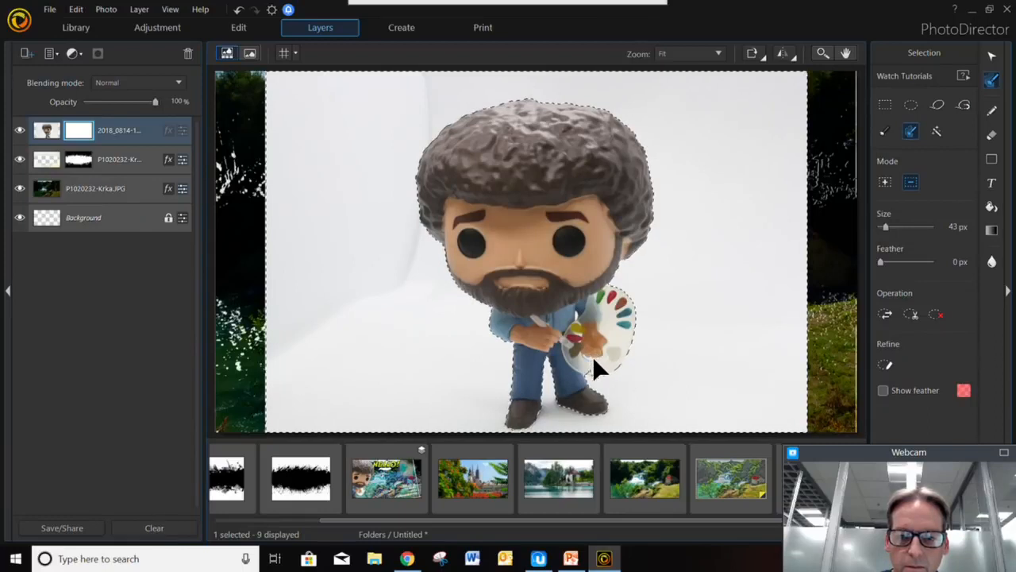
left_click(592, 356)
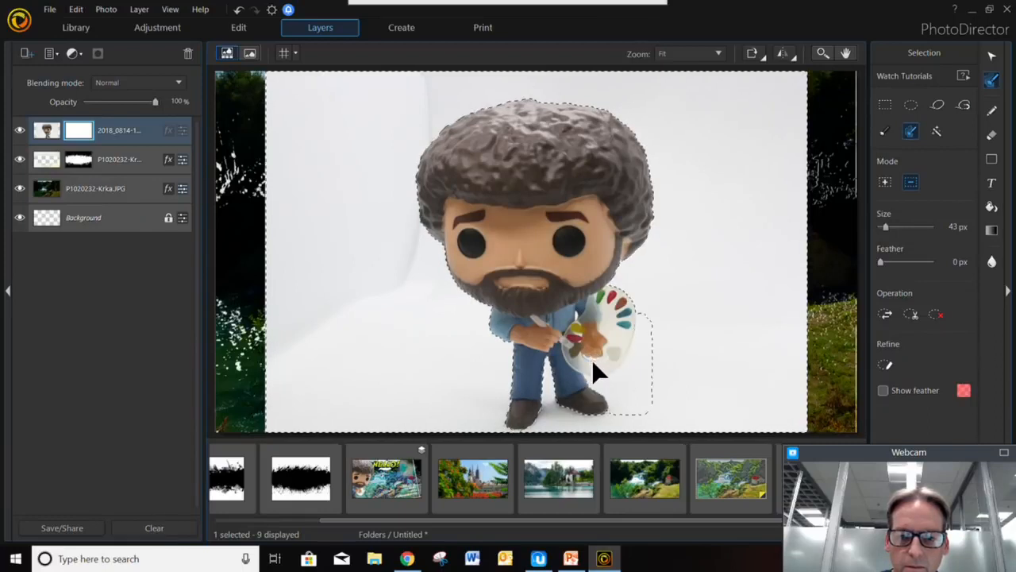
- Reselect the white background beside the palette and refine the selection's edge there with the brush at 12 px
left_click_drag(652, 385, 660, 316)
left_click(911, 182)
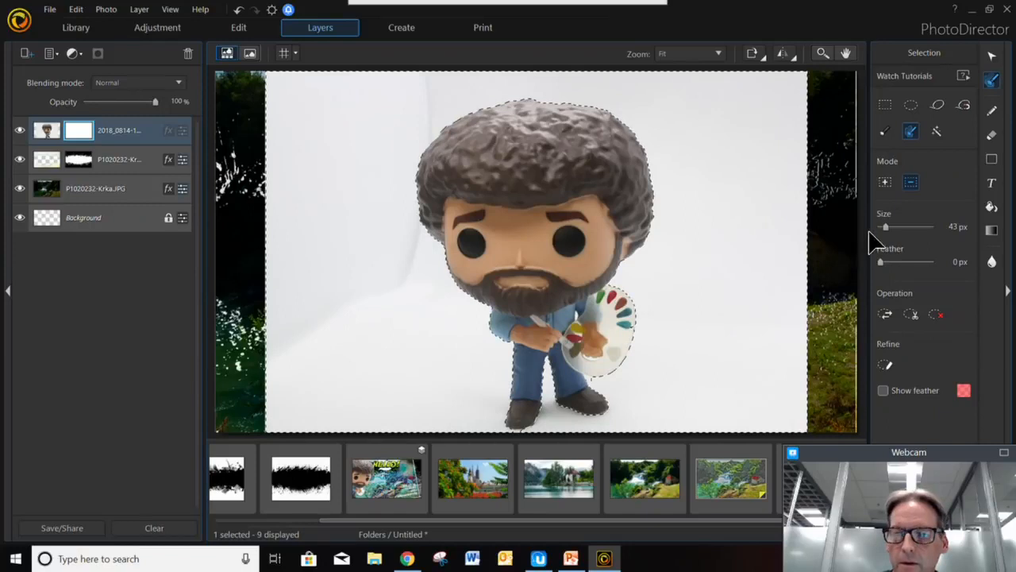
left_click_drag(883, 226, 881, 226)
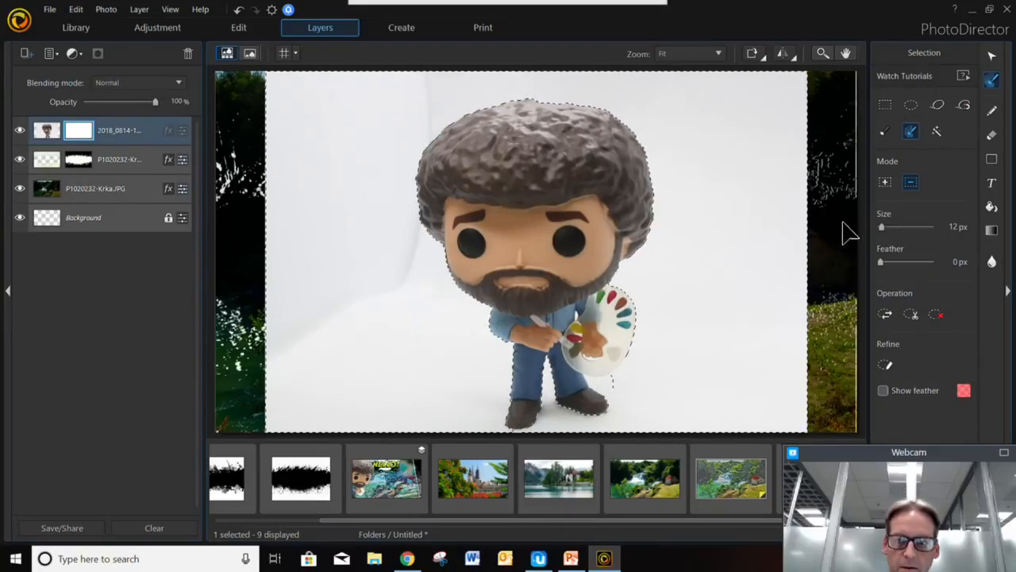
left_click(885, 182)
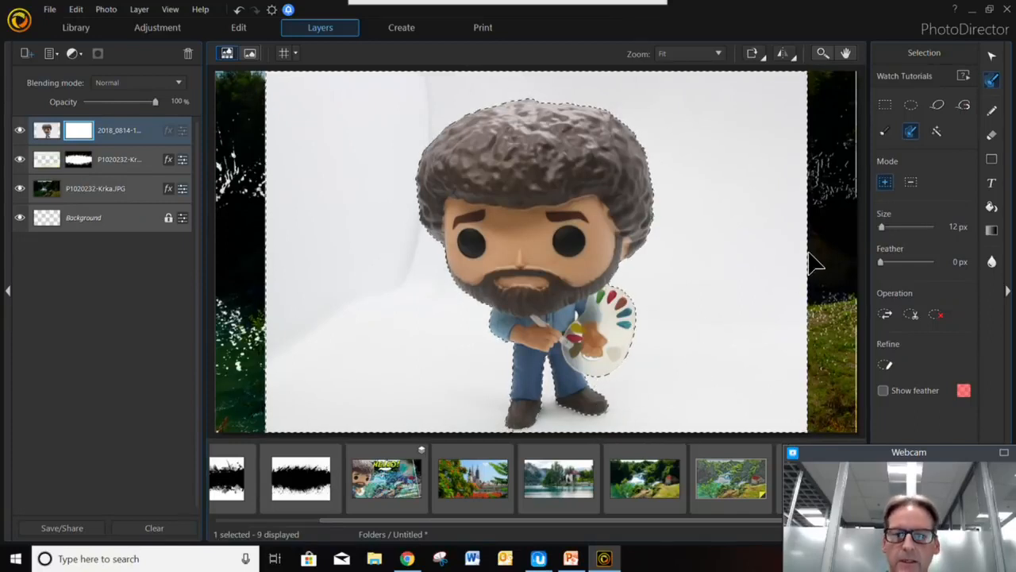
- Hide the selected white background in the figurine layer's mask, clear the selection and switch to editing the layer's image
key("Delete")
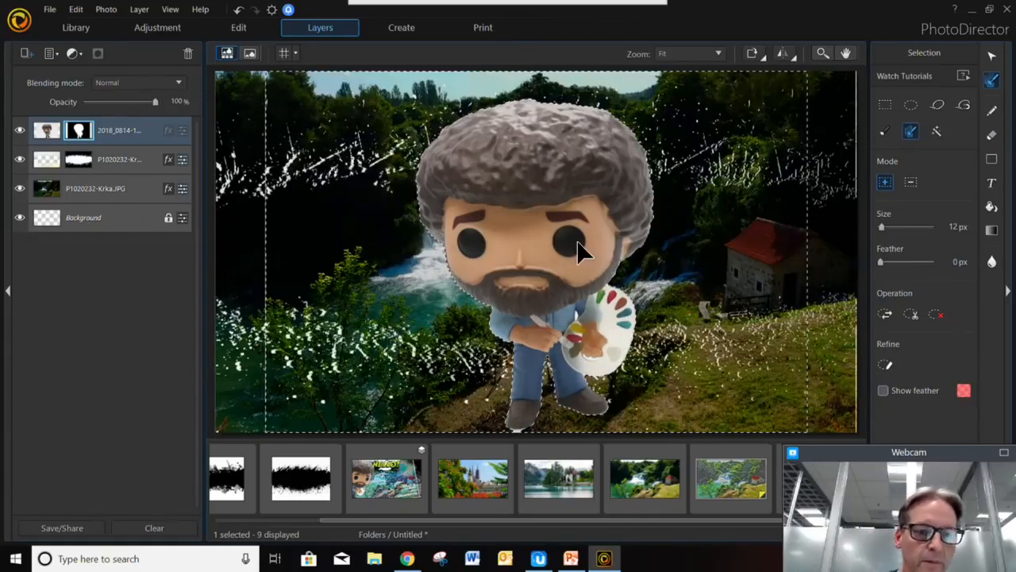
key("ctrl+d")
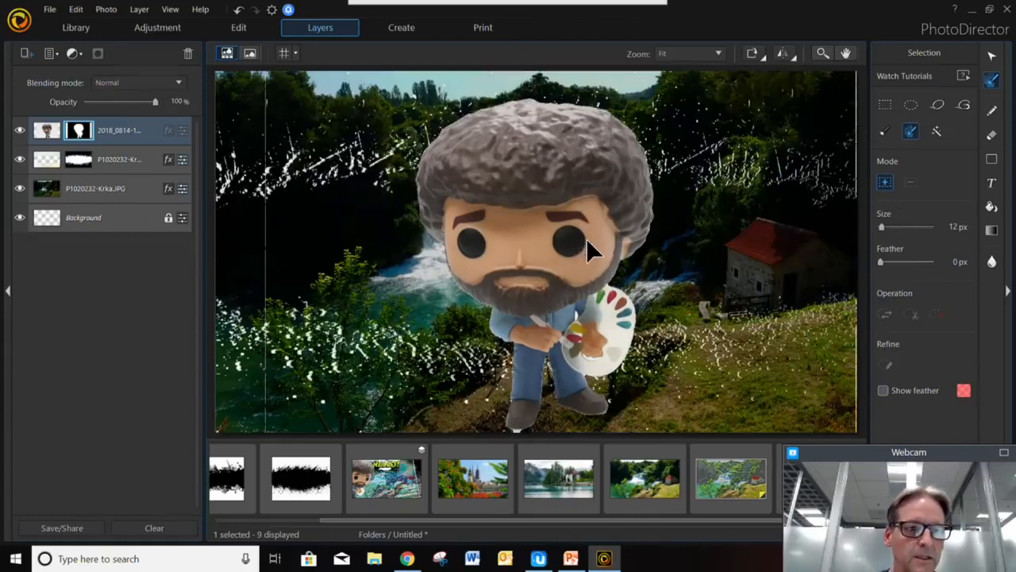
left_click(49, 130)
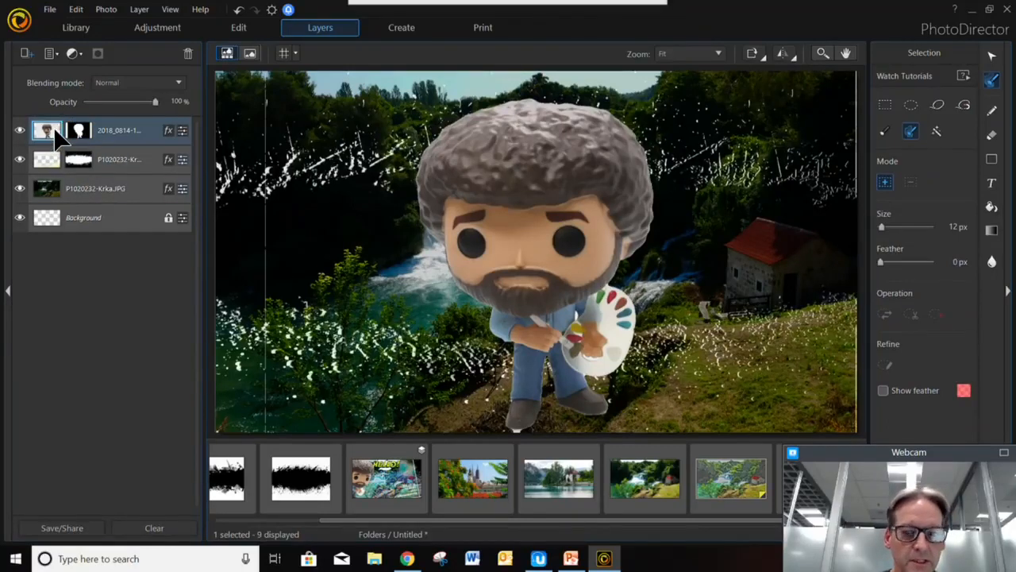
- Scale the figurine down, placing it over the waterfall with a counter-clockwise tilt
left_click(992, 55)
left_click_drag(807, 434, 615, 298)
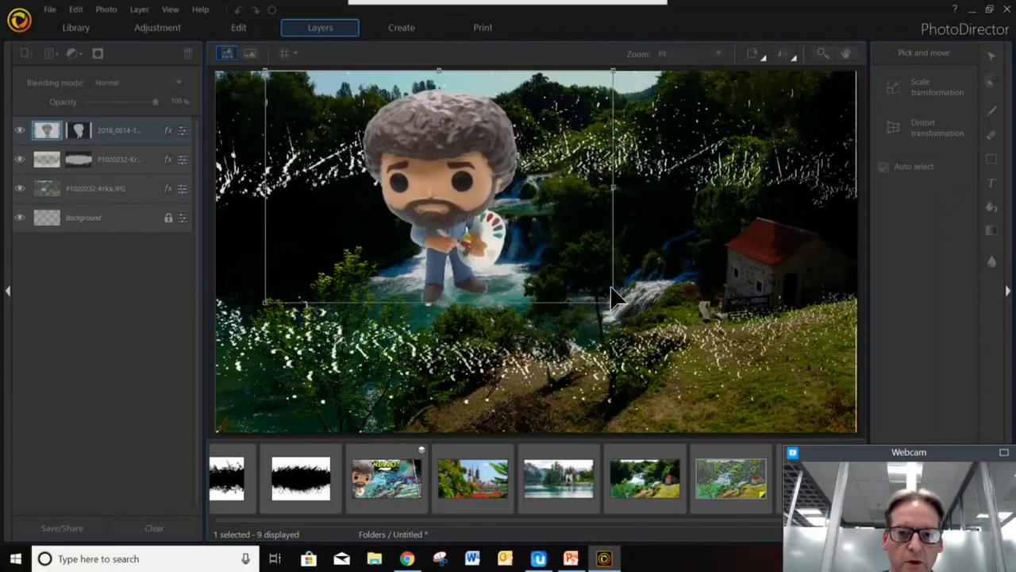
left_click_drag(451, 168, 478, 247)
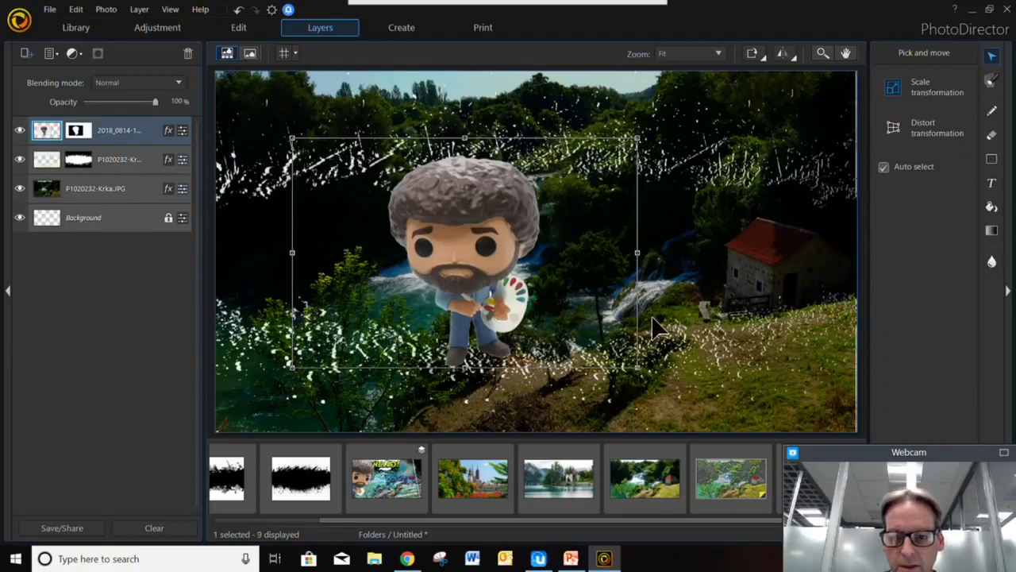
left_click_drag(653, 326, 666, 247)
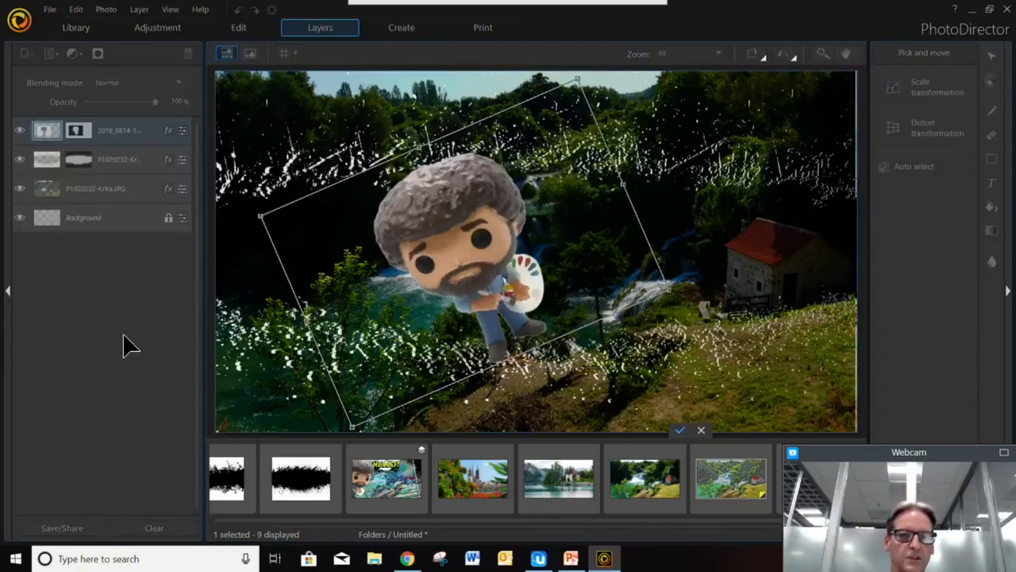
left_click(680, 431)
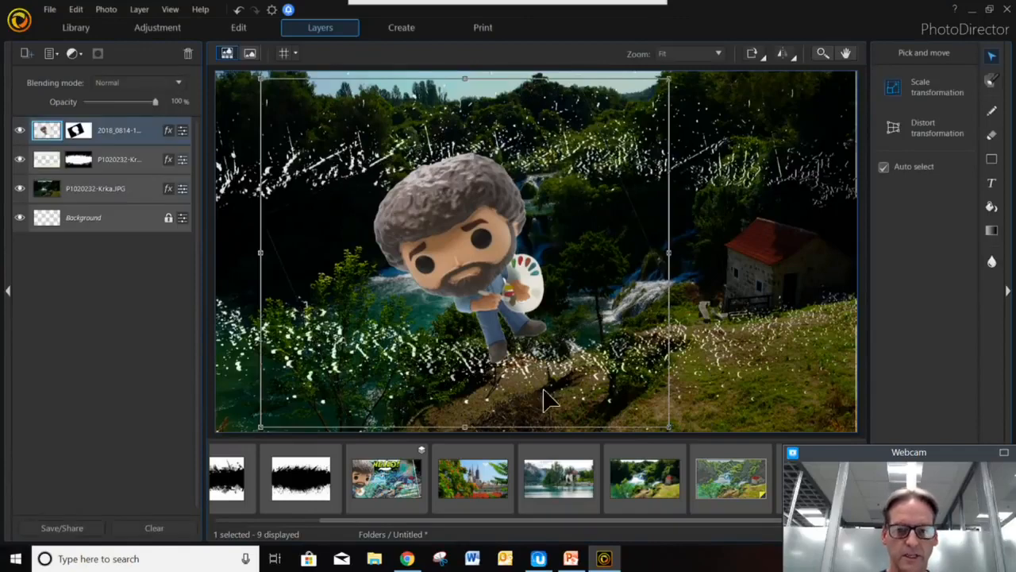
- Add the express template Template 03 from the Comic collection to the composite
left_click(27, 54)
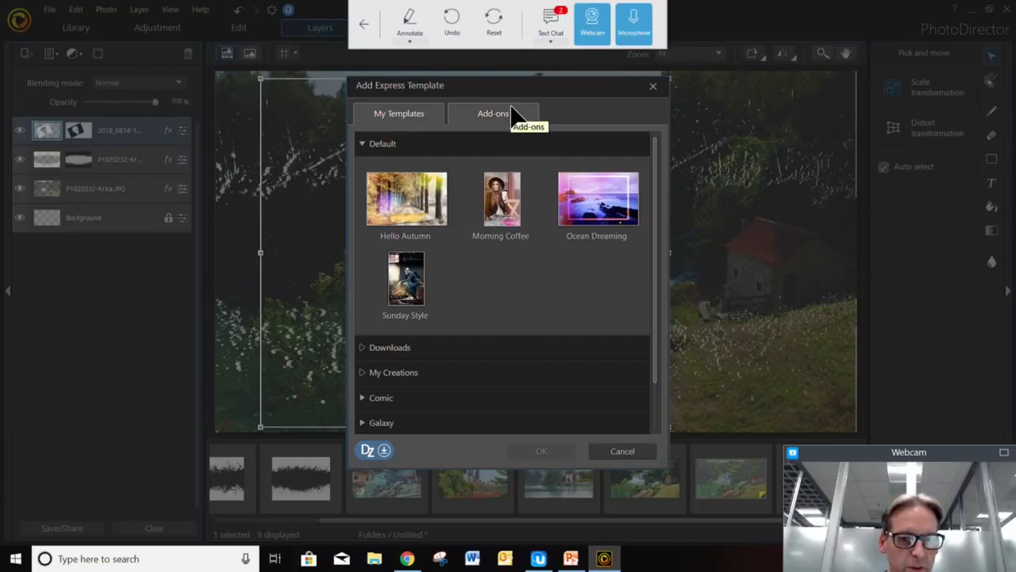
left_click(363, 398)
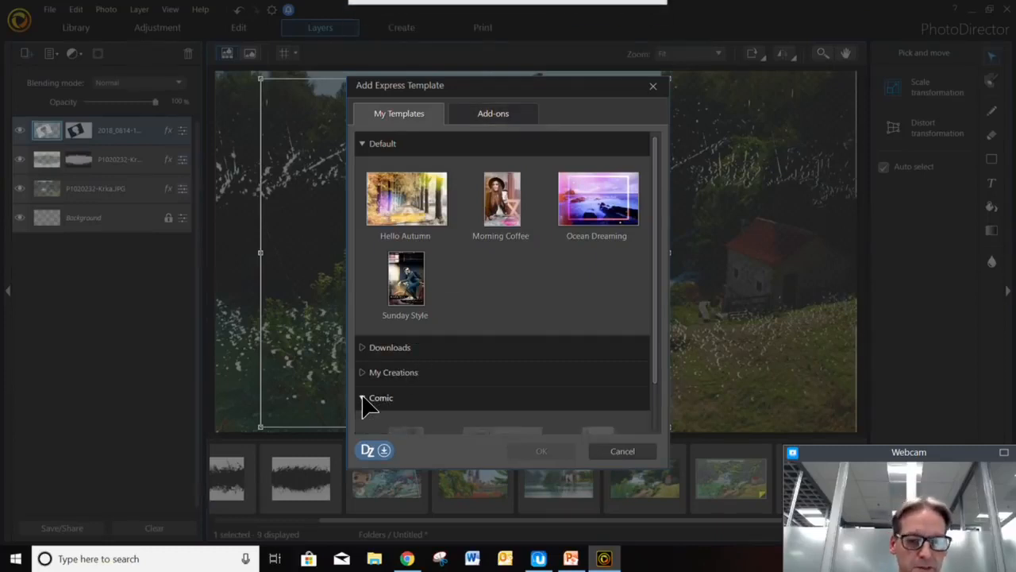
left_click_drag(657, 225, 650, 315)
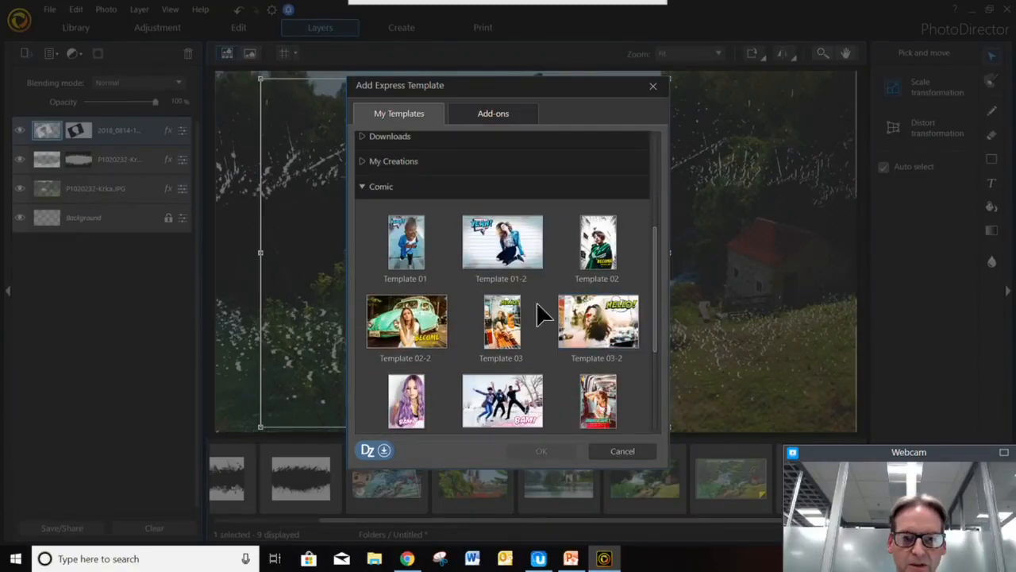
left_click(511, 327)
left_click(528, 451)
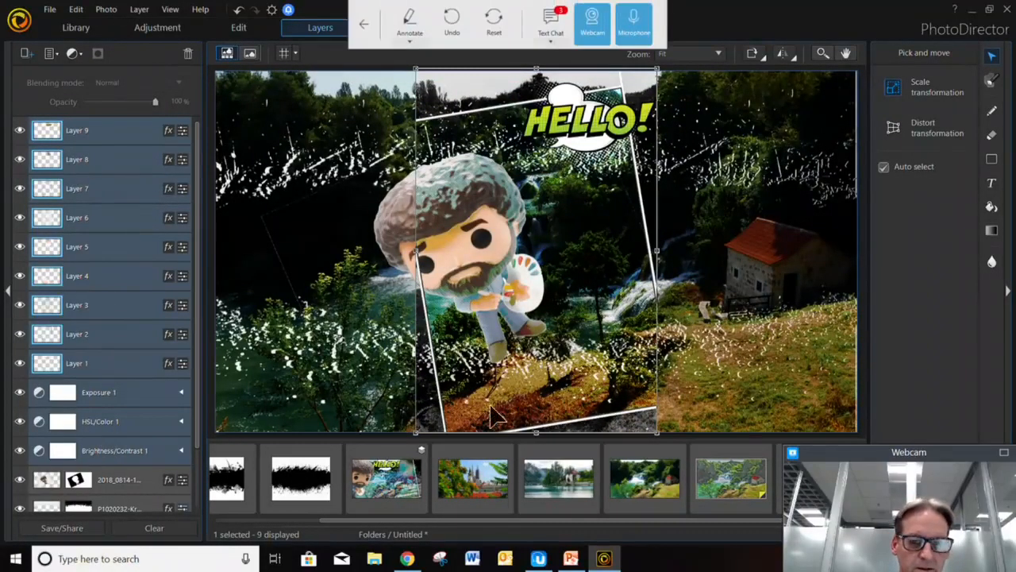
- Shrink the HELLO! comic template and rotate it counter-clockwise to frame the tilted figurine
left_click_drag(657, 435, 613, 372)
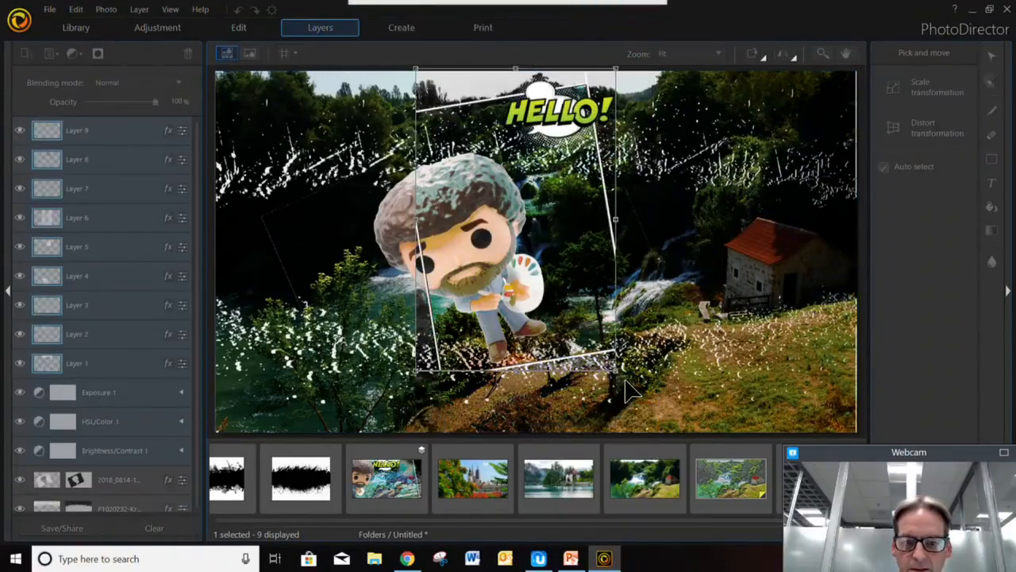
left_click_drag(633, 375, 597, 313)
left_click(767, 319)
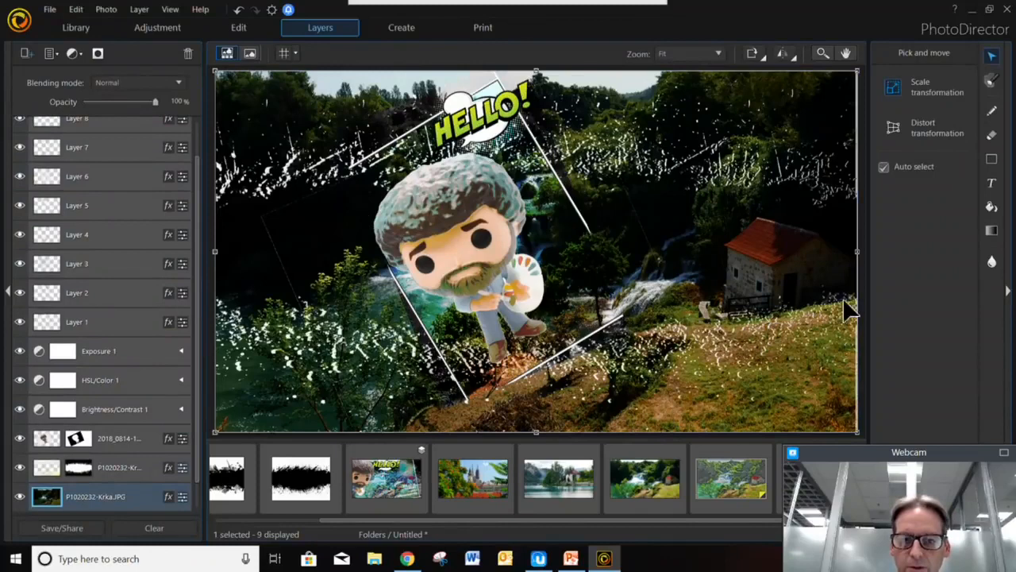
- With the Text tool's color set to purple #470cff, add a text box on the grassy slope below the house
left_click(991, 182)
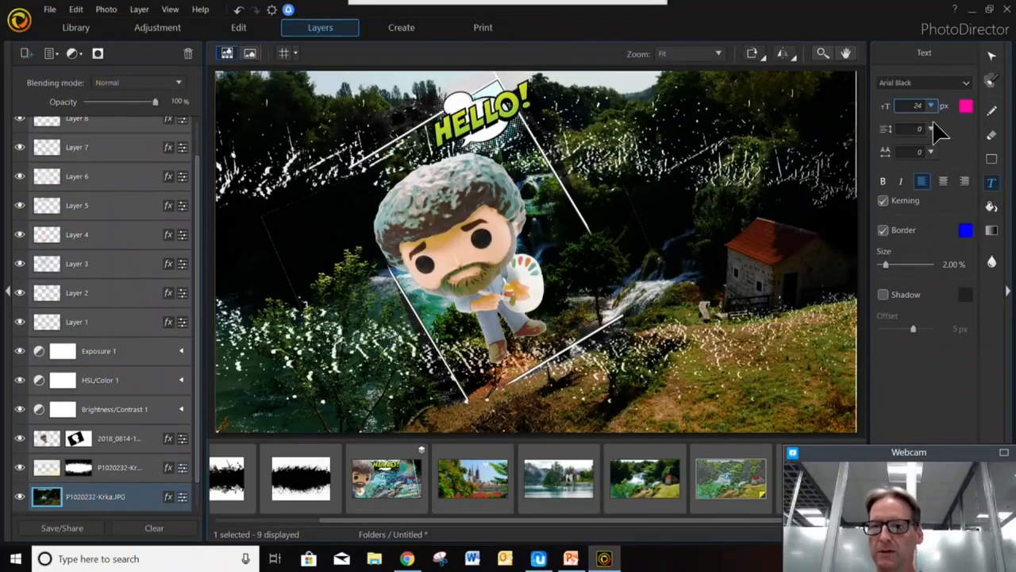
left_click(967, 106)
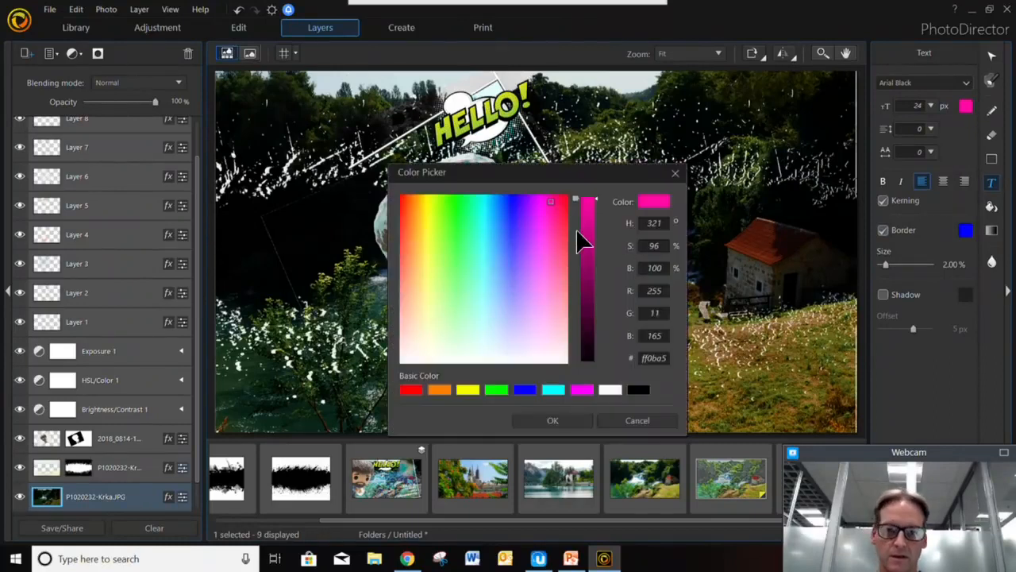
left_click(511, 206)
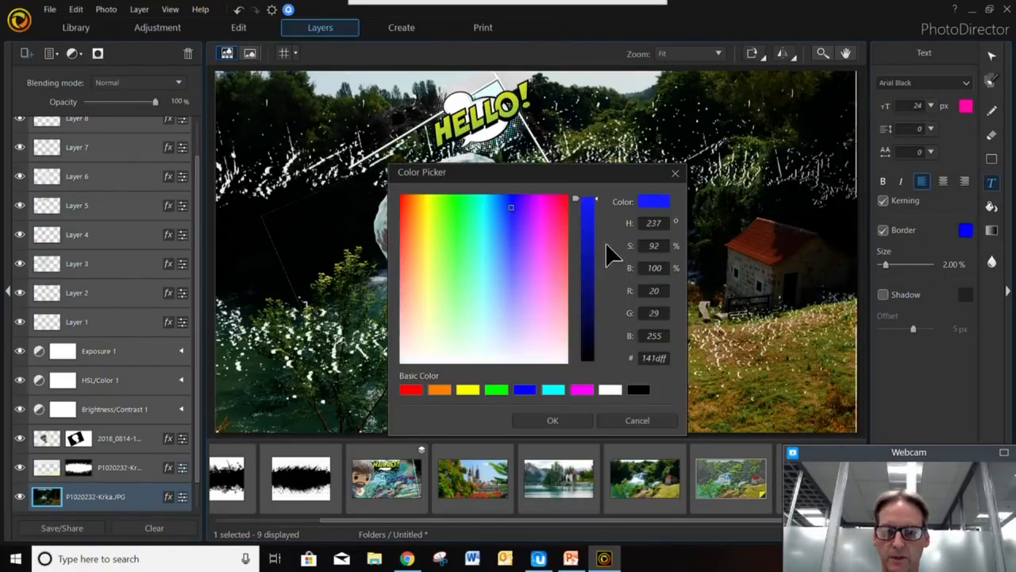
left_click(518, 202)
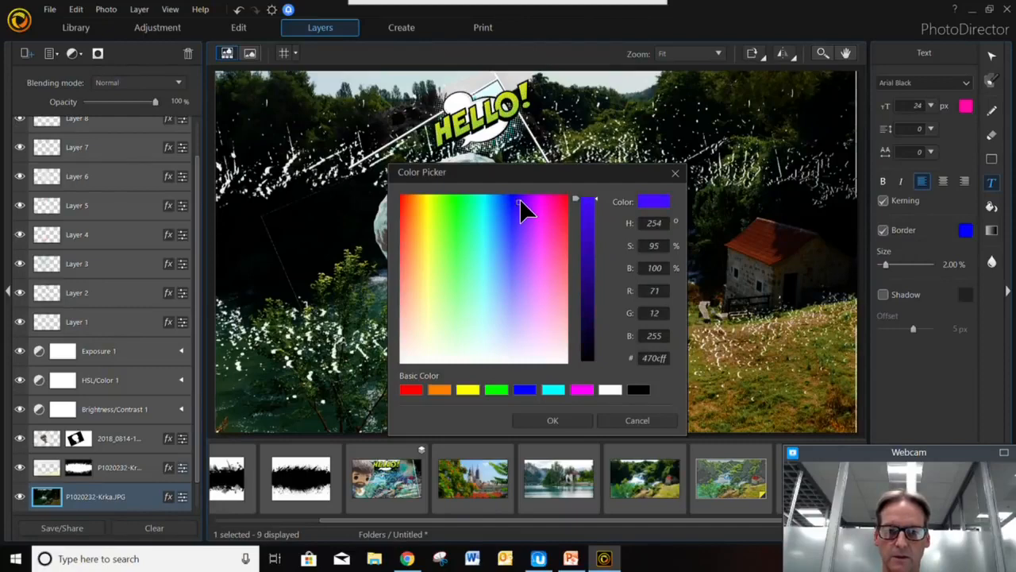
left_click(552, 420)
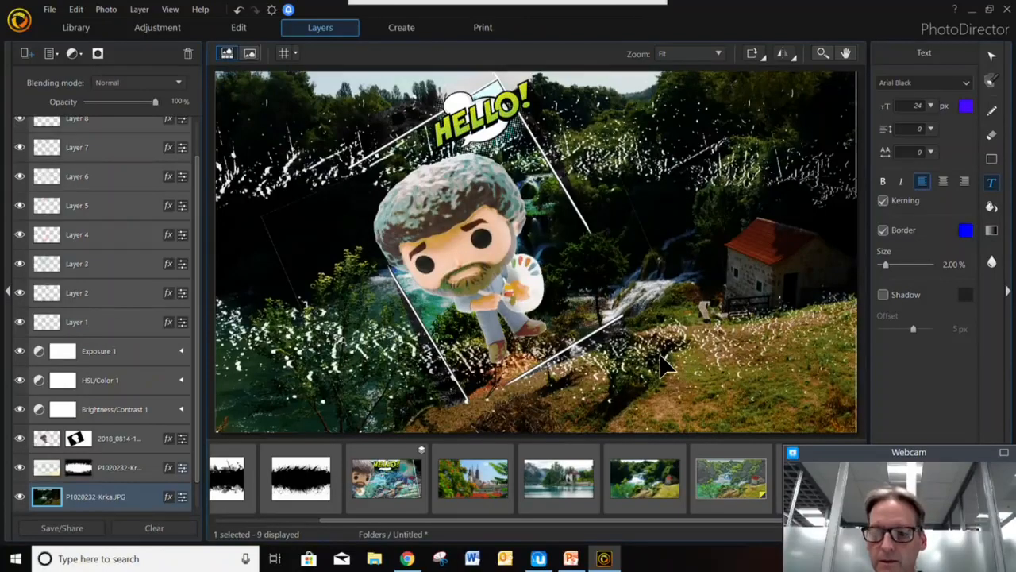
left_click_drag(732, 385, 848, 430)
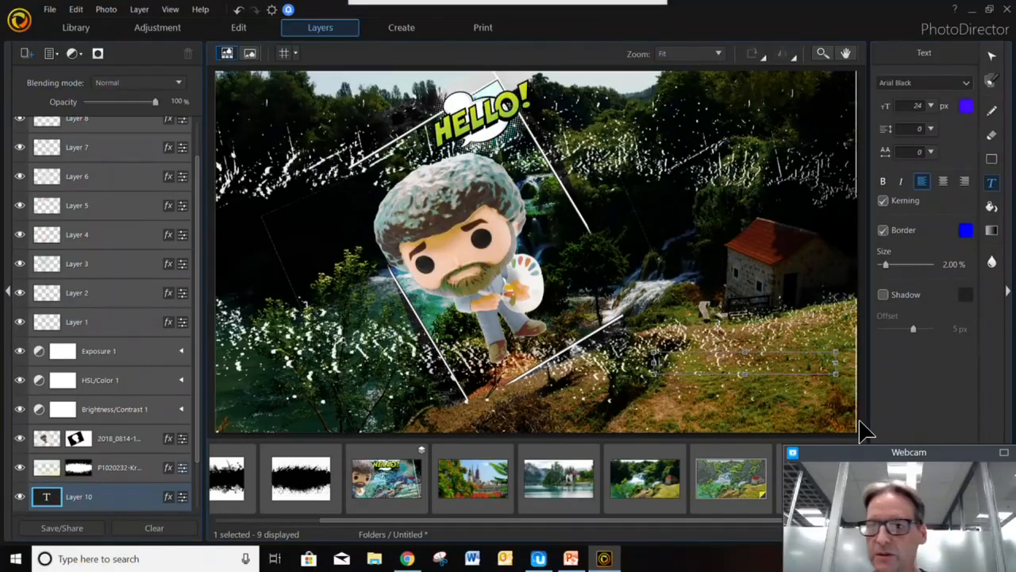
- Set the text color of the new text box to black
left_click(966, 105)
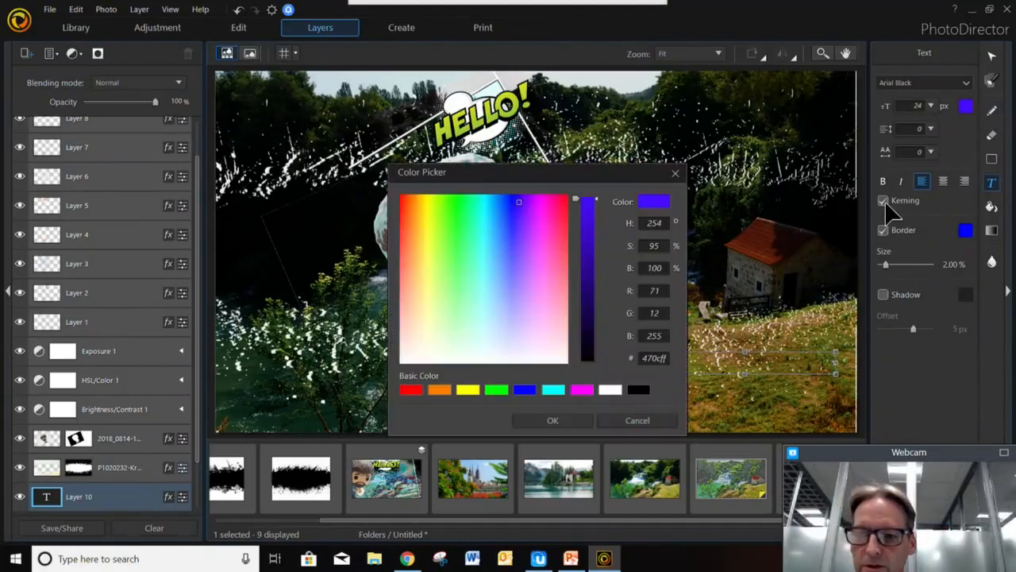
left_click(640, 390)
left_click(582, 422)
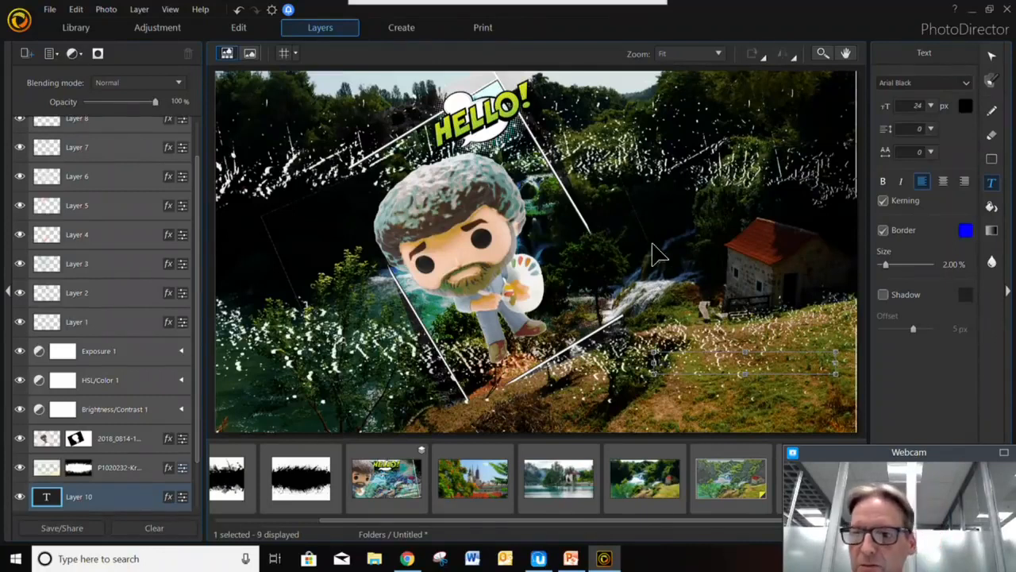
left_click(965, 107)
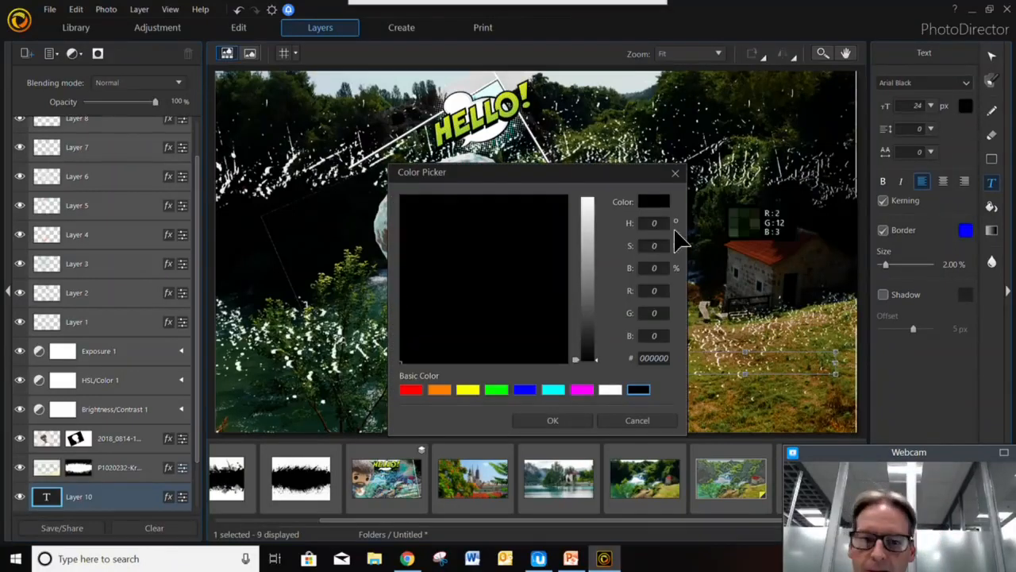
left_click(610, 389)
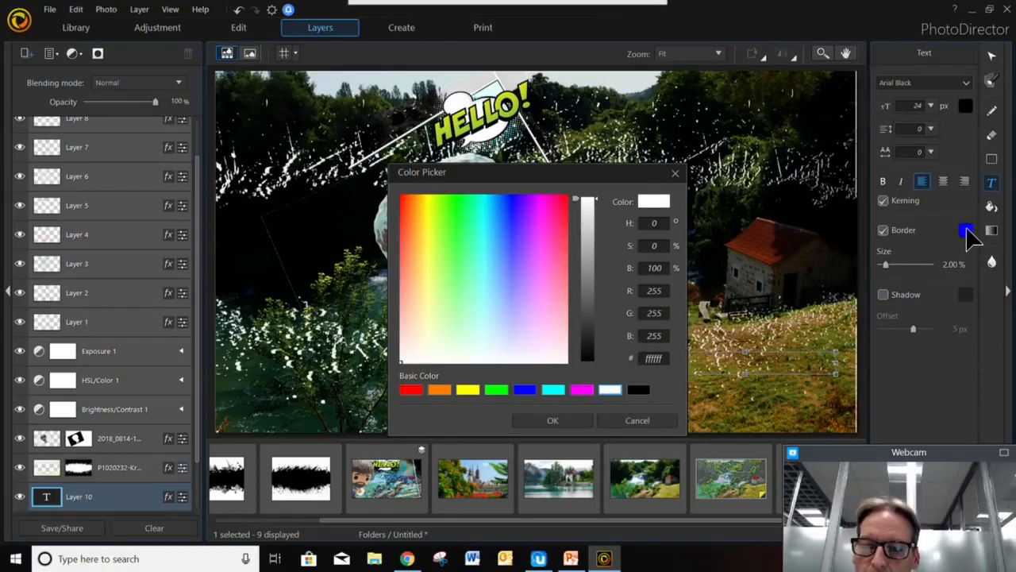
left_click(454, 204)
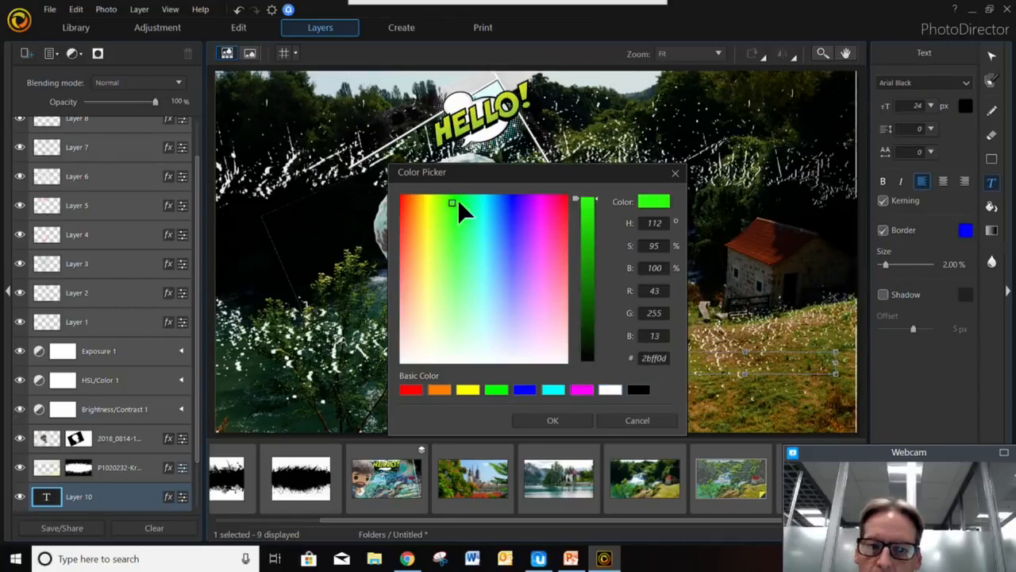
left_click(966, 226)
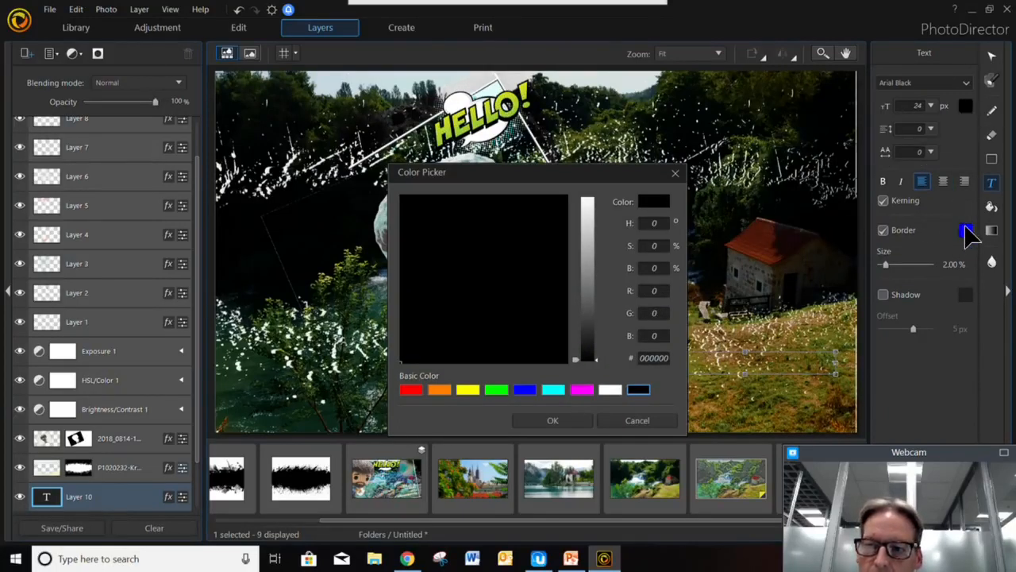
left_click(553, 420)
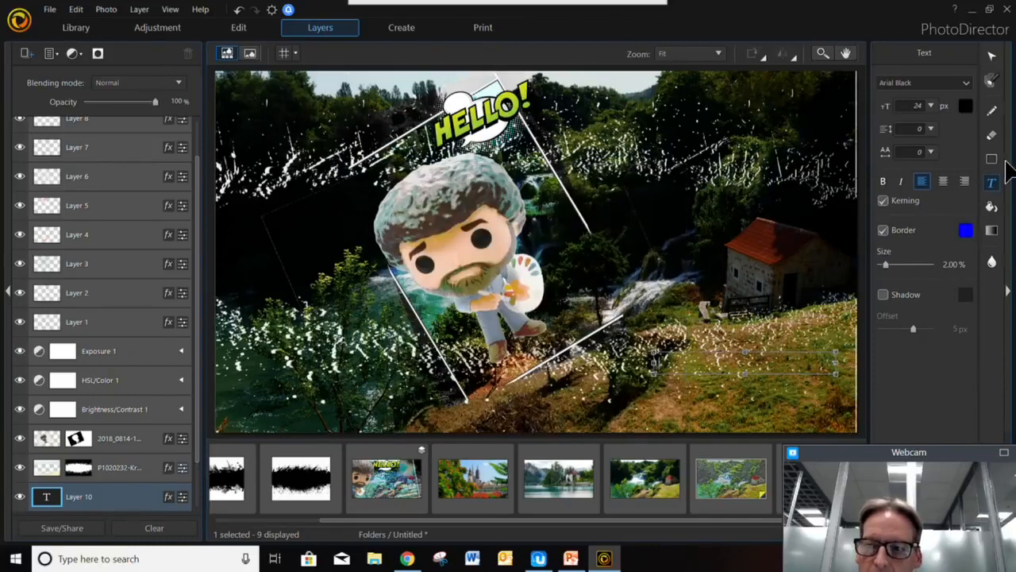
- Set the border color of the text to green
left_click(965, 230)
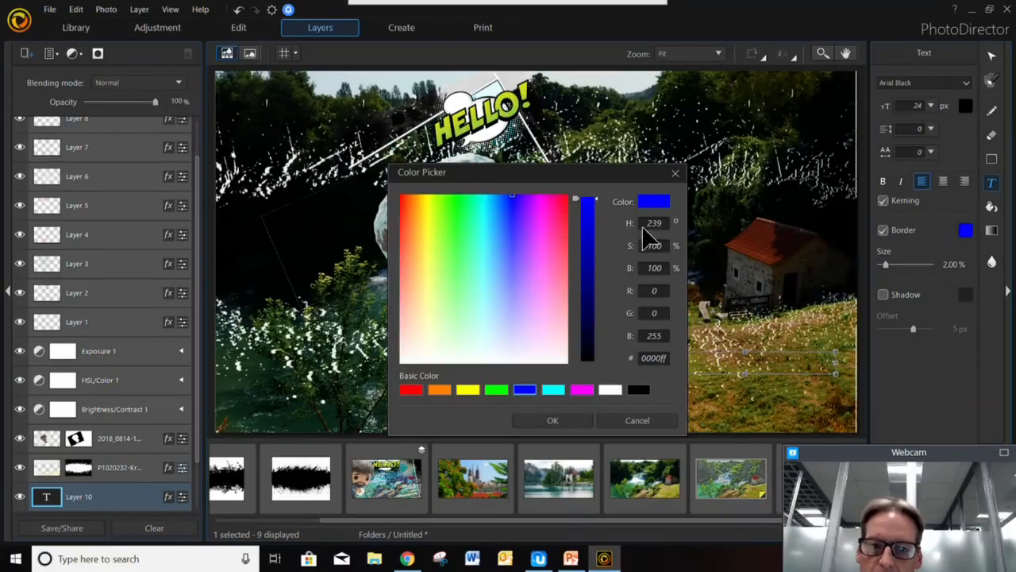
left_click(463, 212)
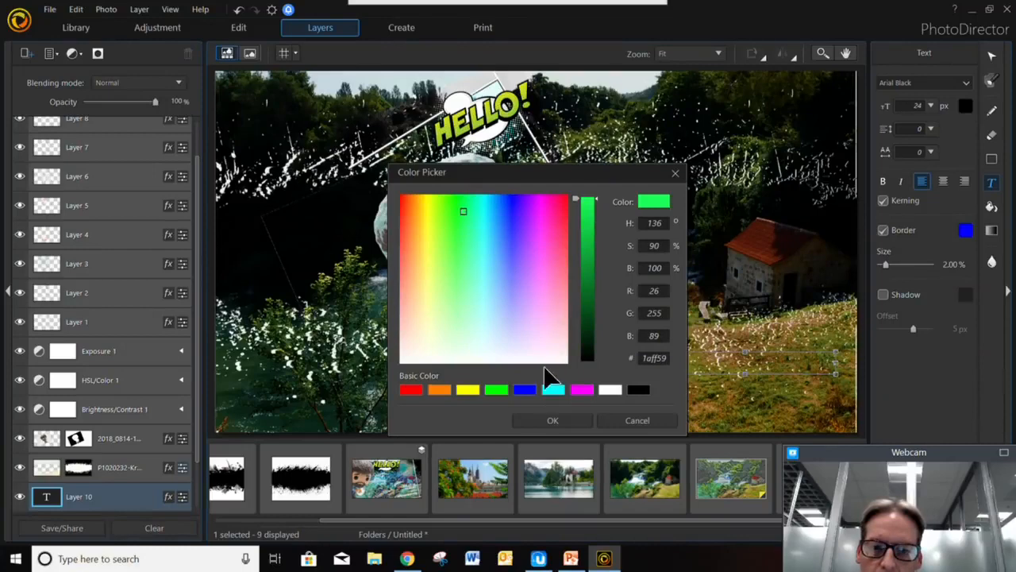
left_click(587, 209)
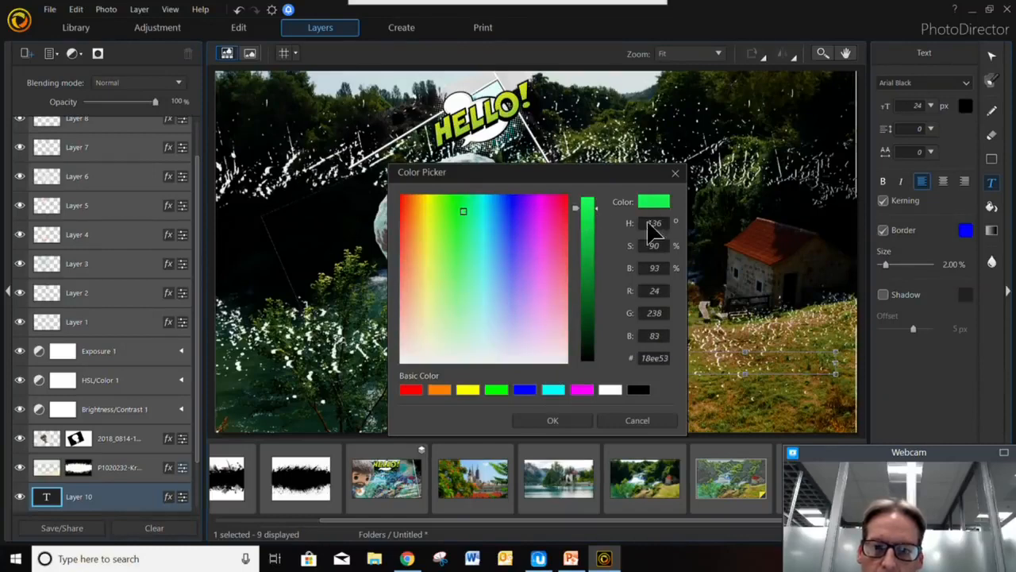
left_click(528, 421)
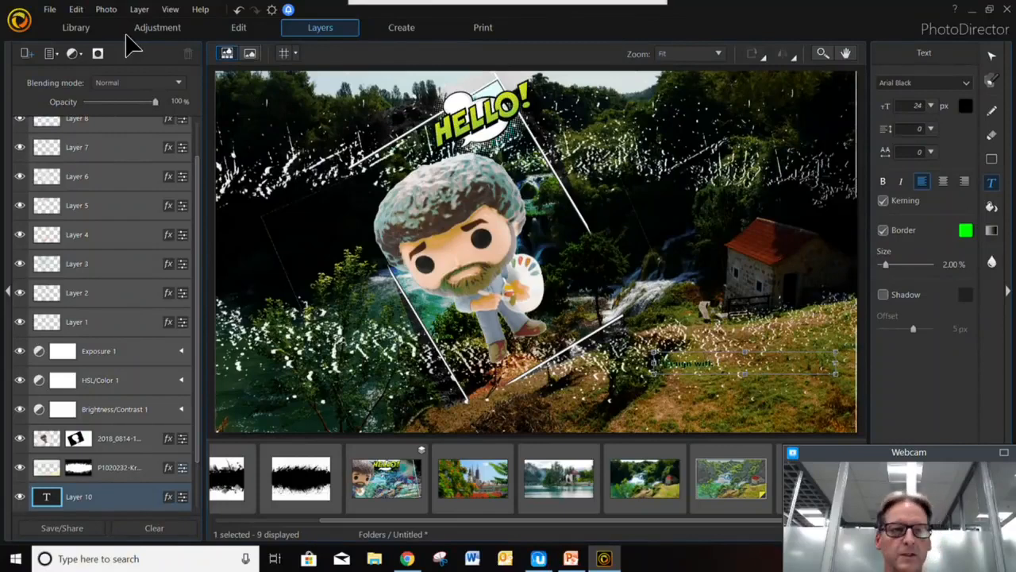
- Return to the library without saving the composite's edits, and select P1030187-Dubrovnik.JPG in the DeHaze folder
left_click(93, 27)
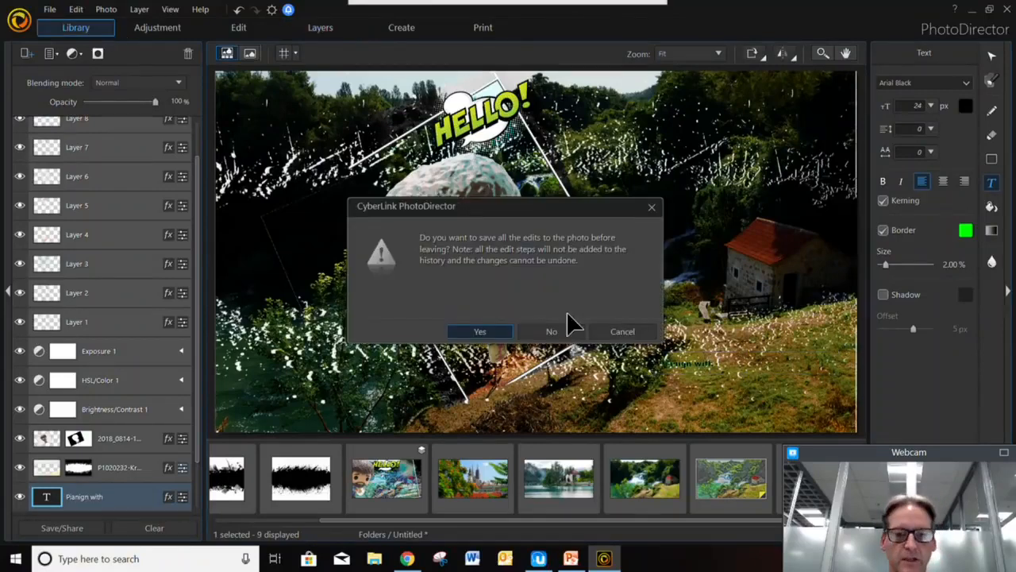
left_click(556, 334)
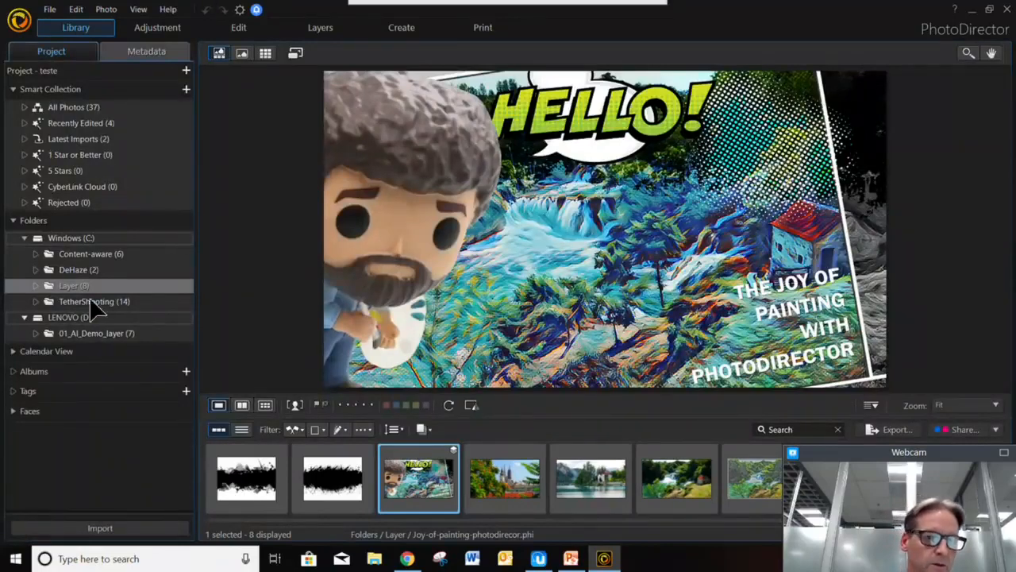
left_click(80, 270)
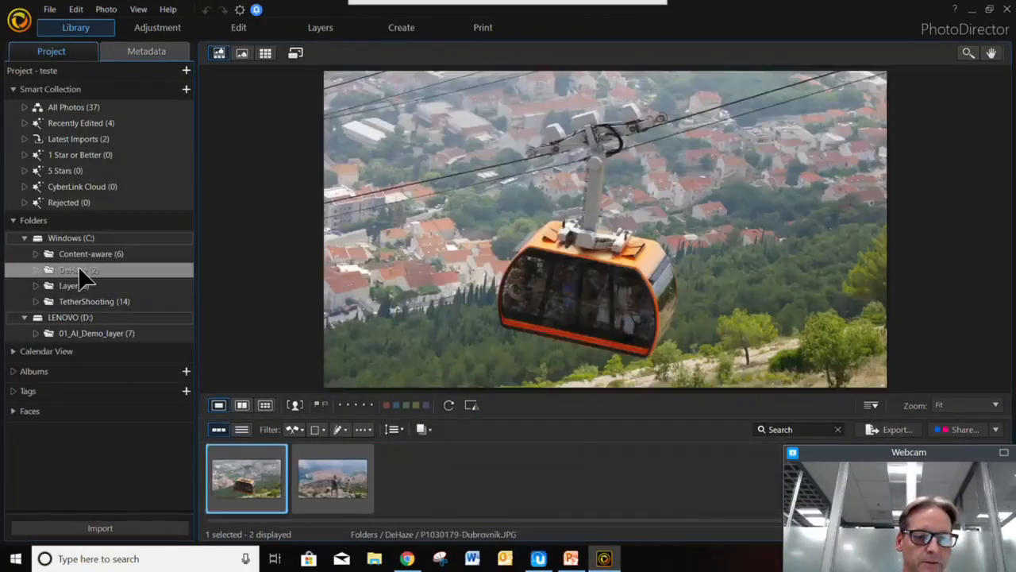
left_click(332, 476)
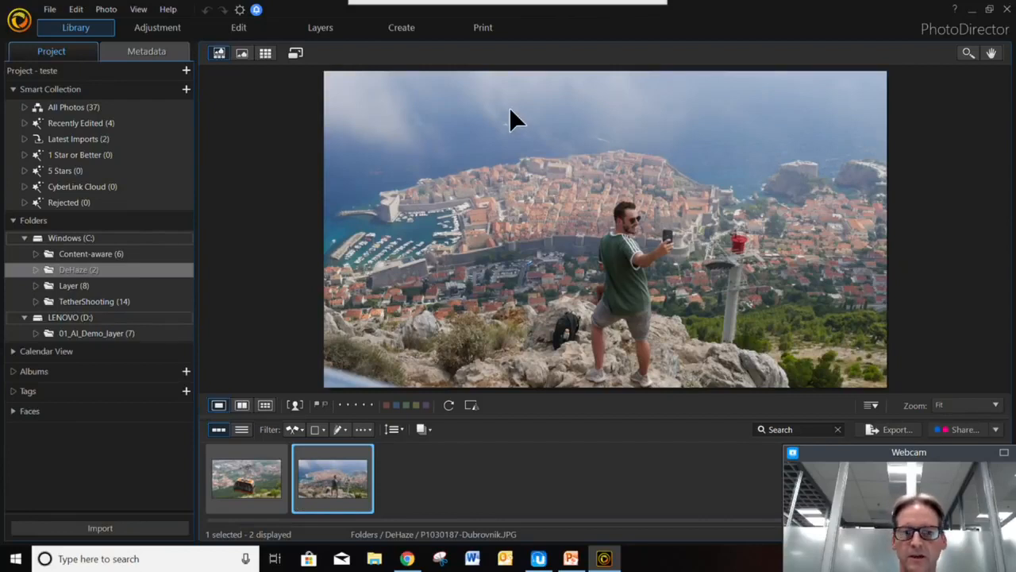
- Set the Dehaze amount of the Dubrovnik photo to 81 in the global adjustments
left_click(175, 32)
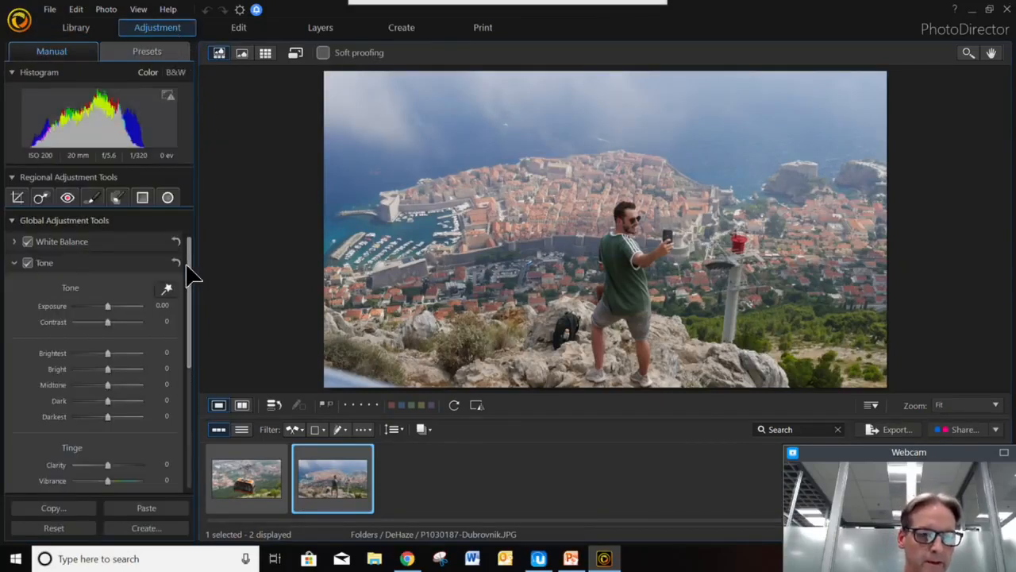
scroll(192, 286, "down", 2)
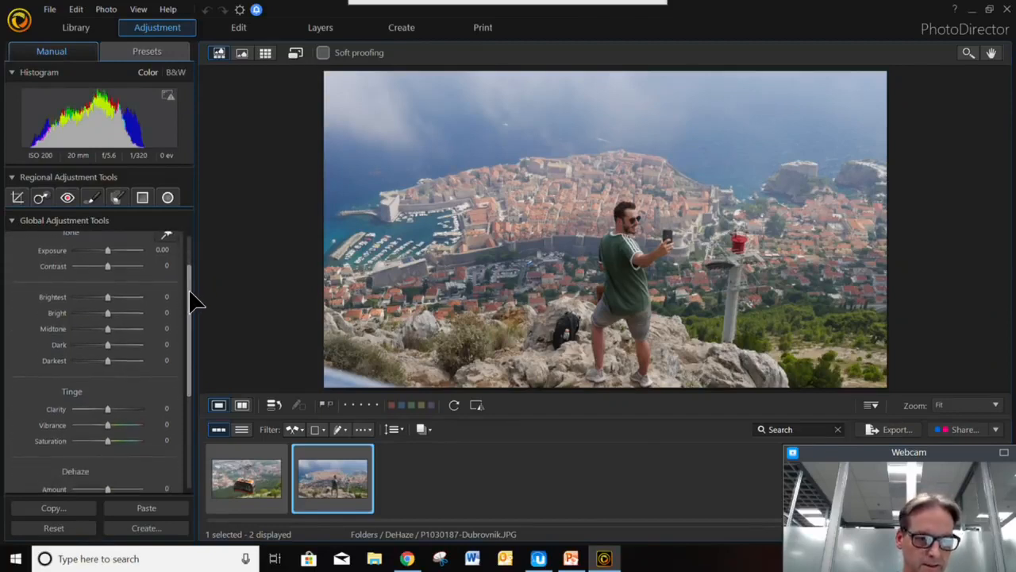
scroll(193, 350, "down", 1)
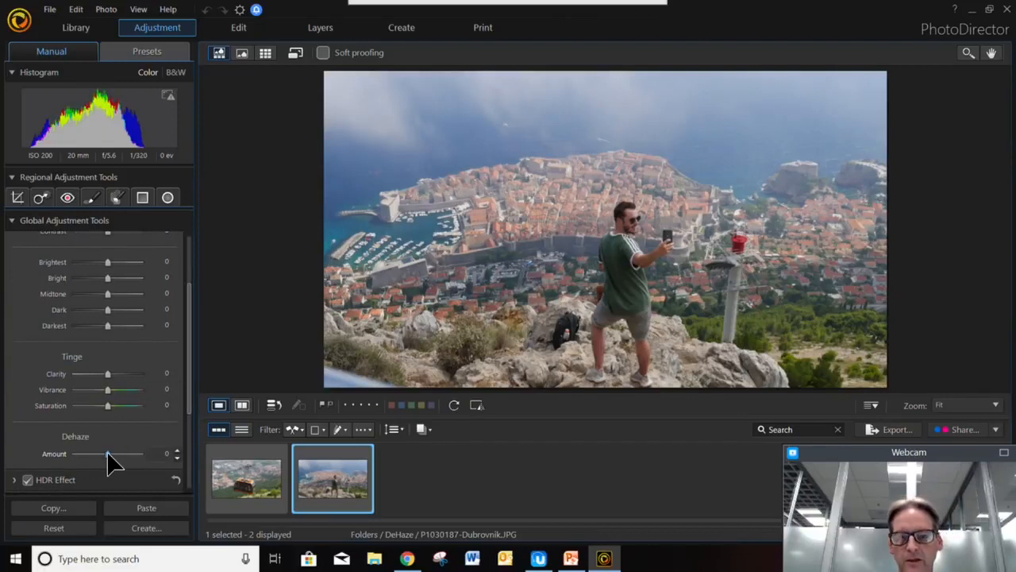
left_click_drag(108, 457, 134, 458)
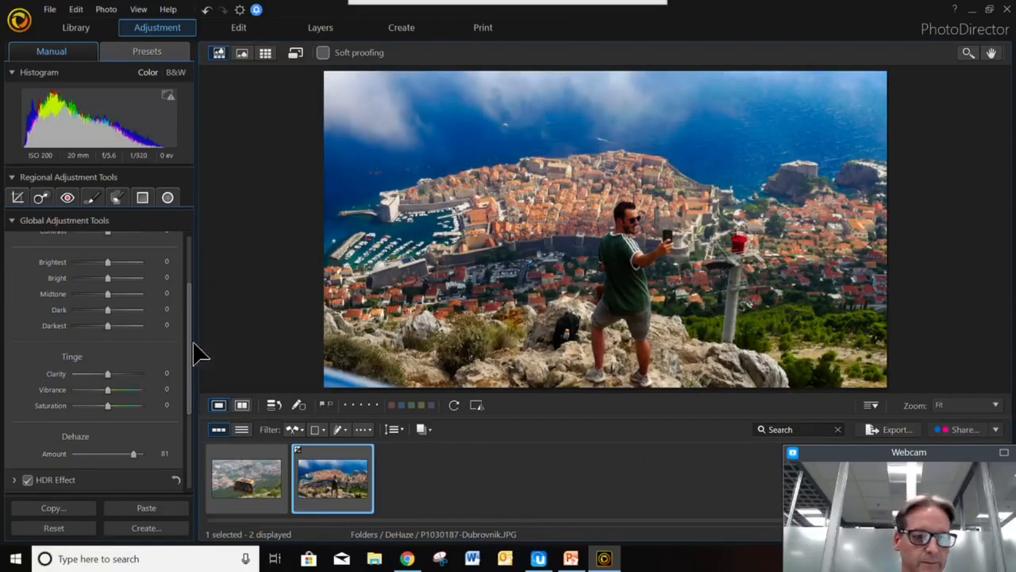
- Set the Dubrovnik photo's Saturation to -27, Vibrance to 14 and Clarity to 20
left_click_drag(111, 411, 102, 410)
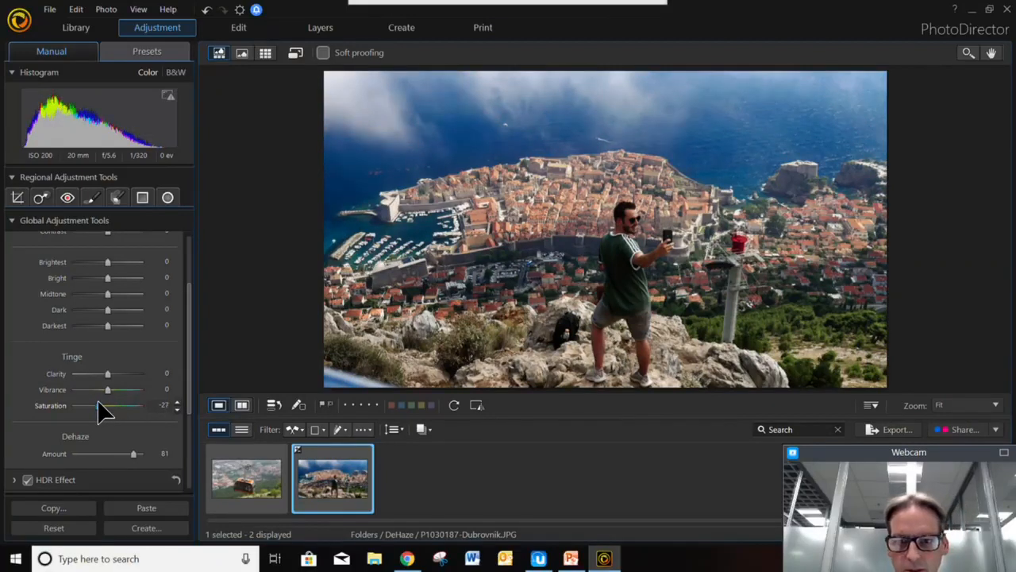
left_click_drag(114, 397, 116, 375)
- Adjust the photo's tones: Dark 100, Darkest 57, Bright 33, Brightest -14 and Midtone -22
left_click_drag(111, 326, 147, 314)
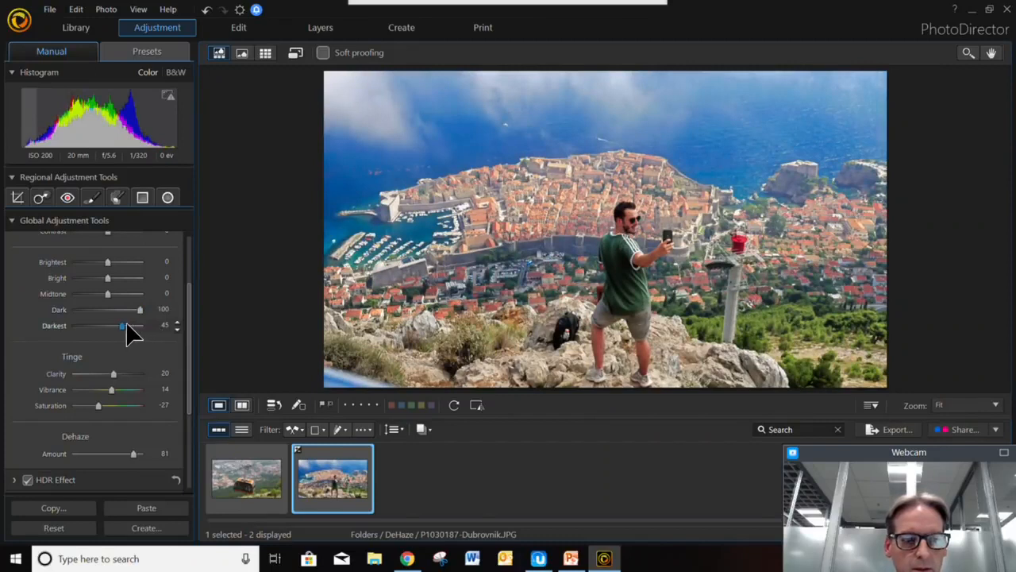
left_click_drag(123, 325, 127, 325)
left_click_drag(108, 279, 118, 279)
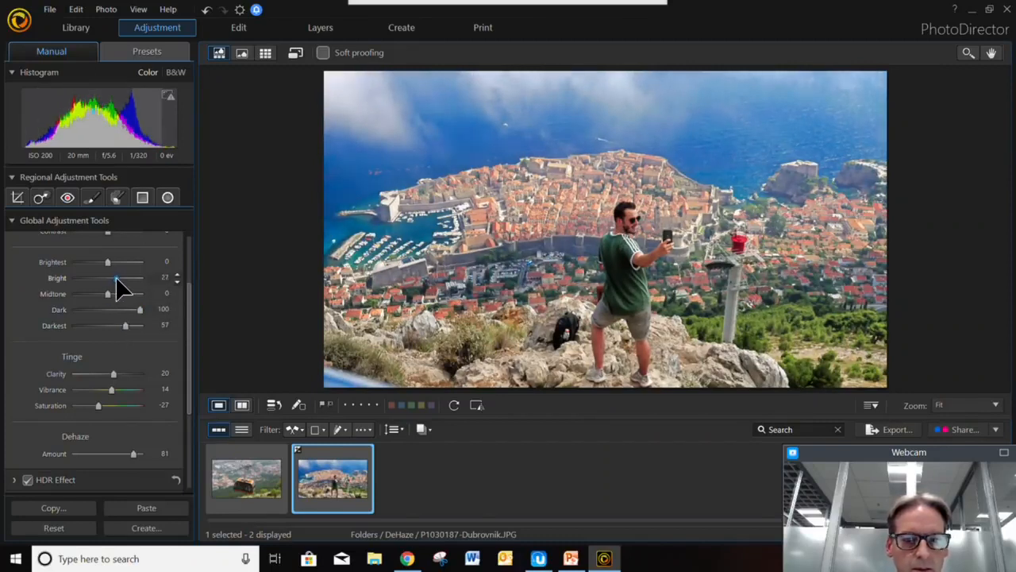
left_click(104, 262)
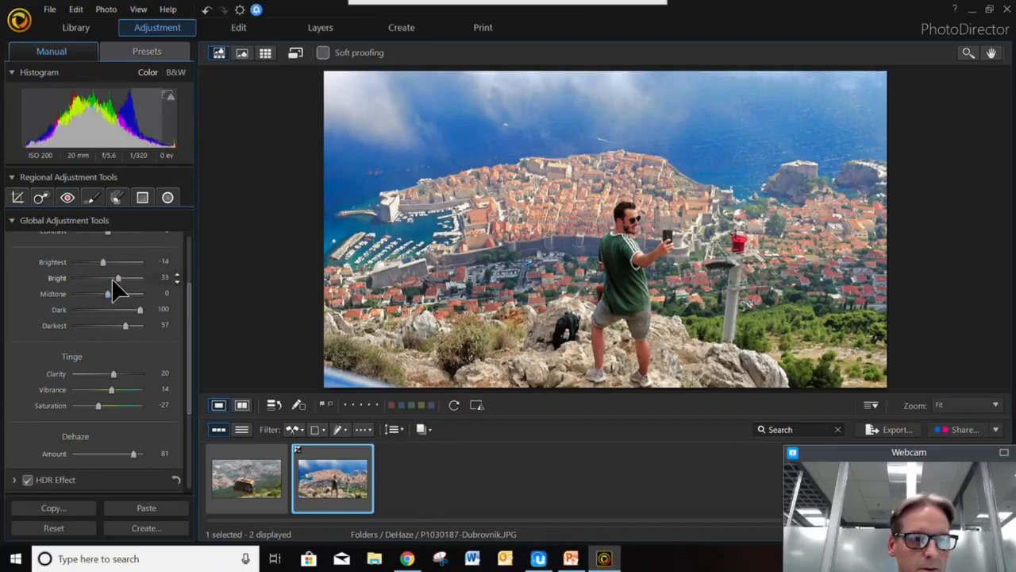
left_click_drag(109, 294, 103, 294)
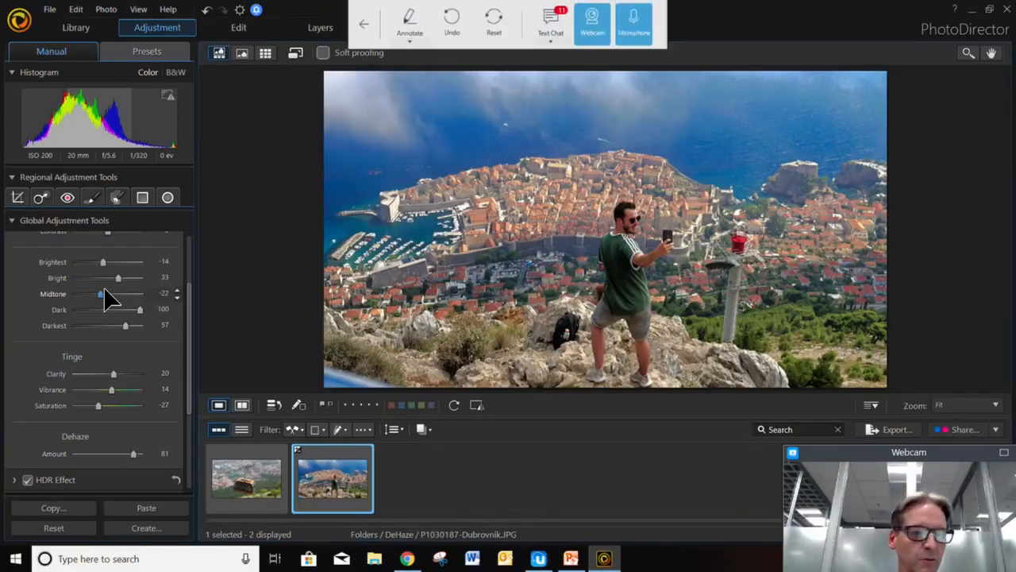
left_click(12, 221)
left_click(12, 221)
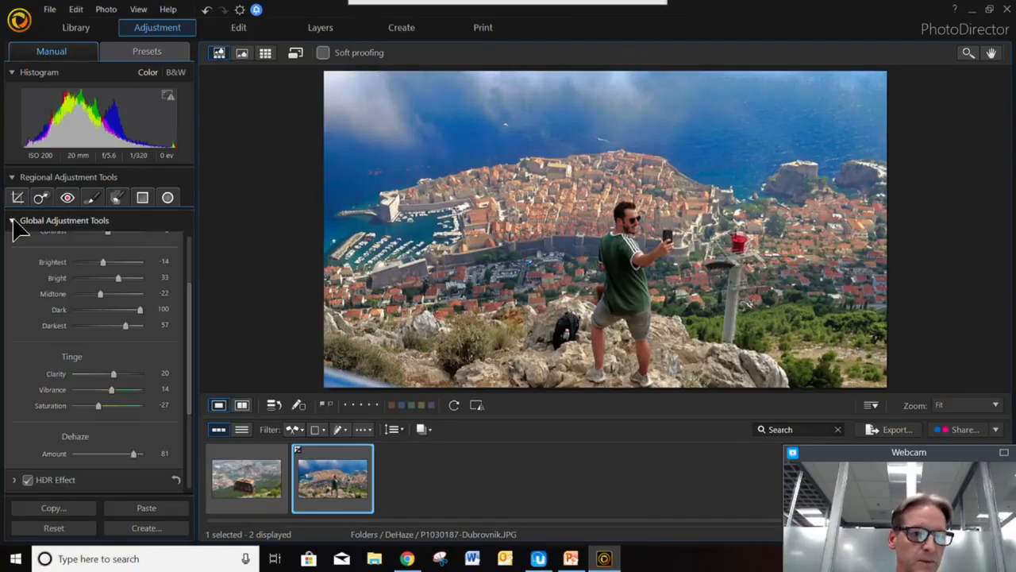
left_click_drag(191, 318, 198, 390)
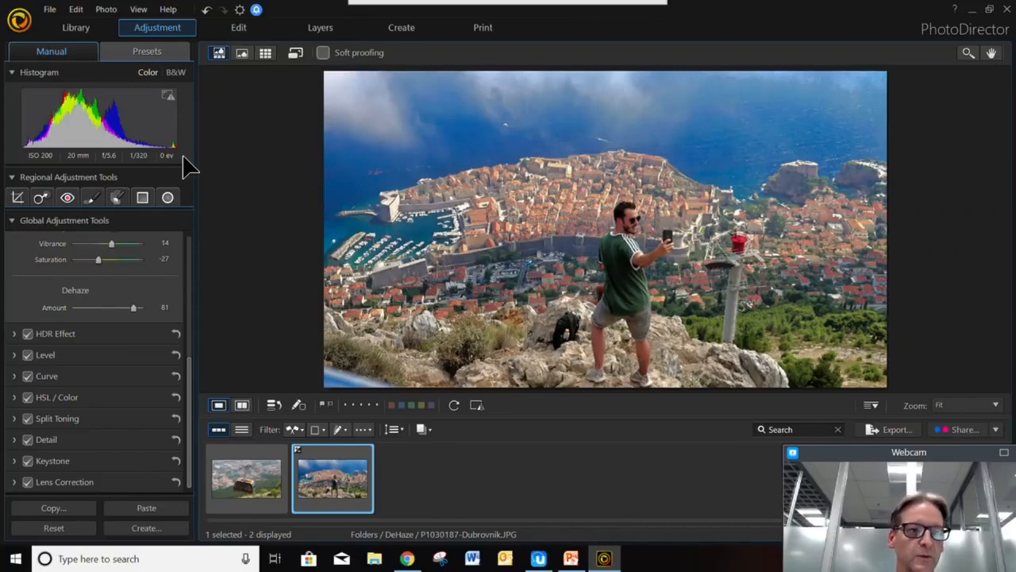
- Open Content-aware-clone.JPG from the Content-aware folder in the Content Aware Clone tool
left_click(90, 32)
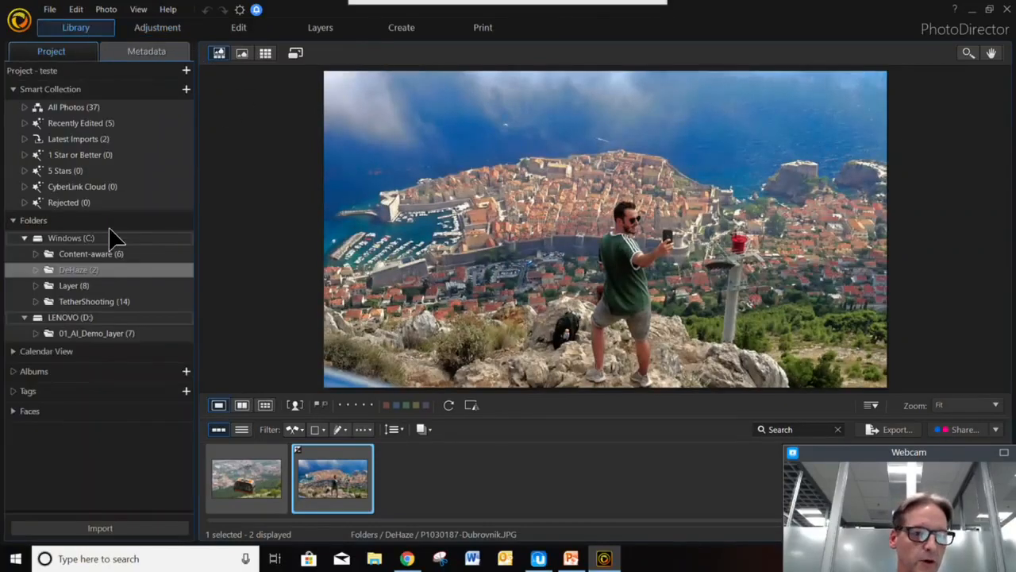
left_click(70, 253)
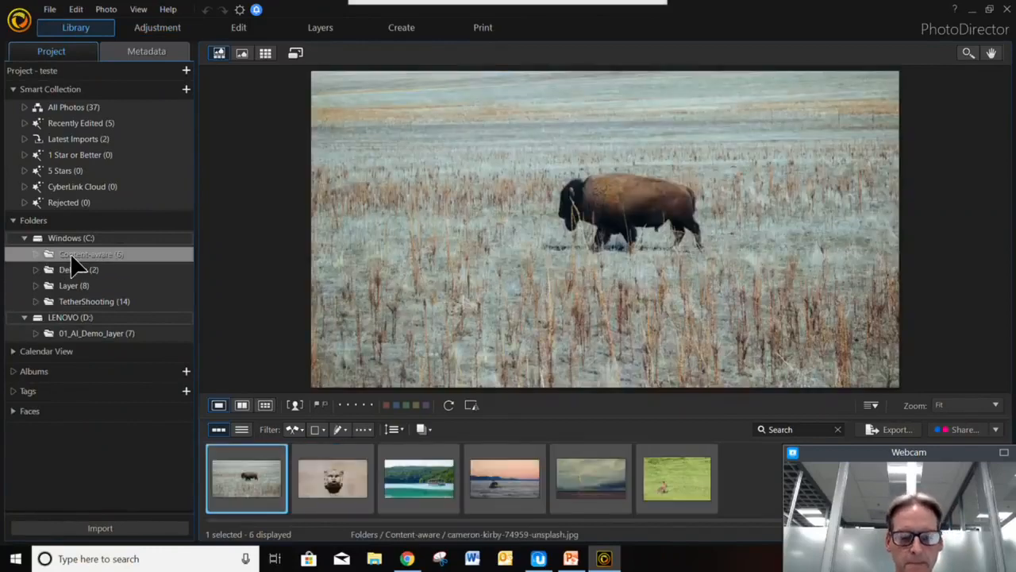
left_click(337, 478)
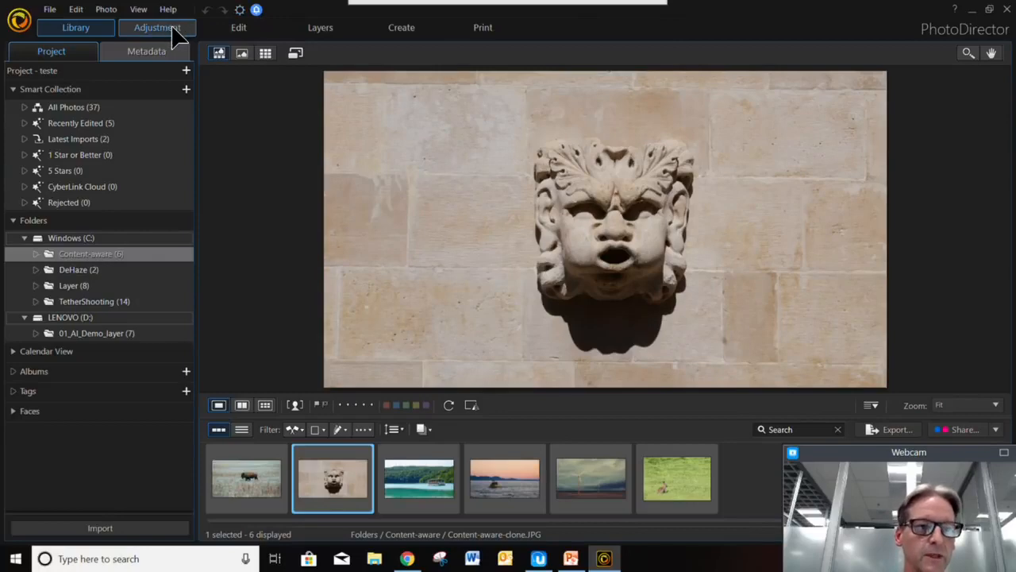
left_click(238, 27)
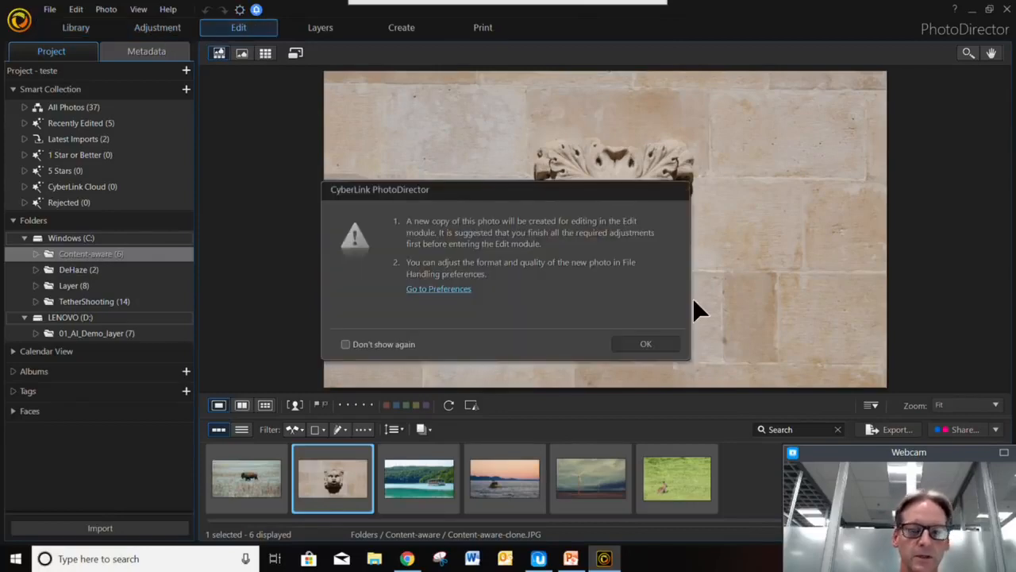
left_click(647, 344)
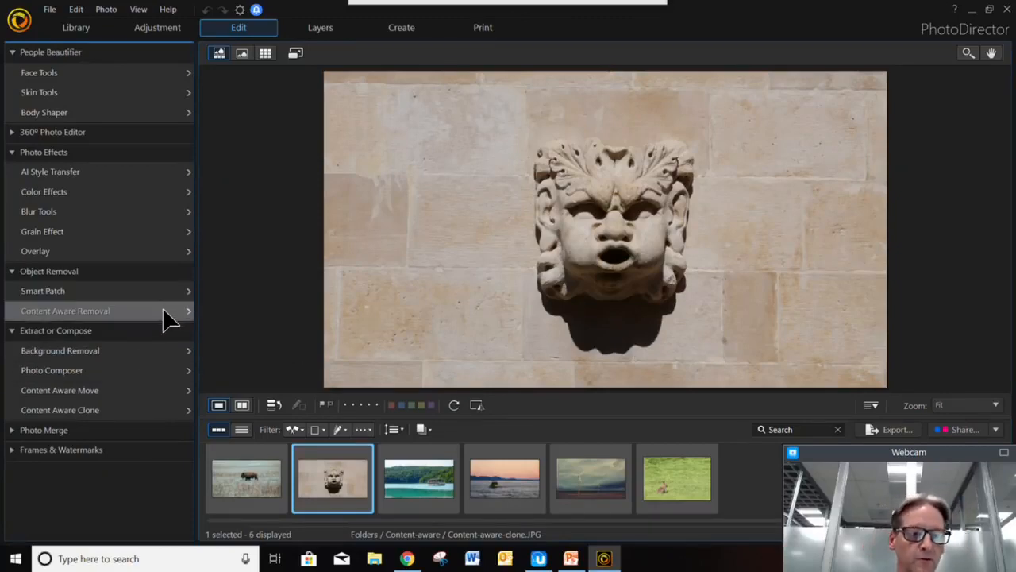
left_click(189, 414)
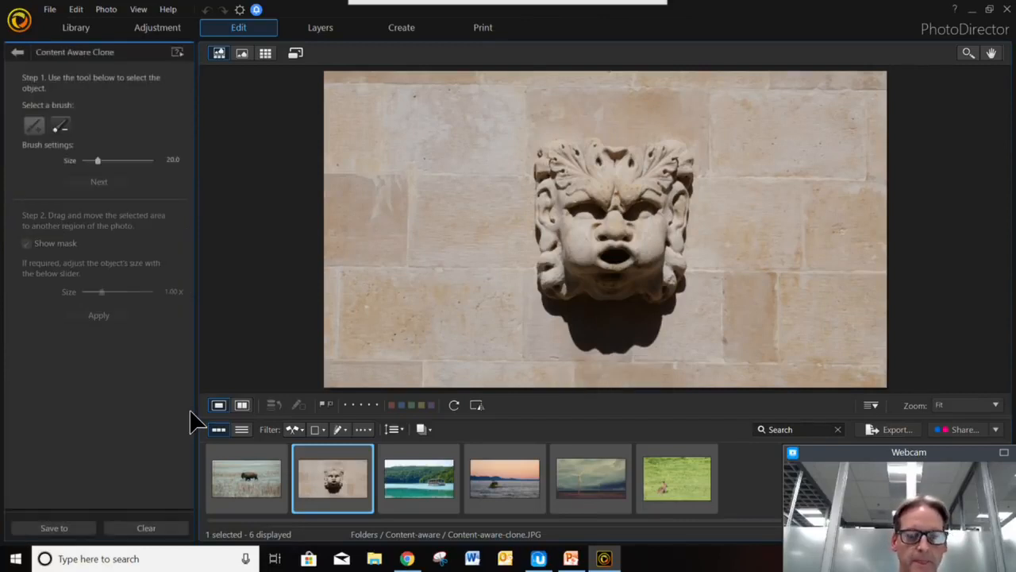
- Set the brush size to 41, paint a selection over the carved stone face and its shadow, and proceed to placing copies
left_click_drag(98, 160, 112, 161)
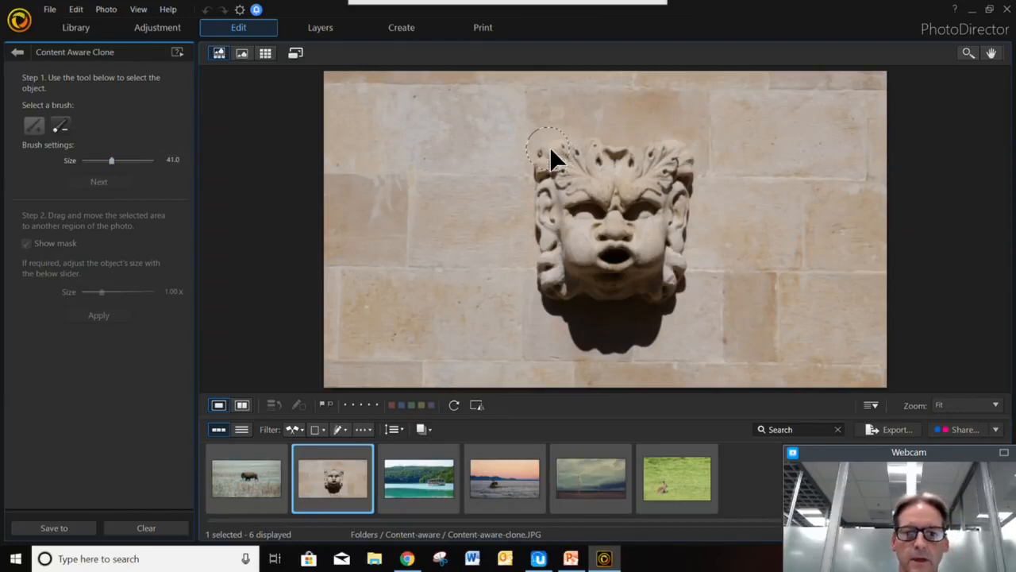
mouse_move(547, 252)
left_mouse_down()
mouse_move(553, 289)
mouse_move(588, 332)
mouse_move(627, 342)
mouse_move(641, 334)
mouse_move(686, 273)
mouse_move(676, 141)
mouse_move(556, 155)
mouse_move(675, 162)
mouse_move(572, 183)
mouse_move(588, 264)
mouse_move(611, 303)
mouse_move(641, 275)
mouse_move(649, 223)
mouse_move(648, 208)
mouse_move(617, 202)
mouse_move(623, 248)
mouse_move(657, 183)
left_mouse_up()
left_click(98, 182)
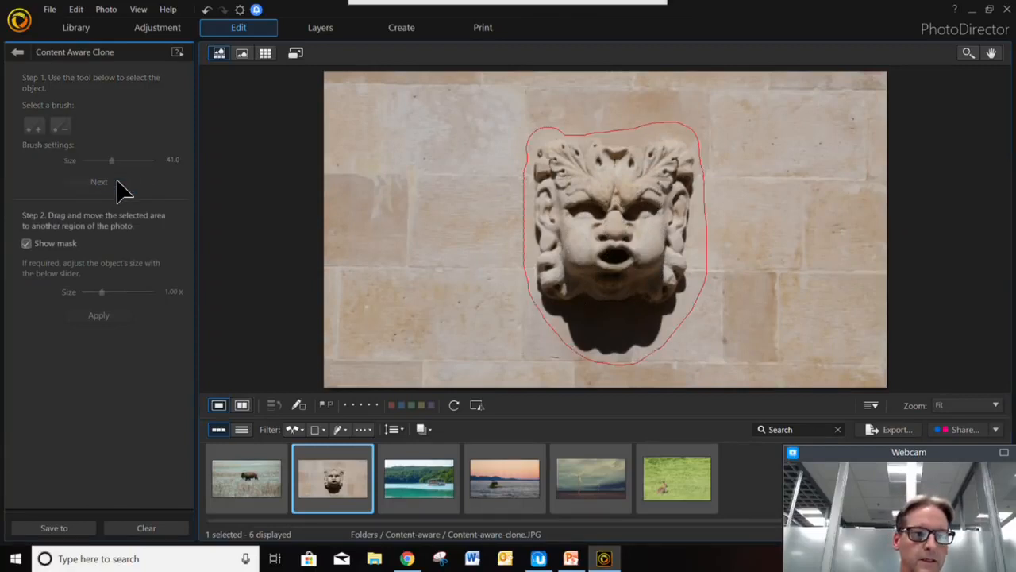
- Place one copy of the stone face on each side of the original on the wall and apply the clones
mouse_move(631, 232)
left_mouse_down()
mouse_move(427, 234)
mouse_move(438, 243)
left_mouse_up()
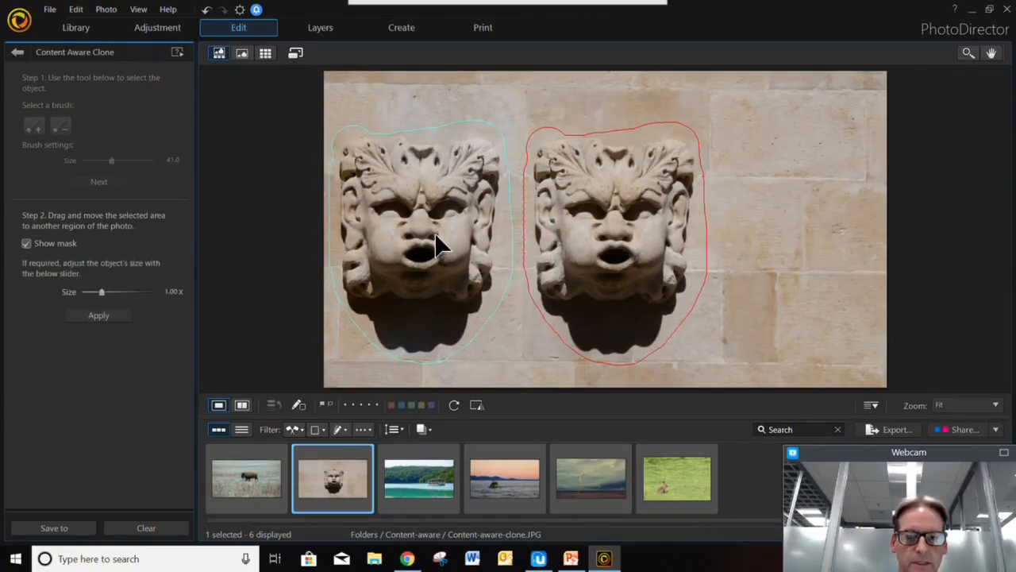
left_click_drag(635, 239, 829, 242)
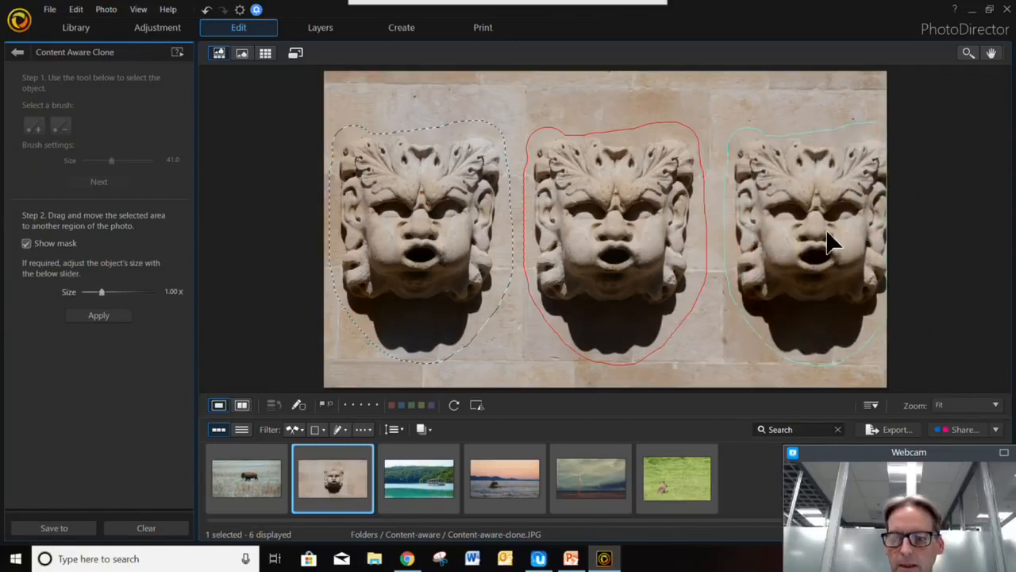
left_click_drag(829, 246, 821, 246)
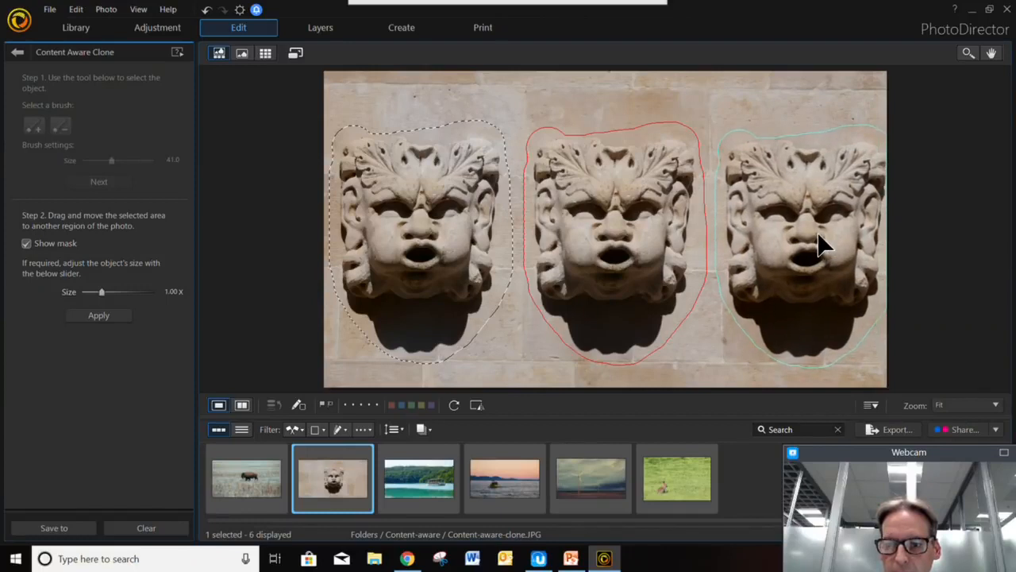
left_click(89, 322)
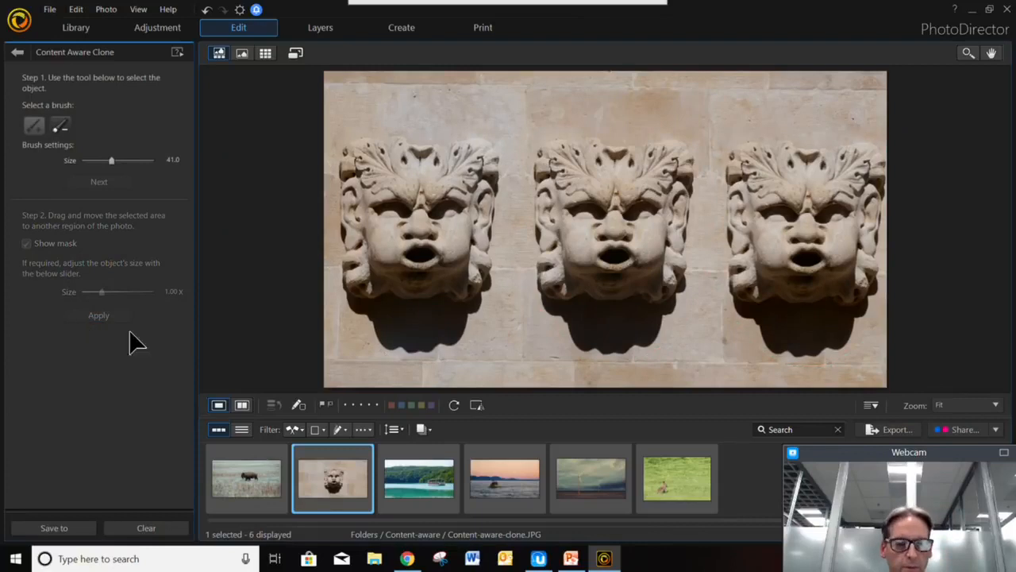
- Compare the stone face photo before and after cloning, and leave Content Aware Clone without saving the changes
left_click(243, 406)
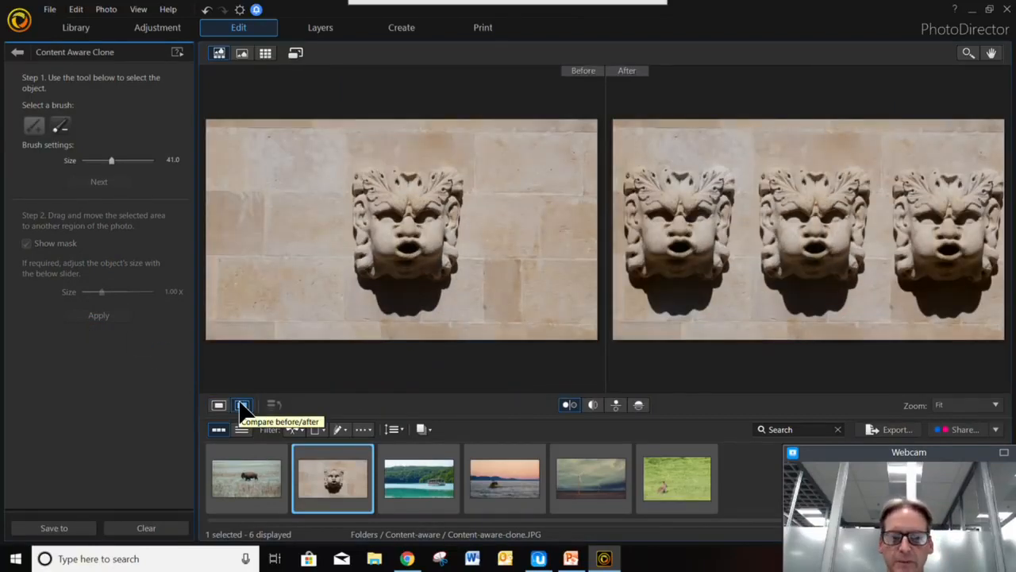
left_click(18, 54)
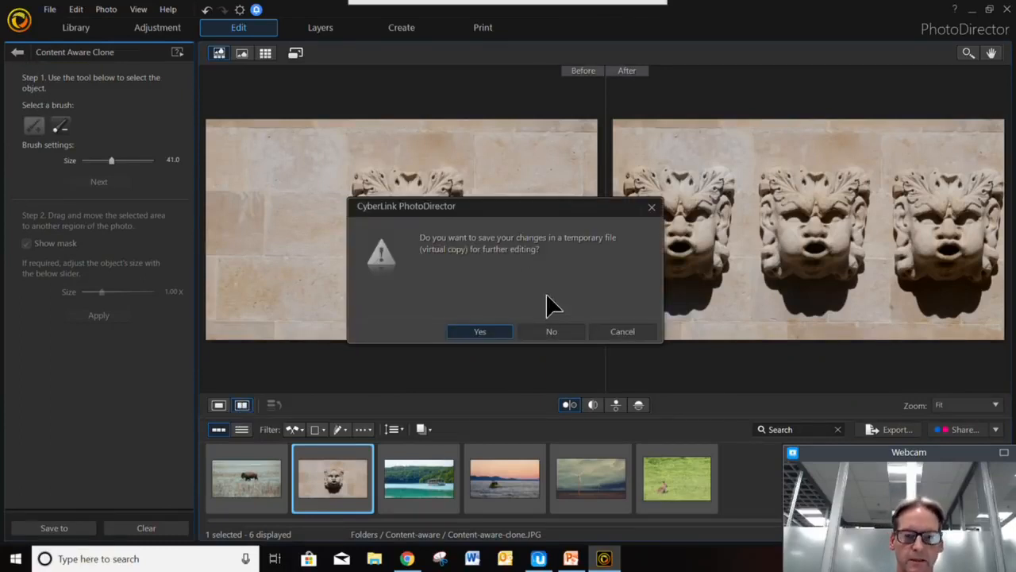
left_click(555, 339)
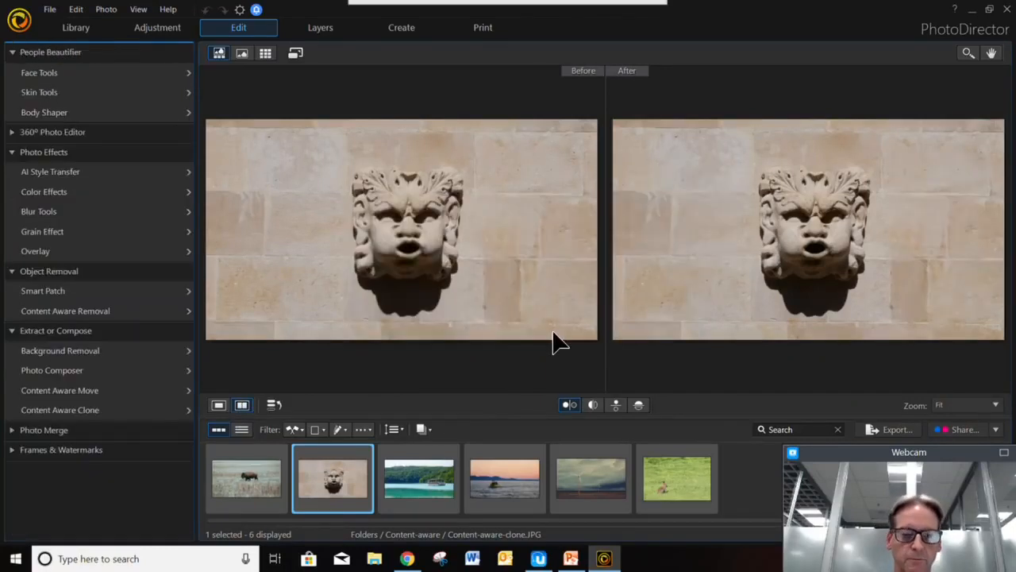
- Open the bison photo cameron-kirby-74959-unsplash.jpg in the Content Aware Move tool and show it in single-image view
left_click(258, 470)
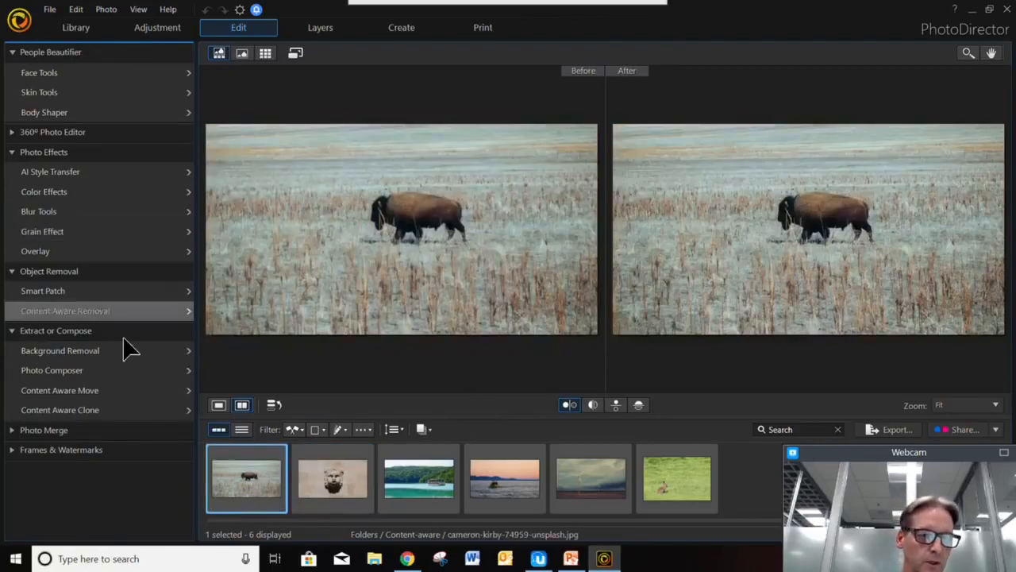
left_click(171, 390)
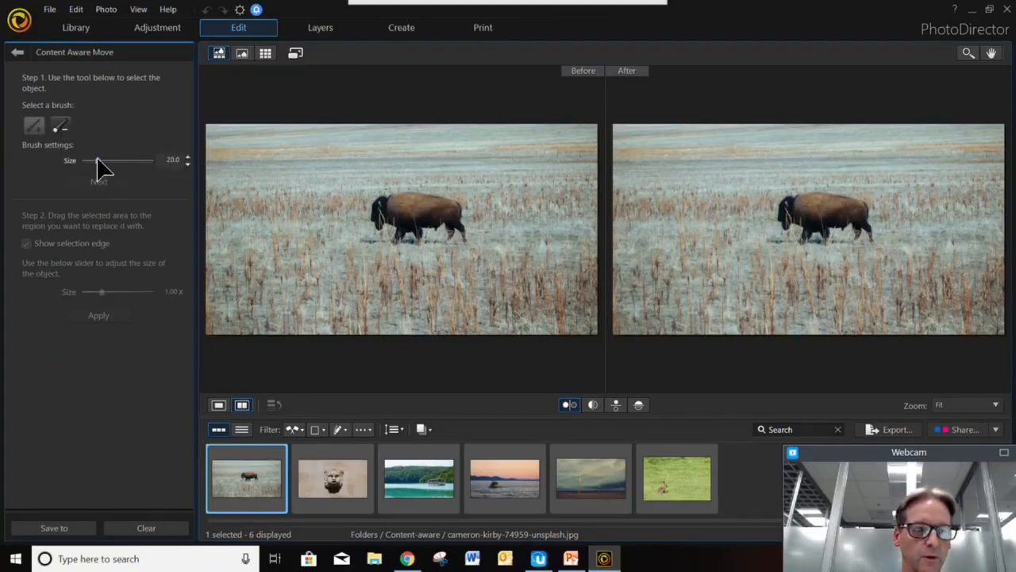
left_click(219, 406)
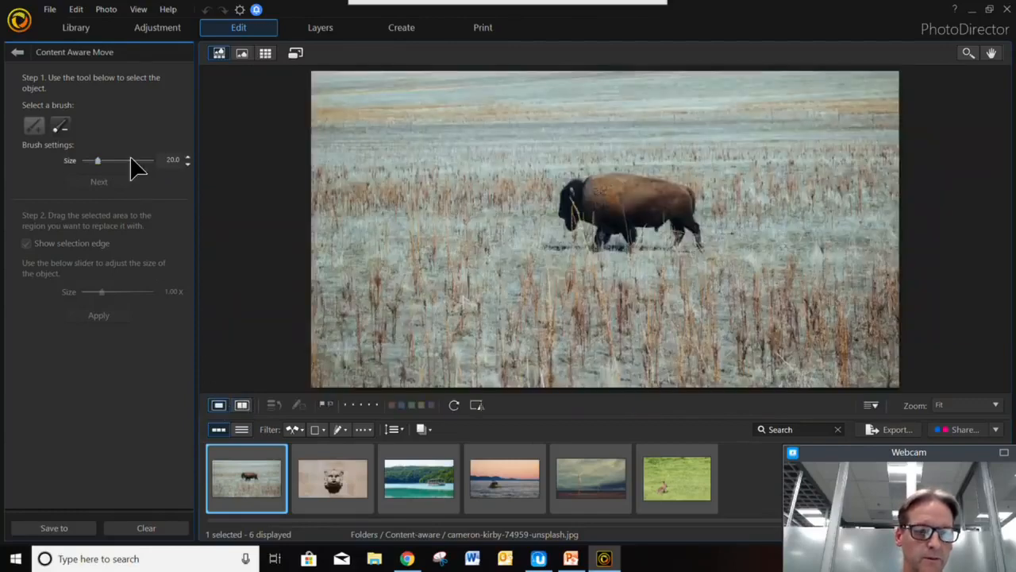
- Set the brush size to 30, paint a selection around the bison and its shadow, and proceed to moving it
left_click_drag(100, 162, 104, 162)
mouse_move(590, 174)
left_mouse_down()
mouse_move(550, 244)
mouse_move(701, 248)
mouse_move(713, 203)
mouse_move(583, 183)
mouse_move(587, 218)
mouse_move(599, 222)
mouse_move(634, 204)
mouse_move(683, 212)
mouse_move(686, 221)
mouse_move(671, 227)
mouse_move(621, 222)
mouse_move(657, 232)
left_mouse_up()
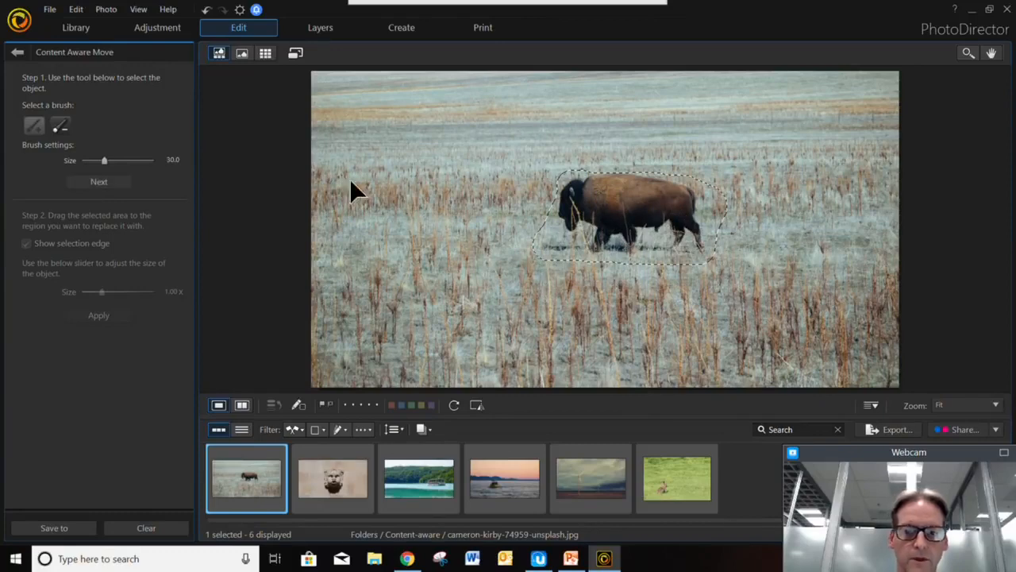
left_click(105, 184)
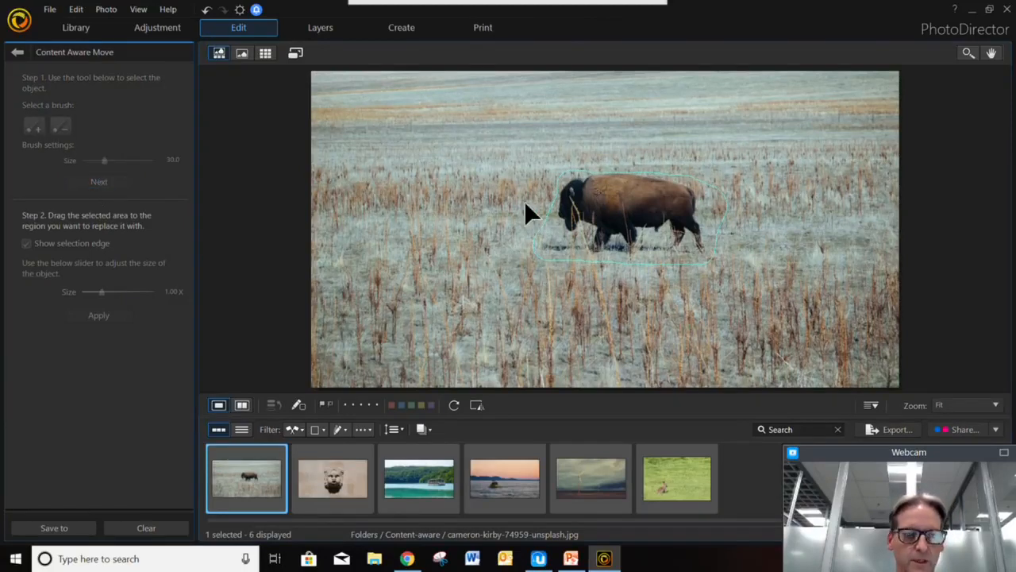
- Move the bison to the upper-left area of the field at size 0.70, apply it, and compare before and after
left_click_drag(600, 219, 397, 176)
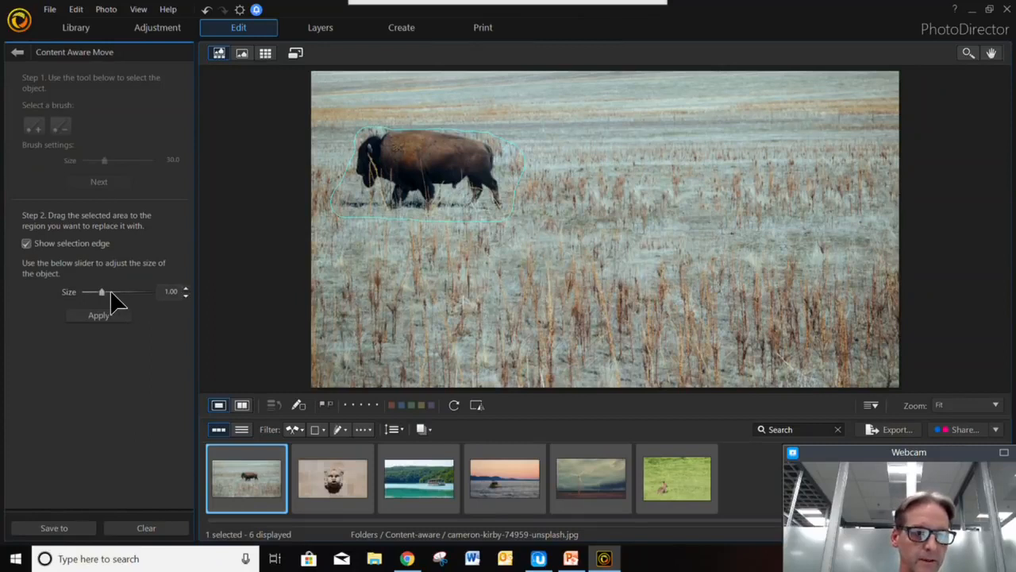
left_click_drag(102, 290, 93, 291)
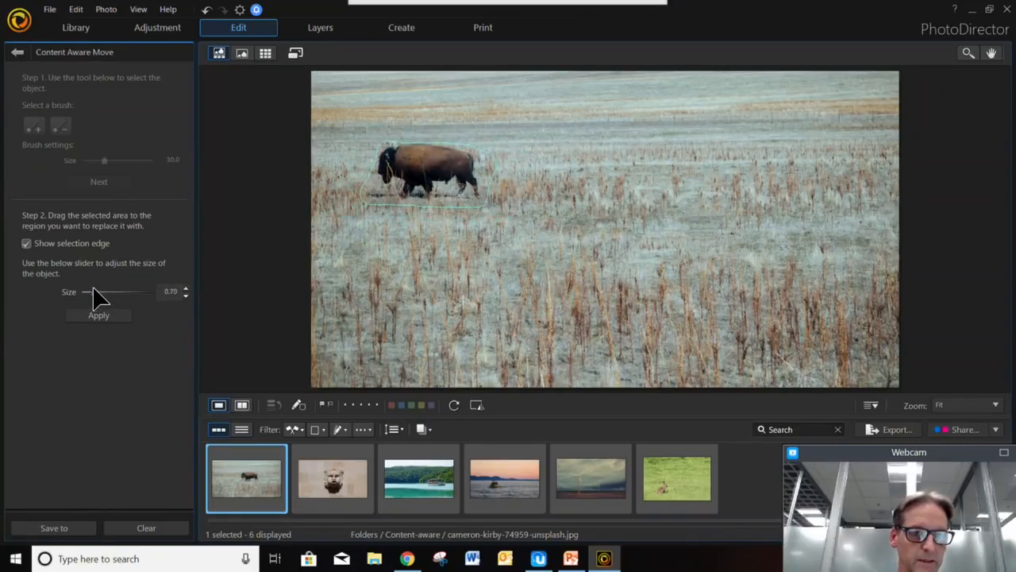
left_click_drag(414, 183, 411, 192)
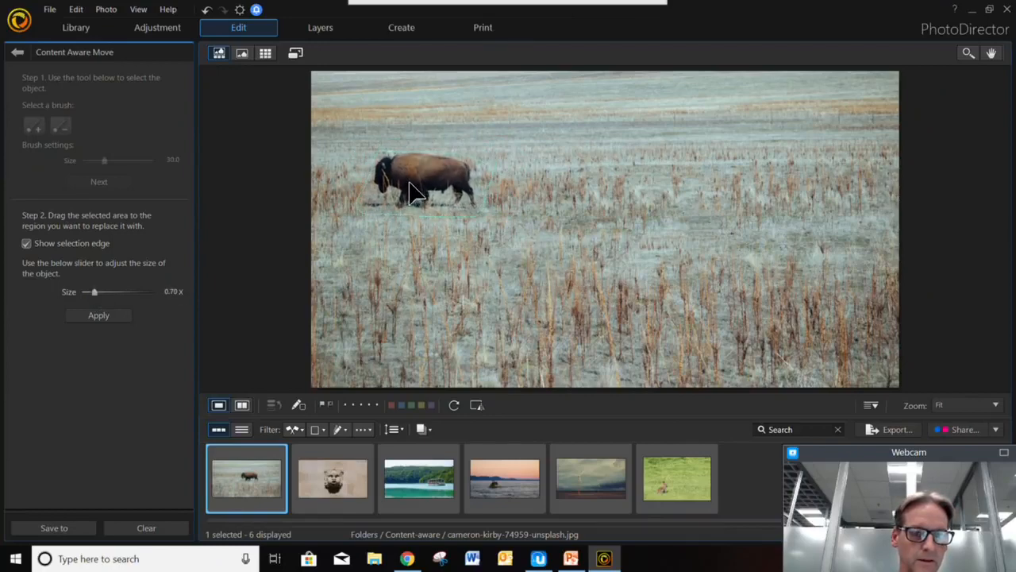
left_click(93, 317)
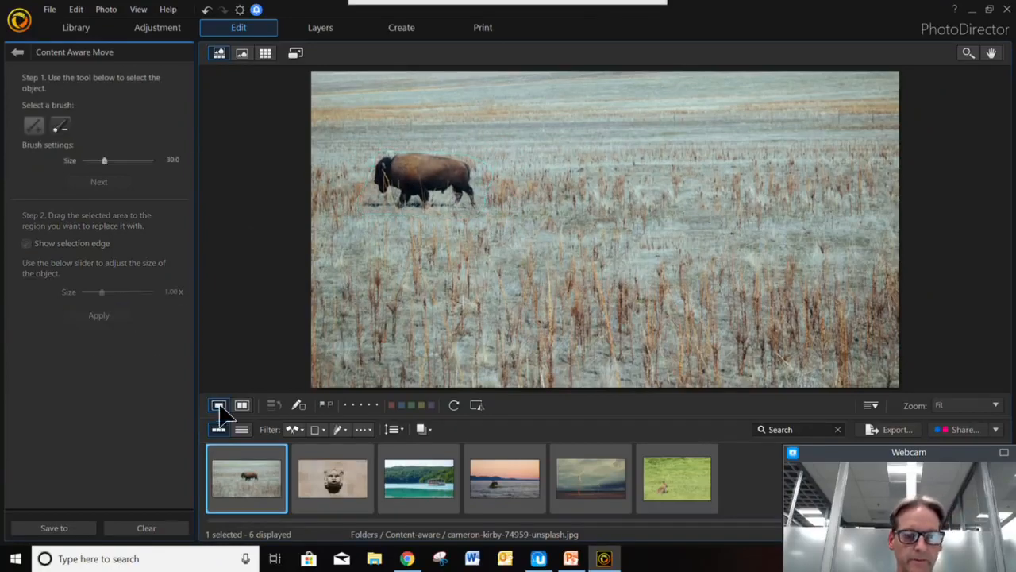
left_click(242, 406)
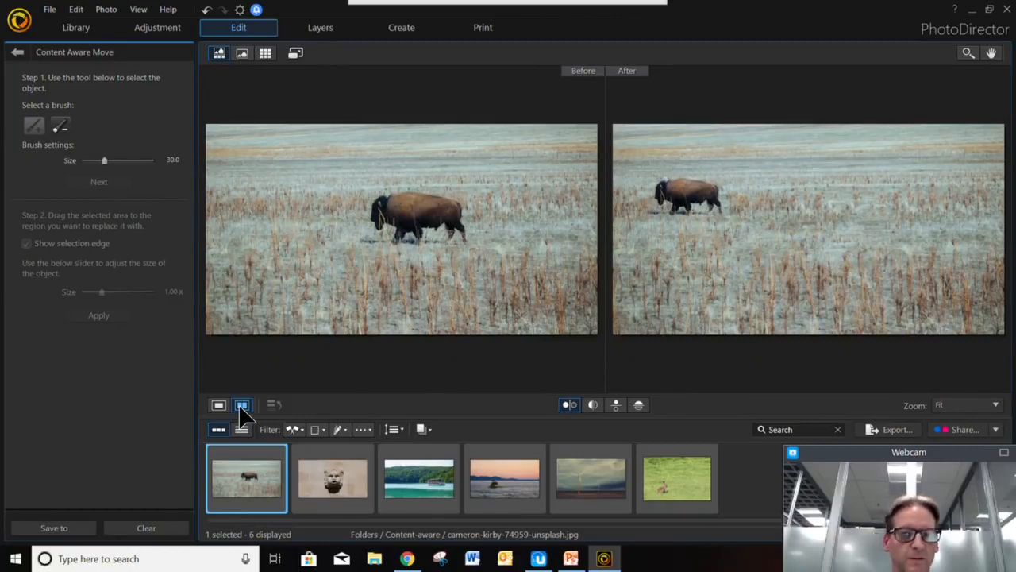
- Leave Content Aware Move without saving the changes and minimize the PhotoDirector window
left_click(17, 52)
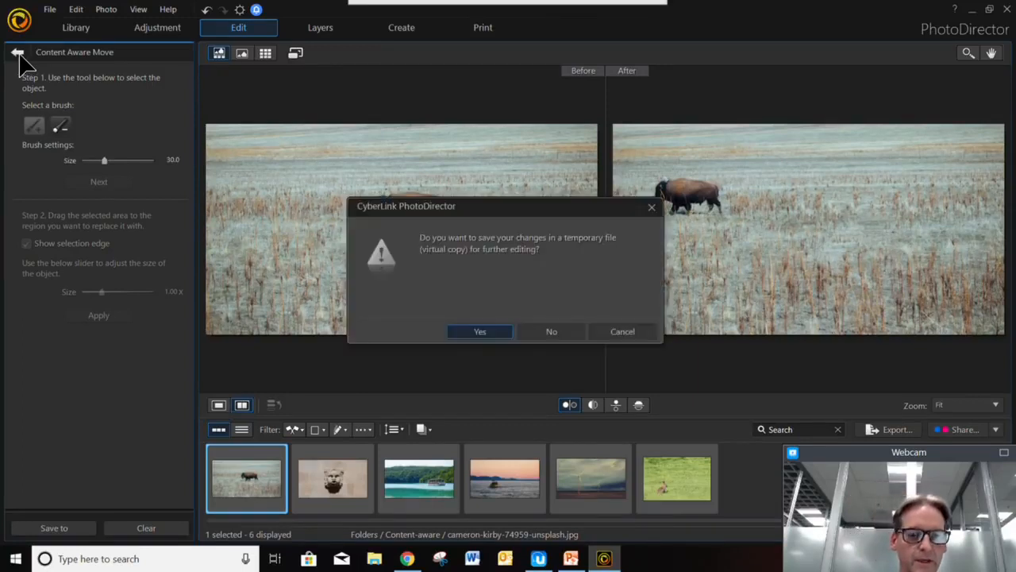
left_click(548, 331)
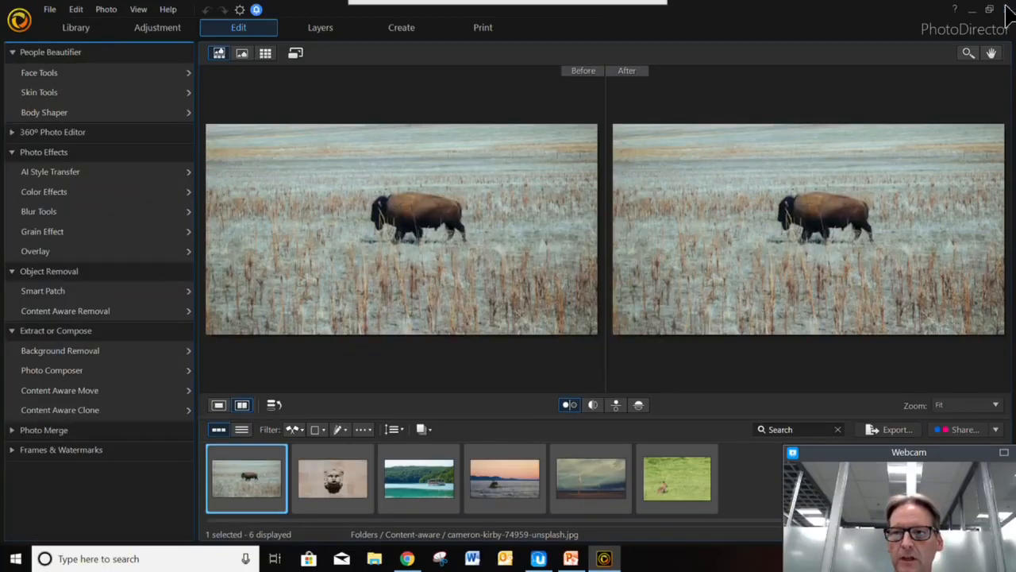
left_click(980, 9)
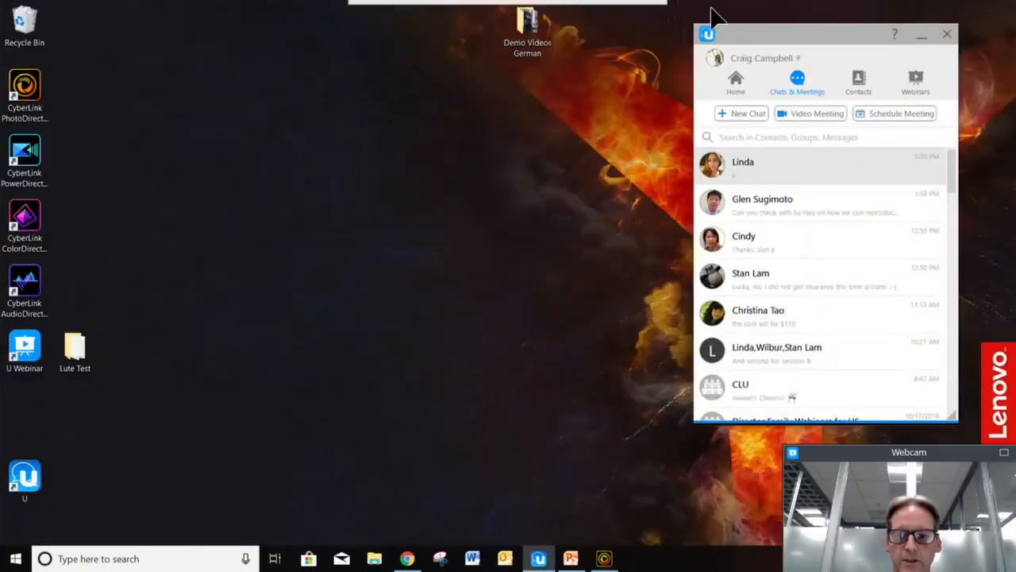
- Switch to the DS365-for-Webinar-Demo presentation in PowerPoint and start the slide show from the PowerDirector 17 title slide
left_click(570, 559)
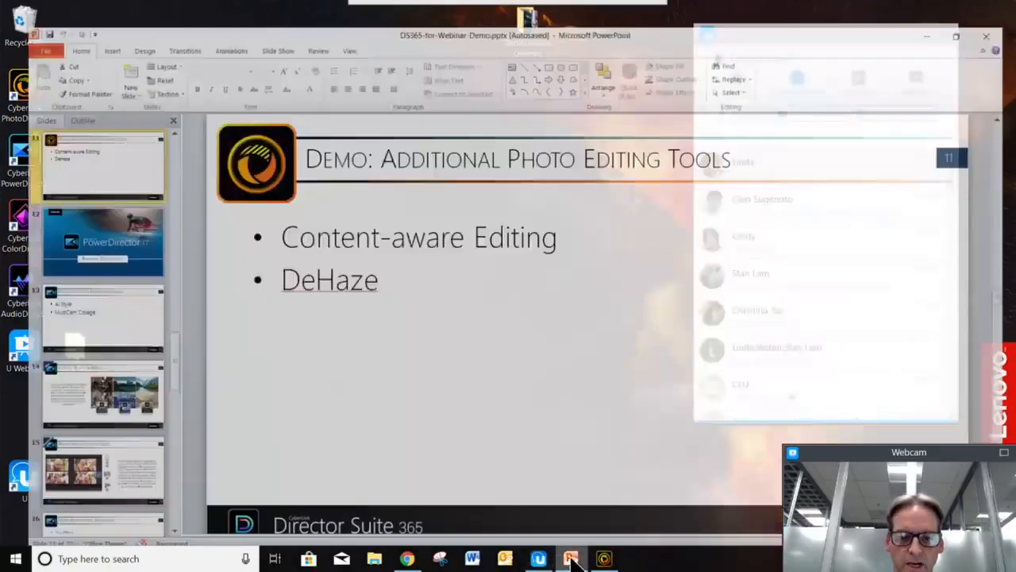
left_click(119, 250)
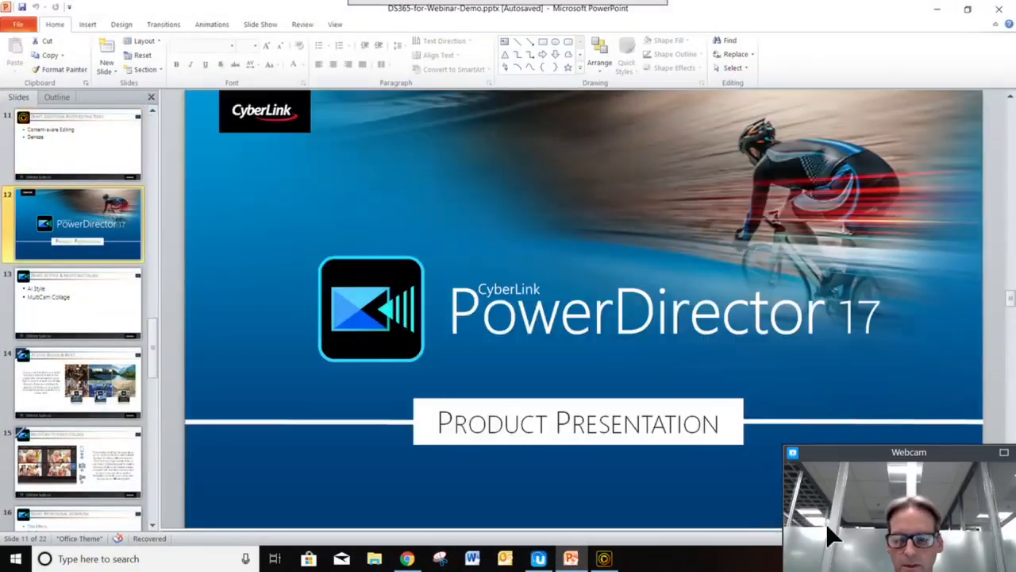
left_click_drag(879, 456, 910, 260)
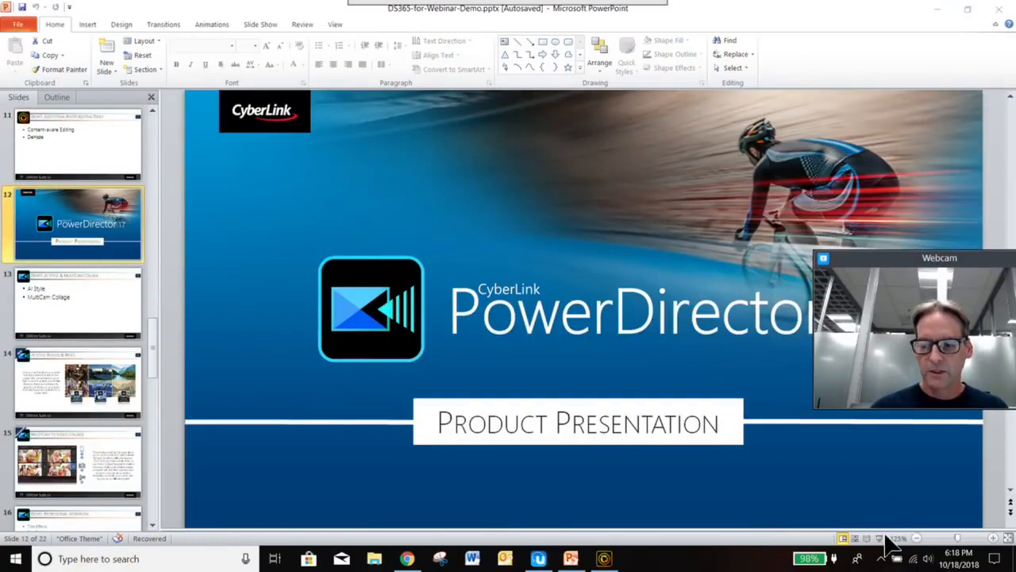
left_click(879, 539)
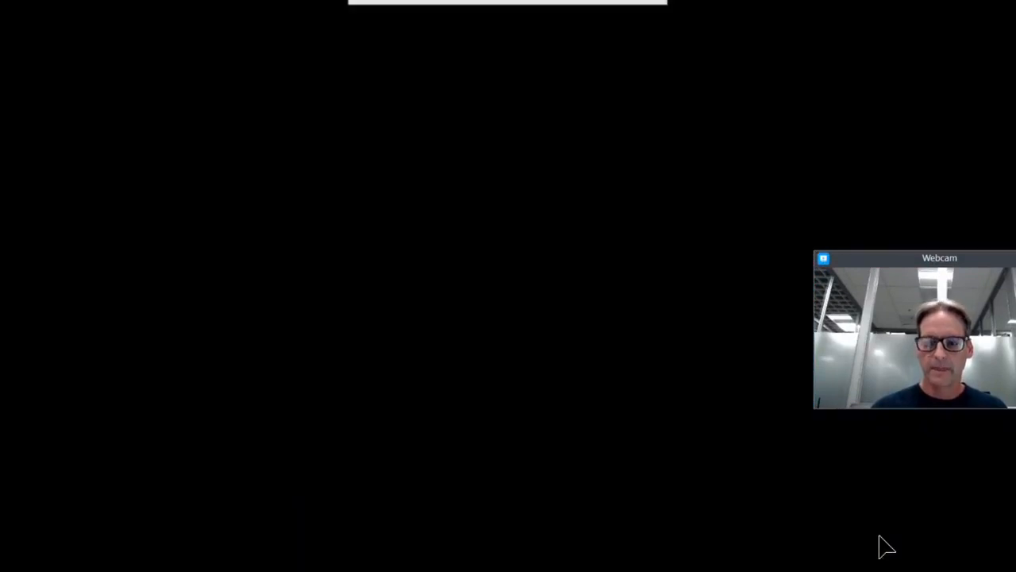
left_click_drag(913, 265, 914, 457)
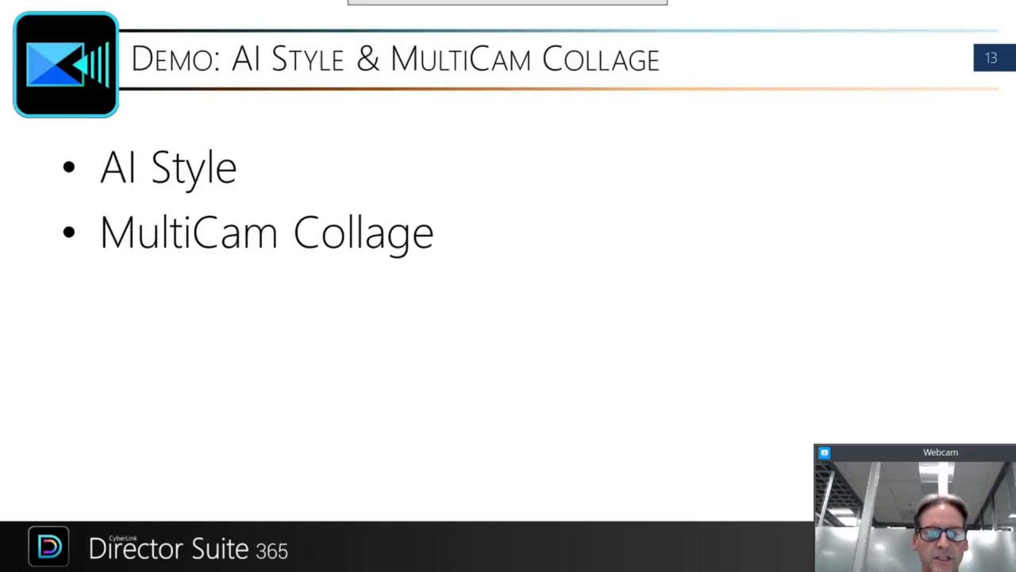
- Page through the PowerDirector slides from AI Style & MultiCam Collage to Round-trip Editing
key("Right")
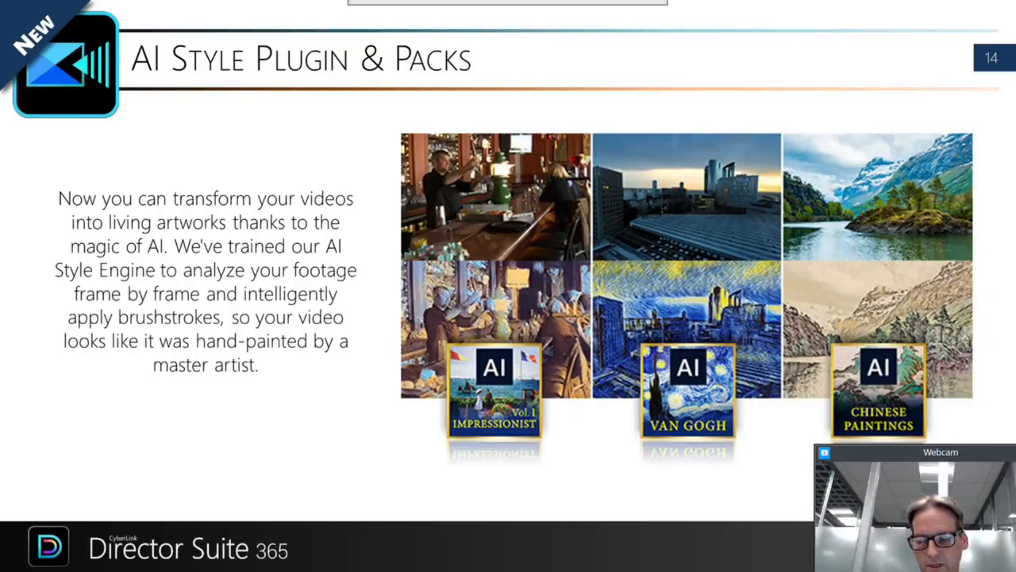
key("Right")
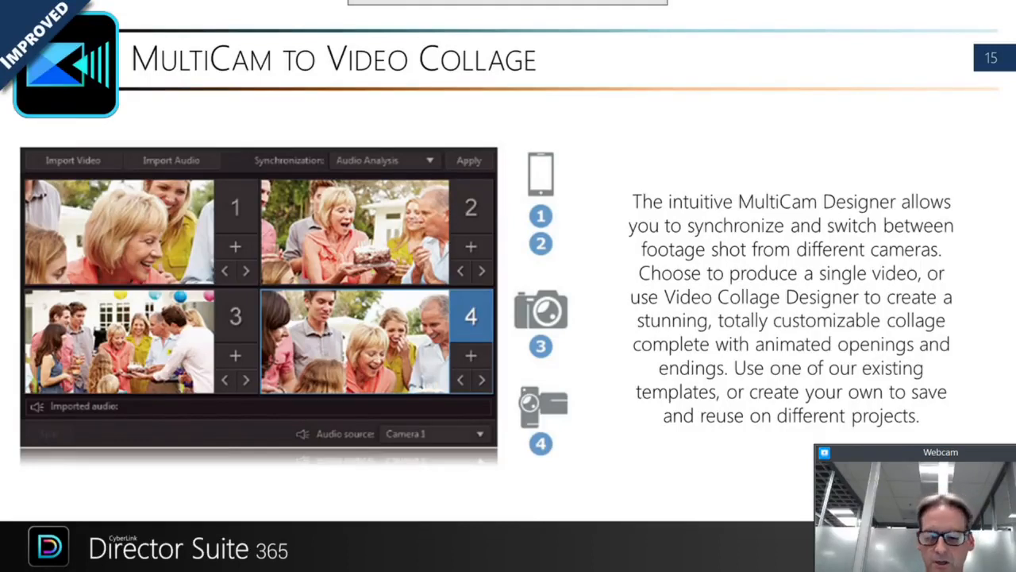
key("Right")
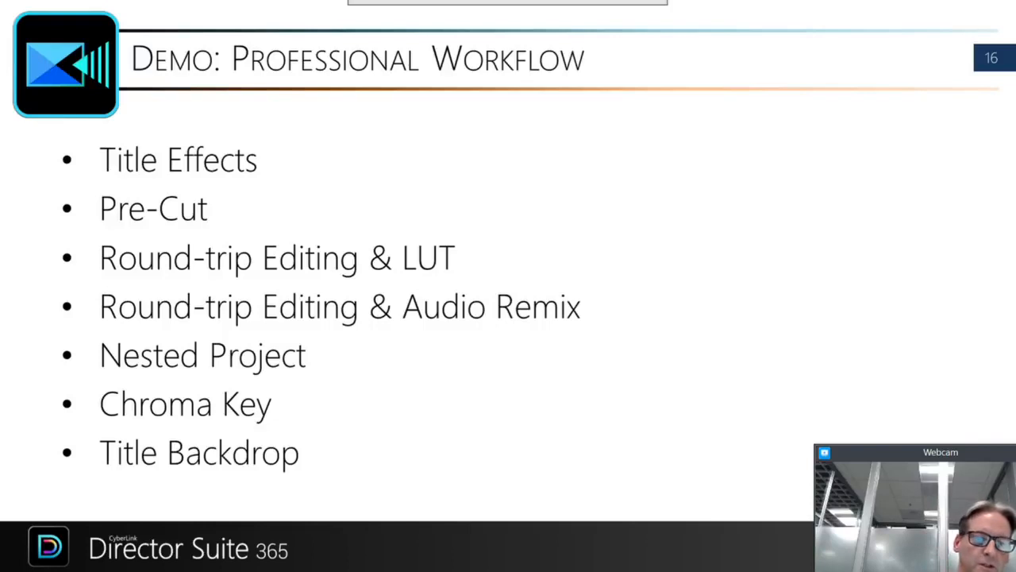
mouse_move(508, 3)
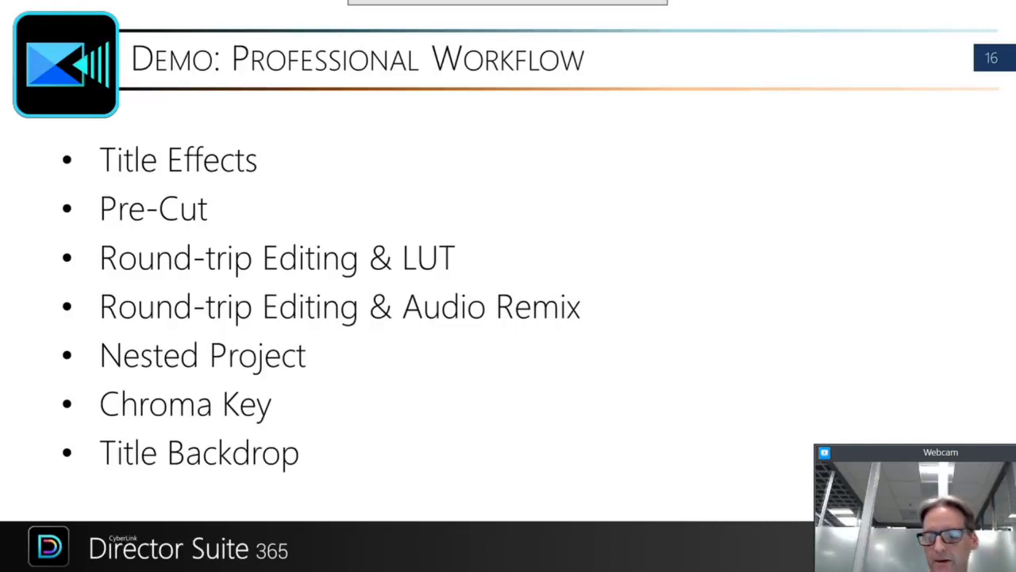
key("Right")
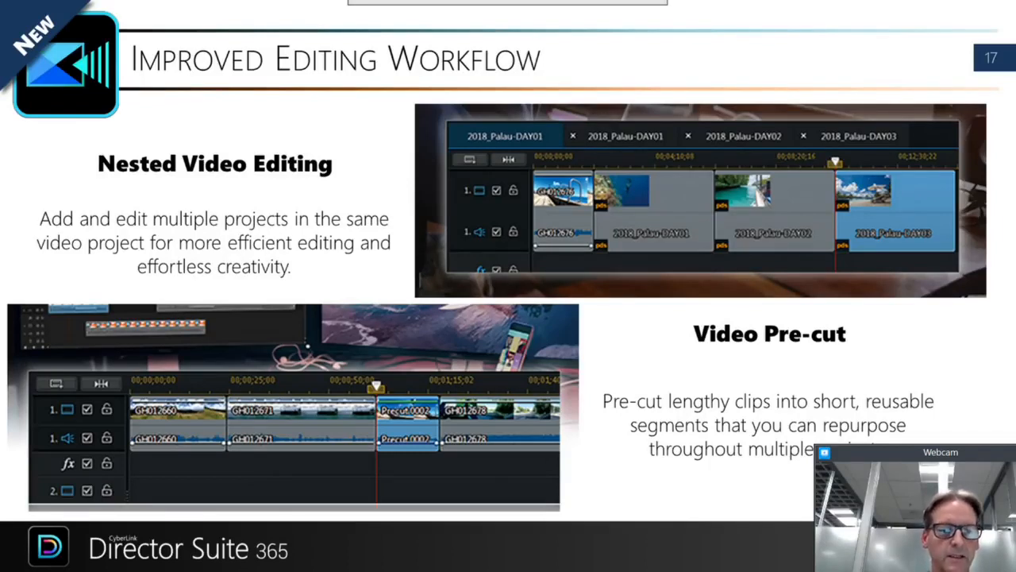
key("Right")
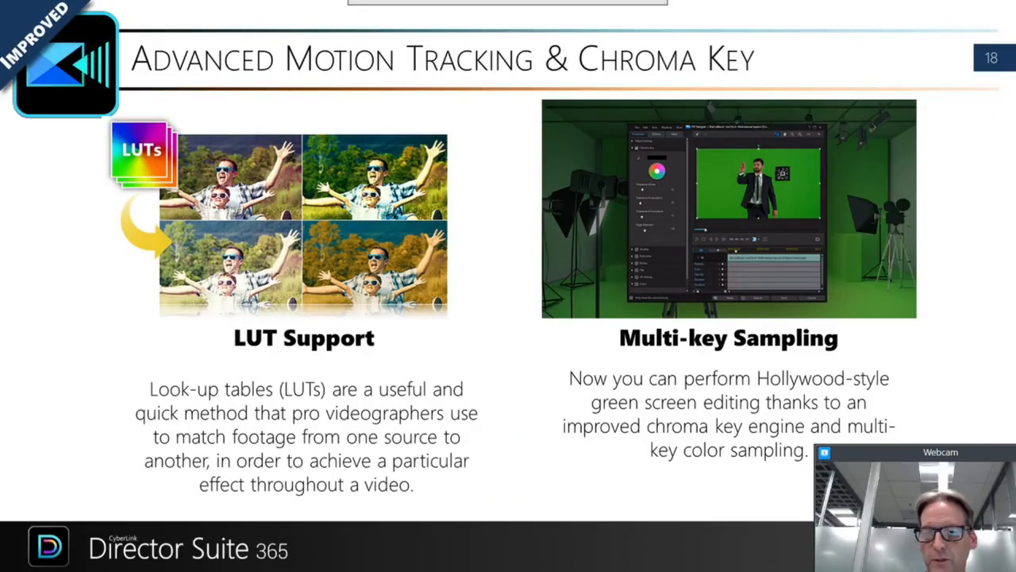
key("Right")
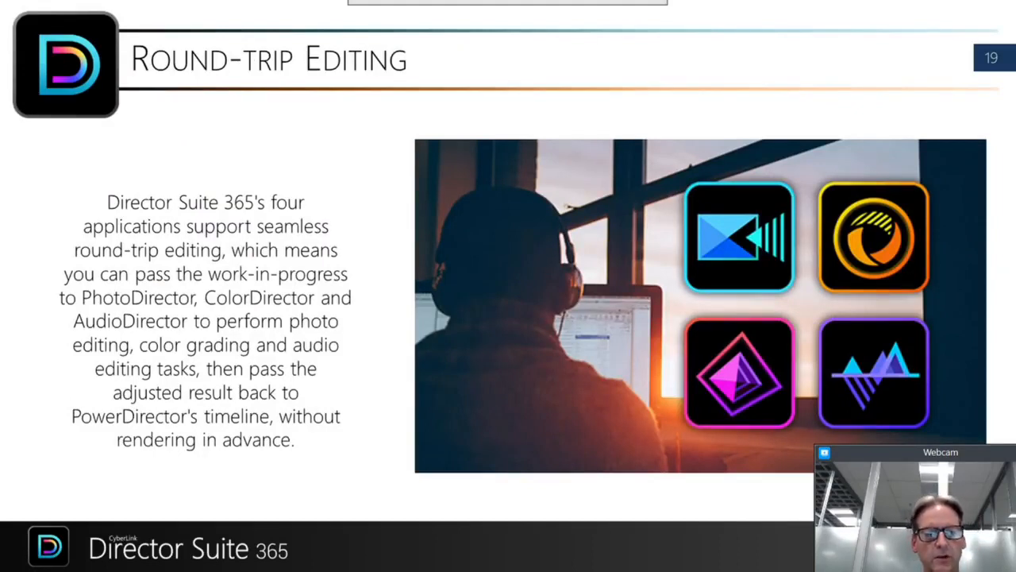
key("Right")
key("Left")
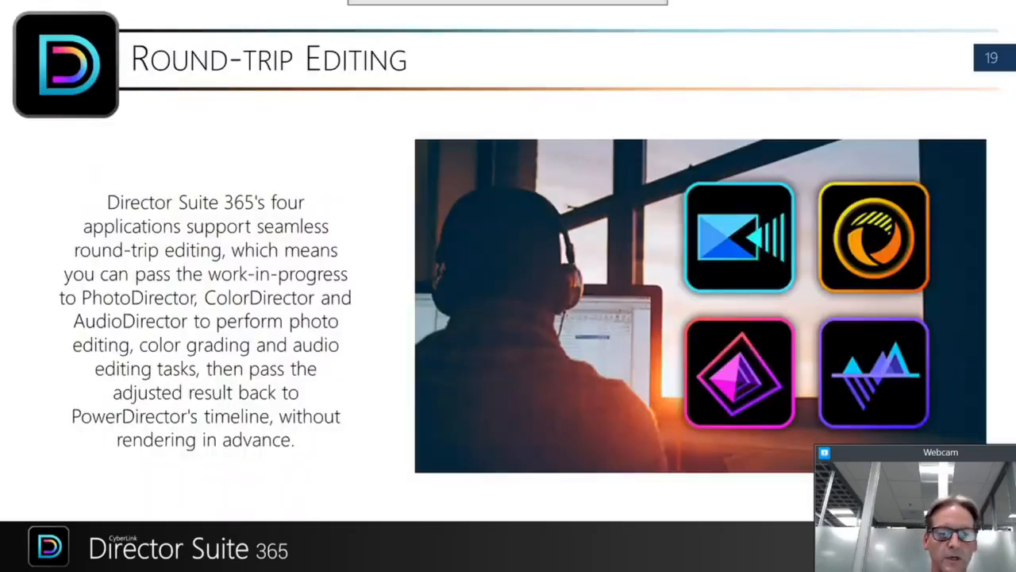
- End the slide show, minimize PowerPoint, and launch PowerDirector 17 in Timeline Mode
key("Escape")
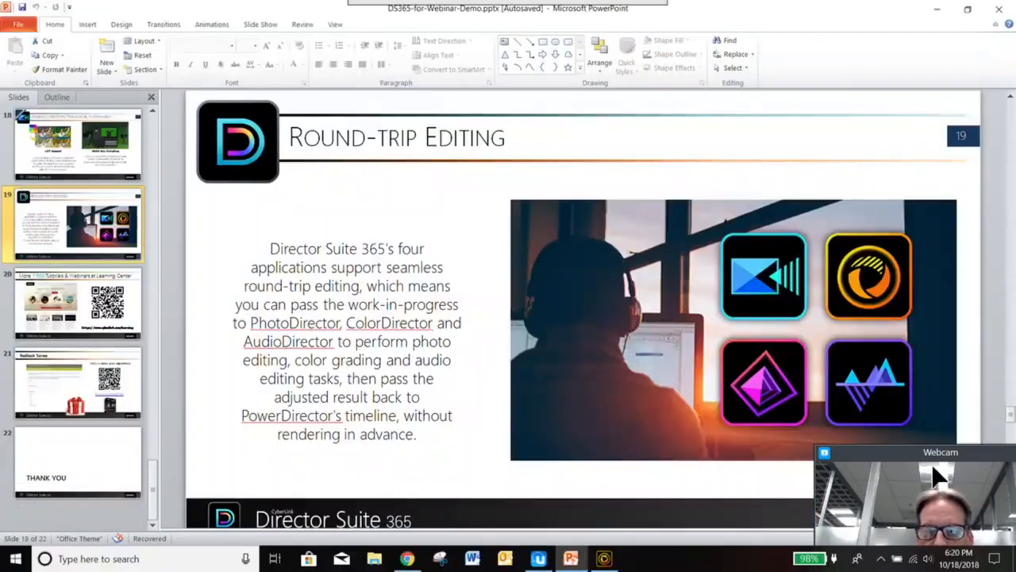
left_click(935, 13)
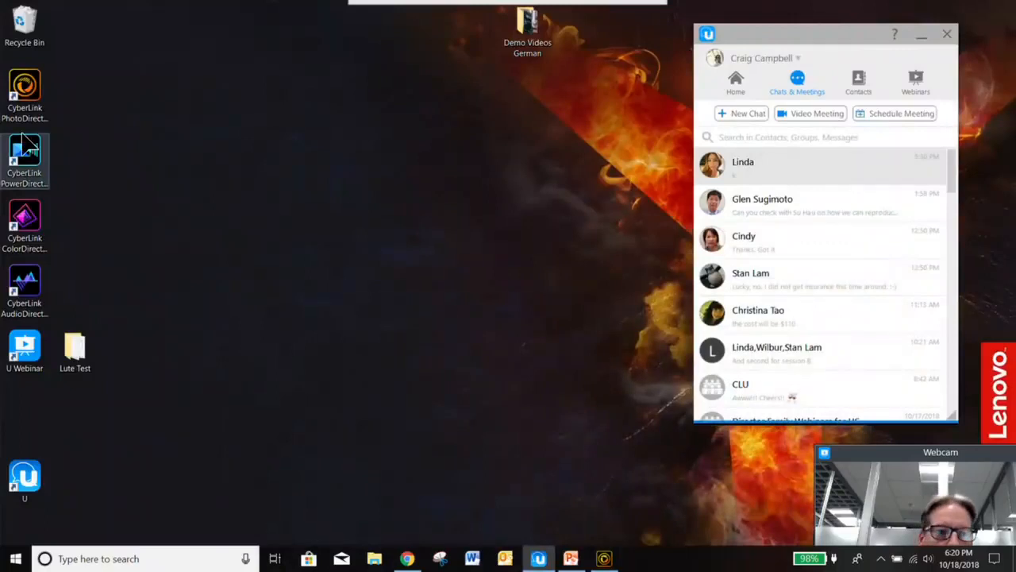
left_click(30, 157)
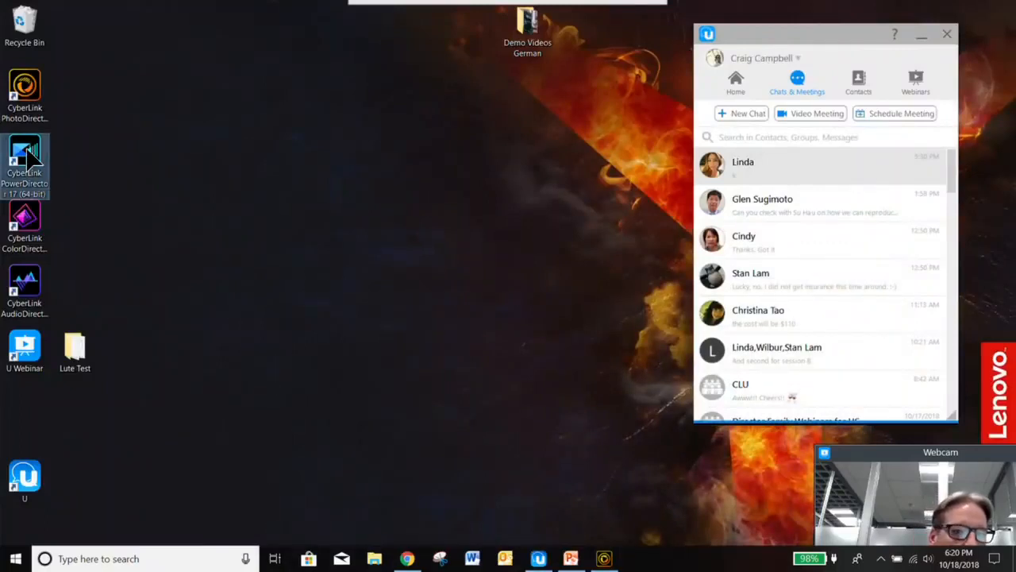
double_click(30, 157)
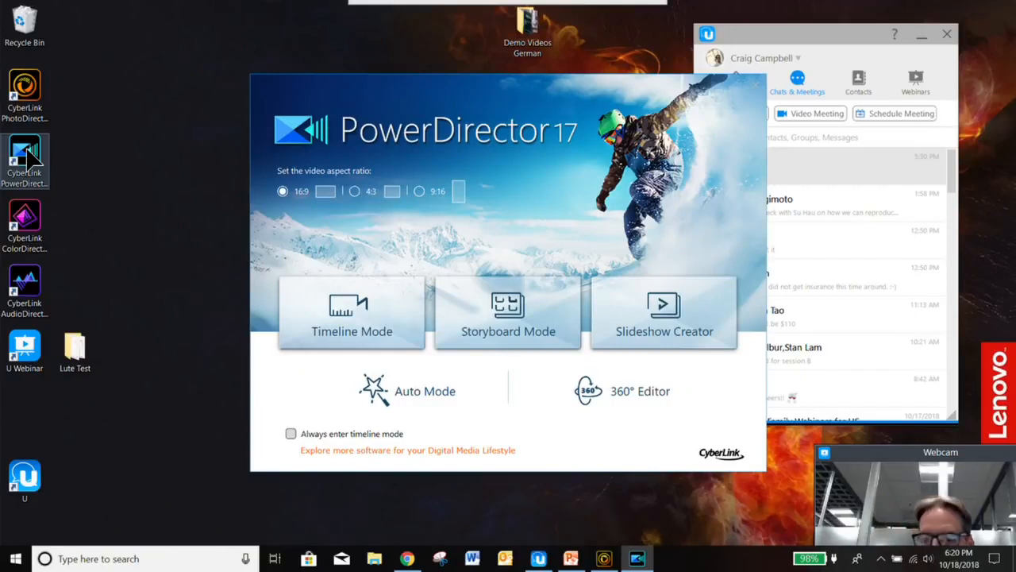
left_click(356, 293)
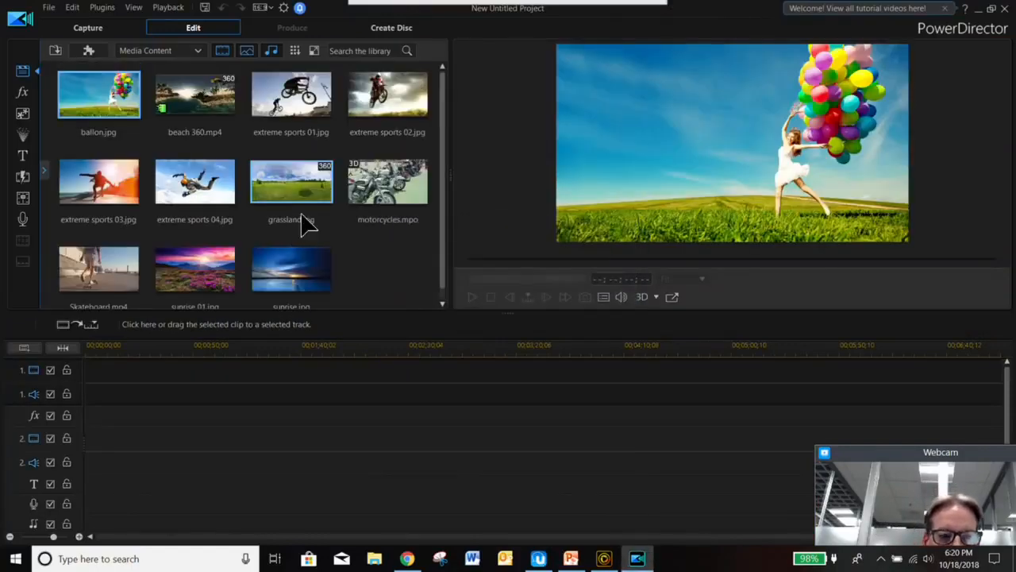
- Open the project MC_Collage_demo.pds from the MultiCam_Collage folder in PDR17_Demo, without merging its media into the current library
left_click(49, 8)
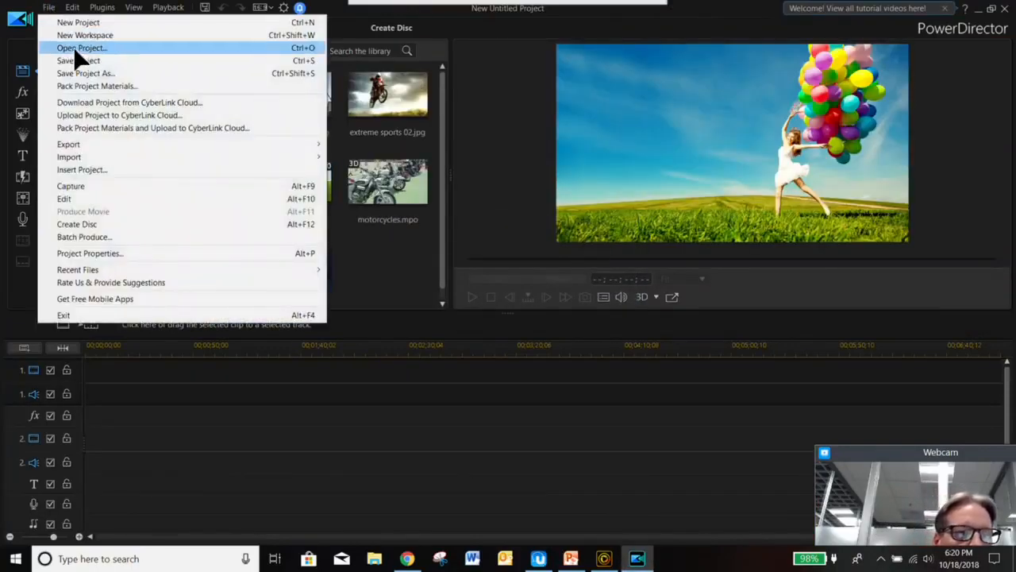
left_click(82, 50)
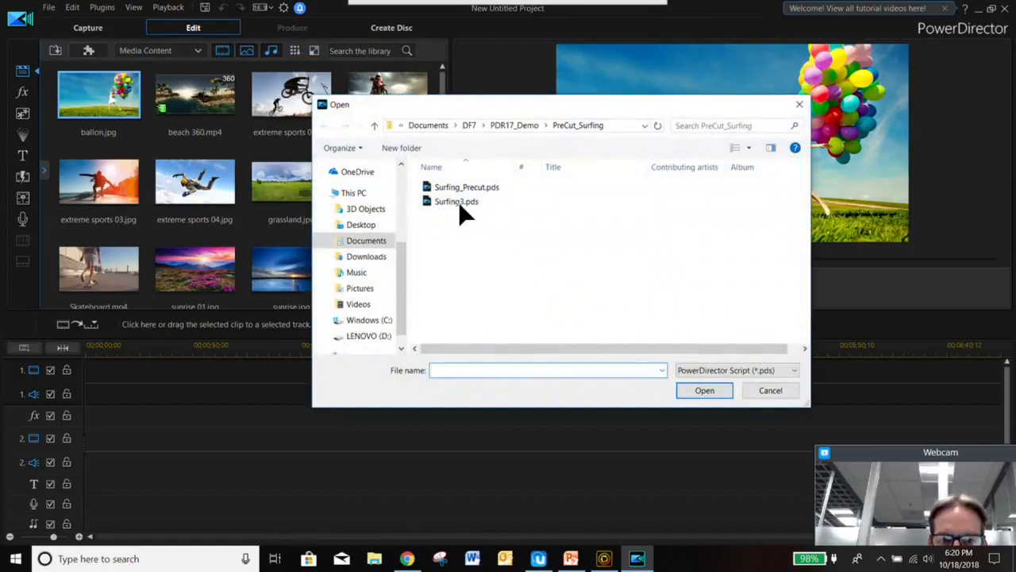
left_click(503, 125)
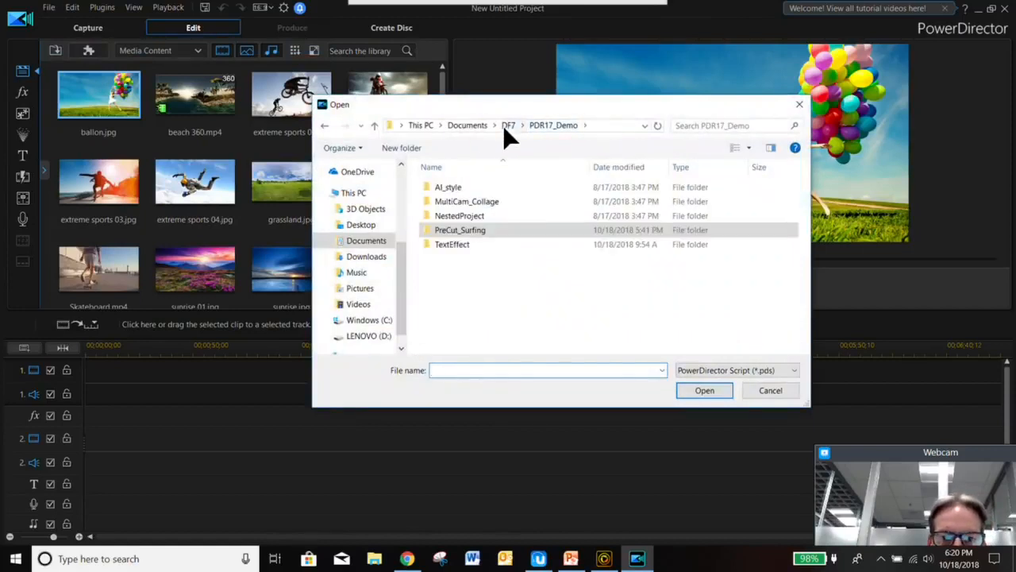
double_click(470, 198)
double_click(469, 203)
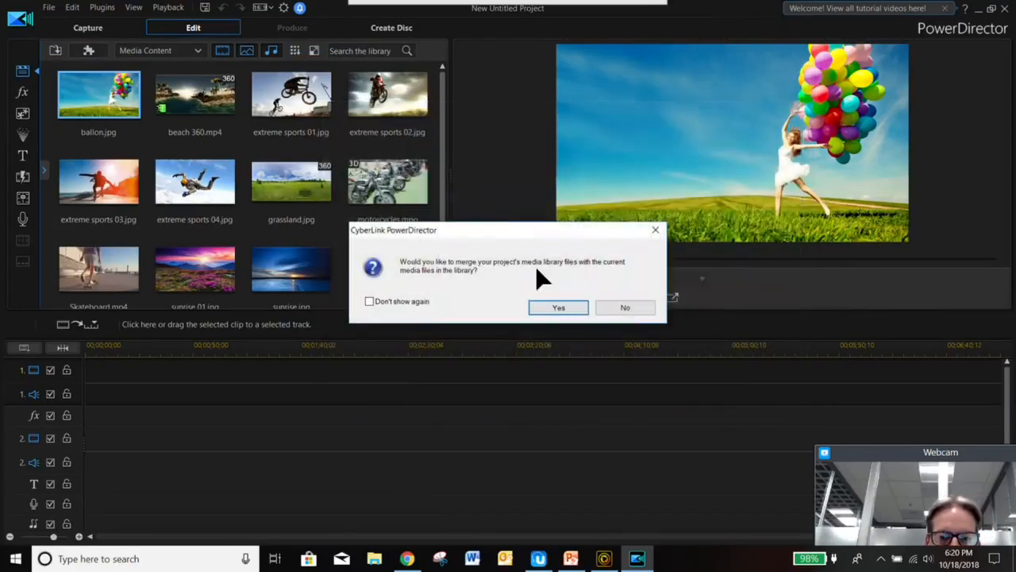
left_click(607, 309)
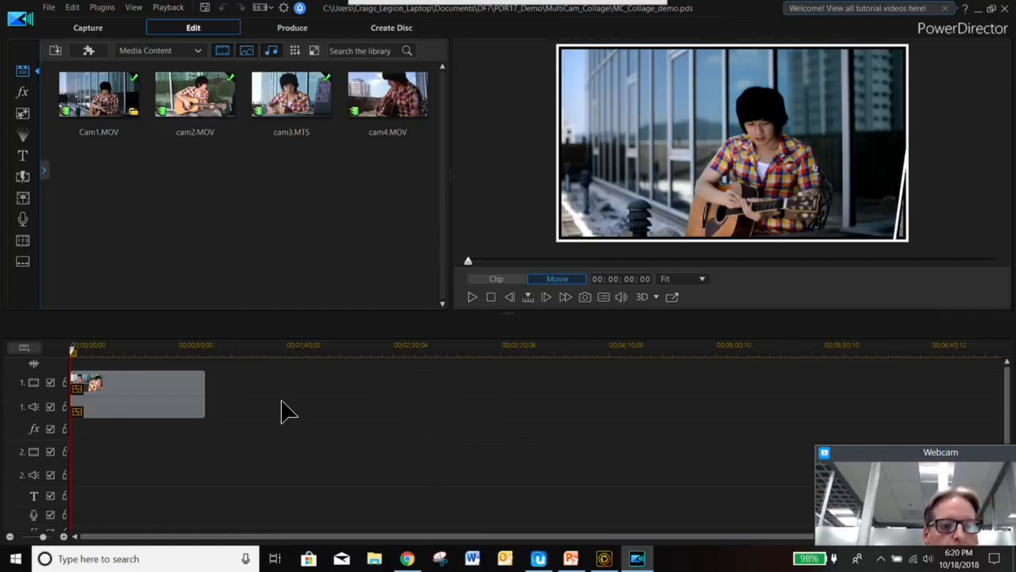
- Preview the finished video collage, stop playback, and move the playhead to the end of the clip
left_click(473, 298)
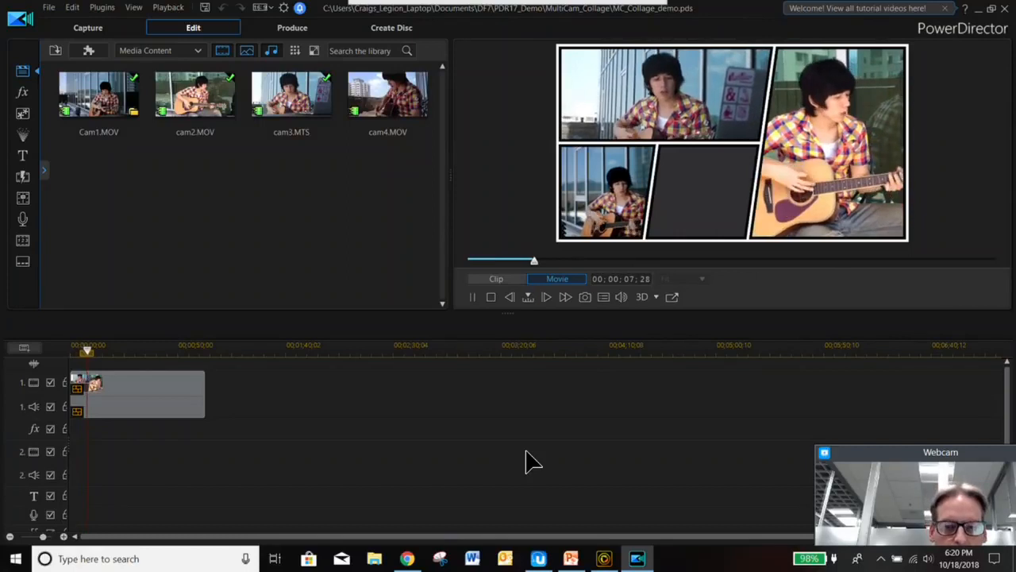
left_click(492, 298)
left_click(316, 349)
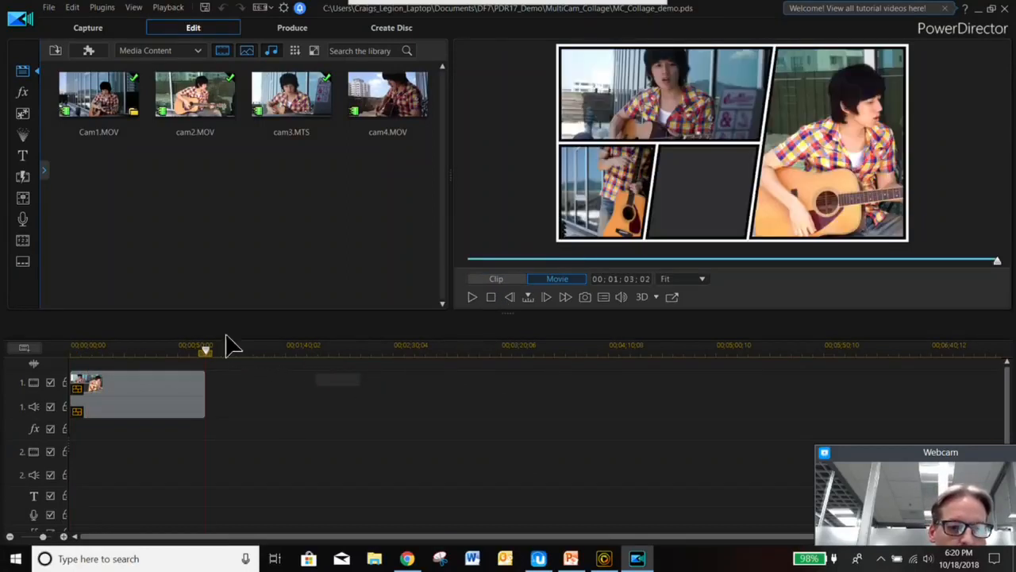
- Open MultiCam Designer and import Cam1.MOV, cam2.MOV, cam3.MTS and cam4.MOV from the Media Room
left_click(98, 52)
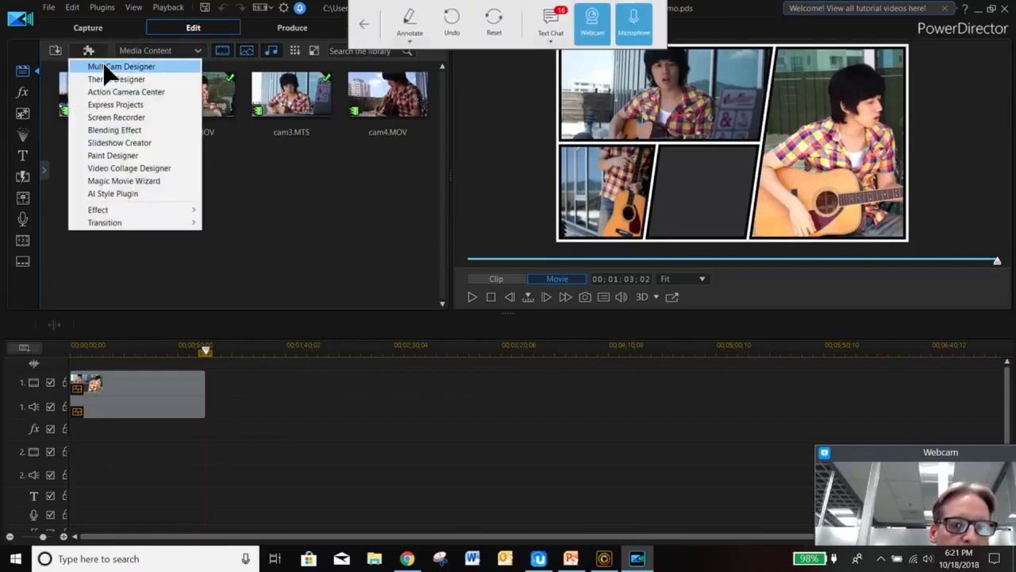
left_click(109, 69)
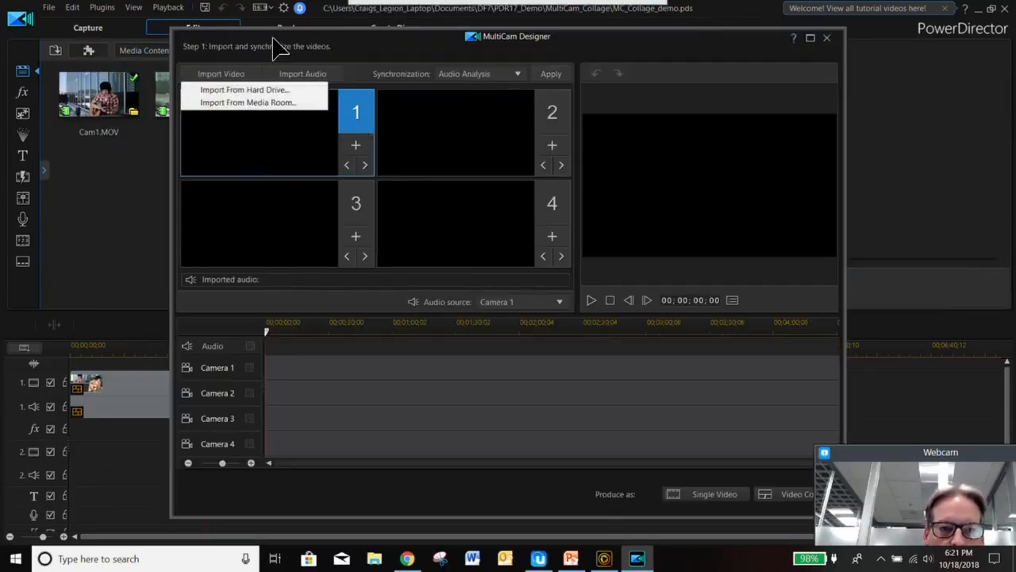
left_click(267, 103)
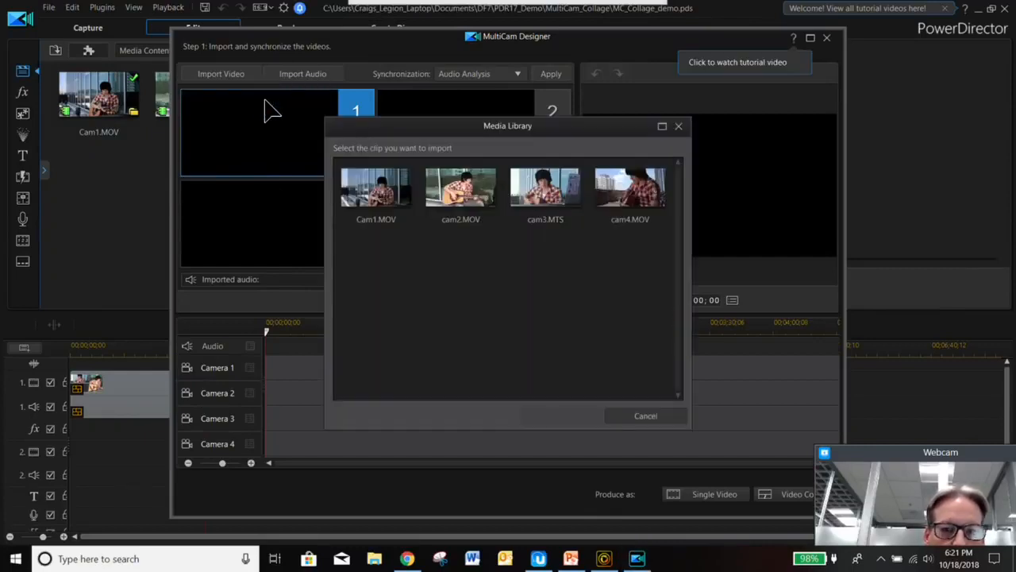
left_click_drag(651, 283, 391, 185)
left_click(562, 416)
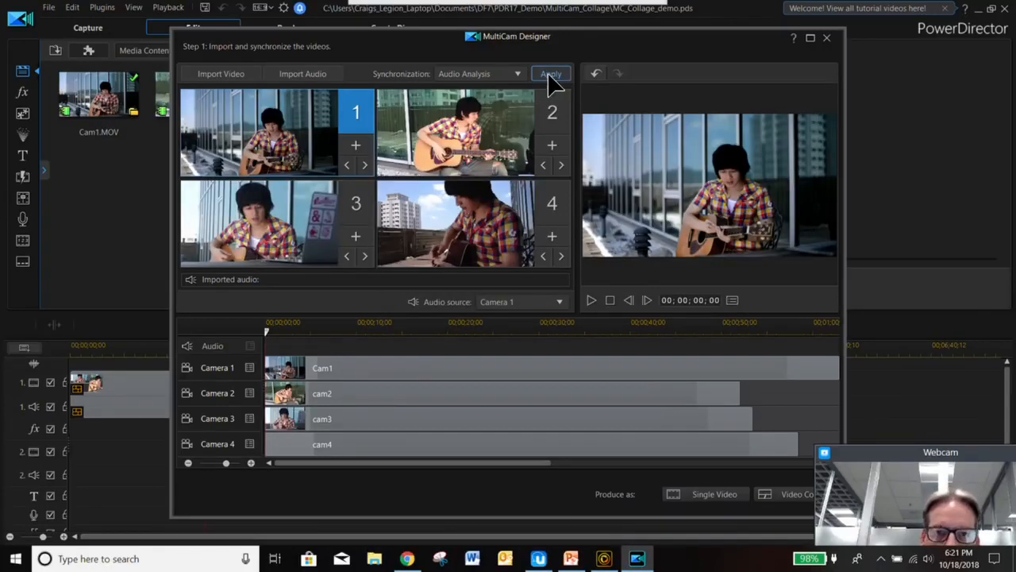
- Synchronize the four camera clips by Audio Analysis and send them to Video Collage Designer
left_click(550, 76)
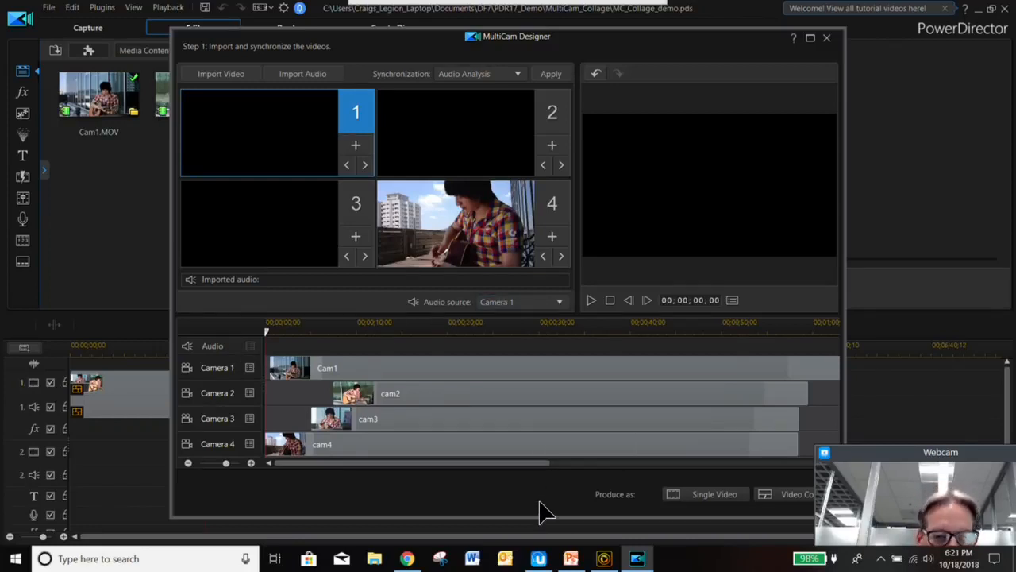
left_click(764, 500)
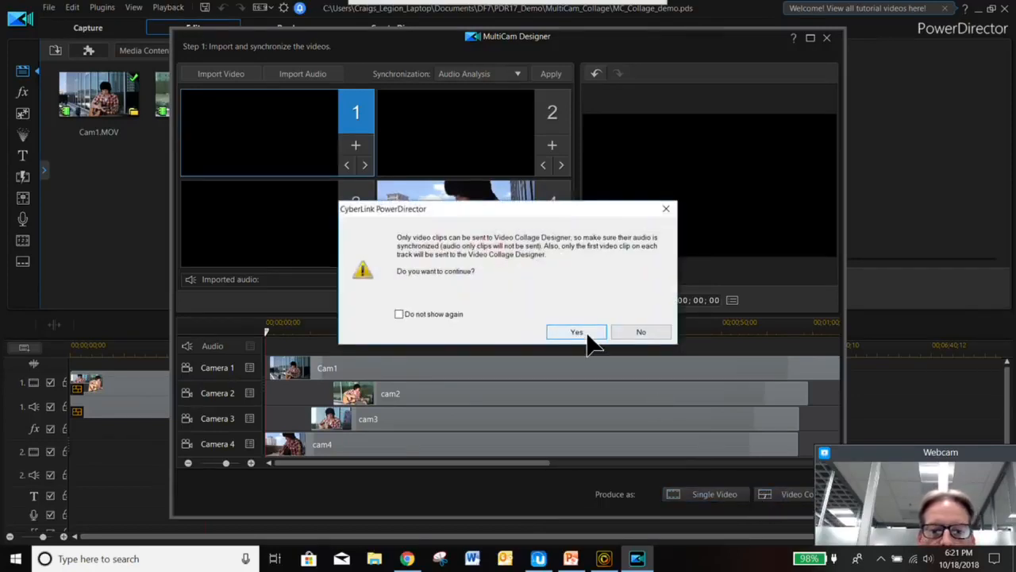
left_click(577, 332)
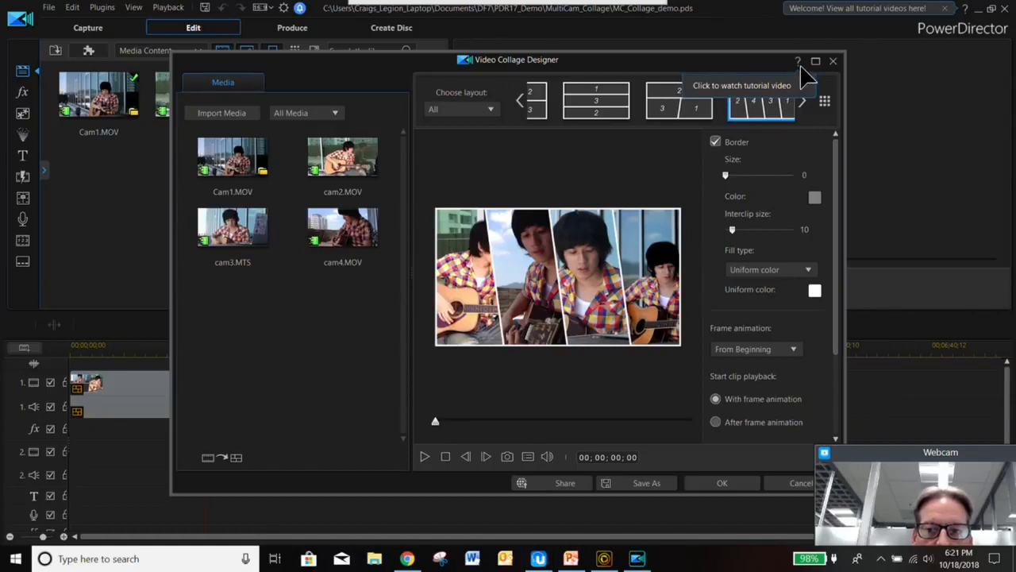
left_click(798, 63)
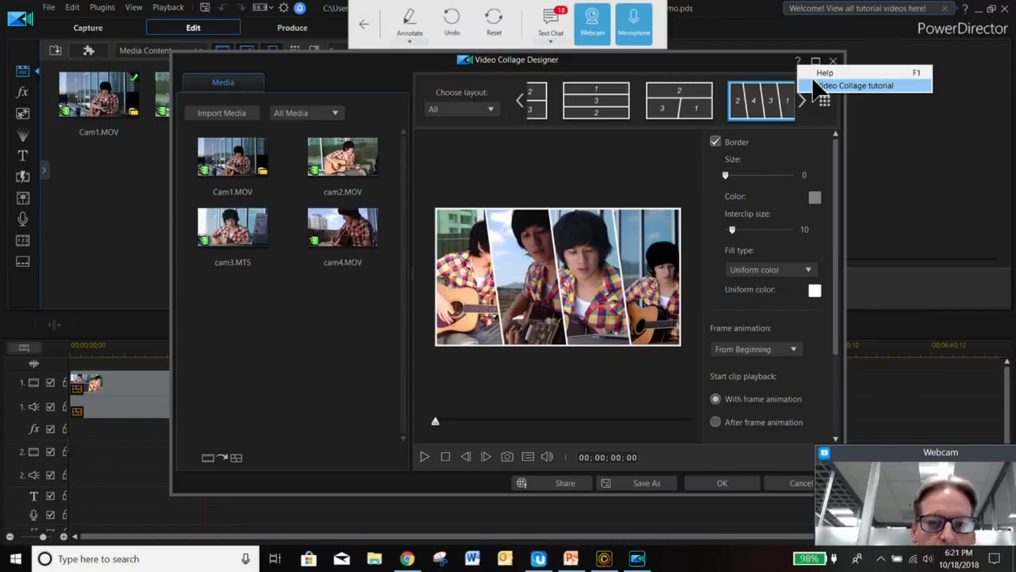
left_click(767, 57)
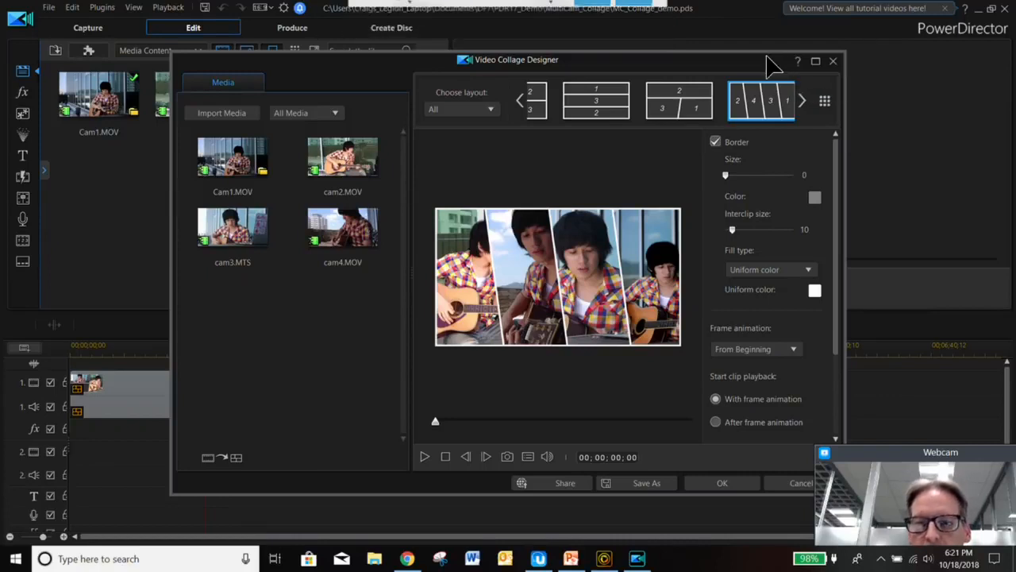
- Choose the slanted four-clip collage layout with frames 4 and 3 stacked between frames 1 and 2
left_click(802, 101)
left_click(825, 101)
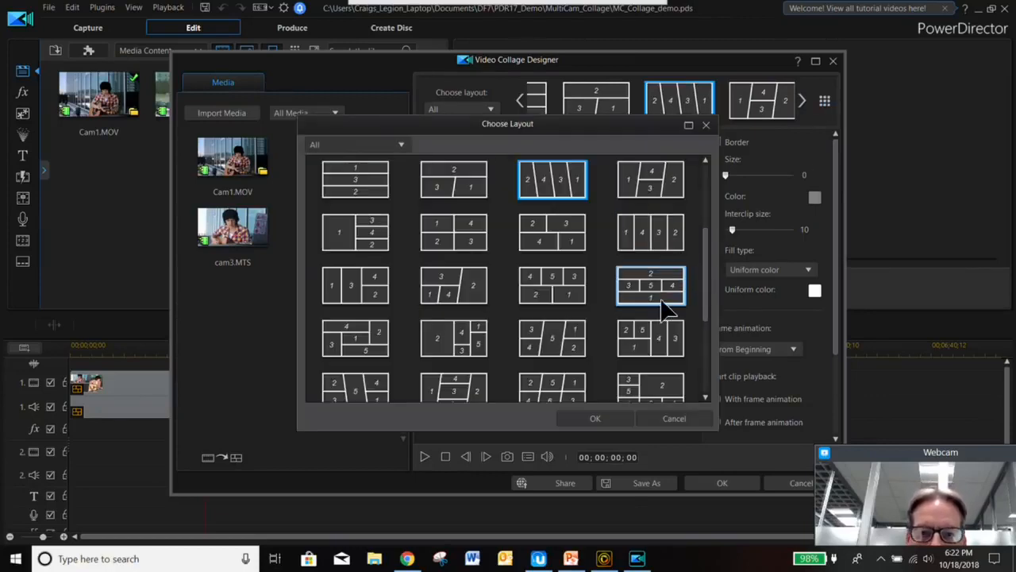
left_click_drag(709, 262, 715, 226)
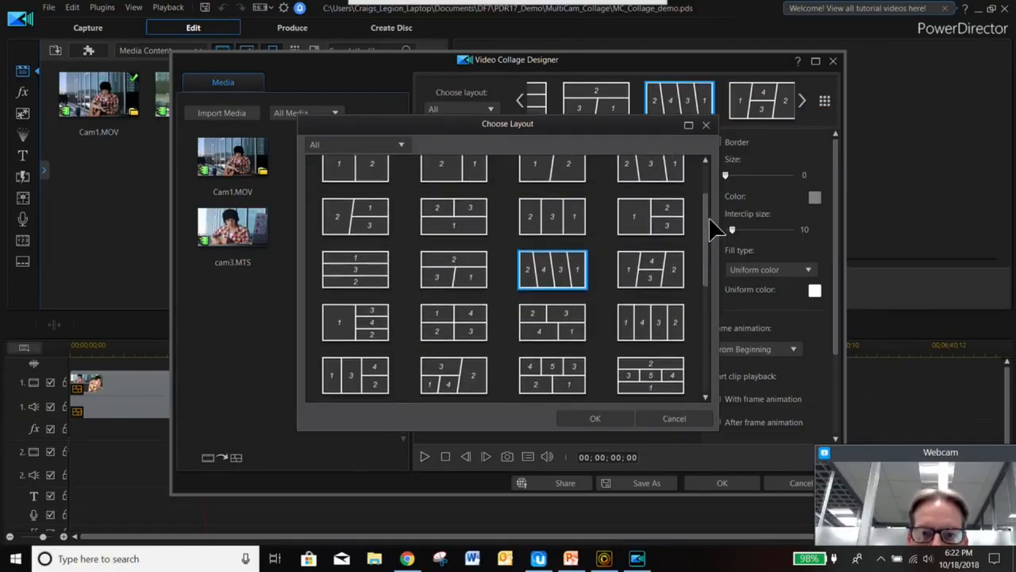
left_click(670, 278)
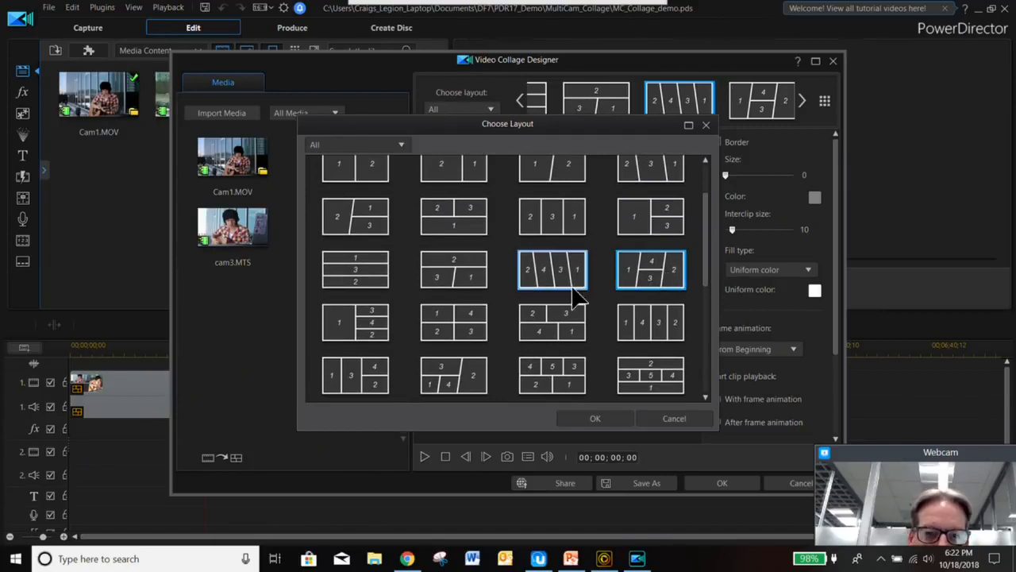
left_click(587, 421)
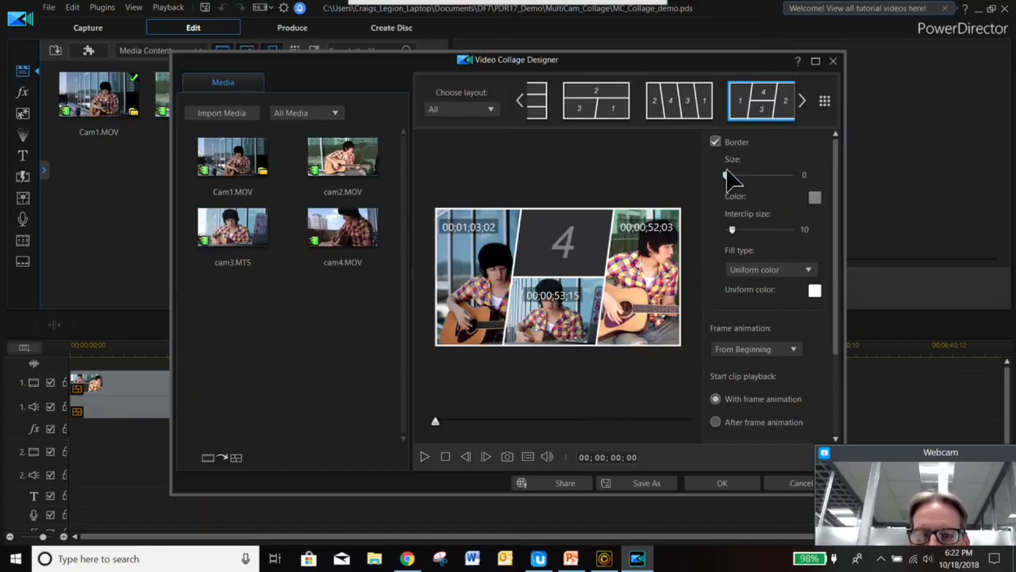
- Set the collage border size to 21 and its color to black
left_click_drag(735, 170, 742, 170)
left_click(814, 196)
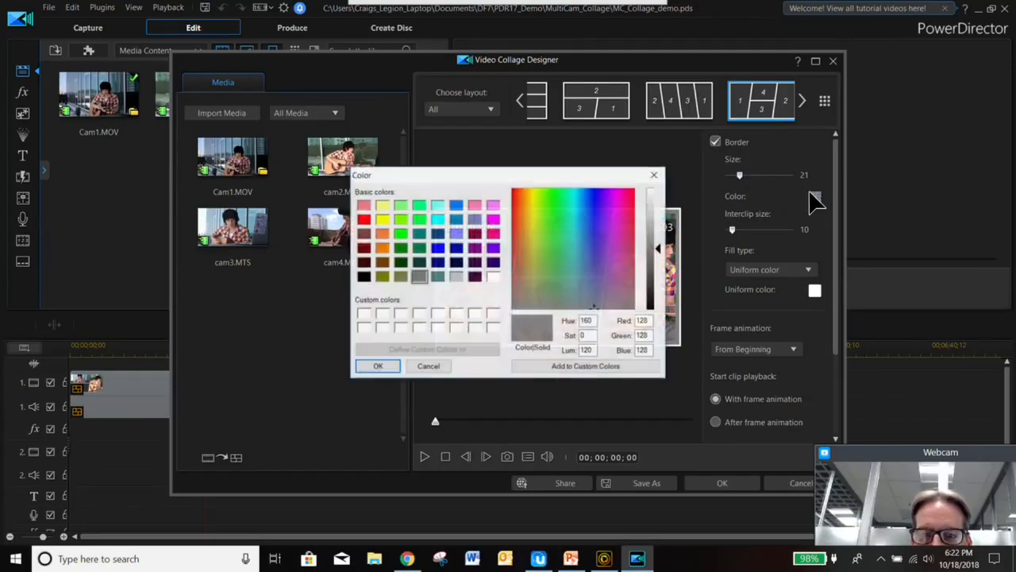
left_click(364, 277)
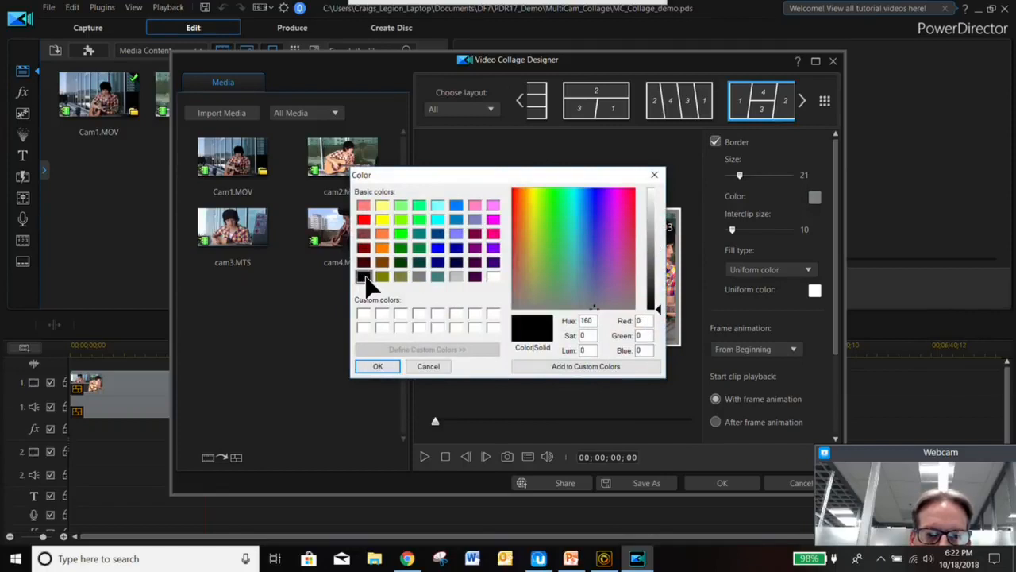
left_click(377, 367)
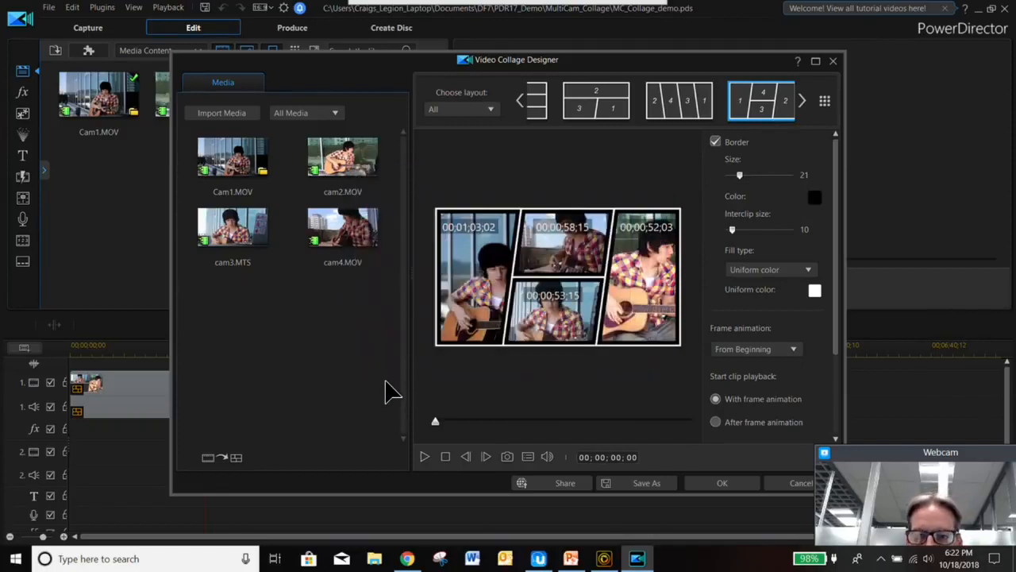
- Swap the clips in the collage's left and right frames so that cam2 is on the left and Cam1 on the right
mouse_move(485, 268)
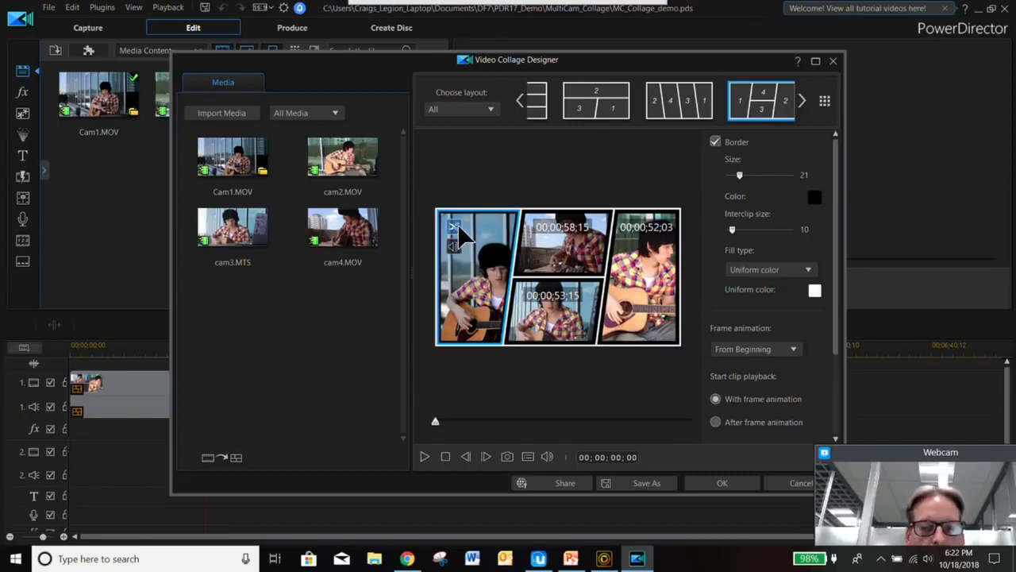
left_click_drag(485, 246, 485, 248)
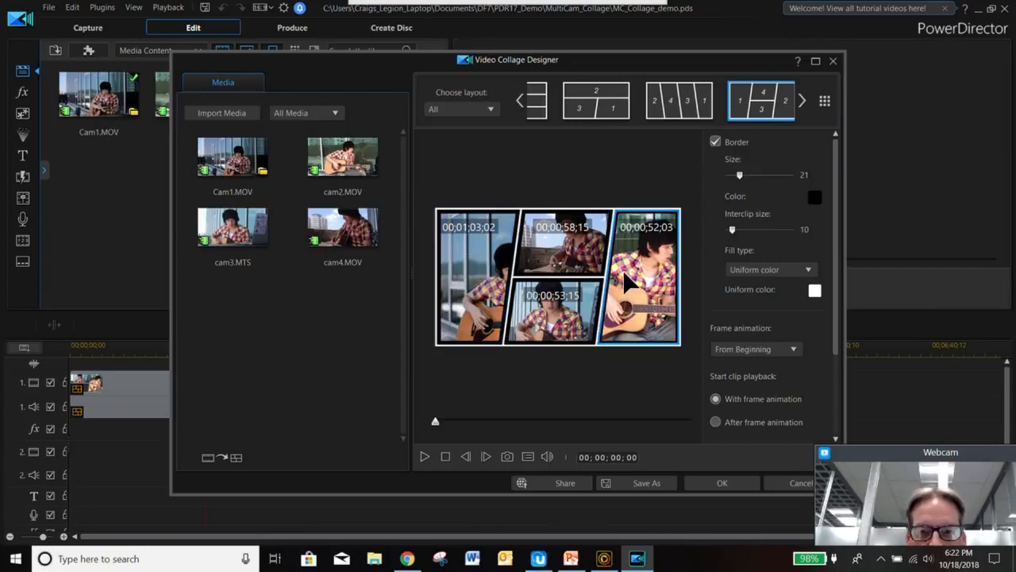
left_click_drag(627, 282, 628, 280)
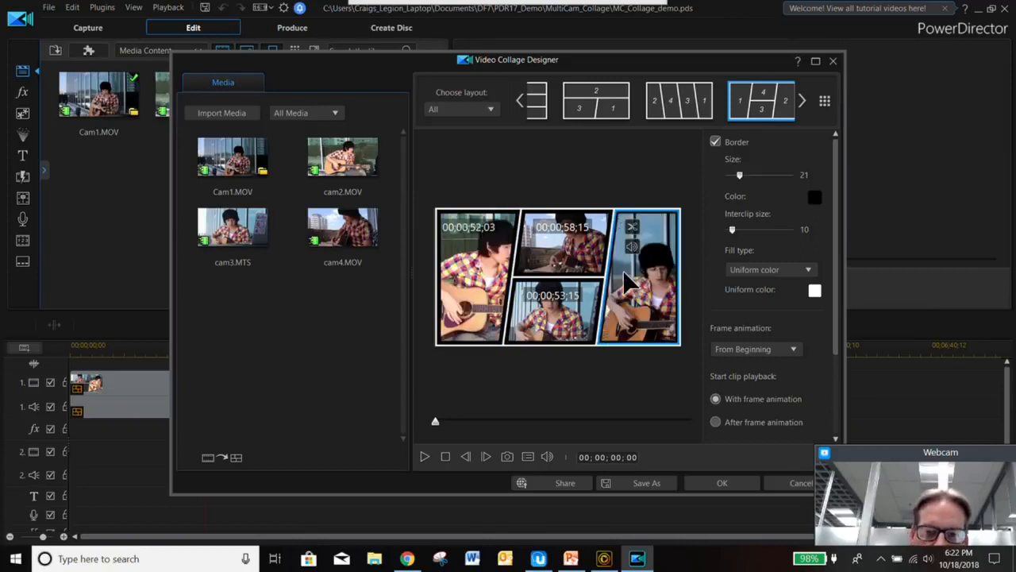
- Preview the start of the collage, stop playback, and add the collage to the timeline
left_click(426, 457)
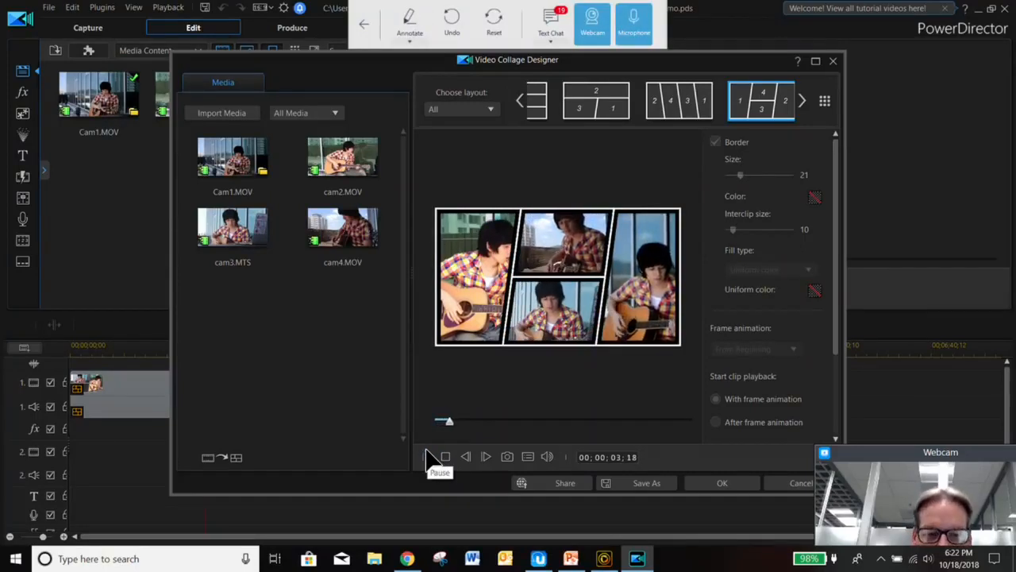
left_click(445, 457)
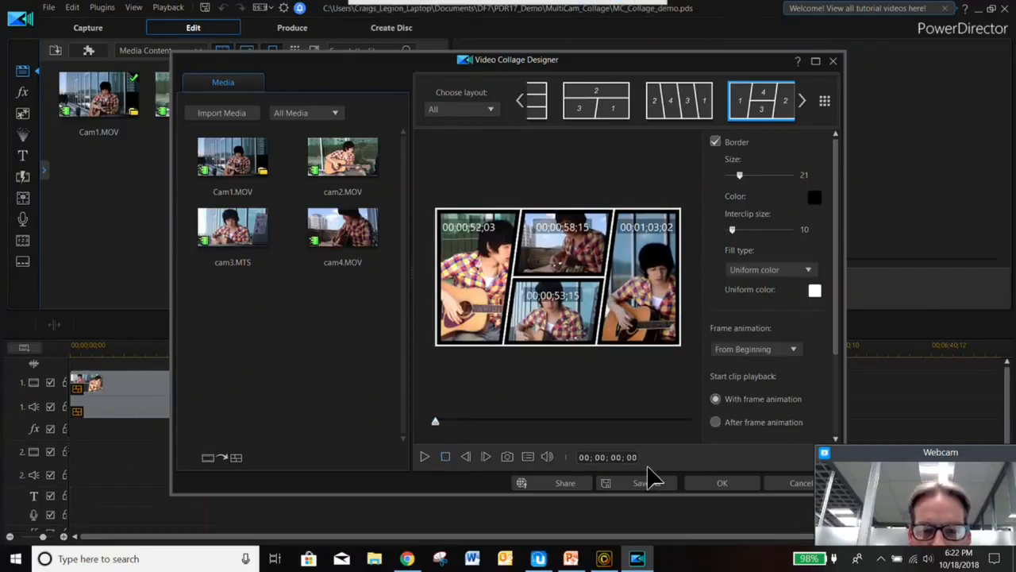
left_click(718, 484)
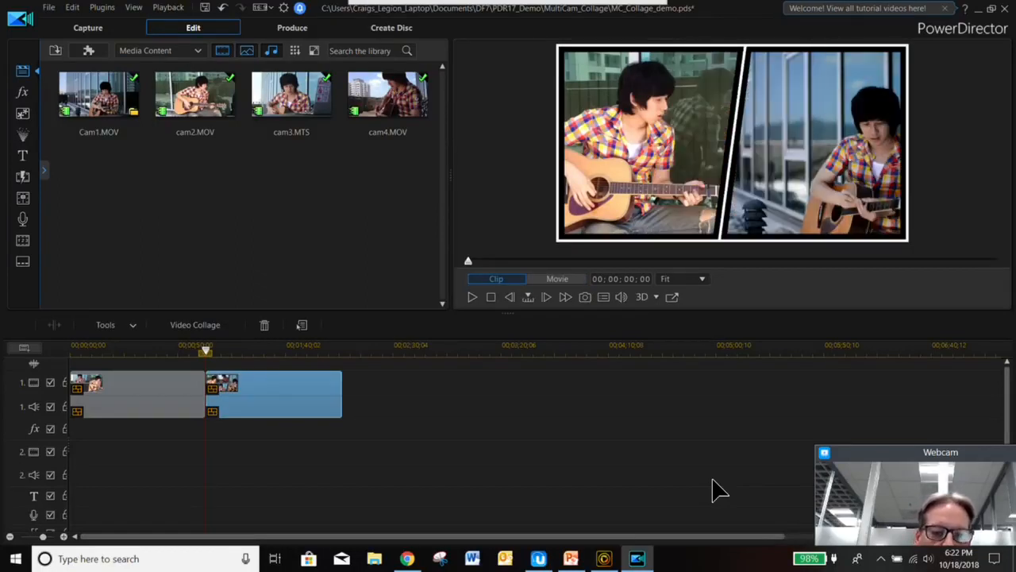
- Move the playhead to the end of the second collage clip and open MultiCam Designer
left_click(370, 392)
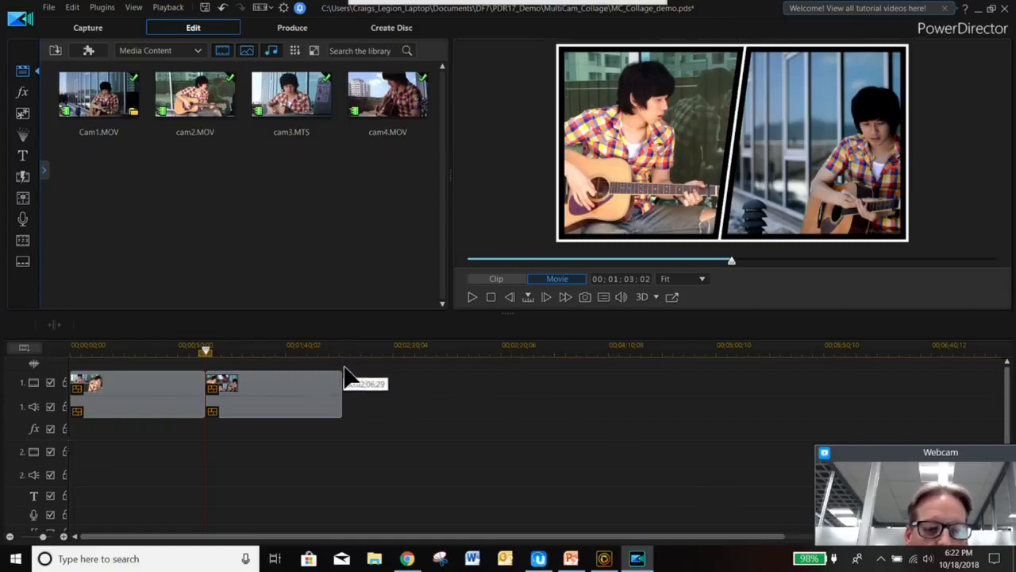
left_click(349, 355)
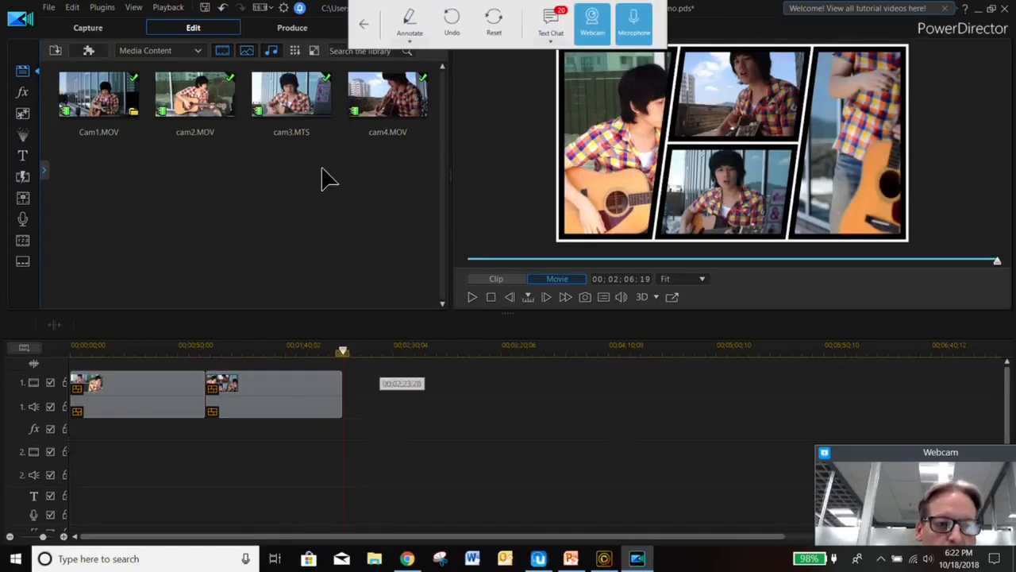
left_click(88, 50)
left_click(101, 65)
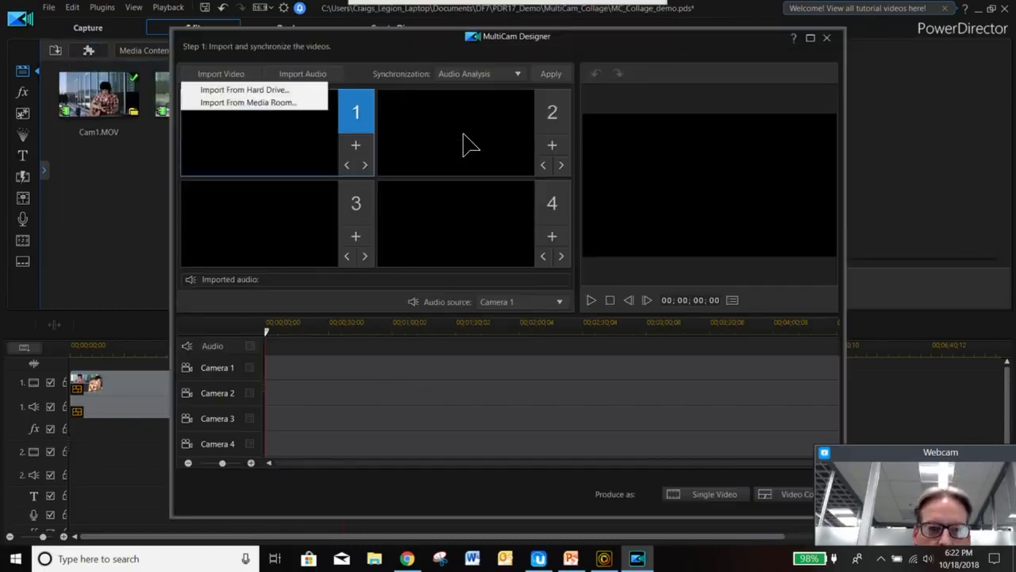
- Import Cam1.MOV, cam2.MOV, cam3.MTS and cam4.MOV from the Media Room and synchronize them by Audio Analysis
left_click(232, 103)
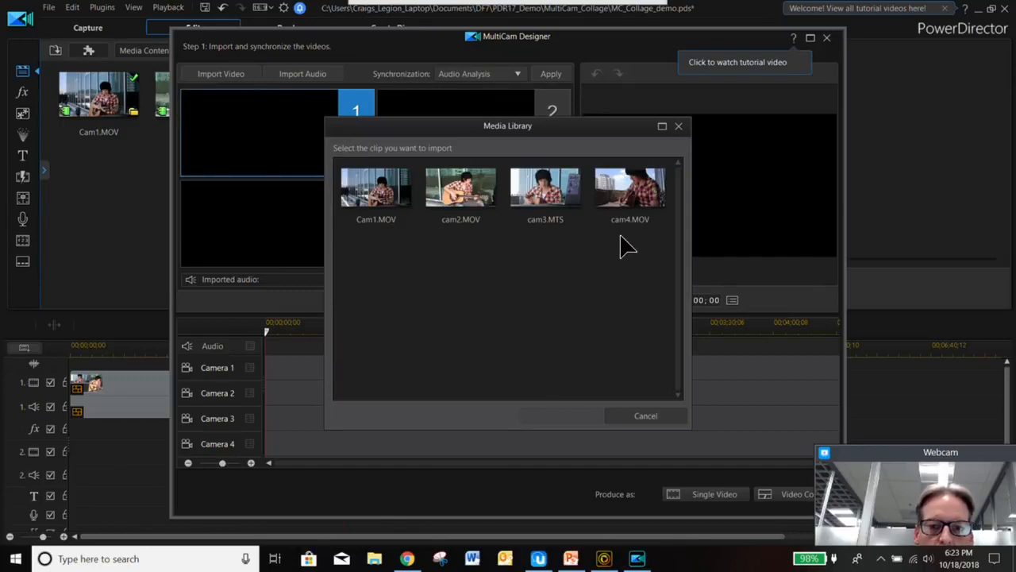
key("ctrl+a")
left_click(594, 416)
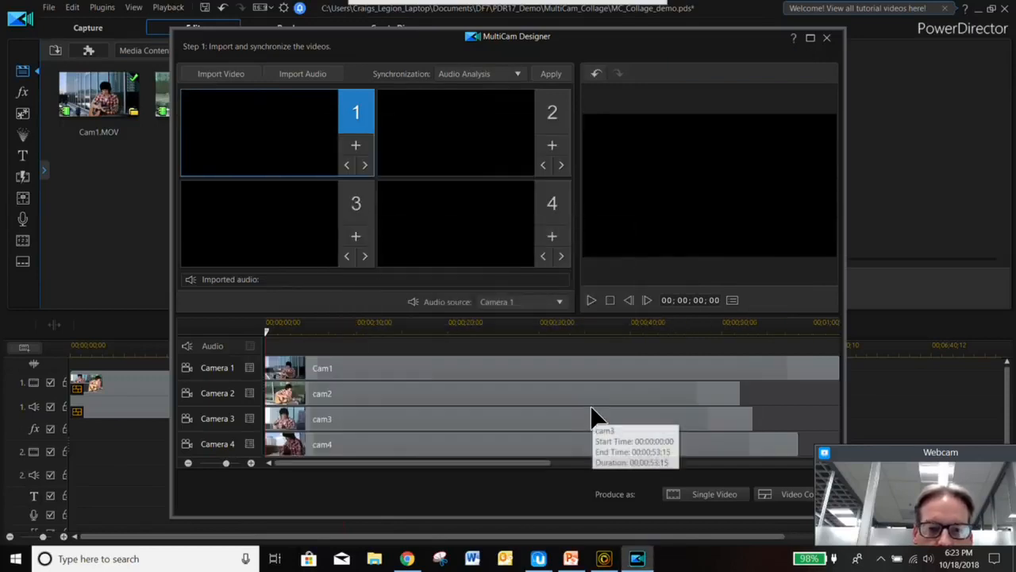
left_click(561, 75)
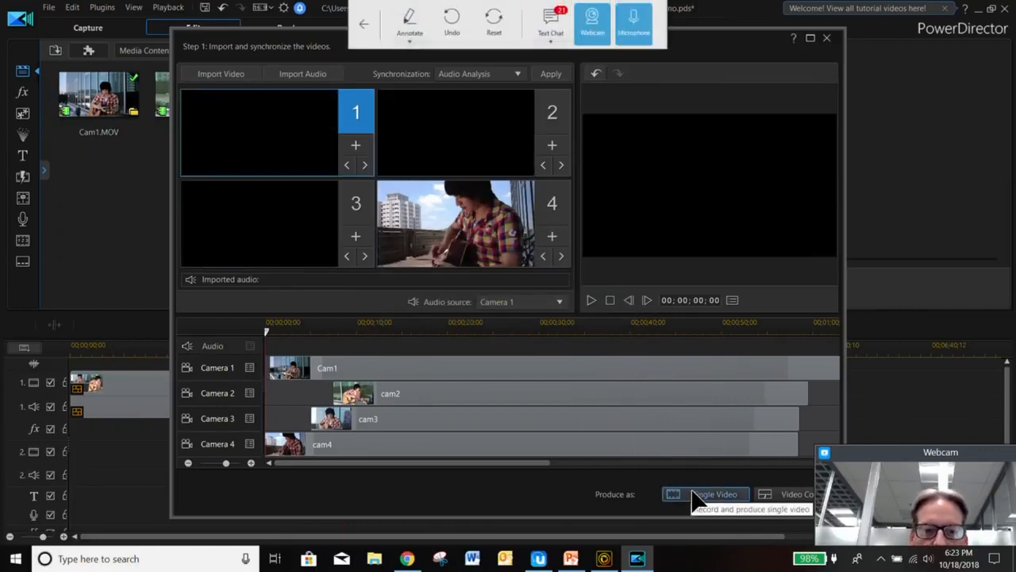
- Record a single video from the start, switching through cameras 4, 3, 2, 1, 4 and 2, and add it to the timeline
left_click(693, 498)
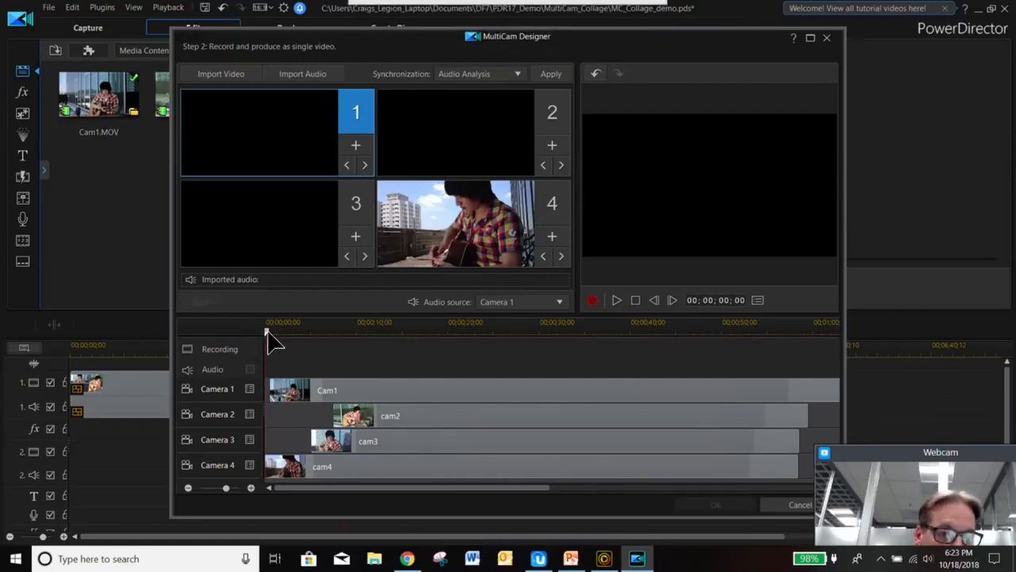
left_click_drag(305, 337, 267, 339)
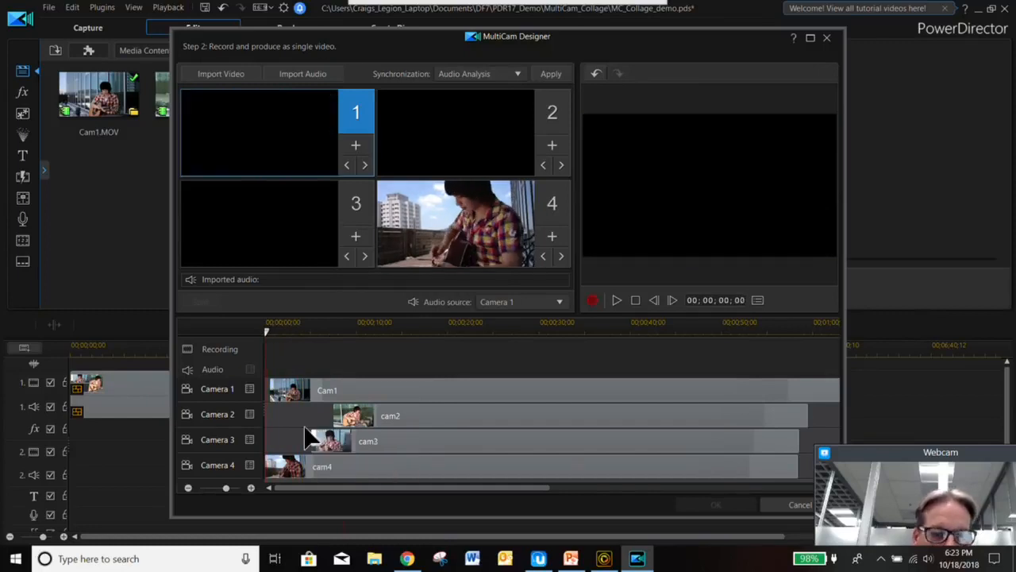
left_click(477, 248)
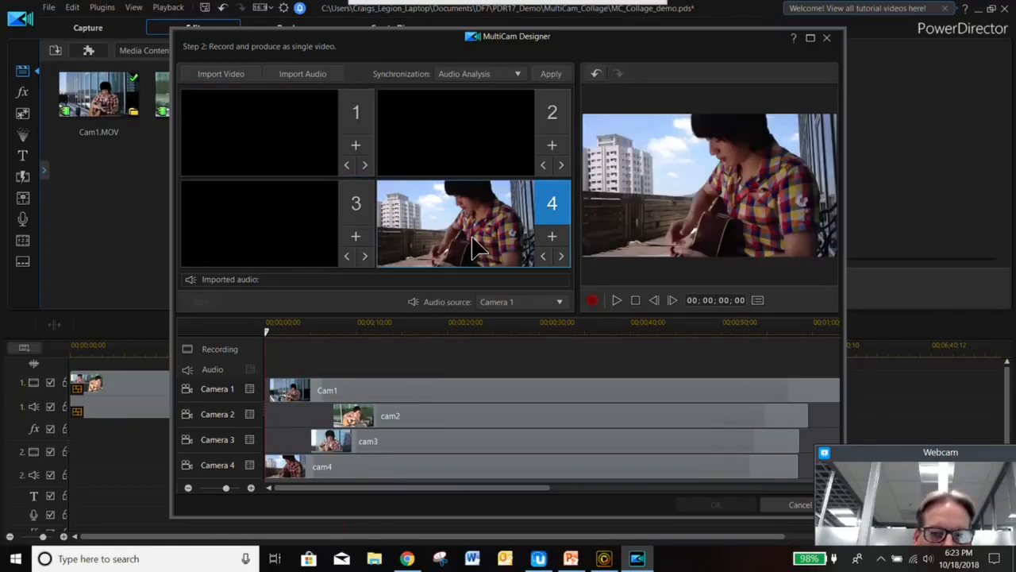
left_click(594, 300)
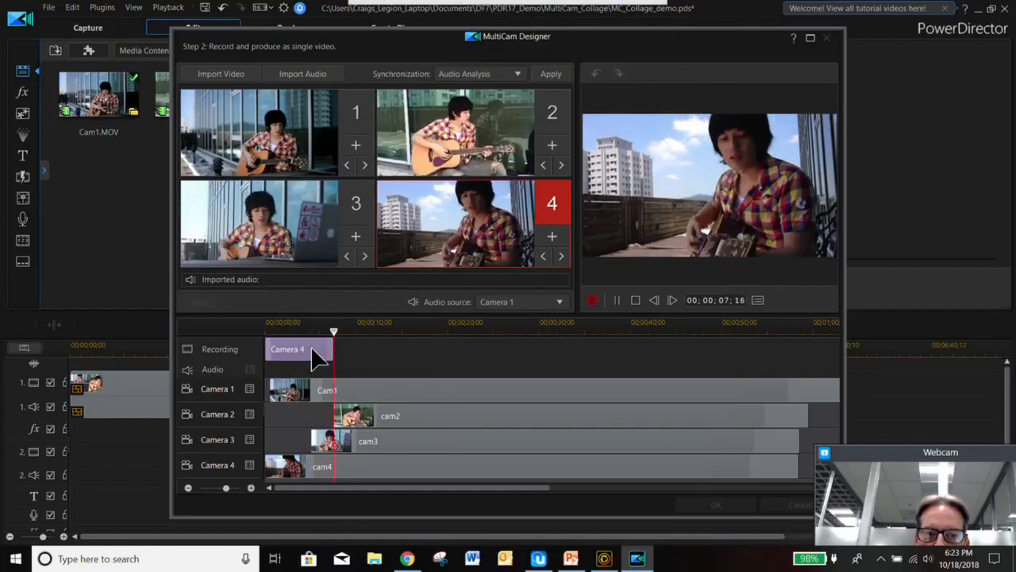
left_click(300, 256)
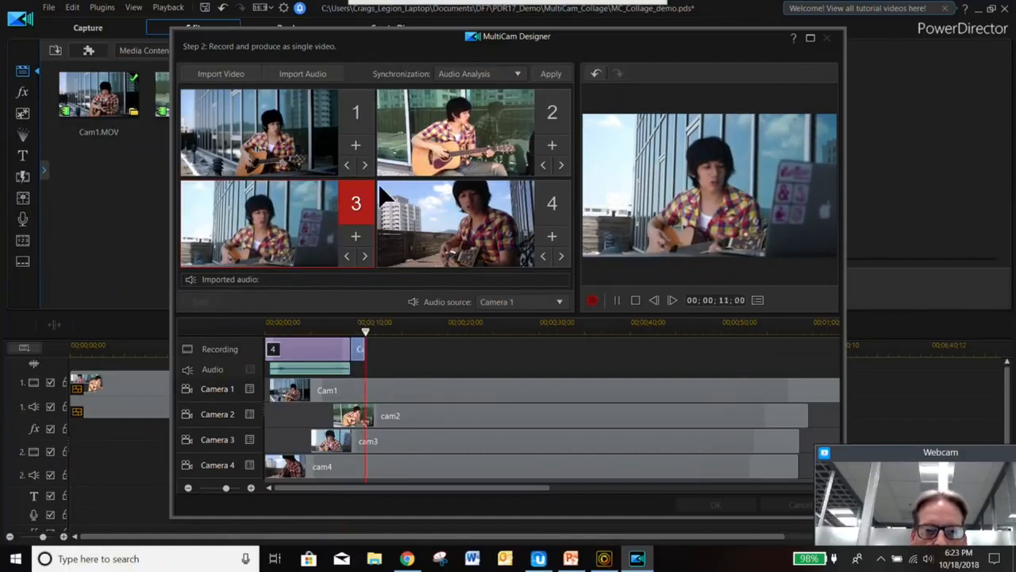
left_click(479, 135)
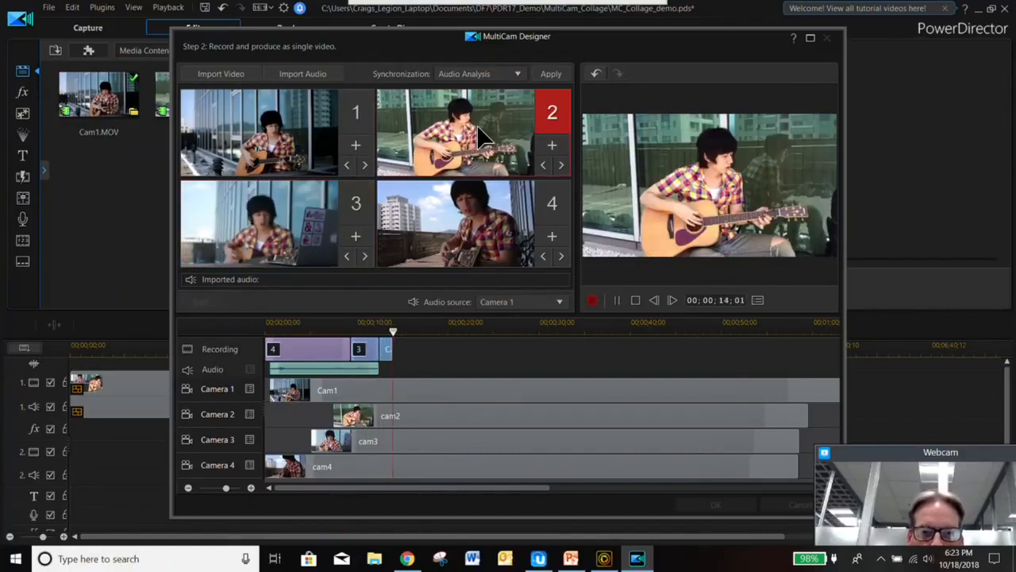
left_click(294, 151)
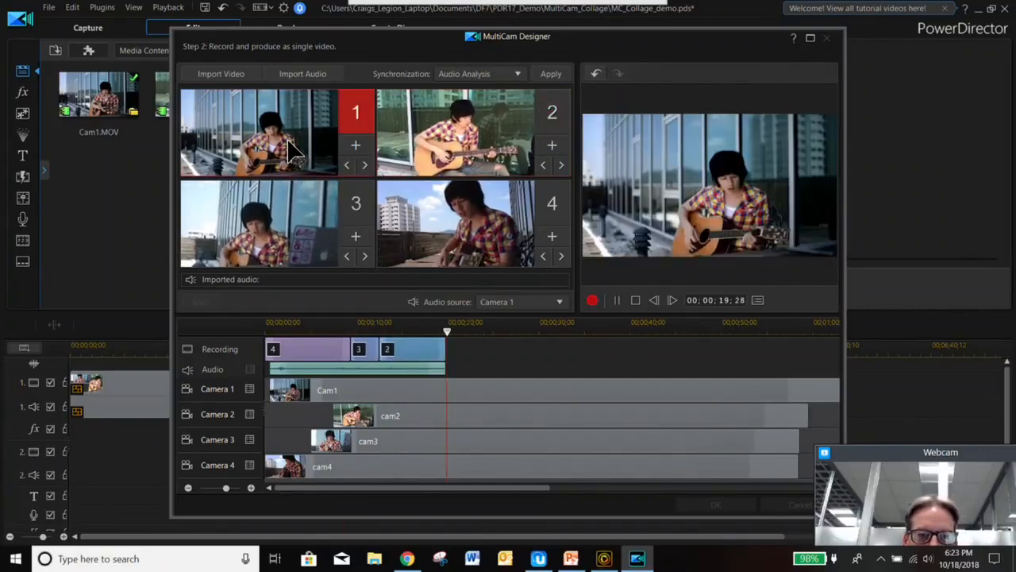
left_click(428, 204)
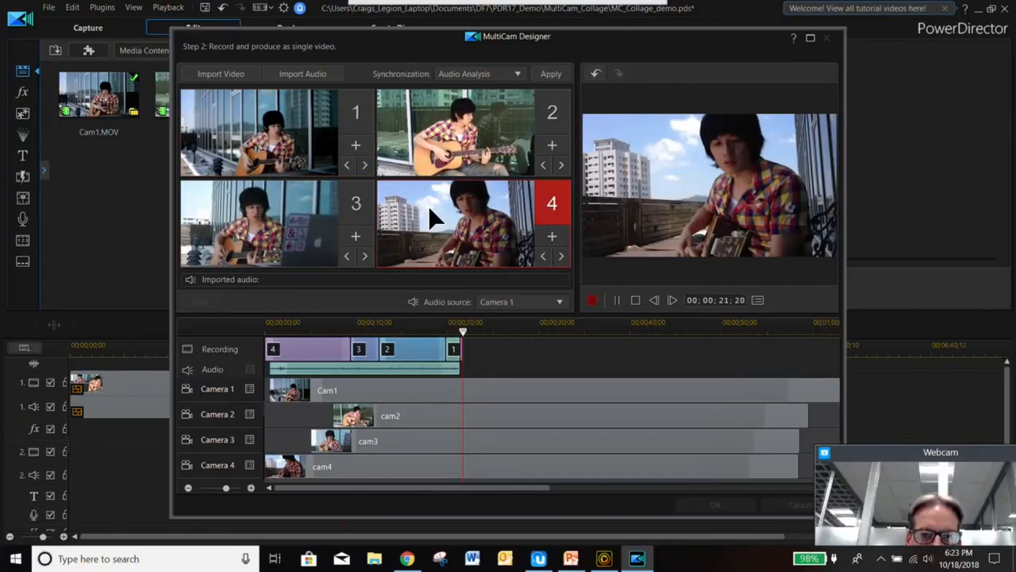
left_click(452, 157)
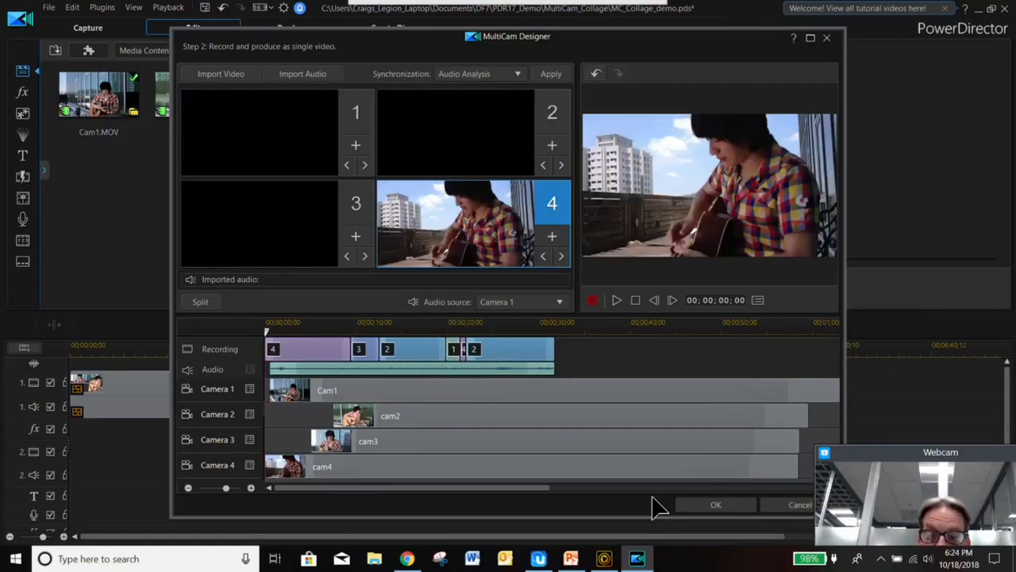
left_click(702, 510)
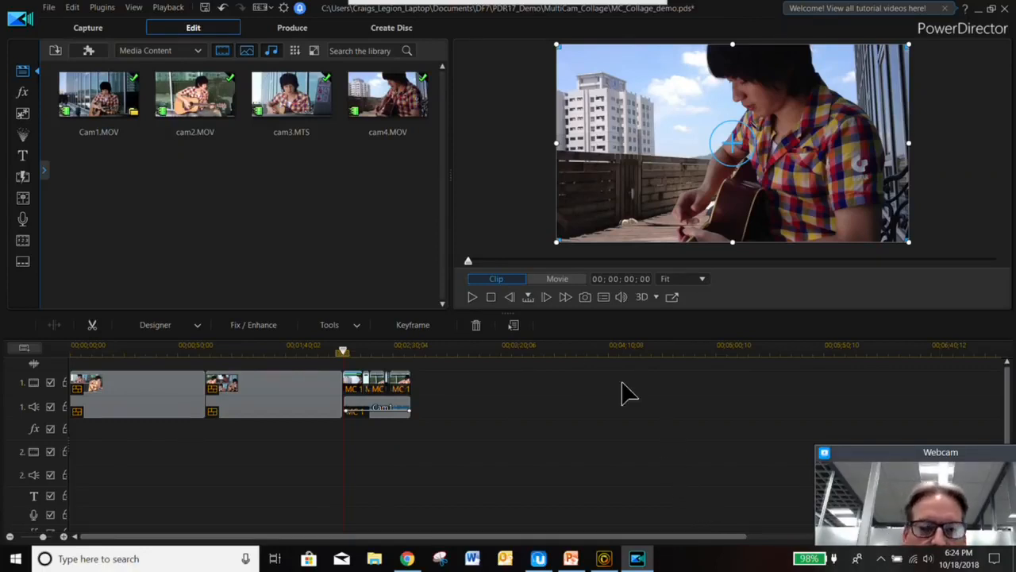
- Open Text-fx-all.pds from the PDR17_Demo TextEffect folder, discarding the current project's changes and declining to merge the media libraries
left_click(49, 7)
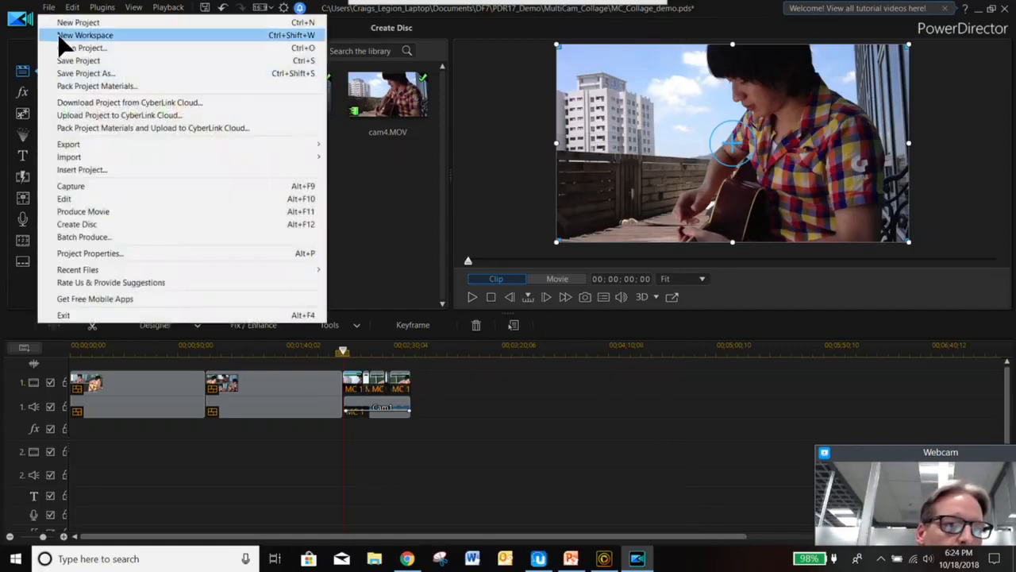
left_click(76, 49)
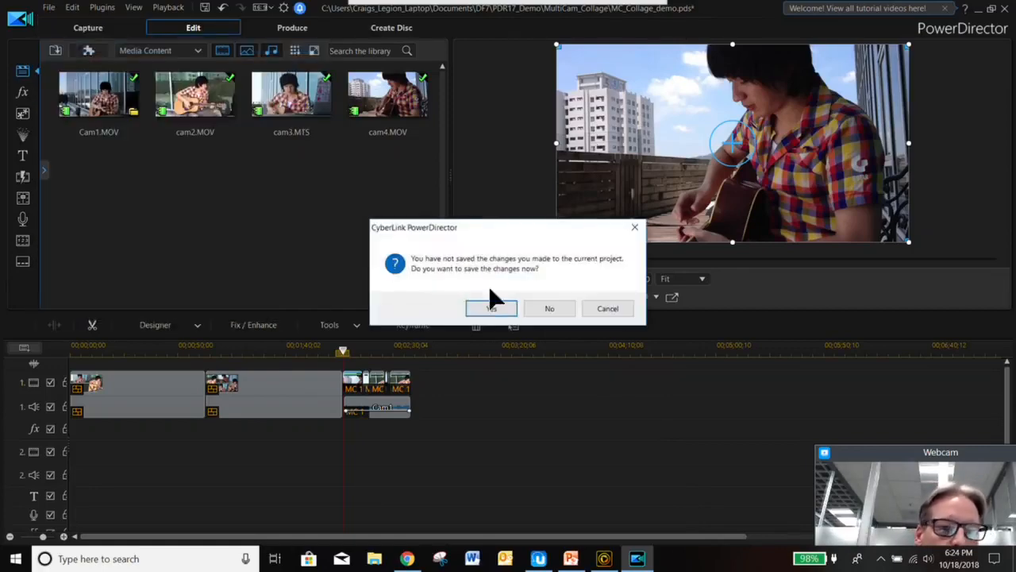
left_click(547, 308)
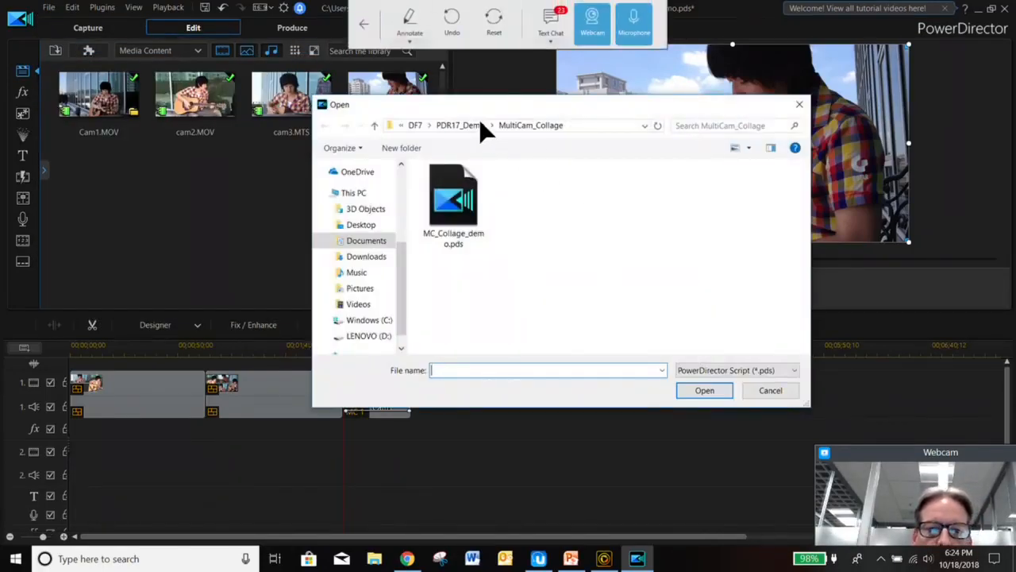
left_click(477, 124)
double_click(470, 243)
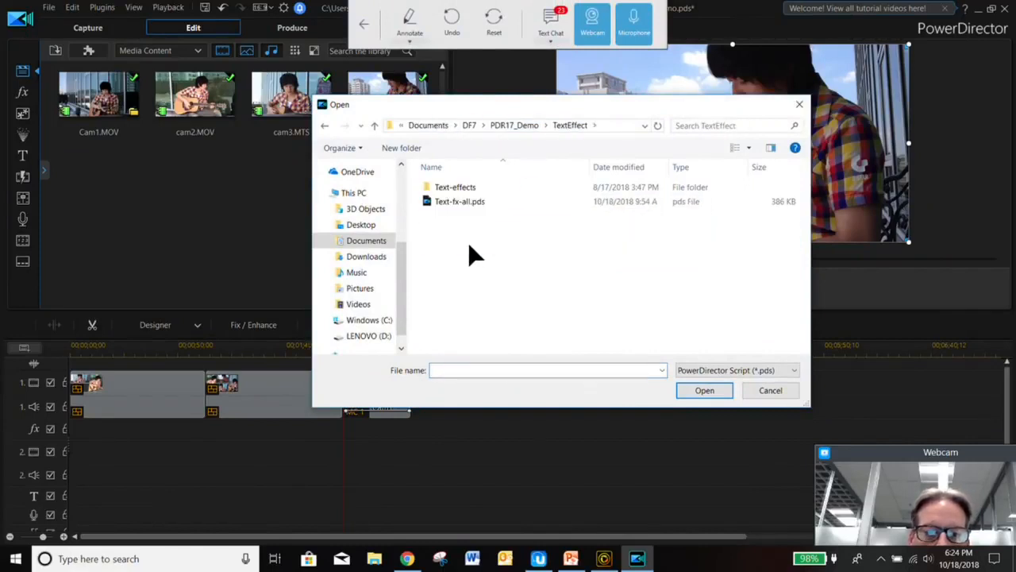
double_click(463, 201)
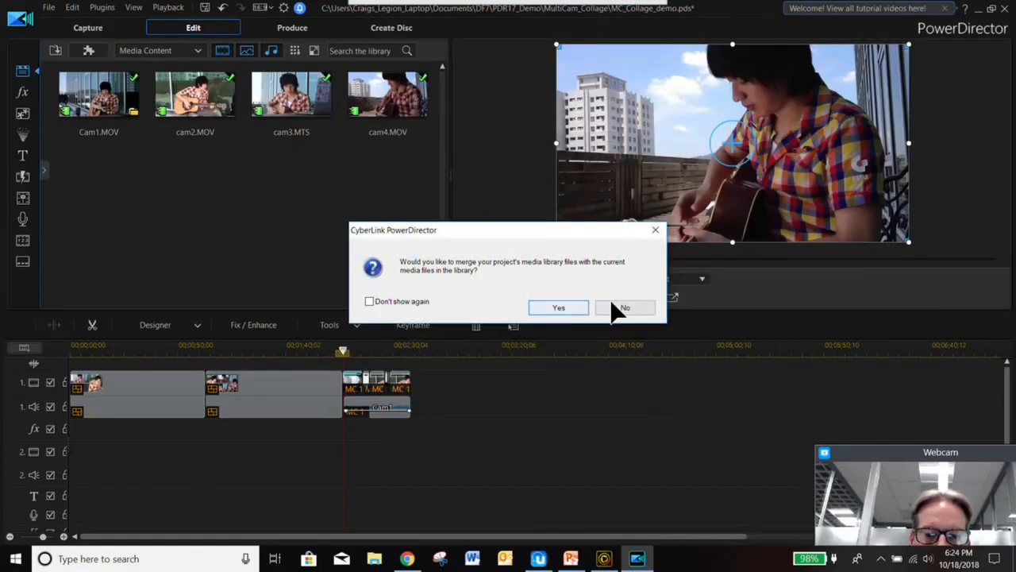
left_click(607, 308)
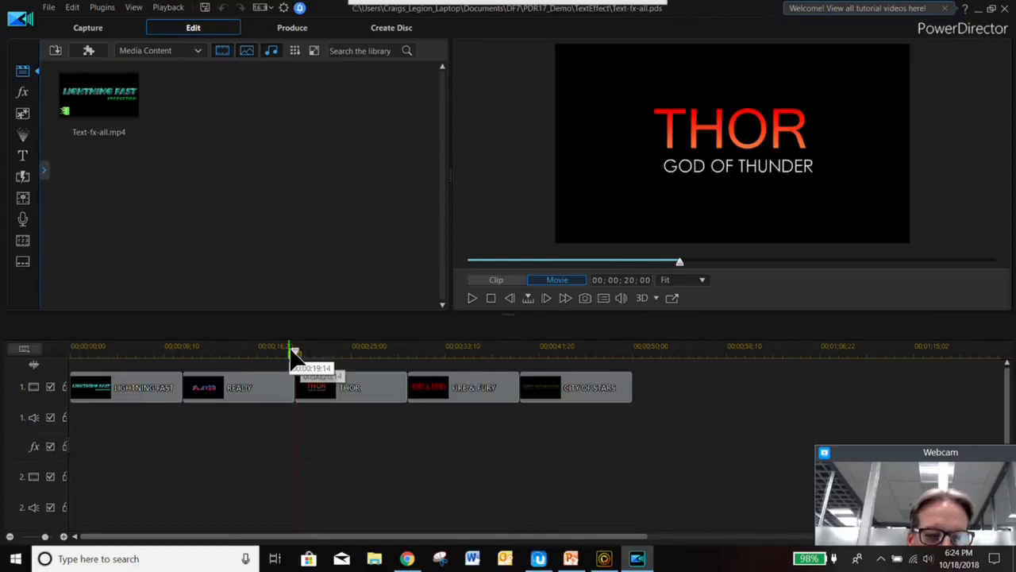
- Preview the LIGHTNING FAST, READY and THOR titles on the timeline in turn, and stop playback
left_click_drag(295, 355, 71, 363)
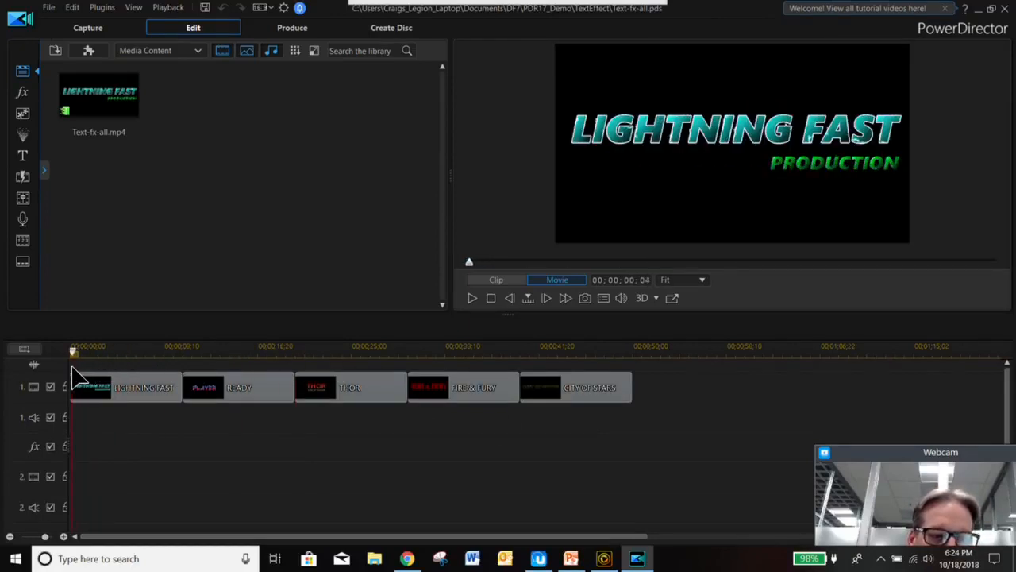
left_click(472, 298)
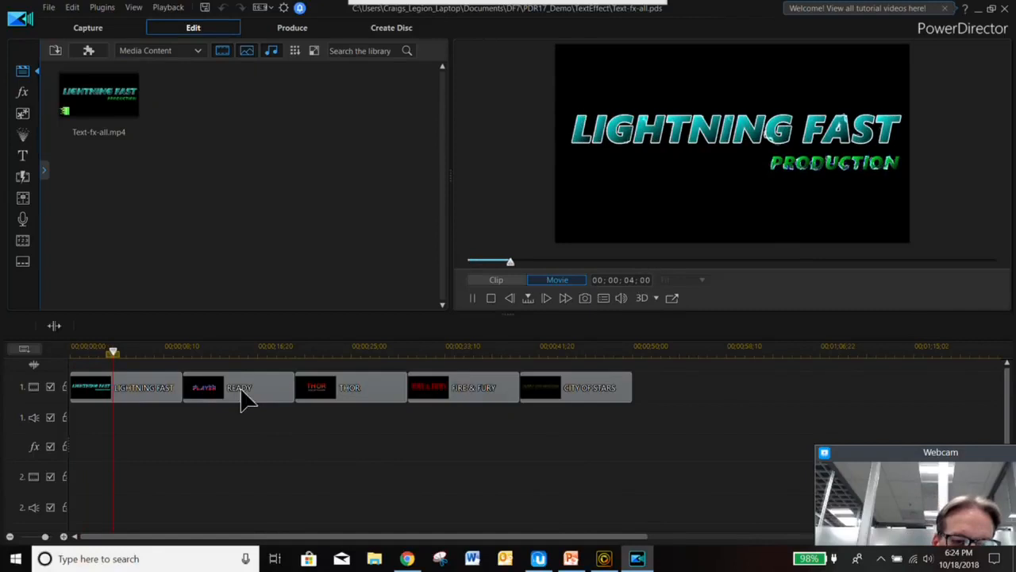
left_click(208, 352)
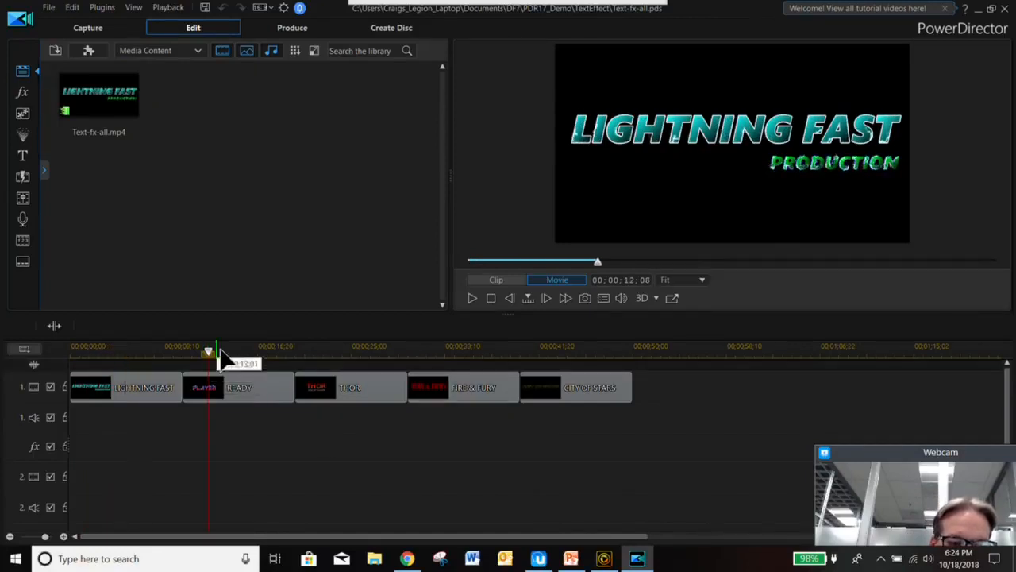
left_click(472, 299)
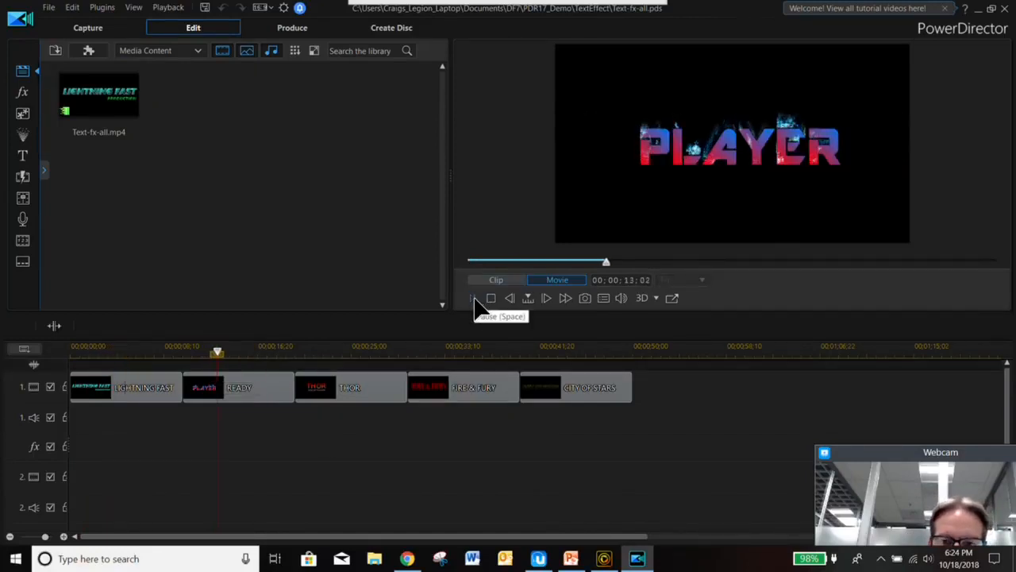
left_click(329, 351)
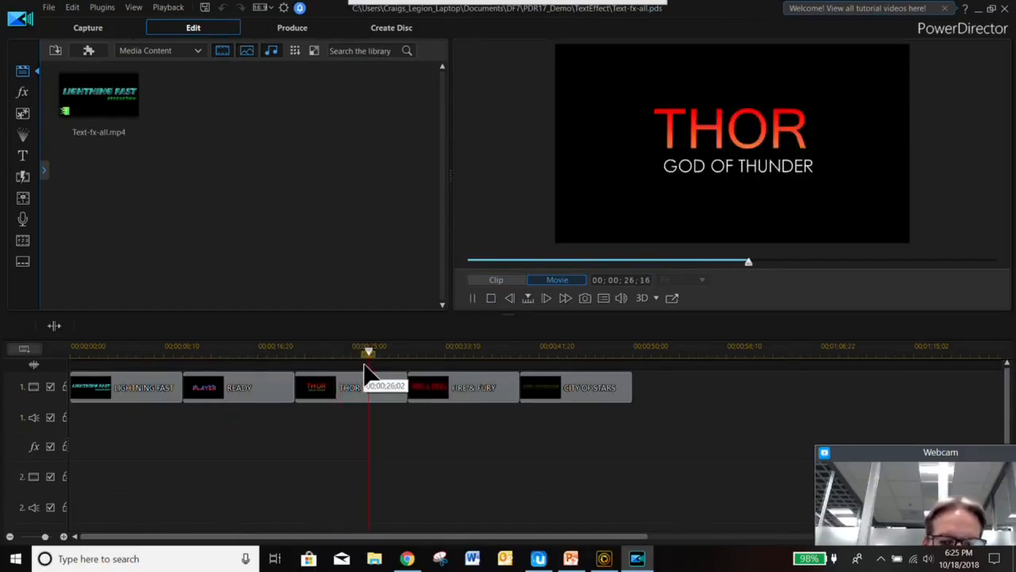
left_click(493, 300)
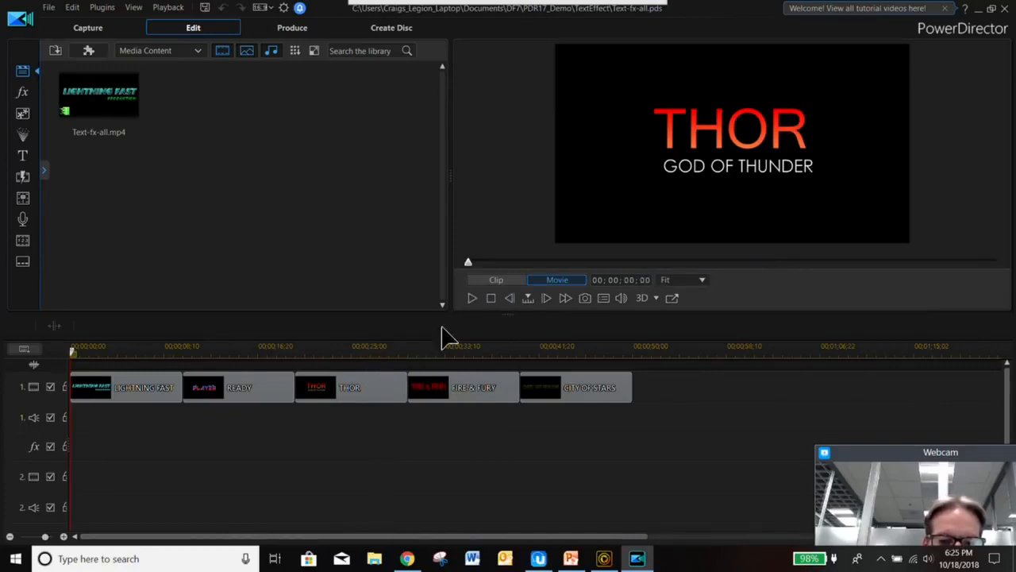
- Open the THOR title in Title Designer and apply the Lightning special effect to the GOD OF THUNDER text
left_click(343, 387)
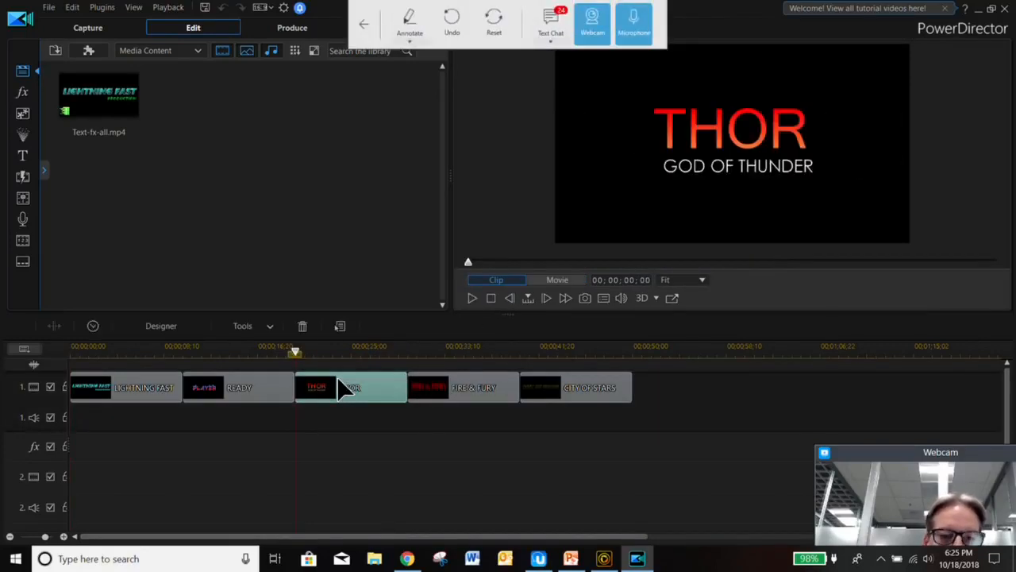
double_click(342, 387)
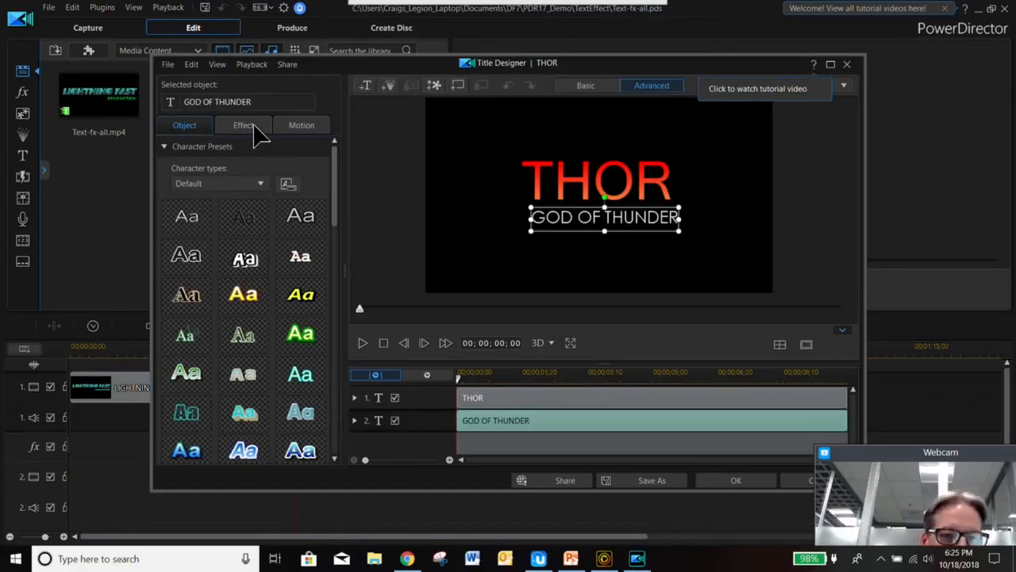
left_click(250, 127)
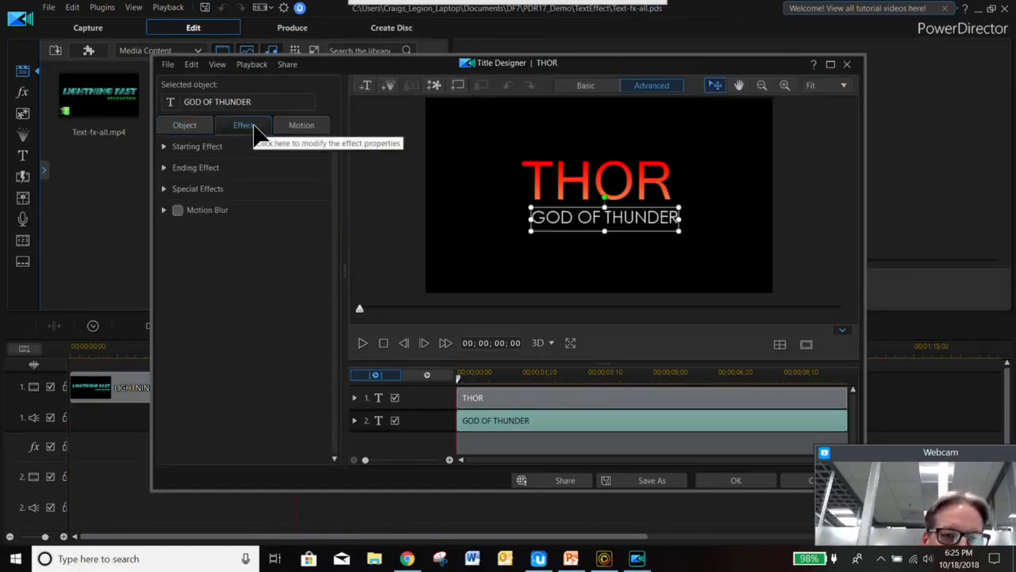
left_click(167, 189)
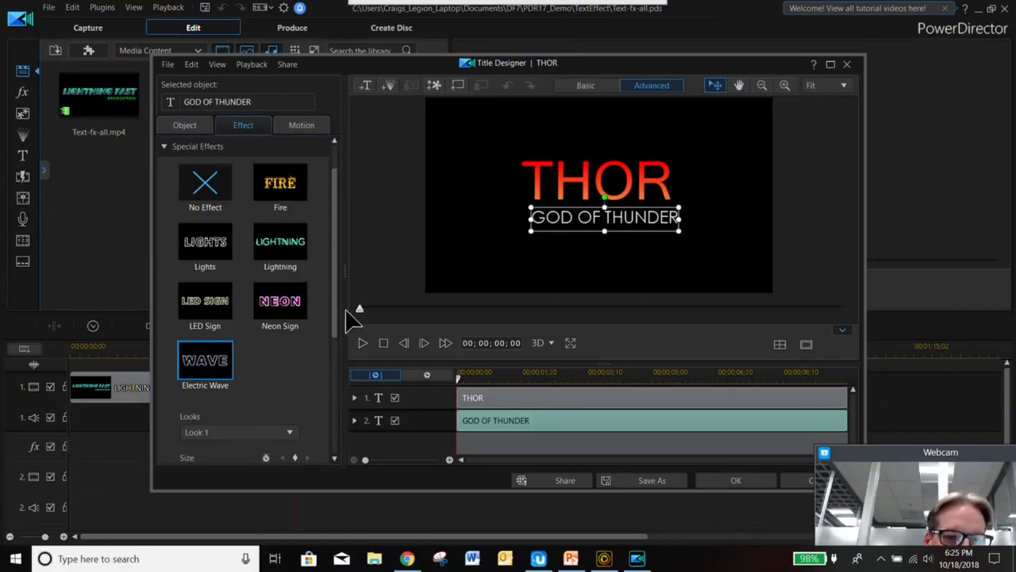
scroll(337, 320, "down", 1)
scroll(338, 320, "down", 1)
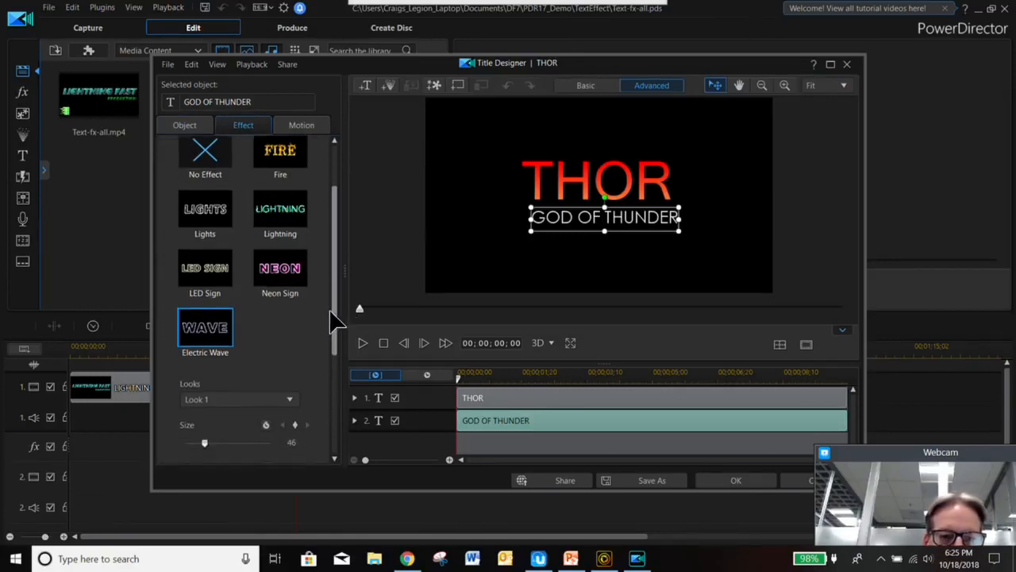
left_click(294, 221)
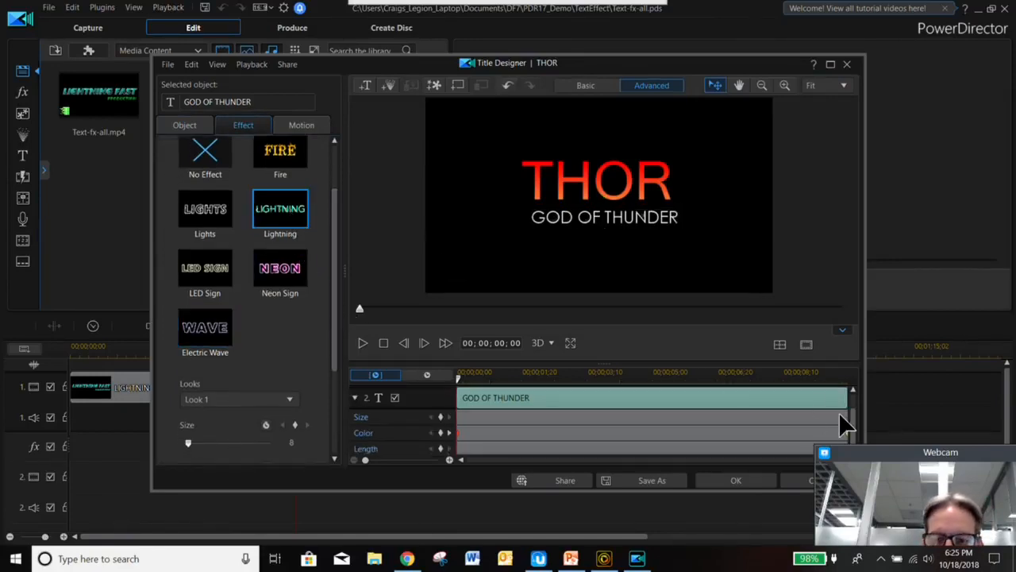
left_click(640, 389)
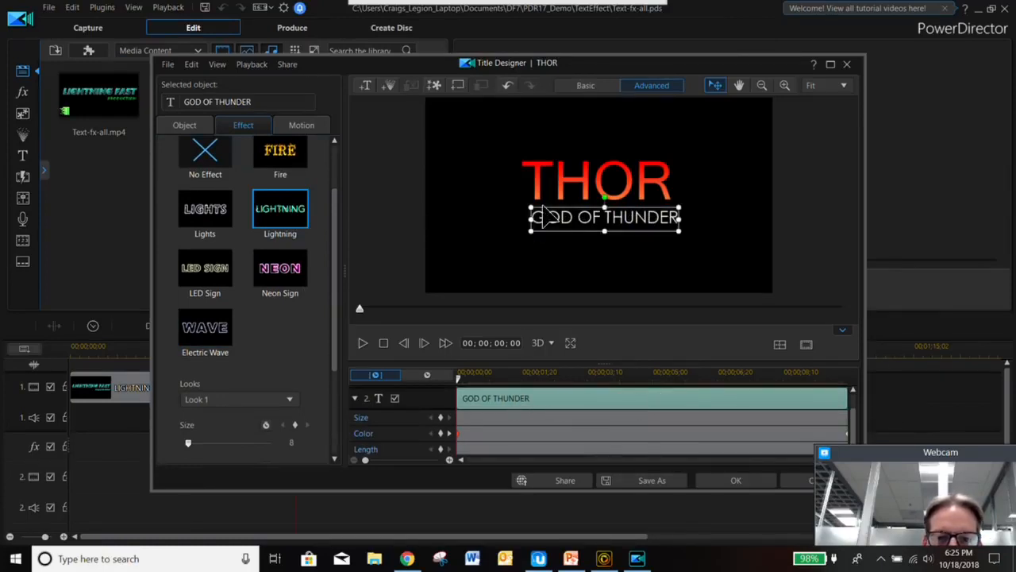
- Select the THOR text and change its Electric Wave effect to Look 6, trying Look 1 first
left_click_drag(856, 439, 855, 408)
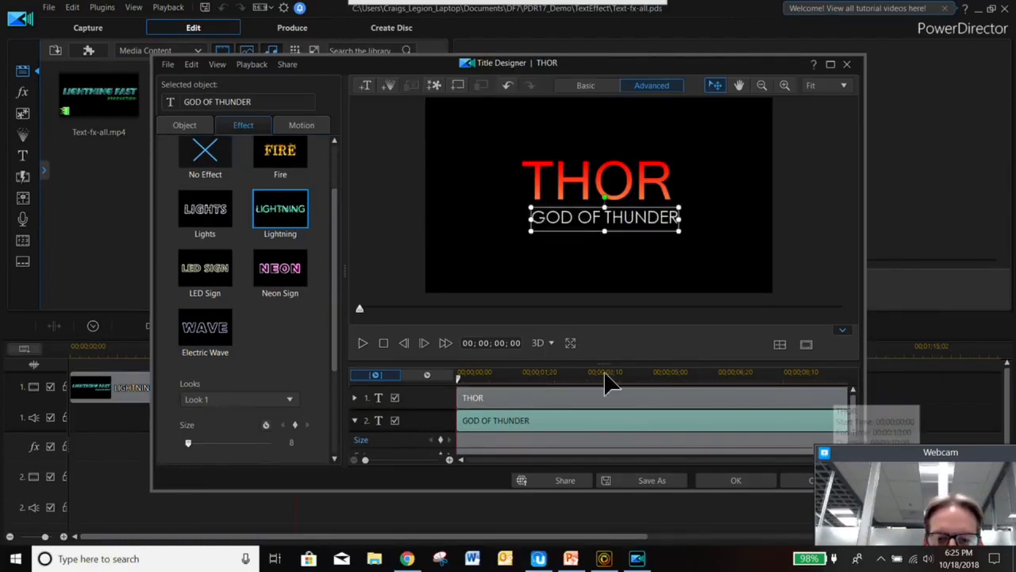
left_click(494, 396)
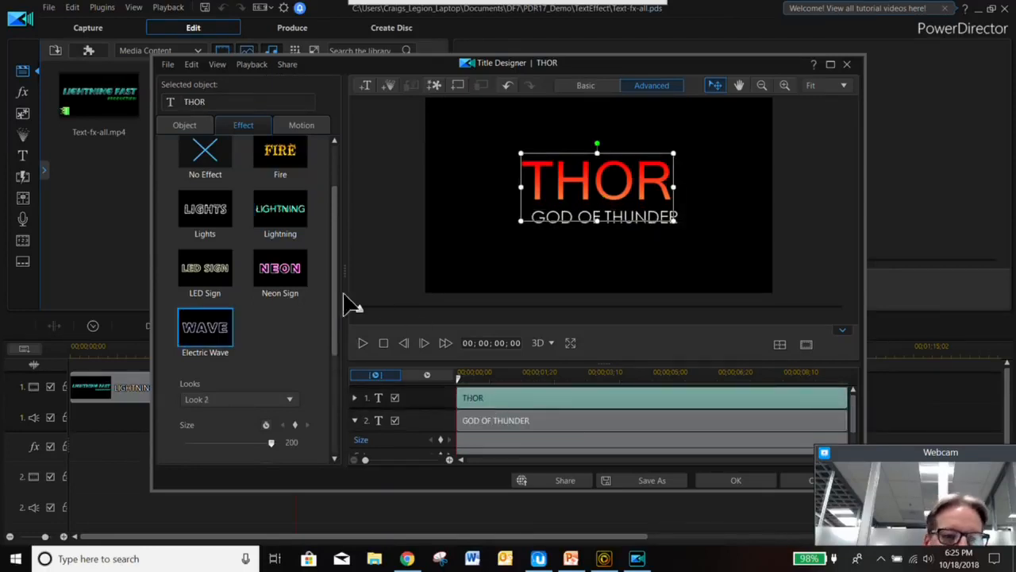
left_click_drag(336, 320, 336, 374)
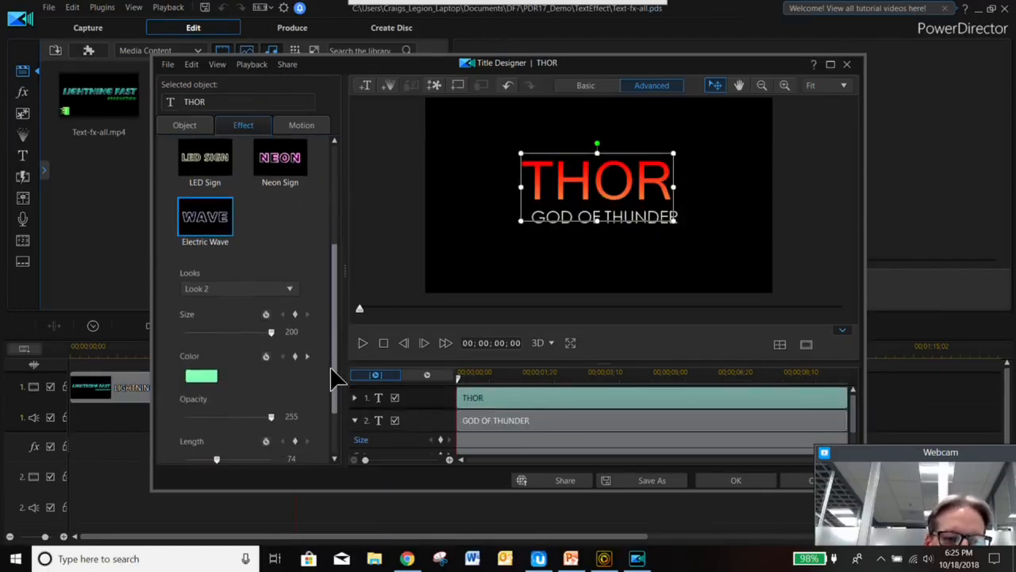
left_click(291, 288)
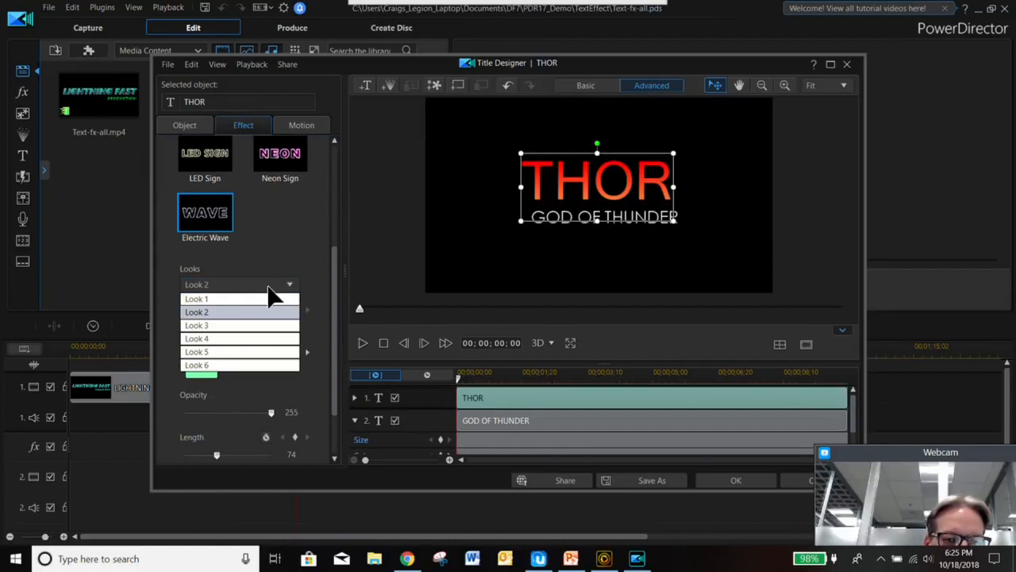
left_click(211, 300)
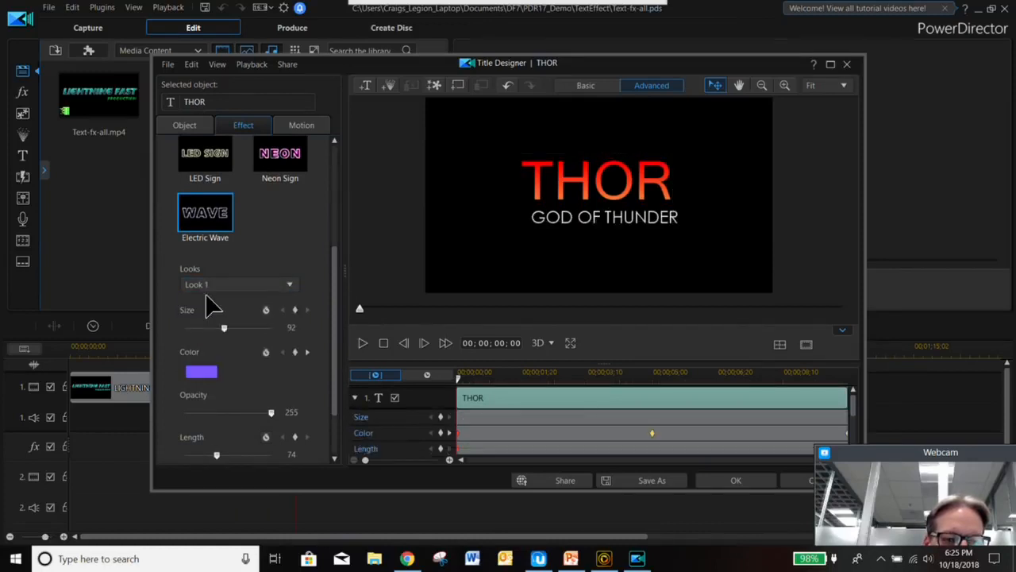
left_click(296, 287)
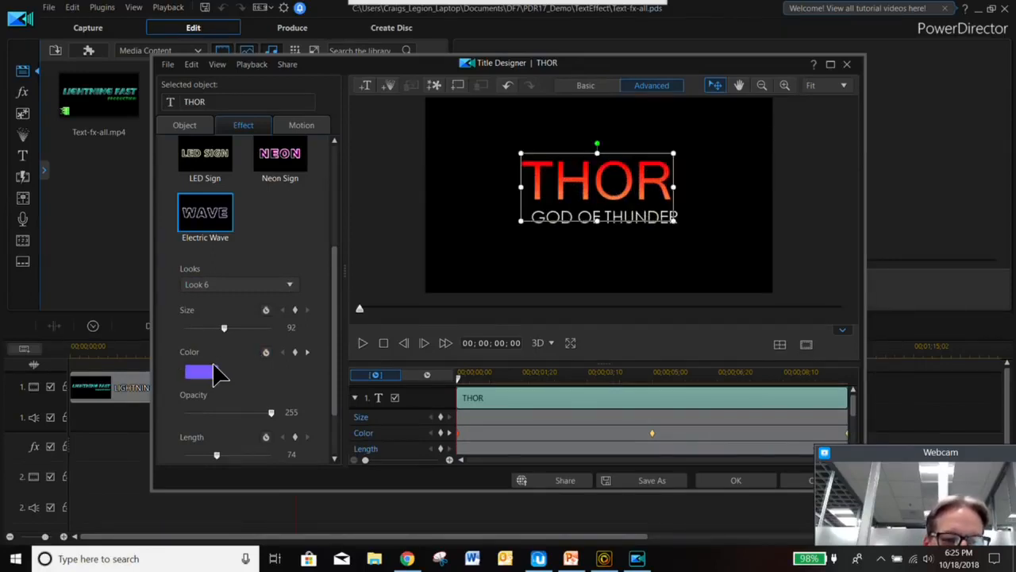
- Set the THOR text's Electric Wave color to pink with red 228, green 116 and blue 175
left_click(211, 371)
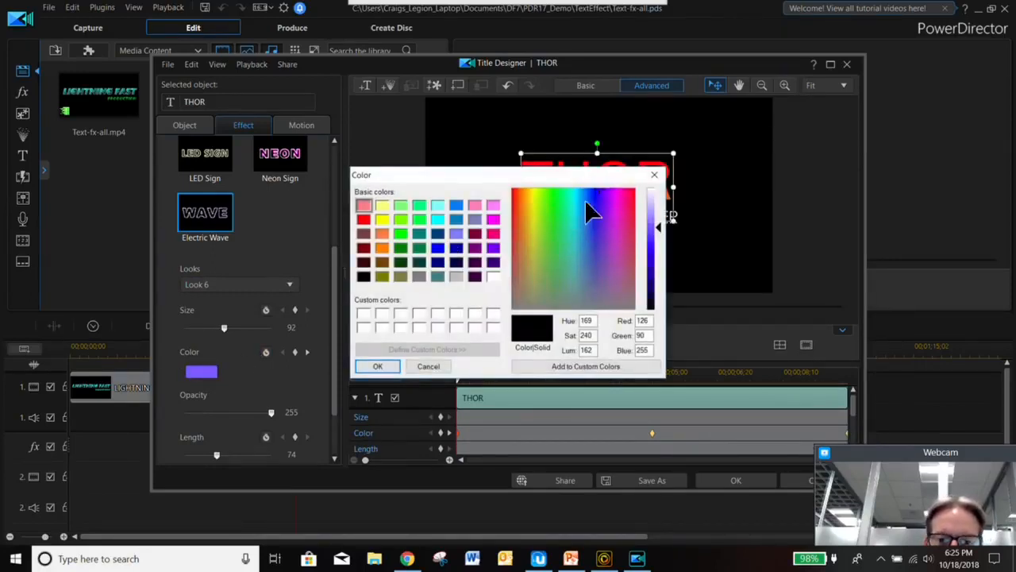
left_click(625, 226)
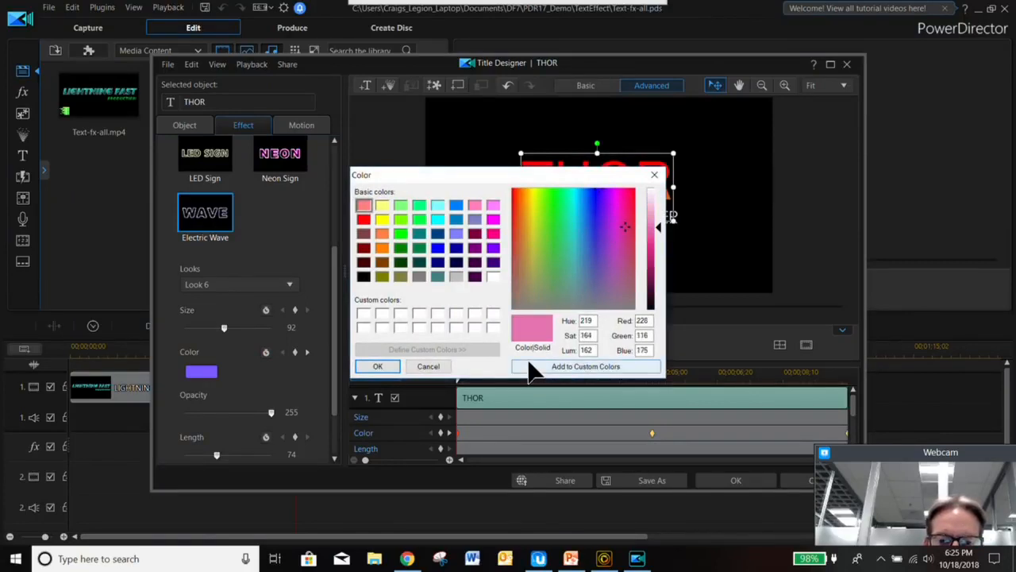
left_click(379, 368)
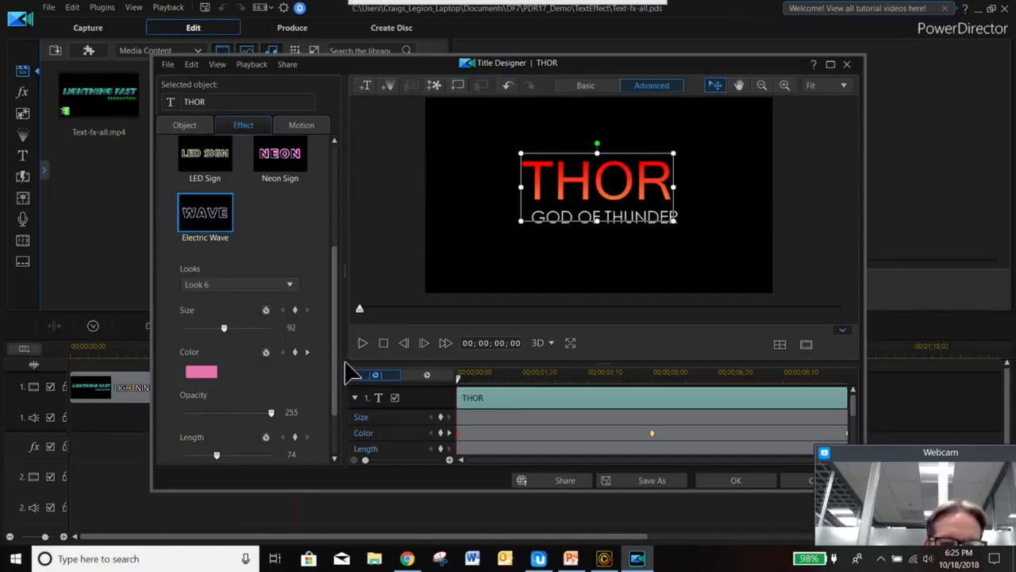
- Set the THOR text's Electric Wave length to 146 and period to 109
left_click_drag(335, 354, 345, 399)
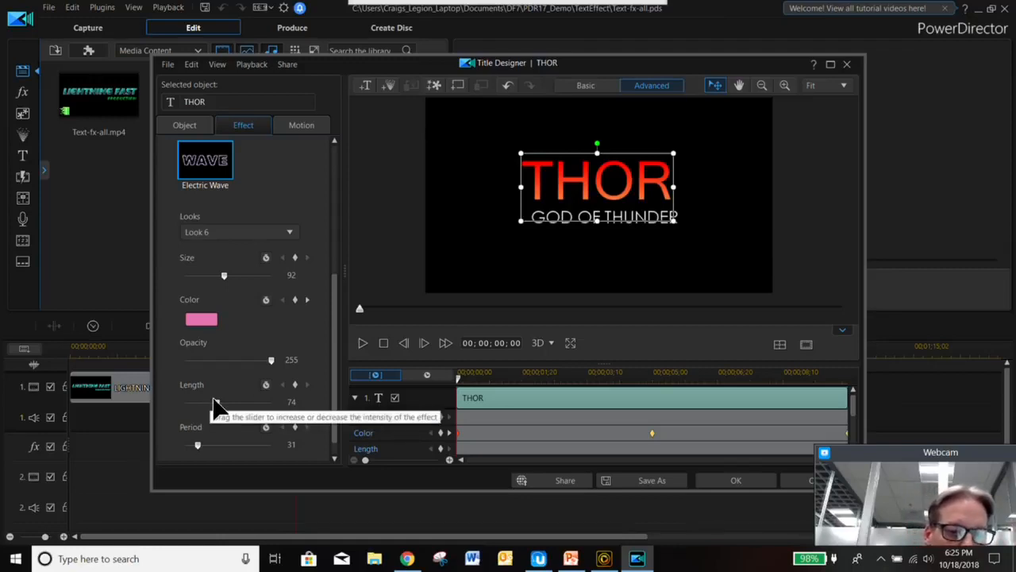
left_click_drag(215, 401, 248, 403)
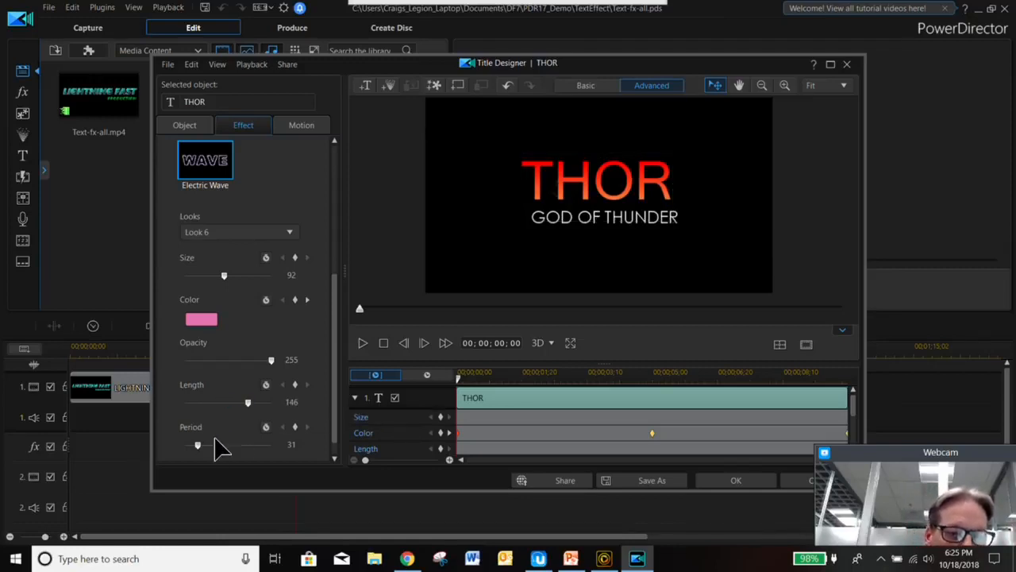
left_click_drag(200, 445, 236, 455)
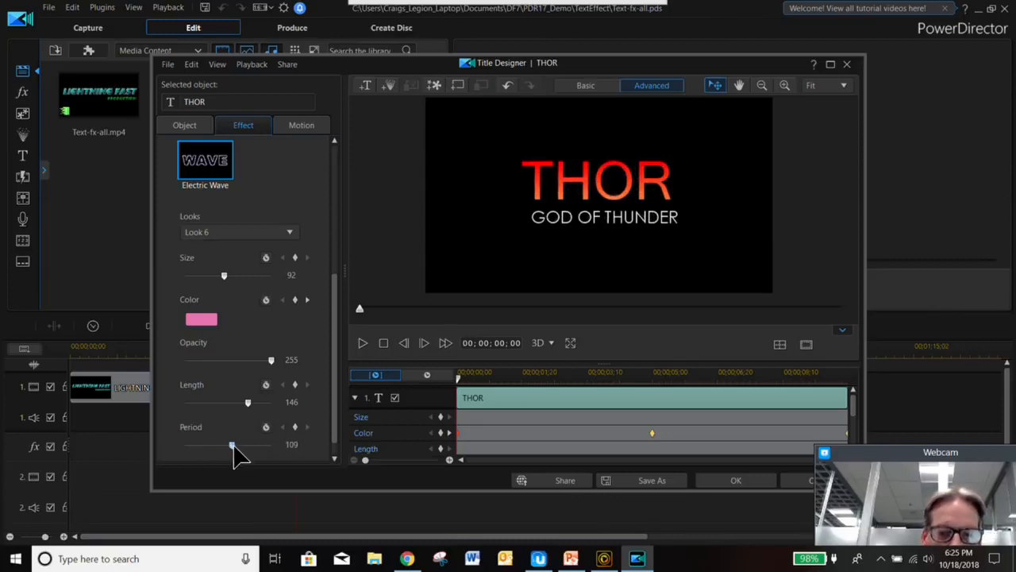
scroll(333, 445, "down", 1)
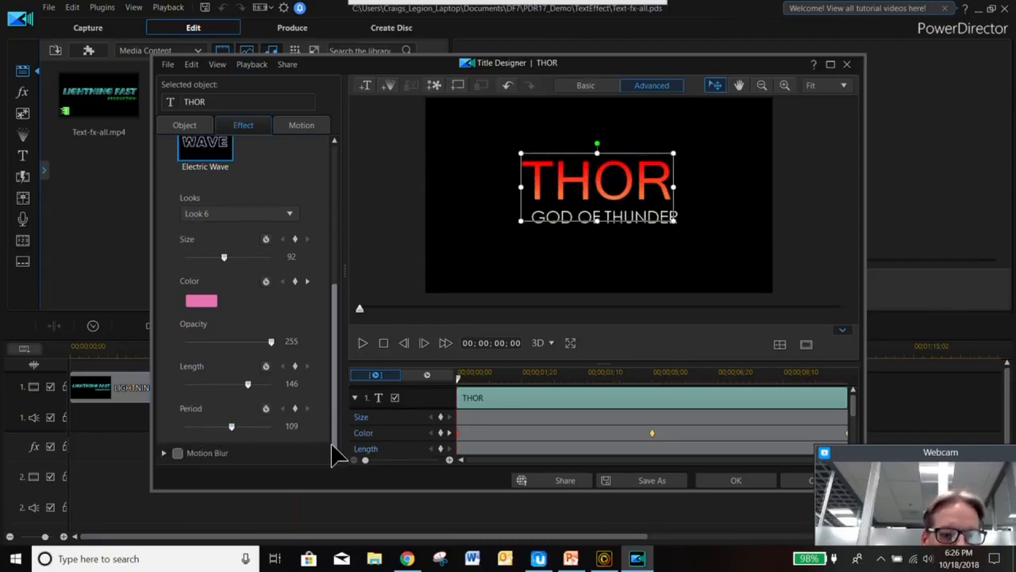
- Select the GOD OF THUNDER text and change its Lightning effect to Look 3
scroll(334, 445, "up", 5)
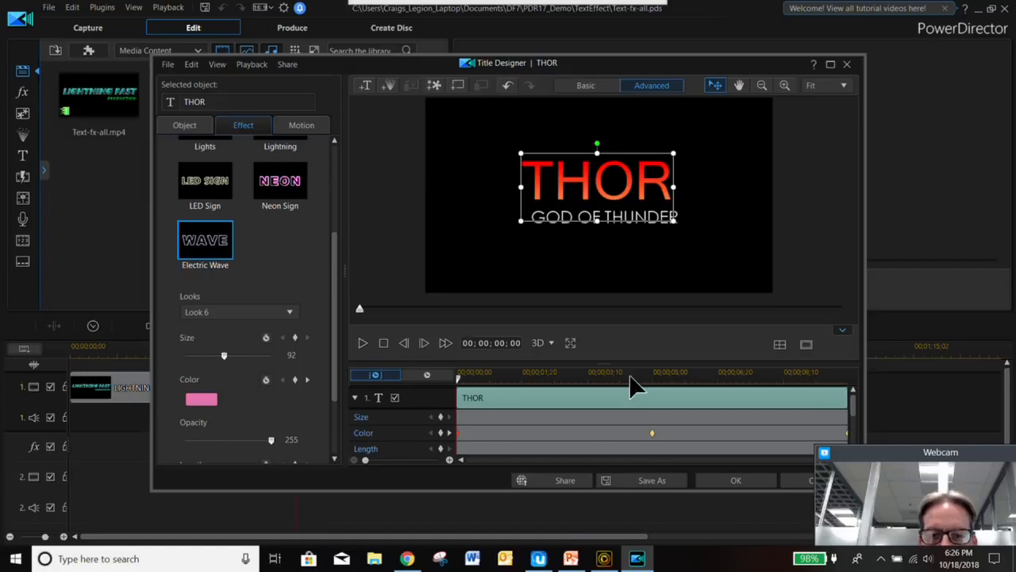
left_click_drag(853, 411, 849, 429)
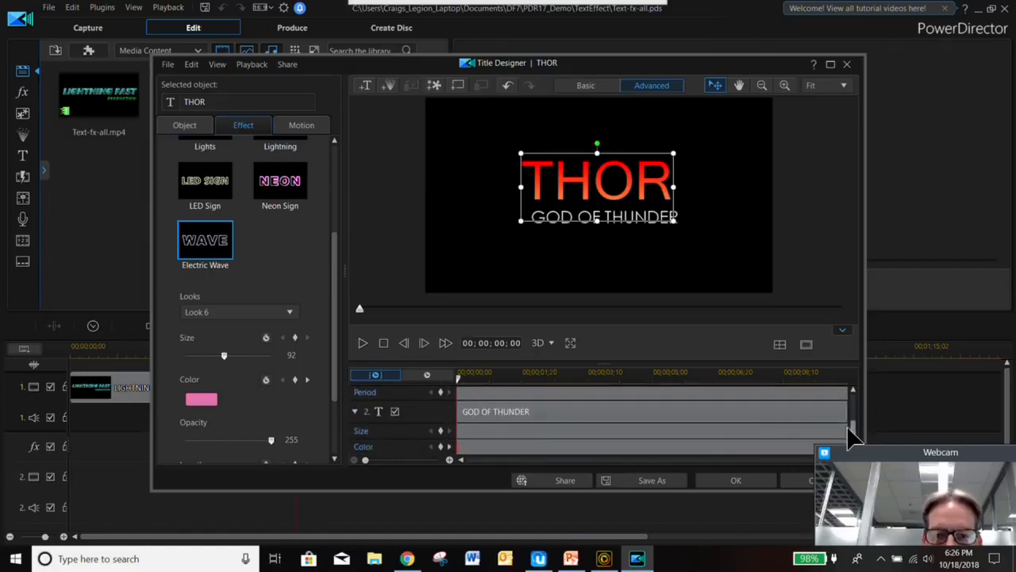
left_click(578, 421)
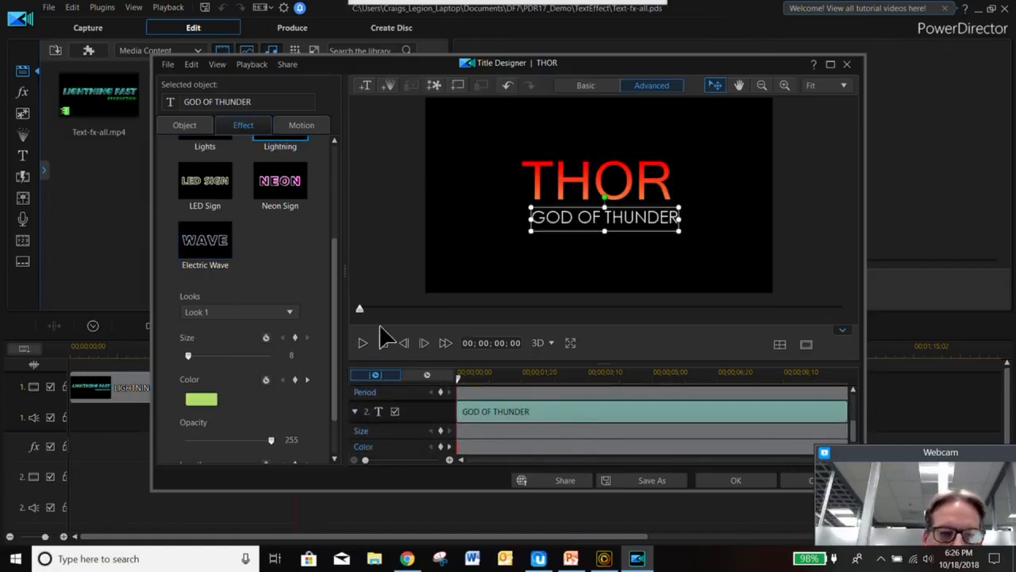
left_click(289, 312)
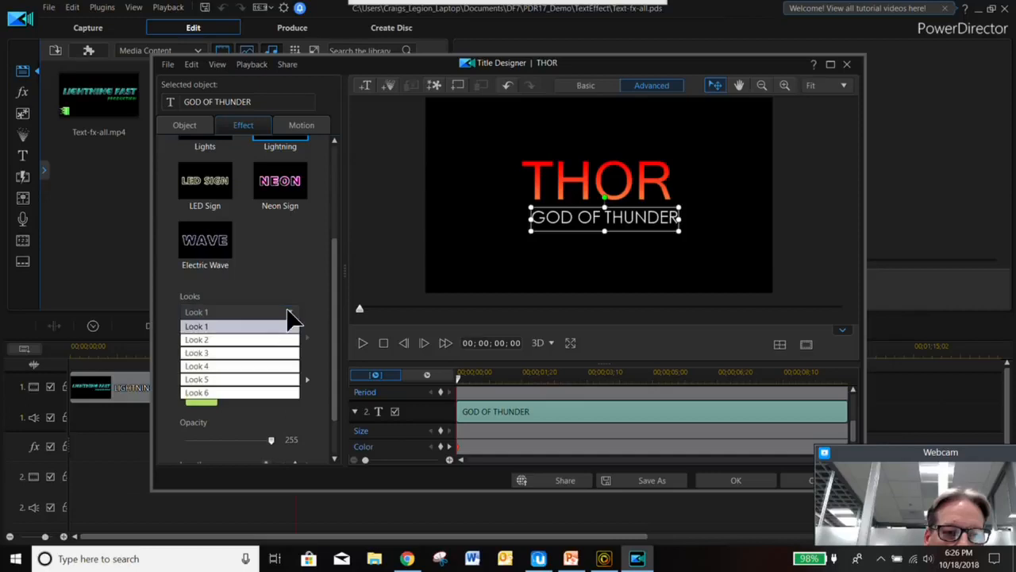
left_click(261, 353)
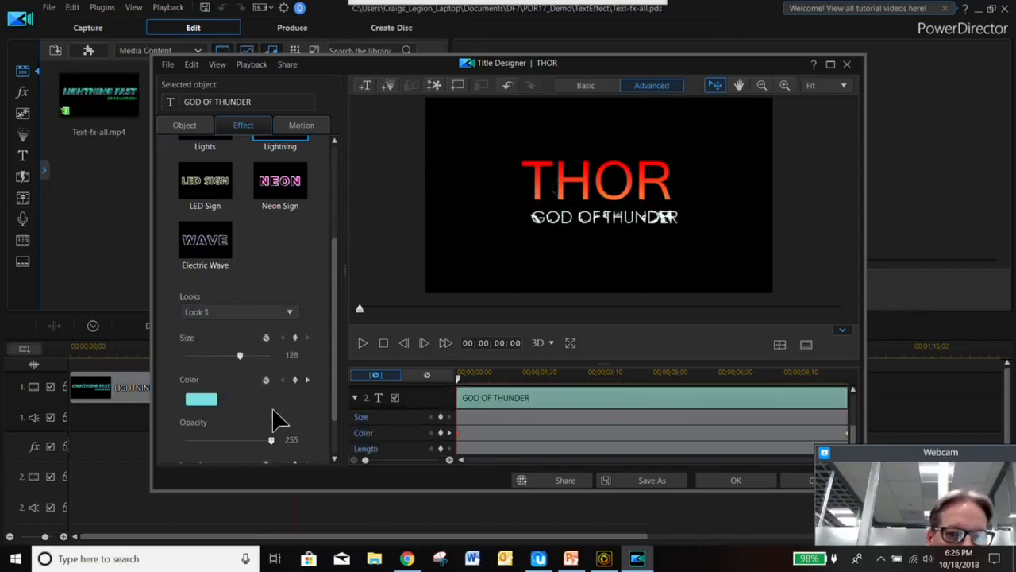
- Set the GOD OF THUNDER text's Lightning color to yellow with red 255, green 255 and blue 0
left_click(202, 399)
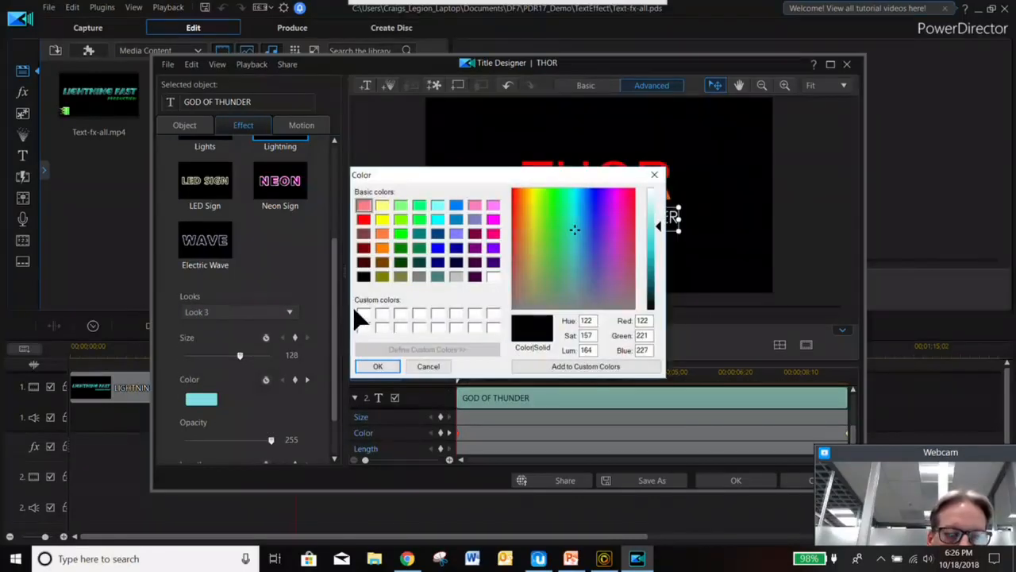
left_click(382, 219)
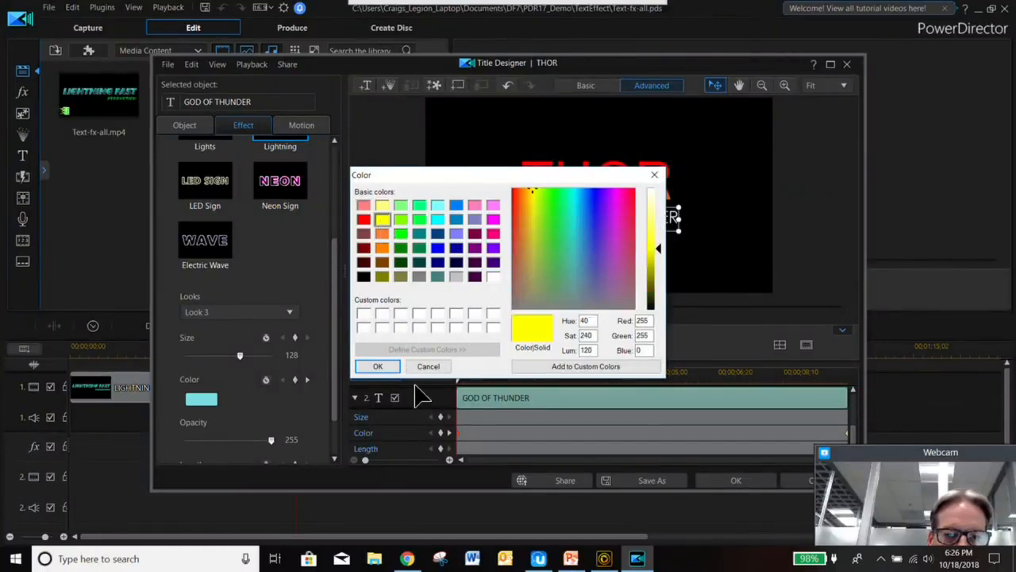
left_click(378, 366)
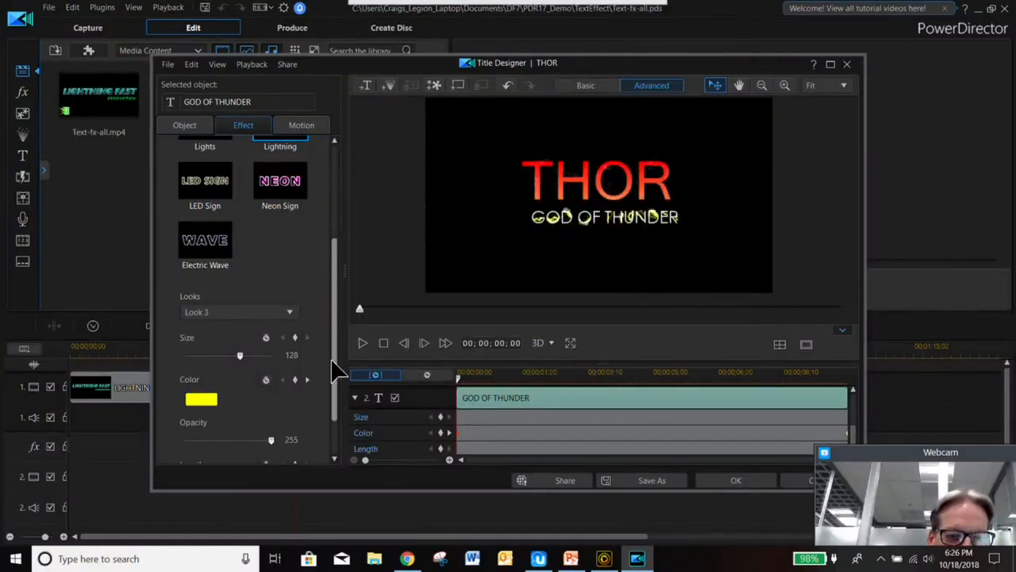
- Apply the THOR title changes and play the timeline from the THOR clip to preview the text effects
left_click_drag(334, 362, 330, 381)
left_click(747, 479)
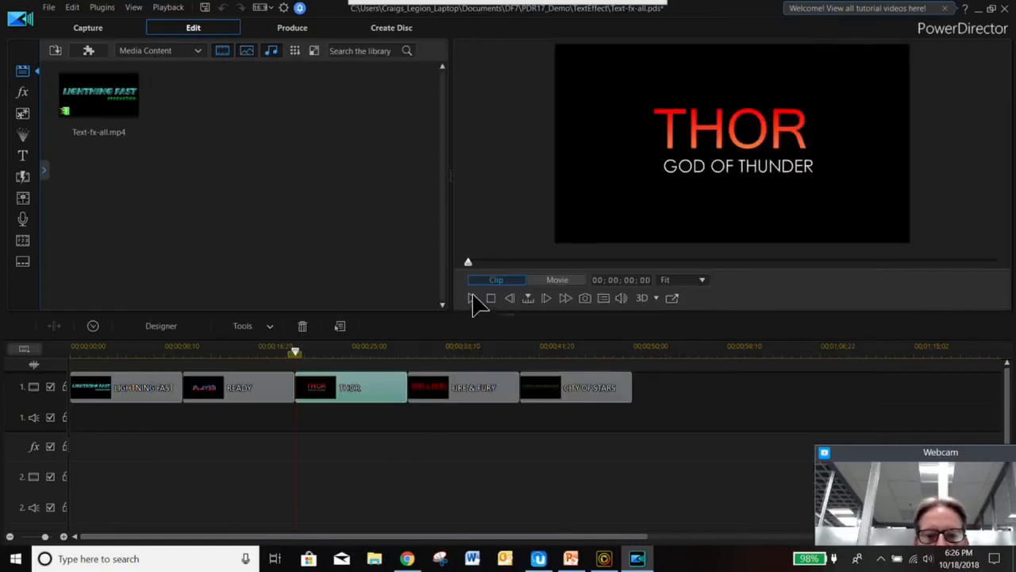
left_click(472, 299)
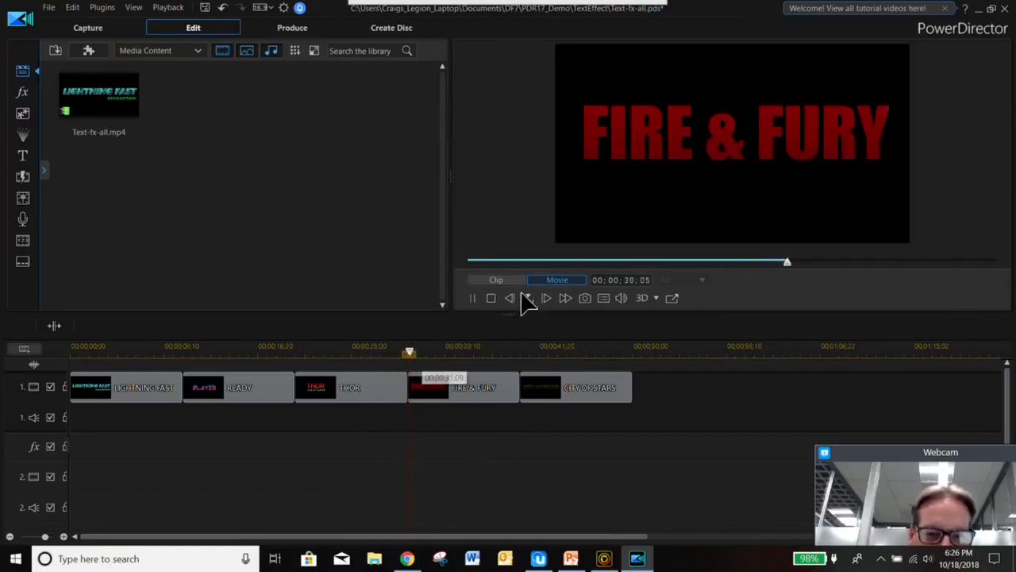
left_click(492, 298)
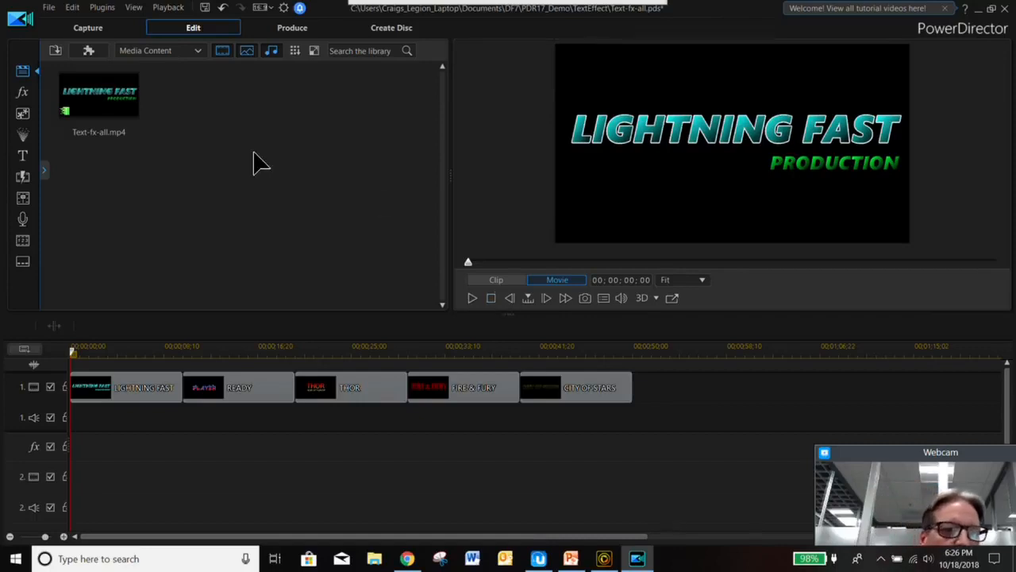
- Open the Surfing_Precut.pds project from the PreCut_Surfing folder without merging its media library files into the current library
left_click(49, 8)
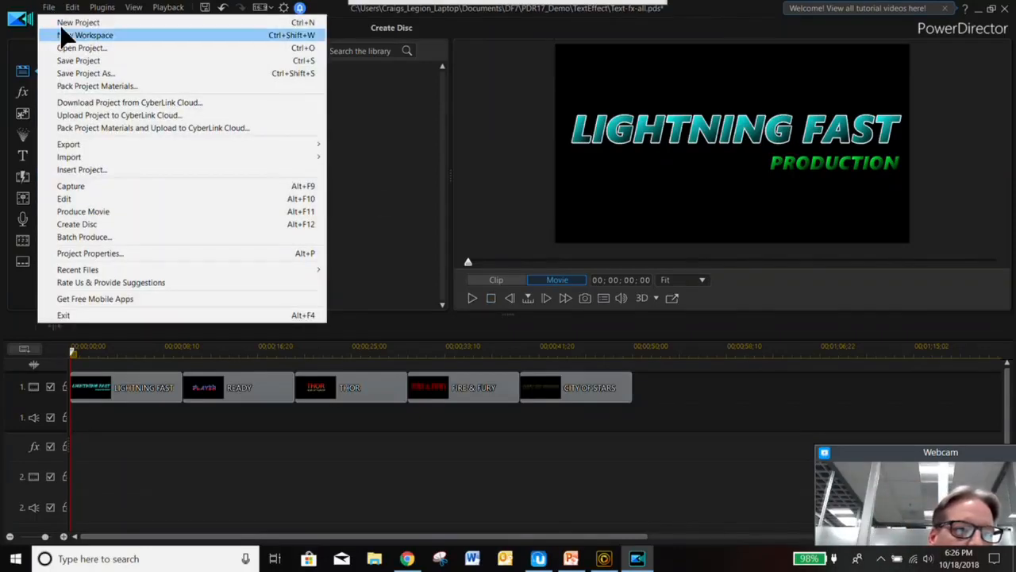
left_click(79, 48)
left_click(558, 312)
left_click(526, 125)
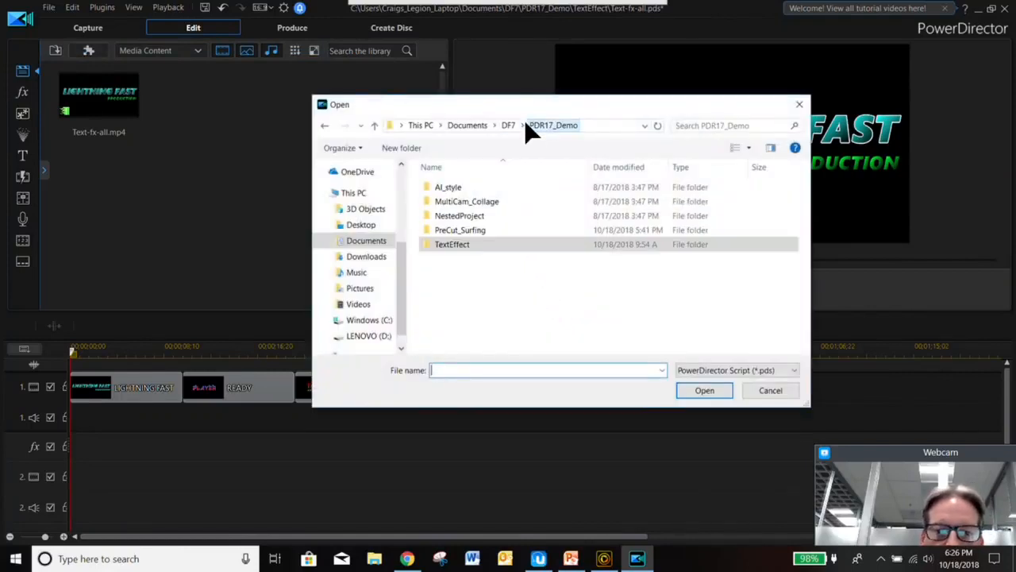
double_click(463, 230)
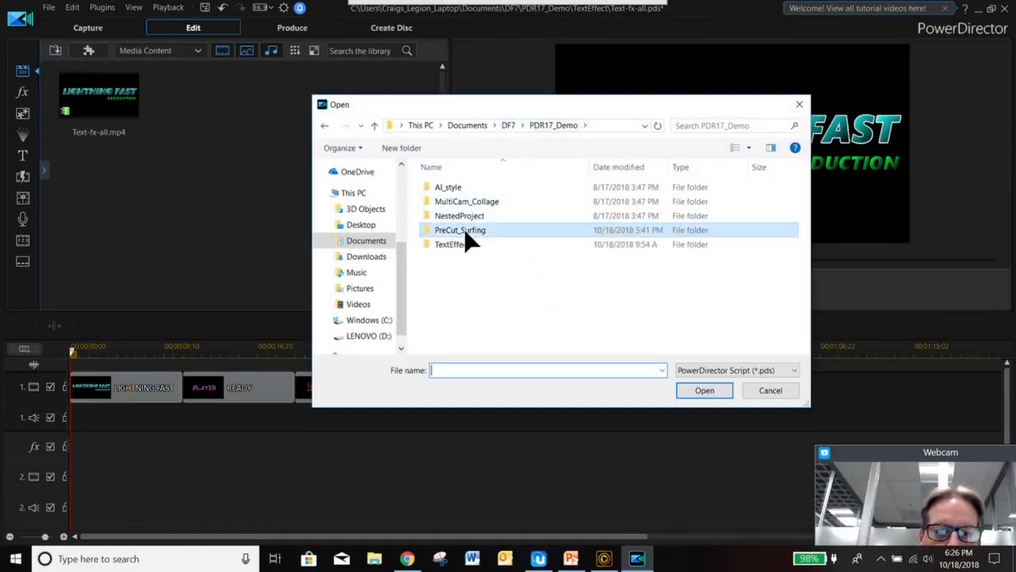
double_click(466, 189)
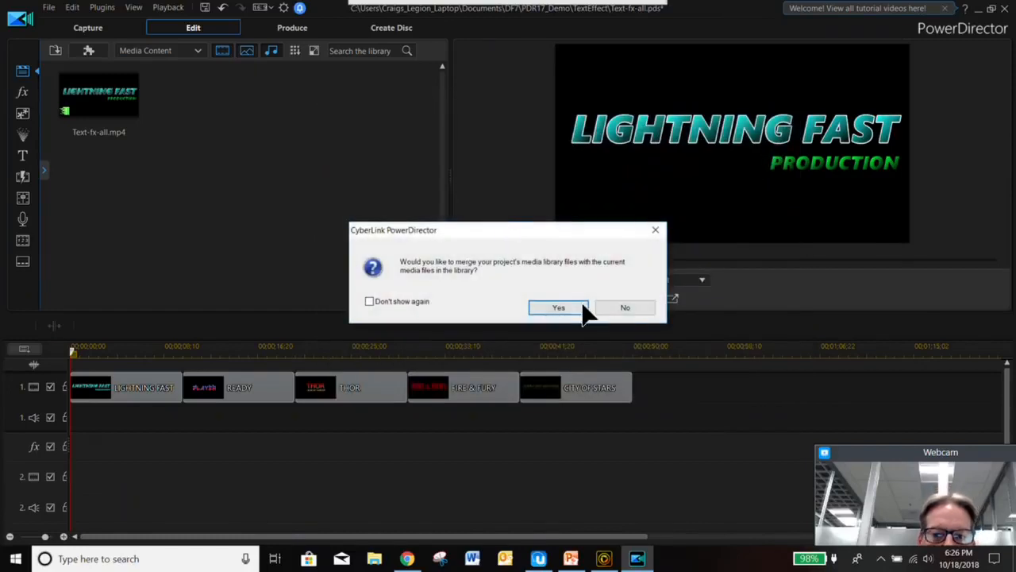
left_click(626, 308)
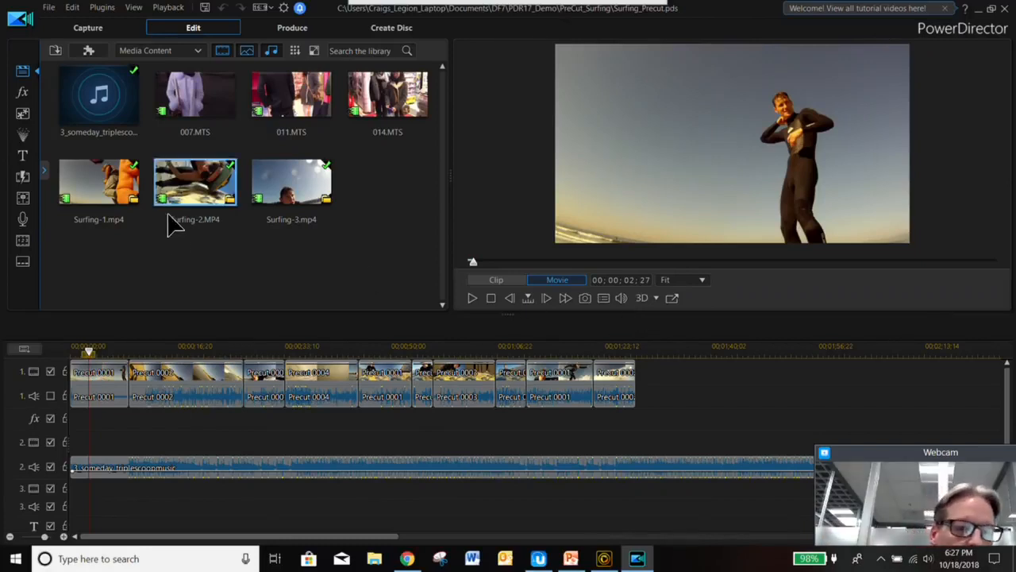
- View the precut clips stored under Surfing-1.mp4 and return to the main media library
mouse_move(132, 204)
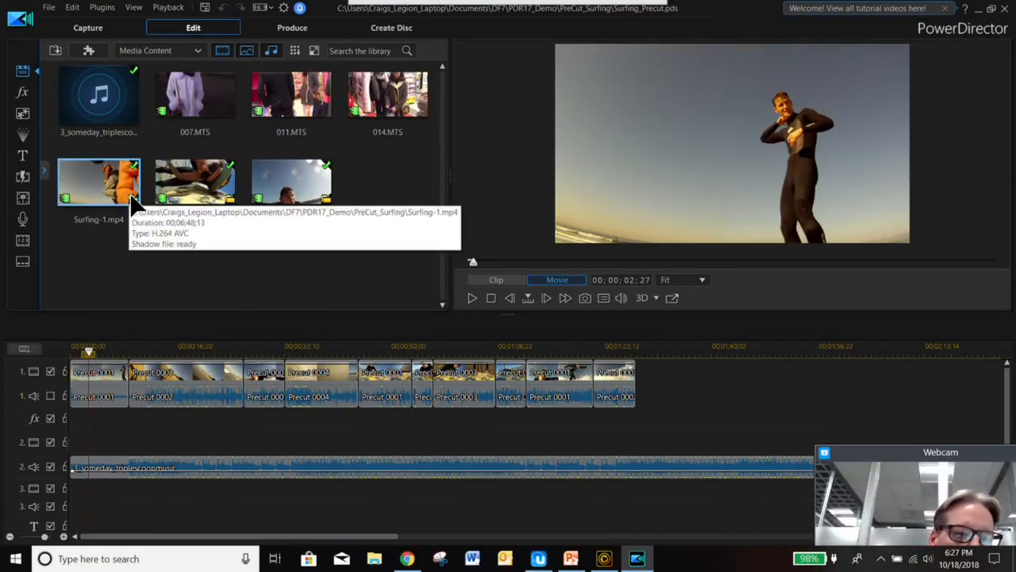
mouse_move(214, 82)
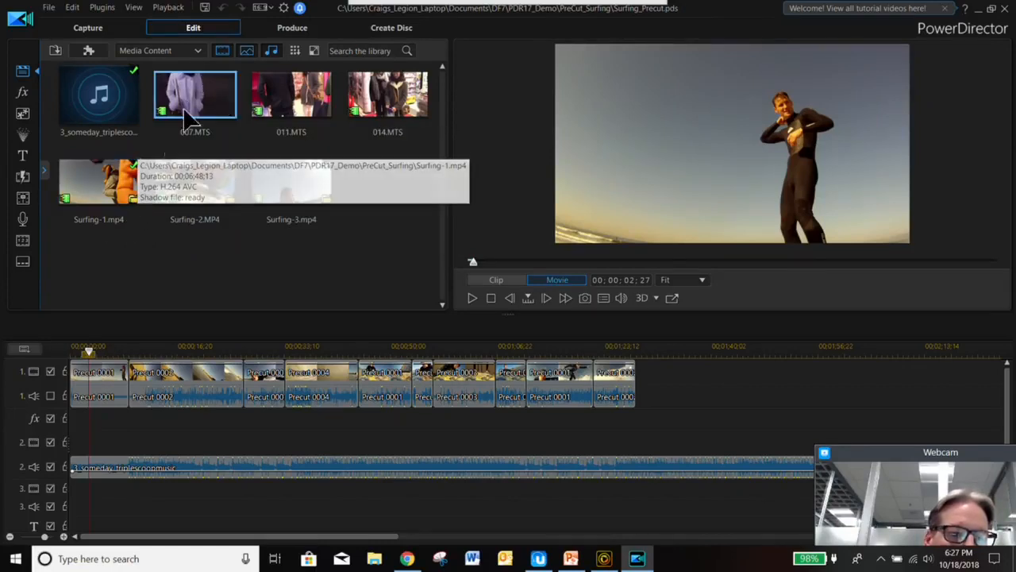
left_click(133, 199)
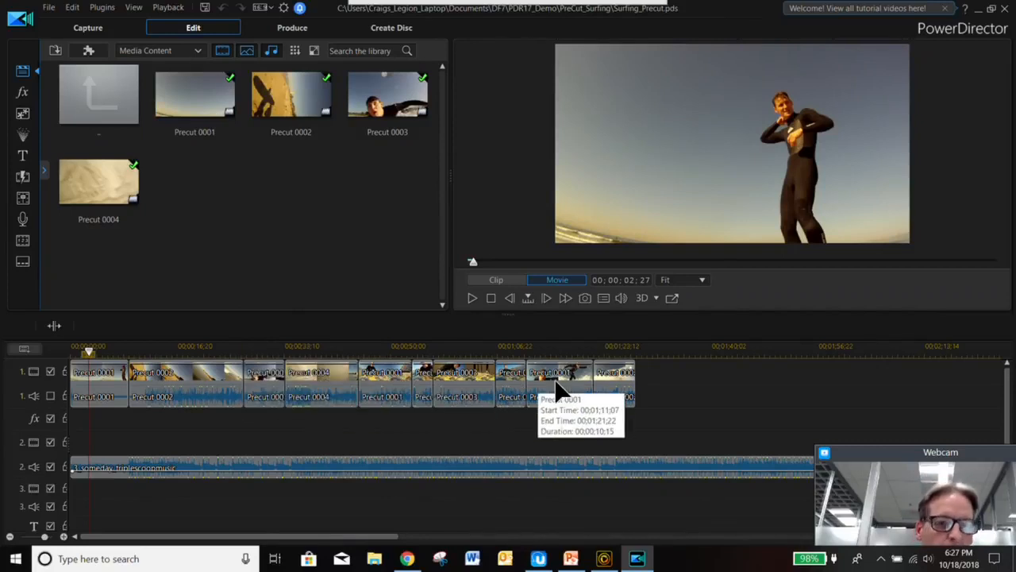
double_click(98, 80)
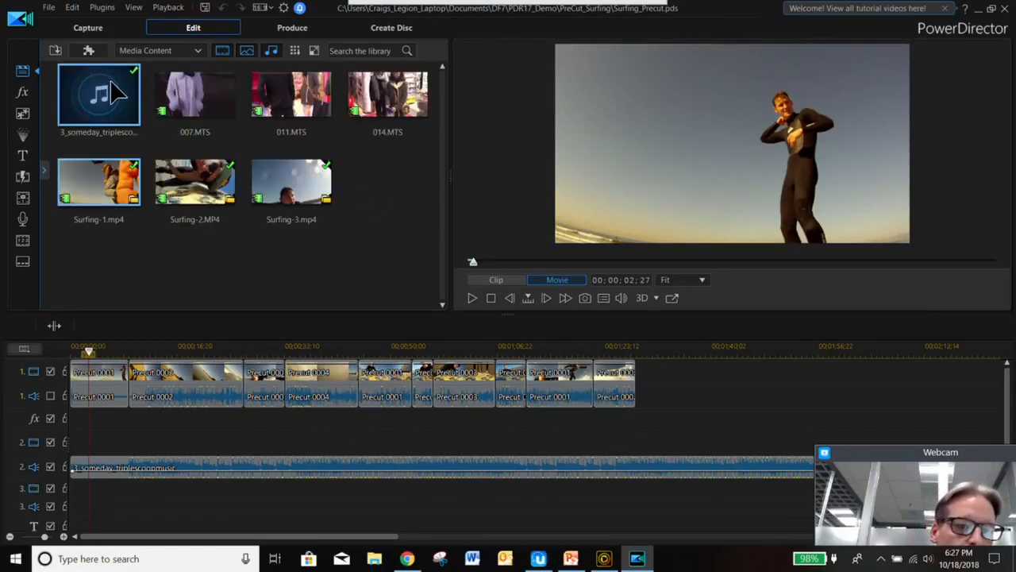
- Open 007.MTS for precutting and mark the first segment from 00;00;00;00 to 00;00;19;19
left_click(211, 100)
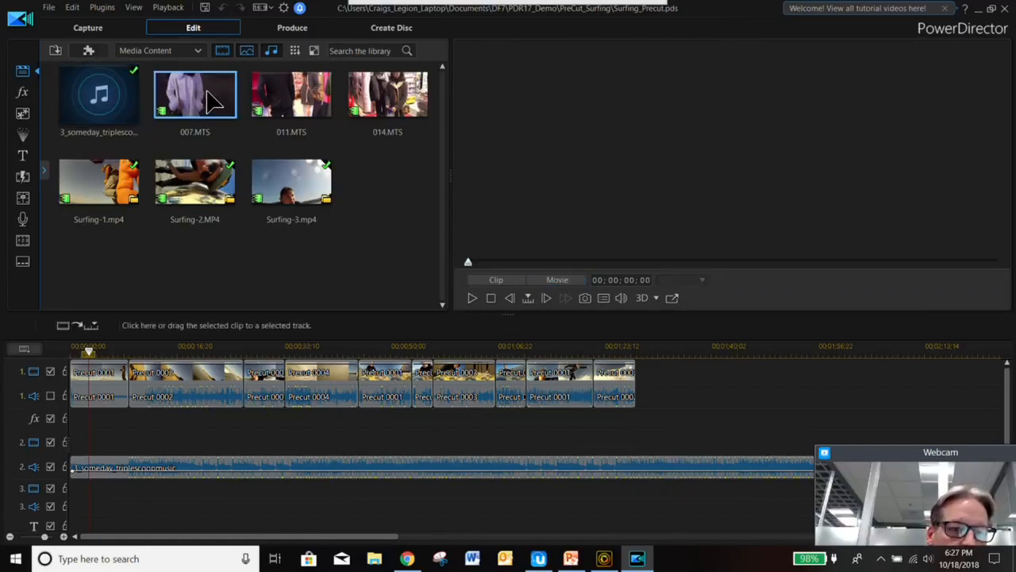
right_click(210, 100)
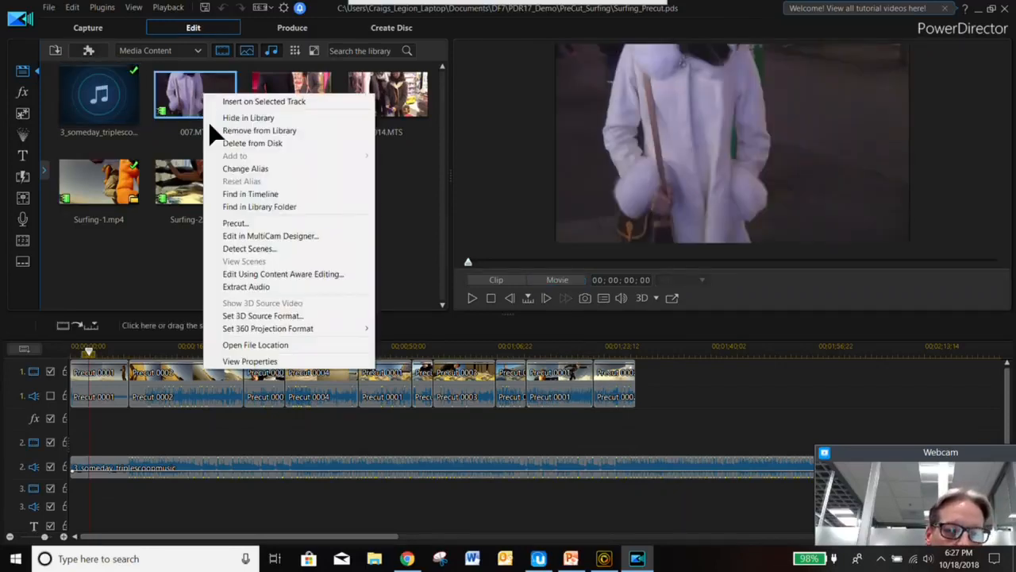
left_click(238, 220)
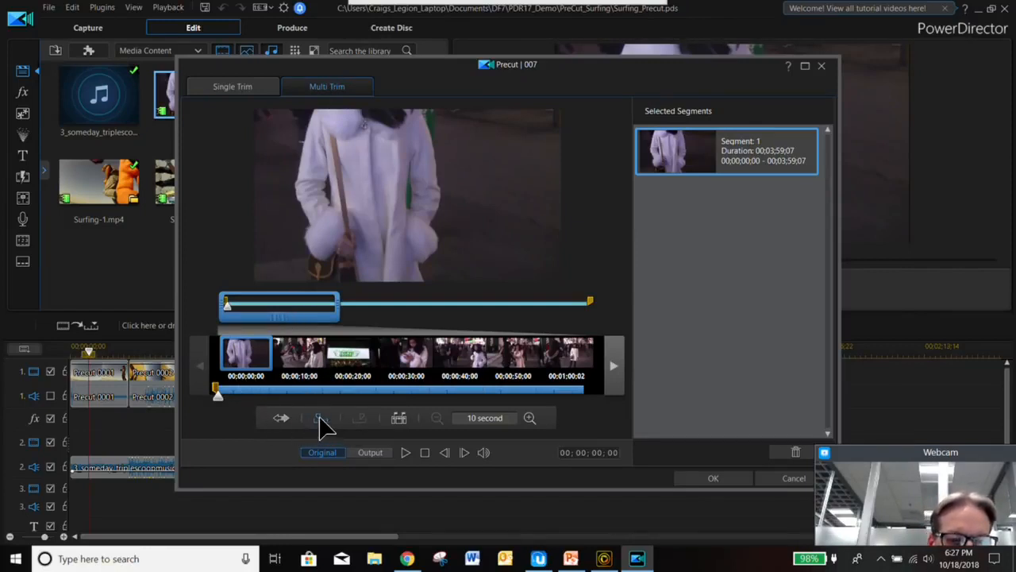
left_click(322, 392)
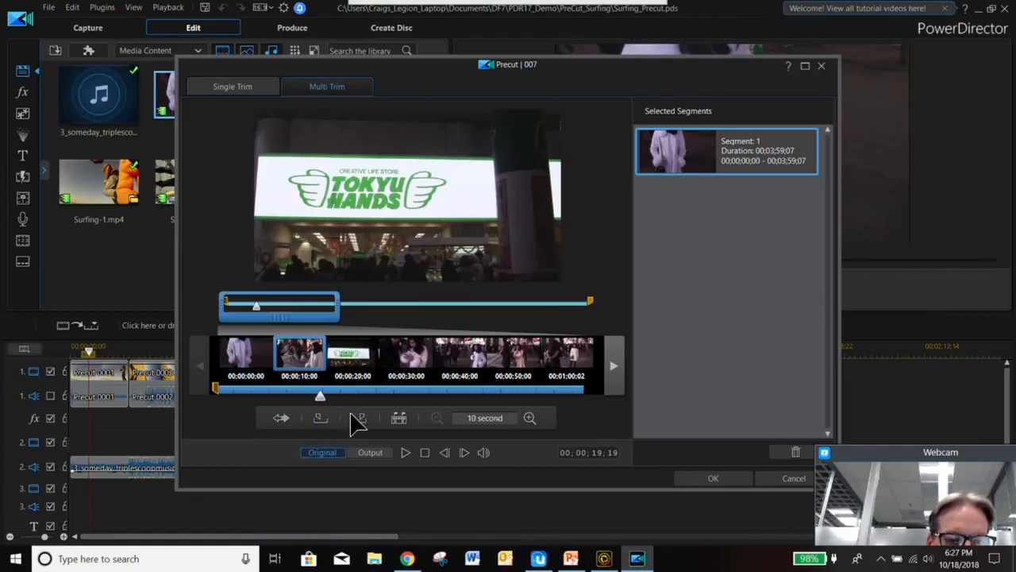
left_click(360, 419)
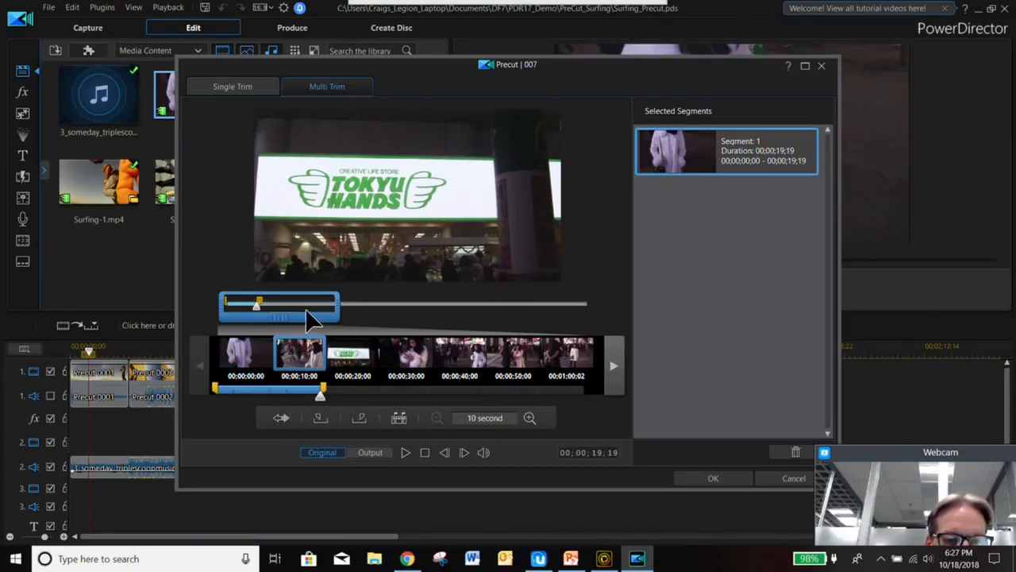
- Mark a second segment of 007.MTS from 00;00;30;13 to 00;00;35;09
left_click_drag(309, 318, 324, 317)
left_click(325, 395)
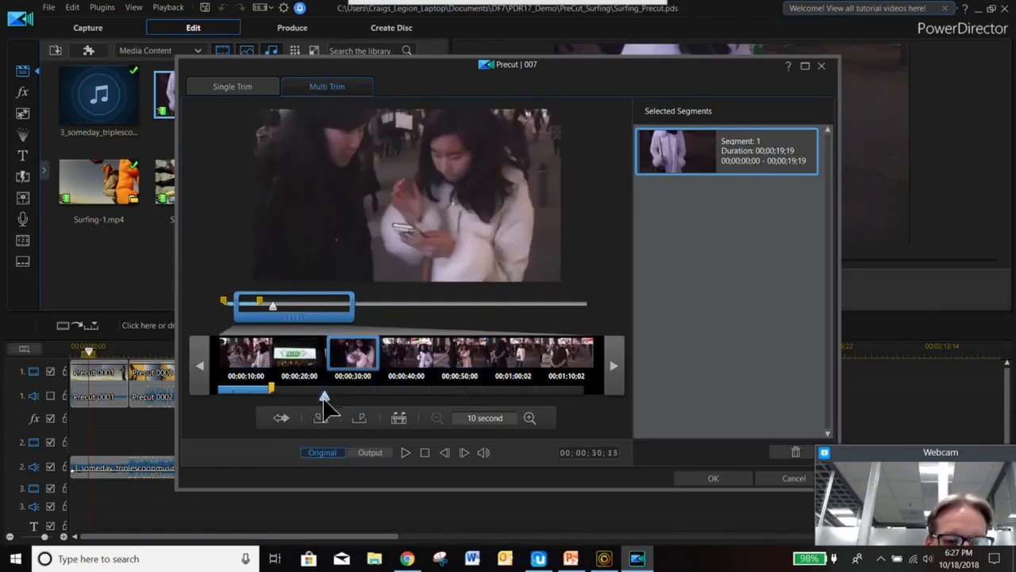
left_click(369, 393)
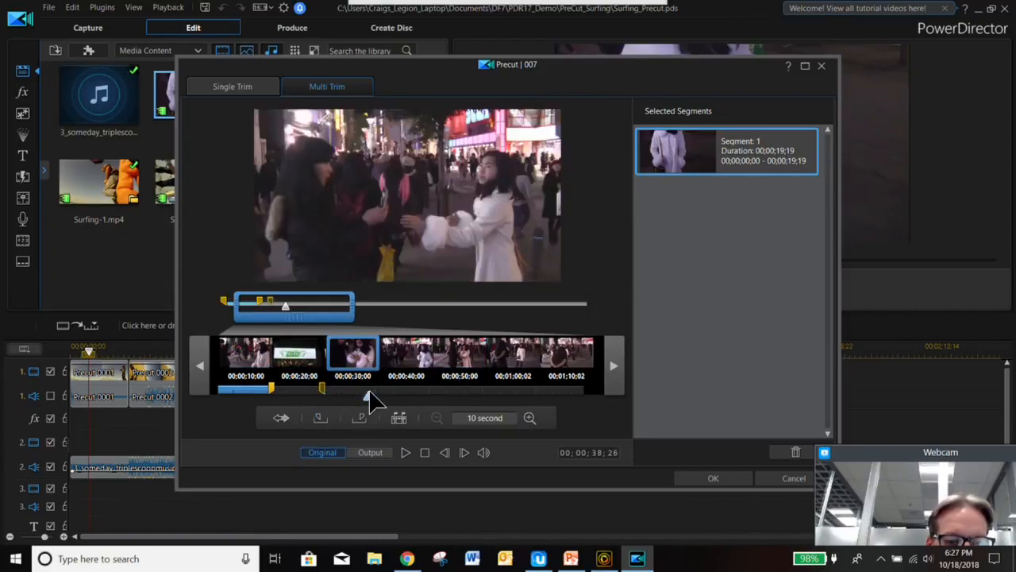
left_click(352, 393)
left_click(359, 418)
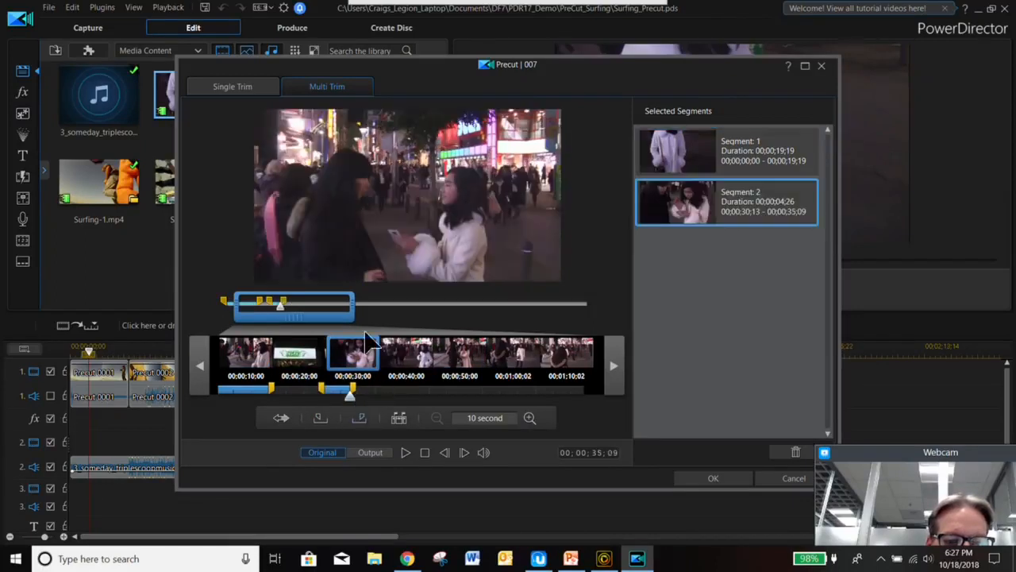
- Mark a third segment of 007.MTS from 00;00;49;01 to 00;00;57;01 and apply the precut
left_click_drag(352, 323, 370, 325)
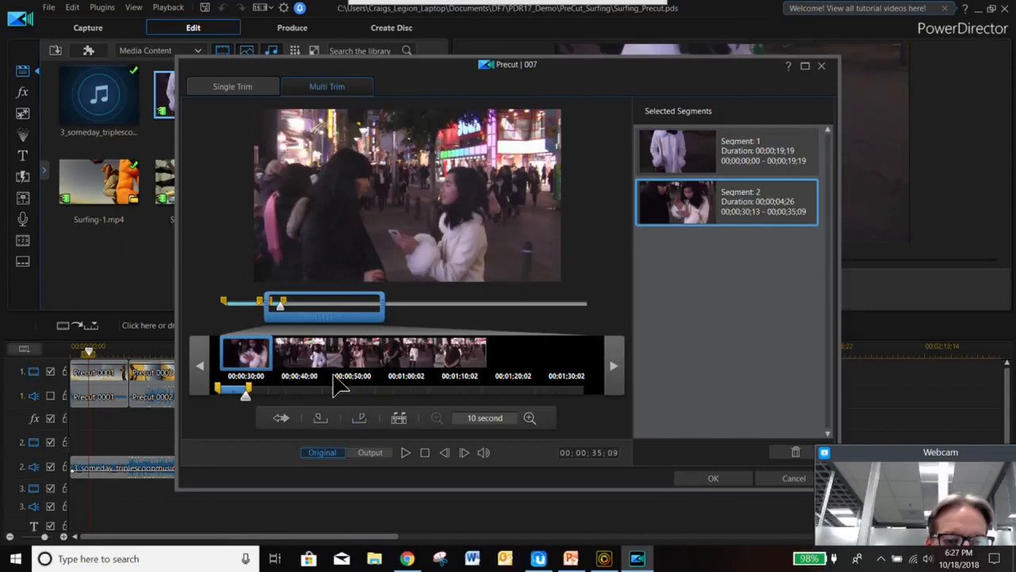
left_click(321, 396)
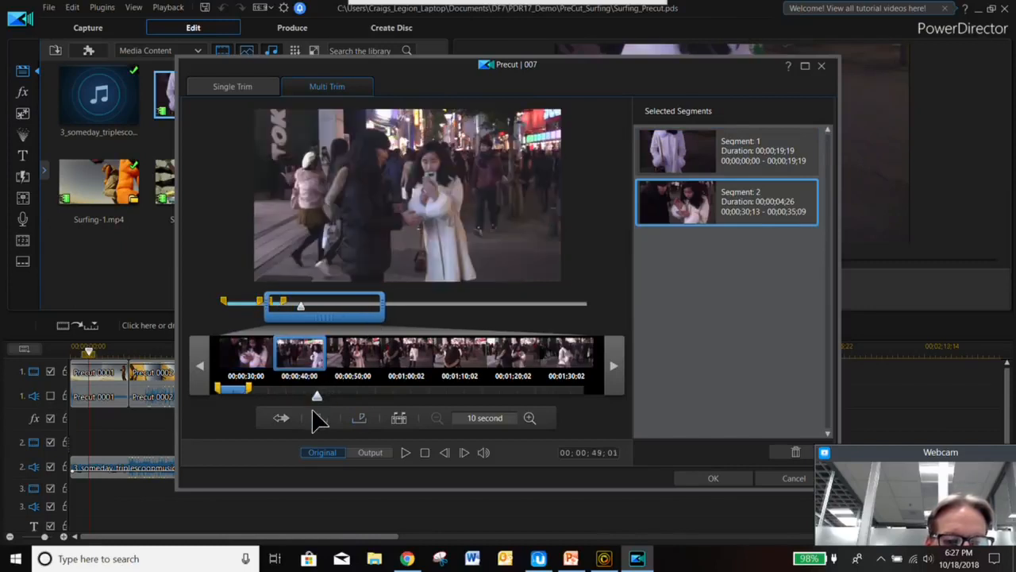
left_click(359, 395)
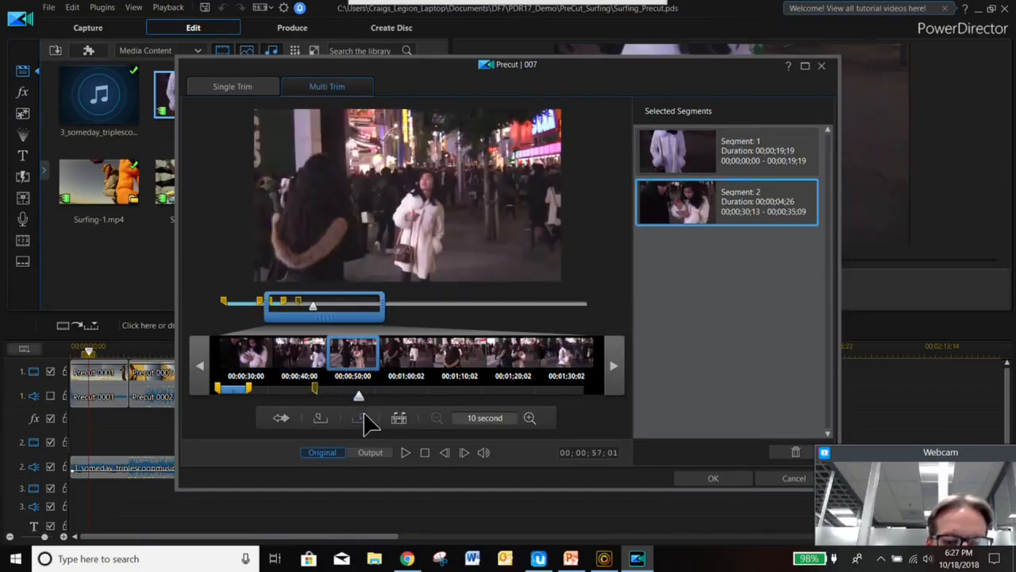
left_click(365, 419)
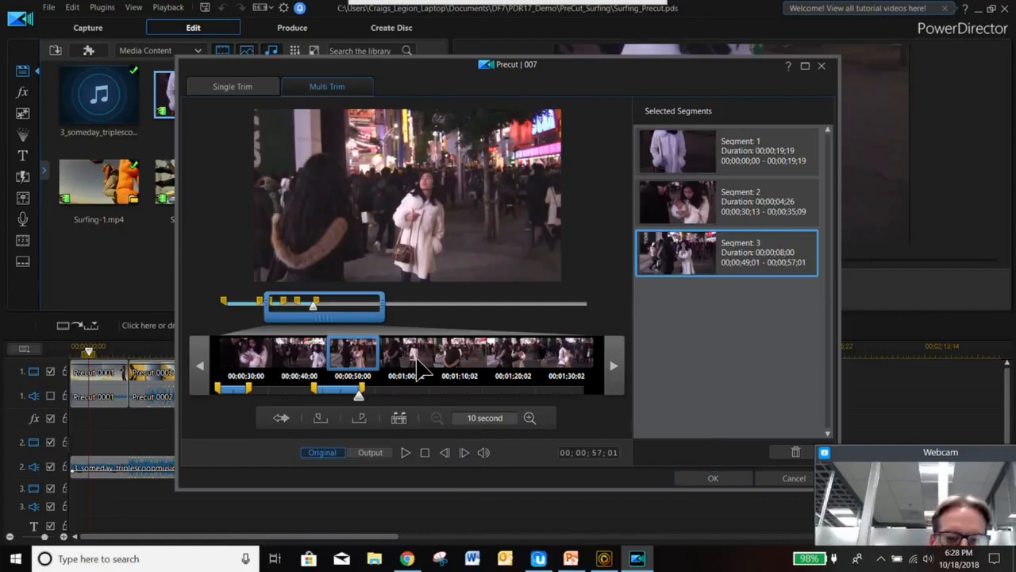
left_click(708, 479)
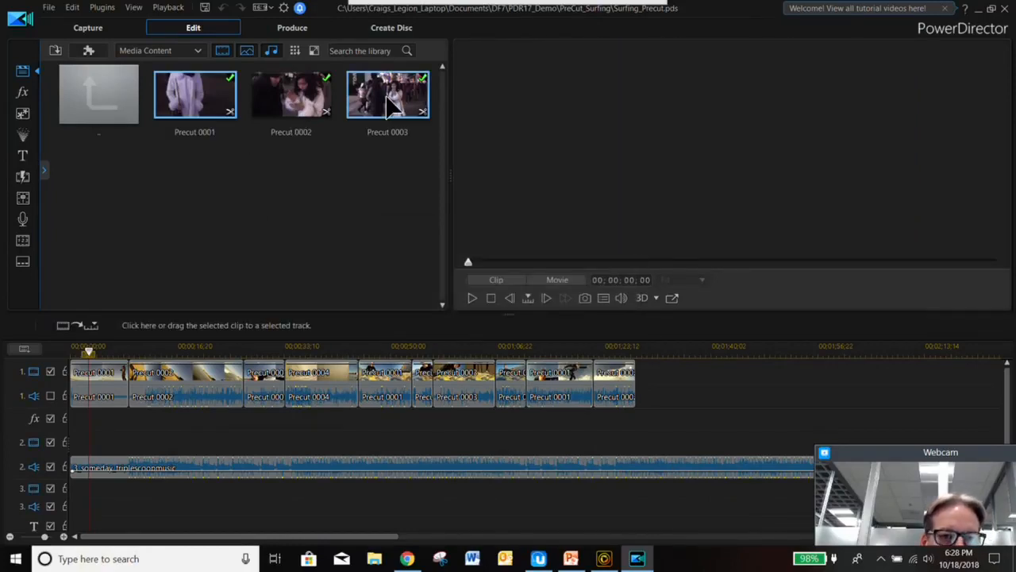
- Try placing 007.MTS precuts 0001 and 0003 at the end of track 1, remove them leaving the gap, and return to the main media library
left_click_drag(803, 395, 808, 395)
left_click(886, 399)
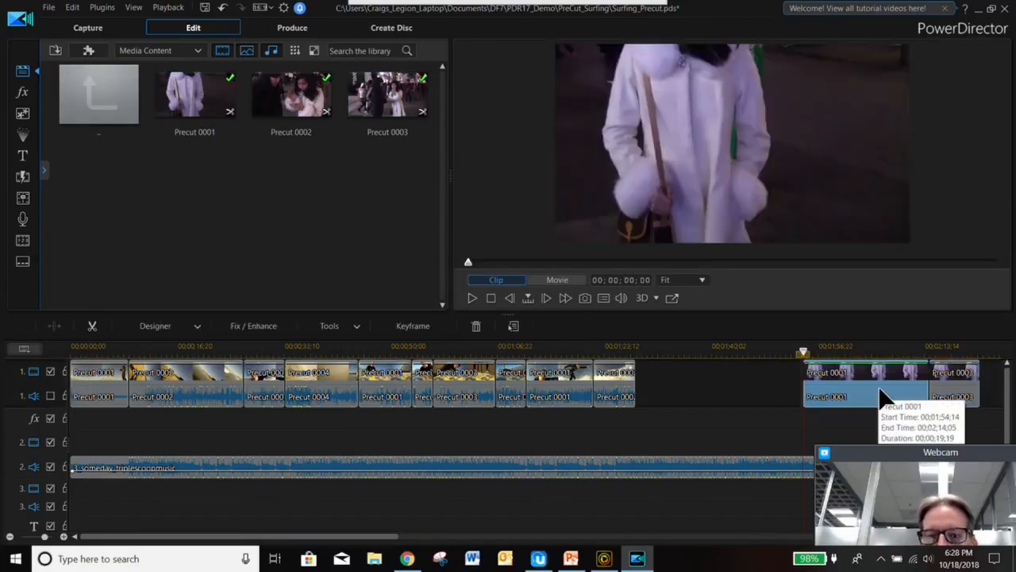
key("Delete")
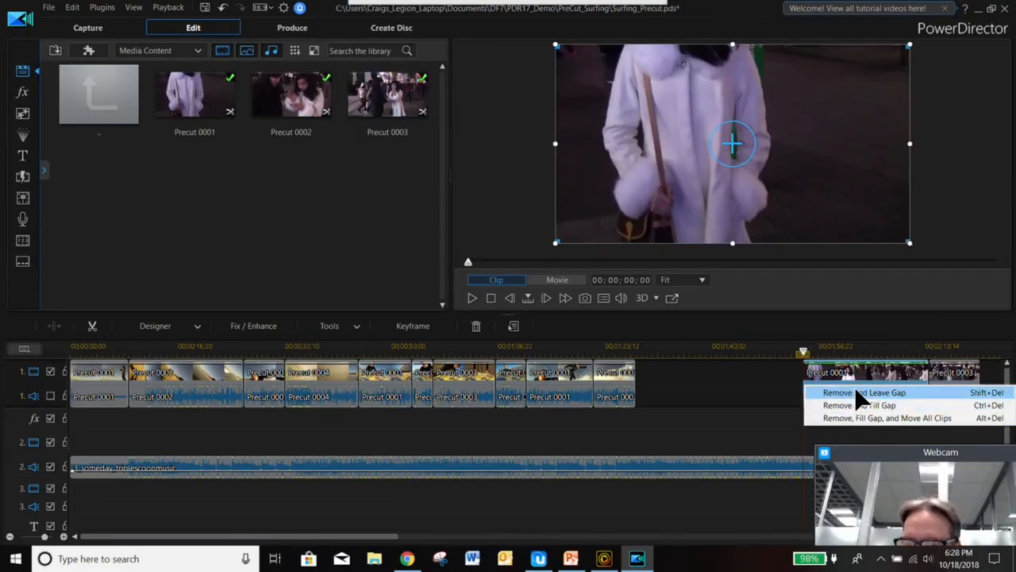
left_click(856, 391)
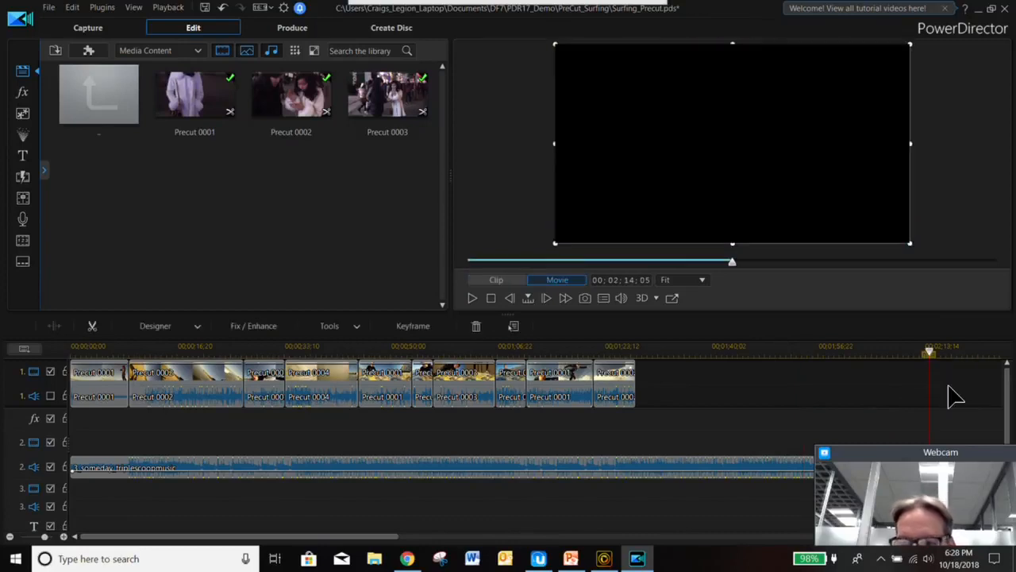
double_click(104, 95)
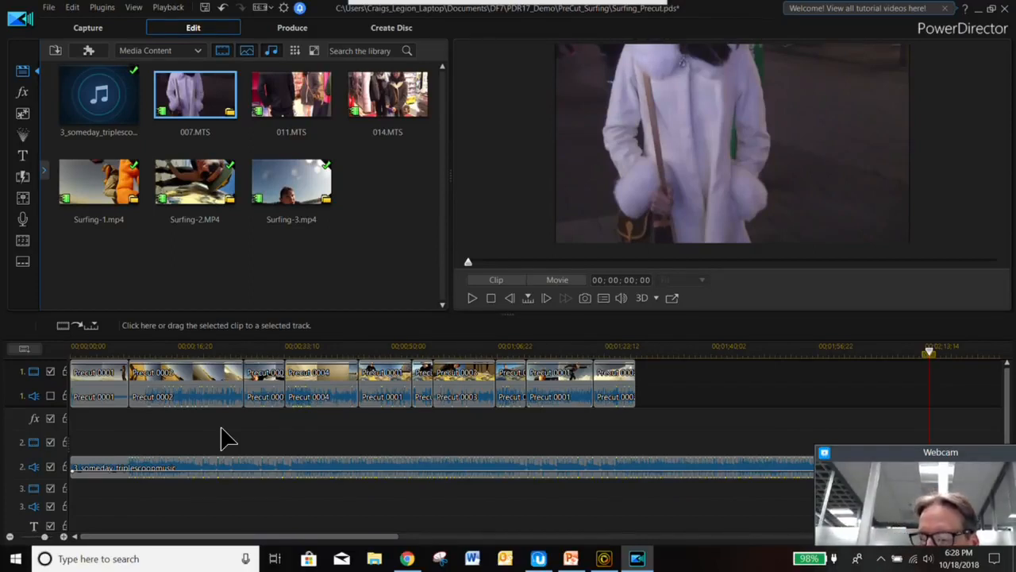
- Open the first timeline clip in Fix / Enhance and send it to ColorDirector for color grading
left_click(108, 384)
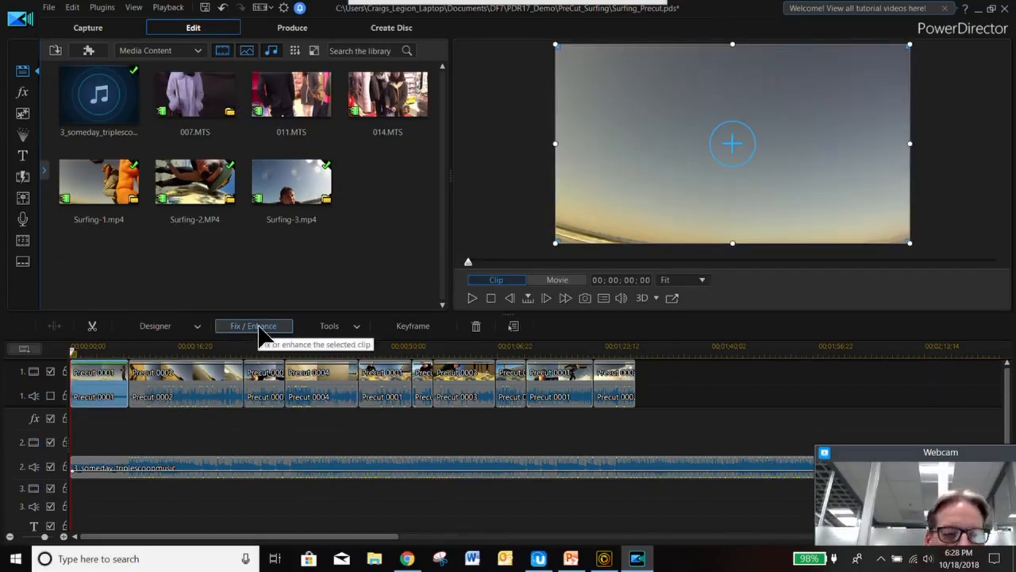
left_click(254, 326)
left_click(259, 326)
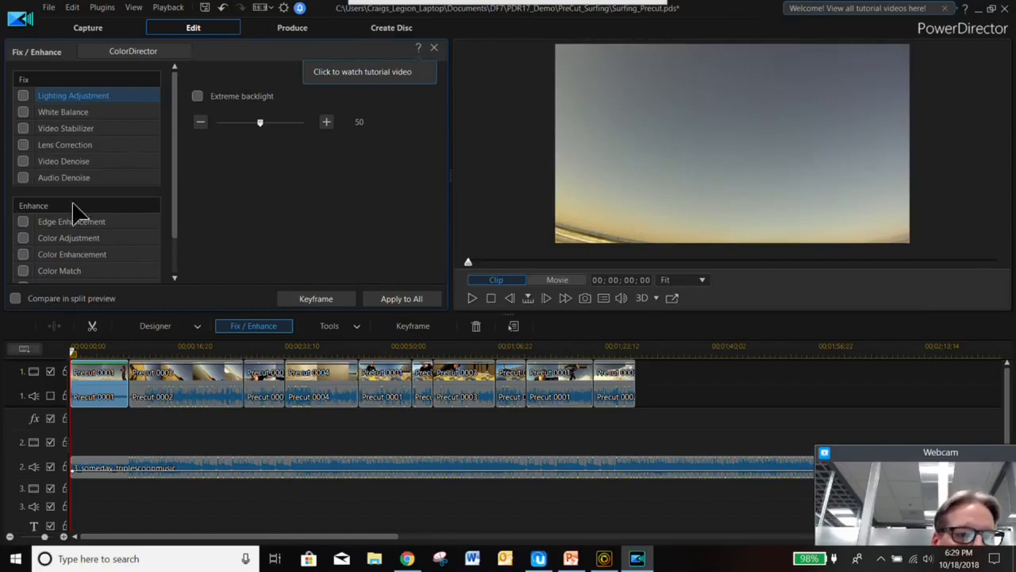
left_click(127, 60)
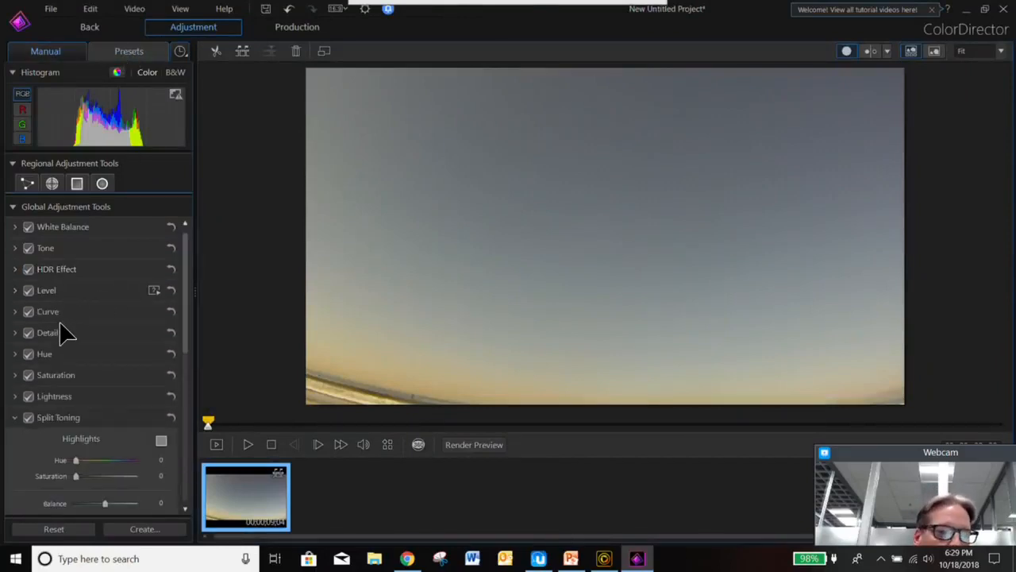
- Apply split toning to the clip with shadows at hue 74 and saturation 28, and highlights at hue 102 and saturation 27
scroll(186, 333, "down", 5)
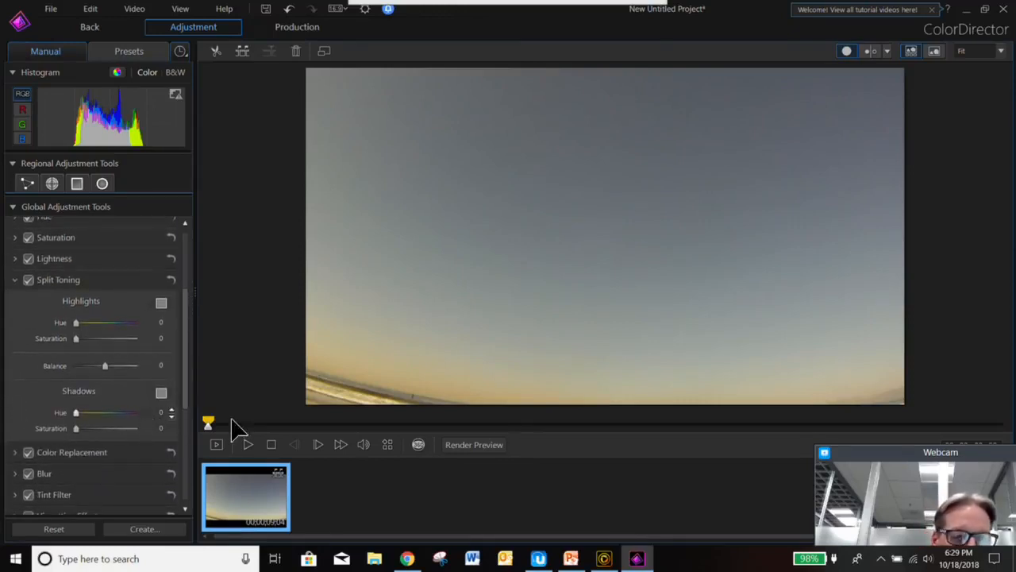
left_click(449, 425)
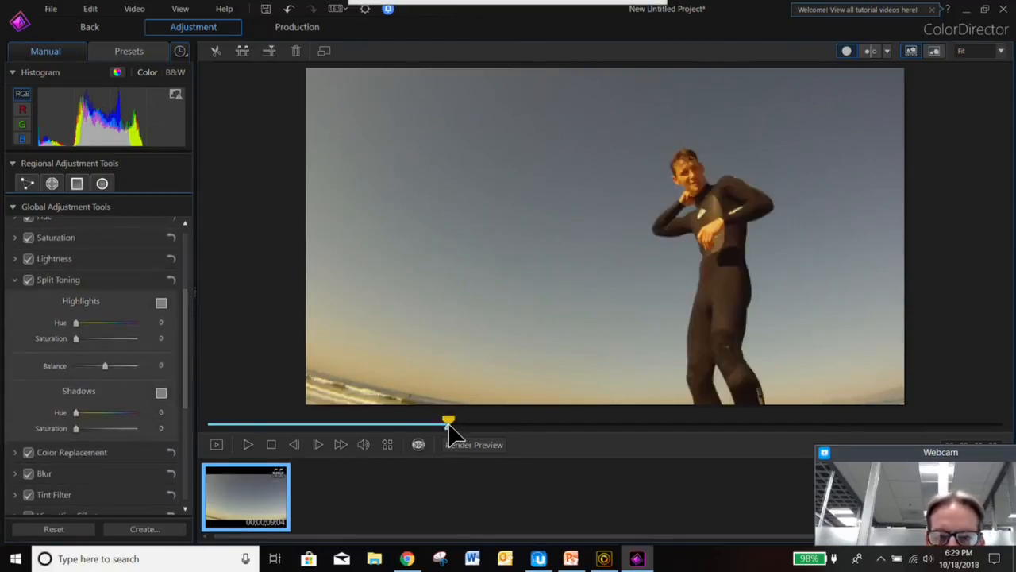
mouse_move(77, 428)
left_mouse_down()
mouse_move(90, 428)
mouse_move(91, 413)
left_mouse_up()
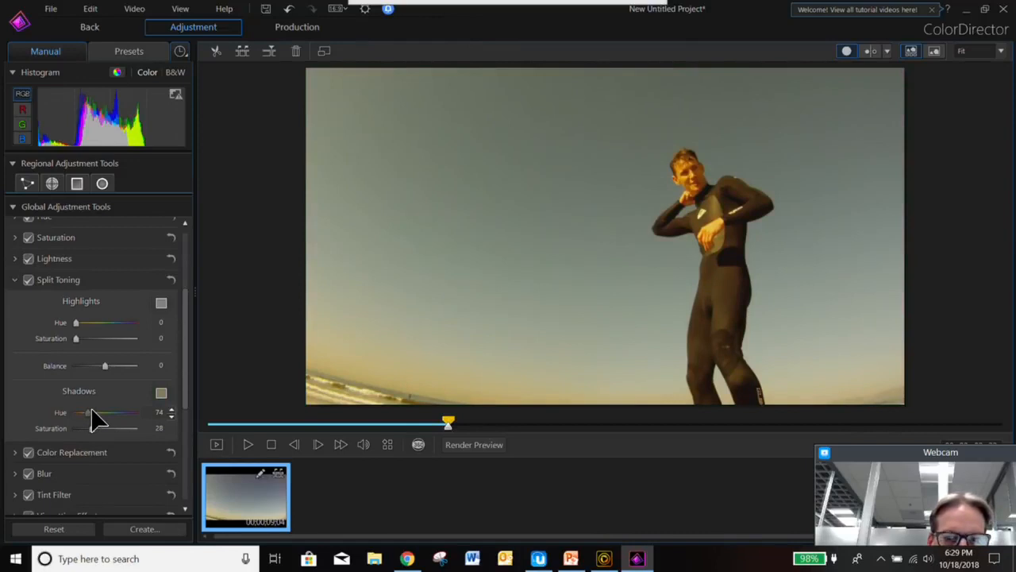
left_click_drag(77, 338, 93, 323)
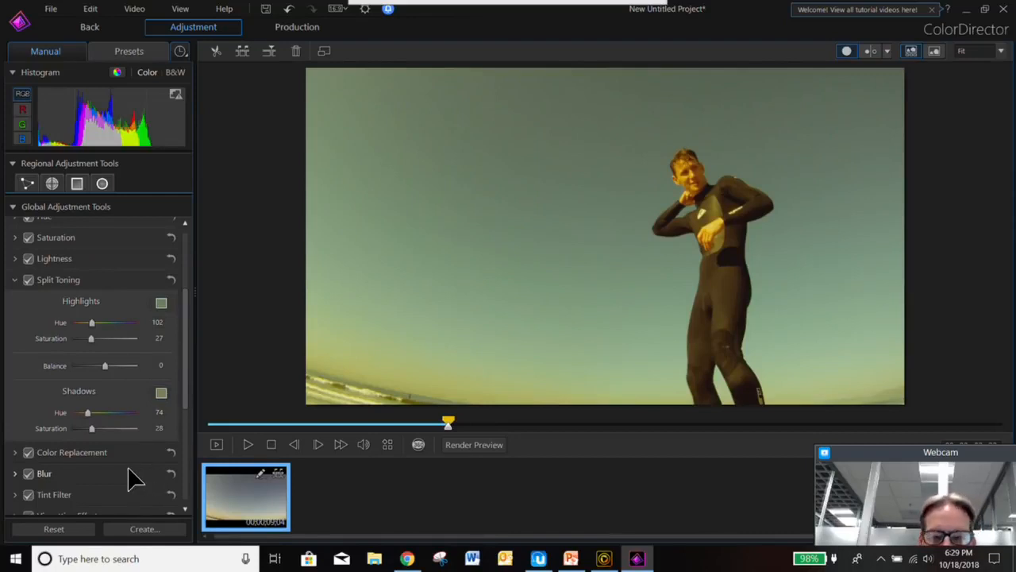
- Create a color lookup table from the grade, changing the description's ordinal to "3nd" and saving it as CraigFav_(4).cube in the Lute Test folder
left_click(165, 528)
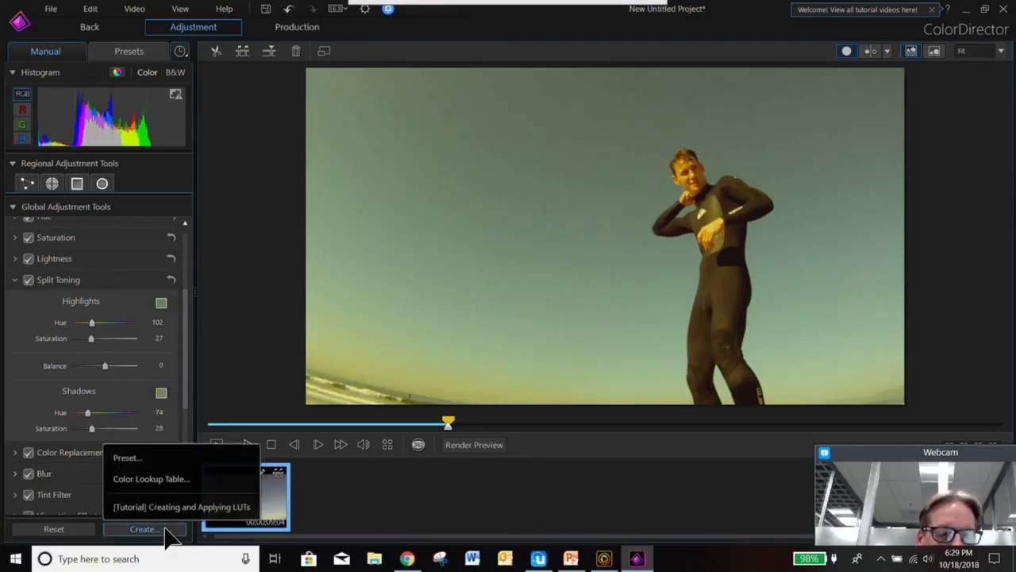
left_click(183, 479)
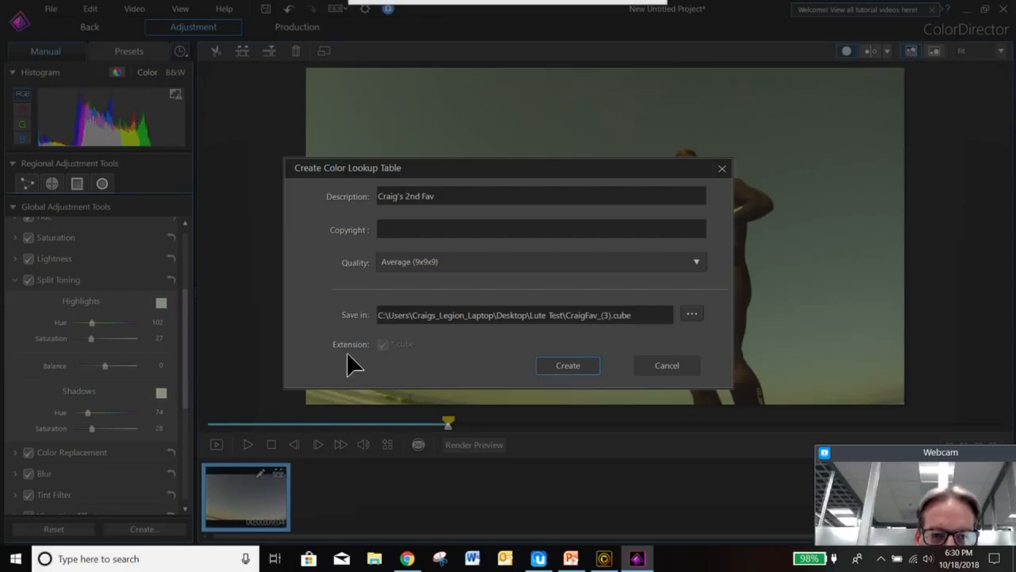
left_click(411, 199)
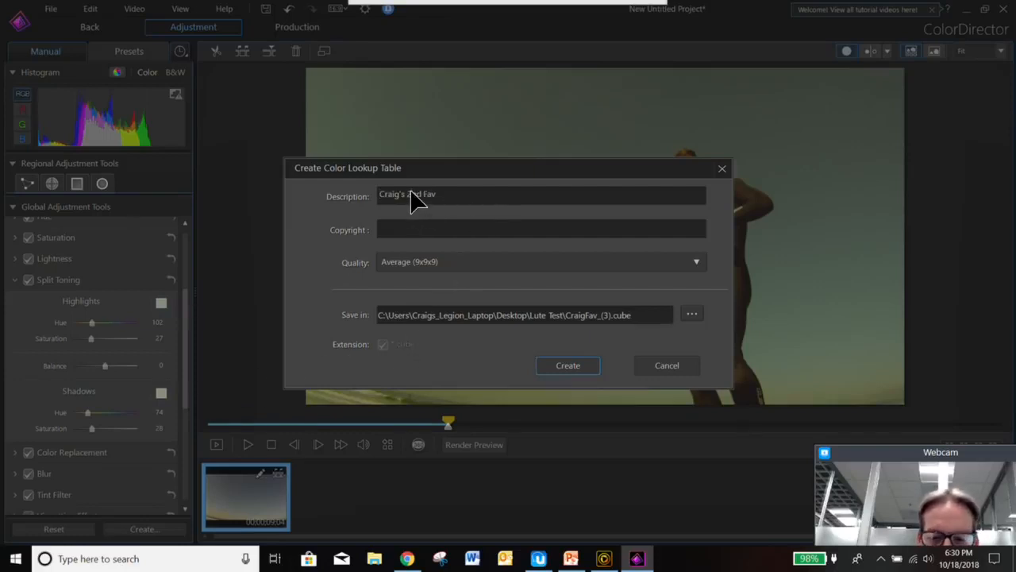
left_click(608, 314)
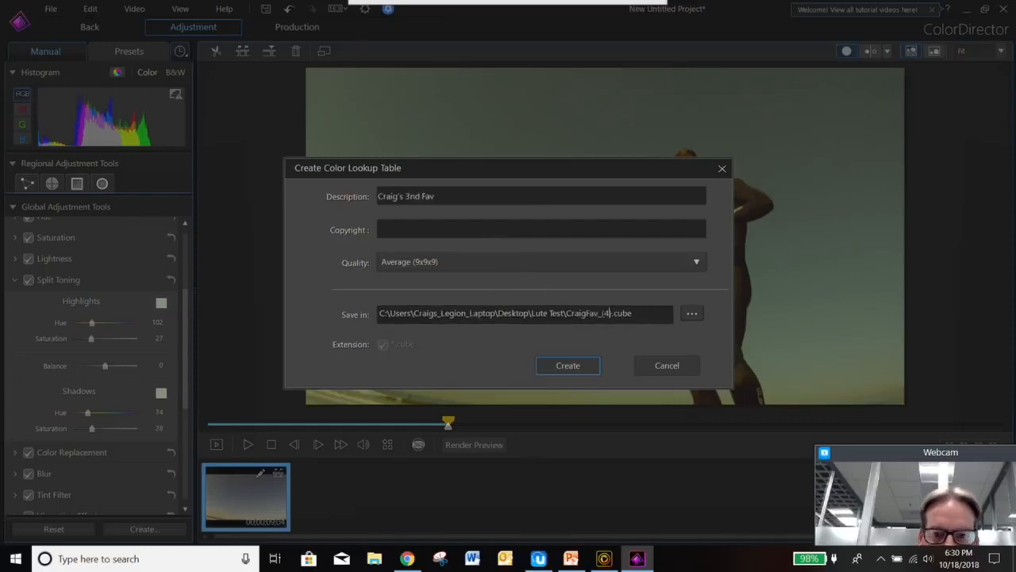
left_click(573, 366)
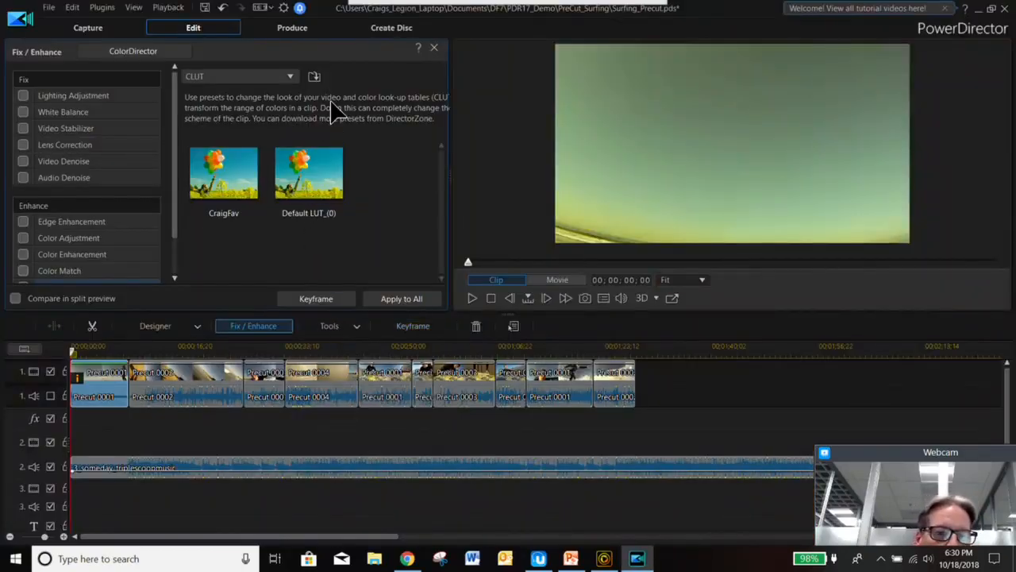
- Import CraigFav_(4).cube from the desktop's Lute Test folder as a CLUT and apply the clip's color preset to all clips on the track
left_click(314, 77)
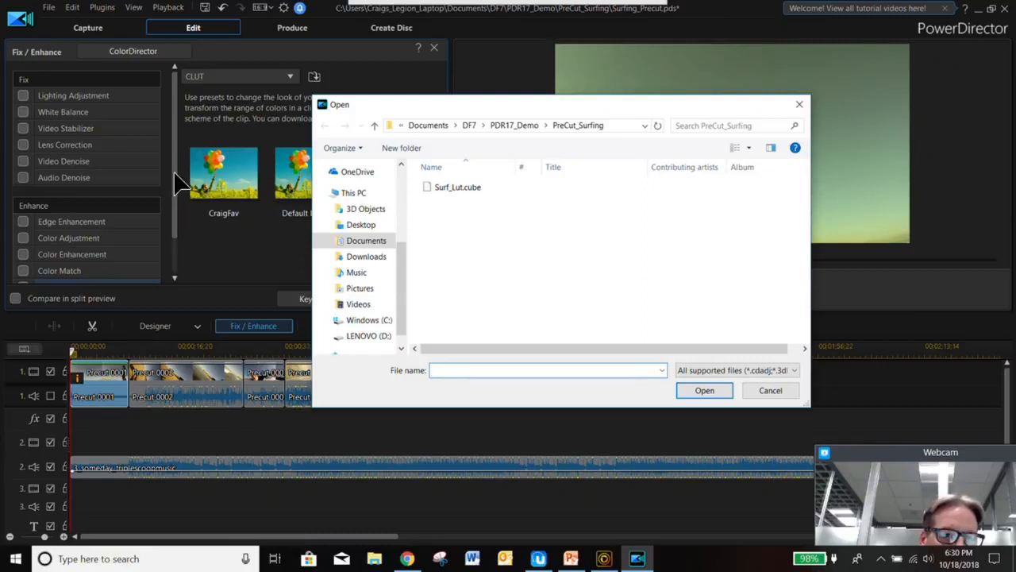
left_click(766, 391)
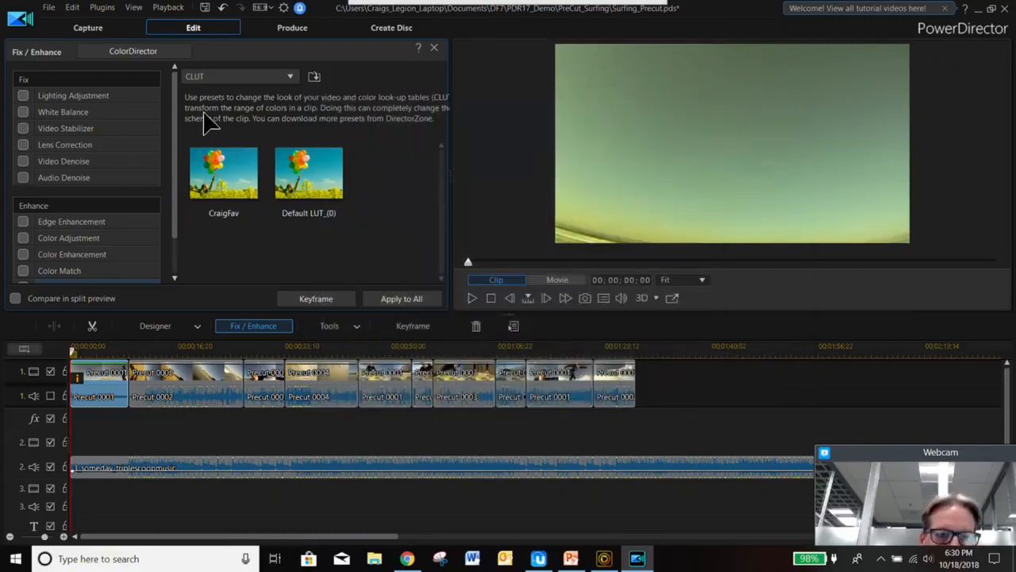
left_click_drag(177, 131, 172, 182)
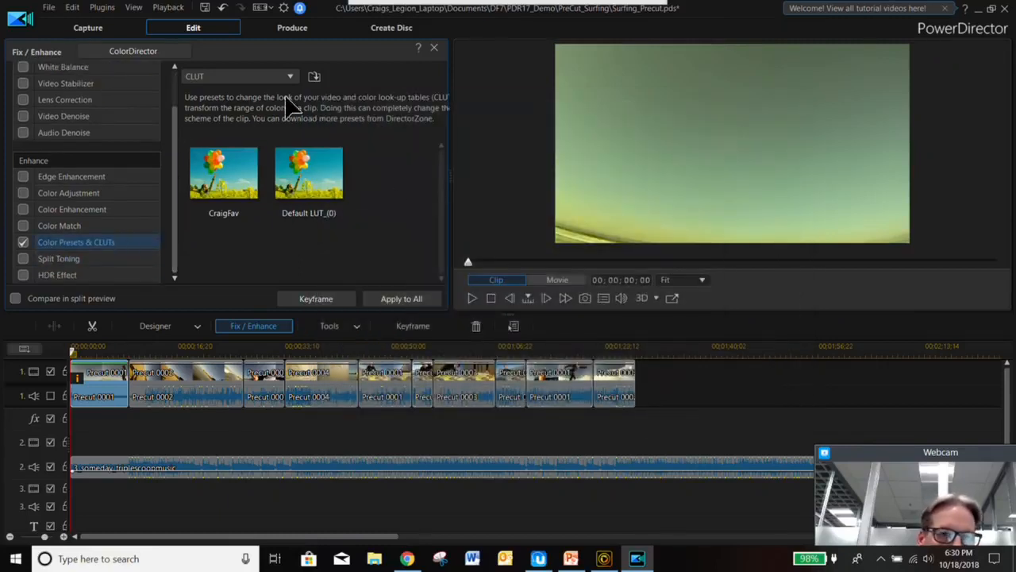
left_click(314, 76)
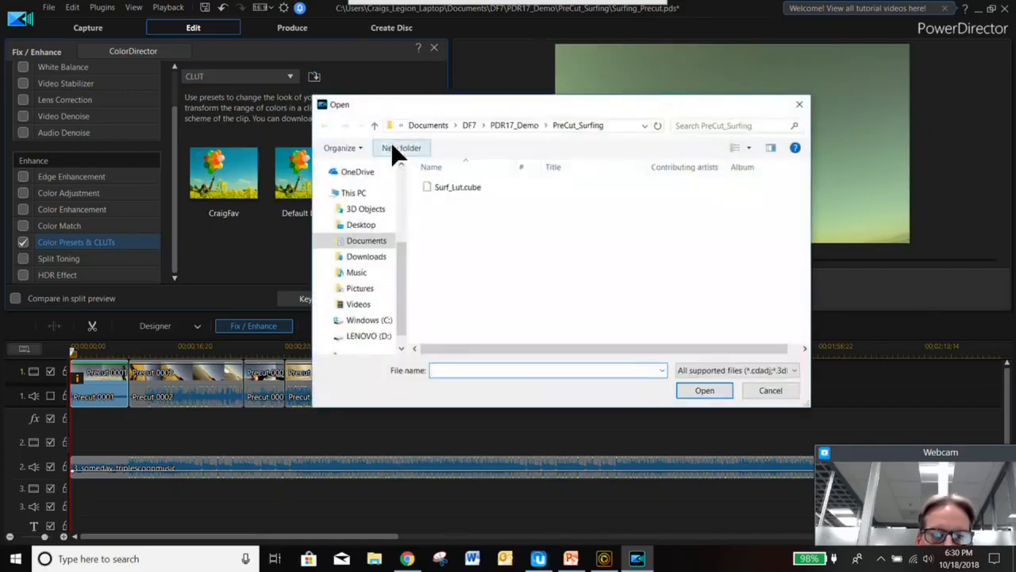
left_click(375, 224)
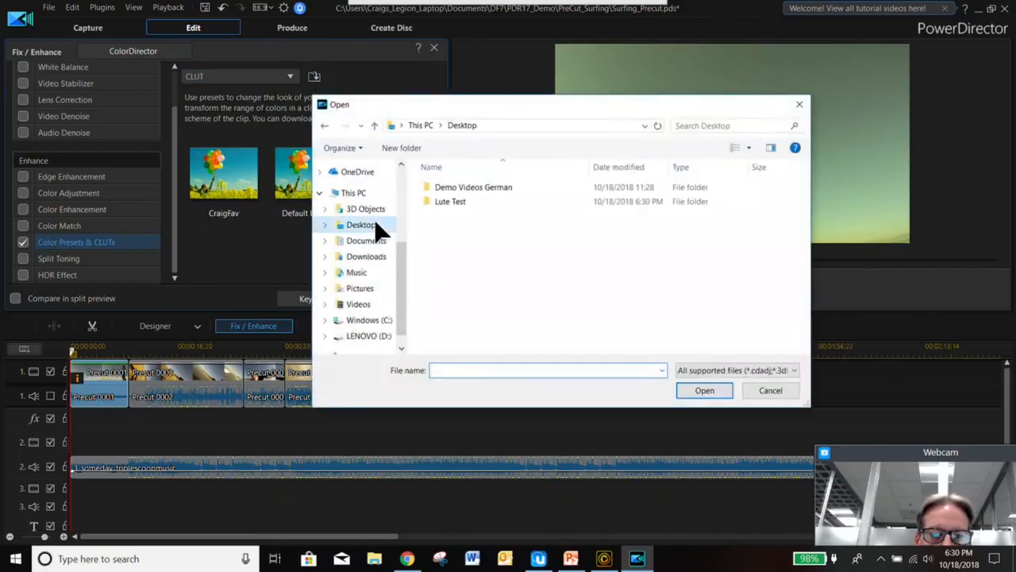
double_click(447, 202)
left_click(494, 215)
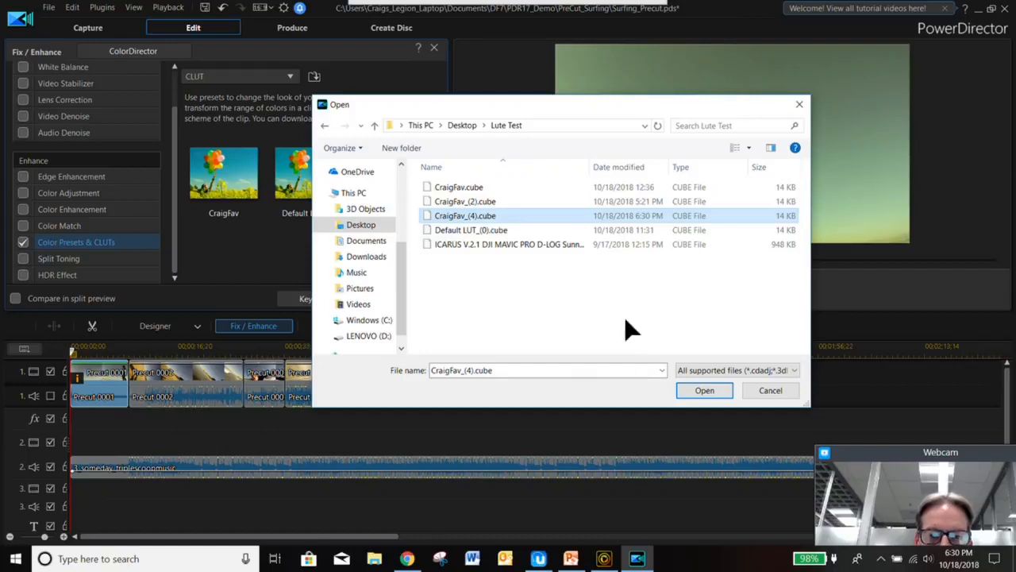
left_click(702, 389)
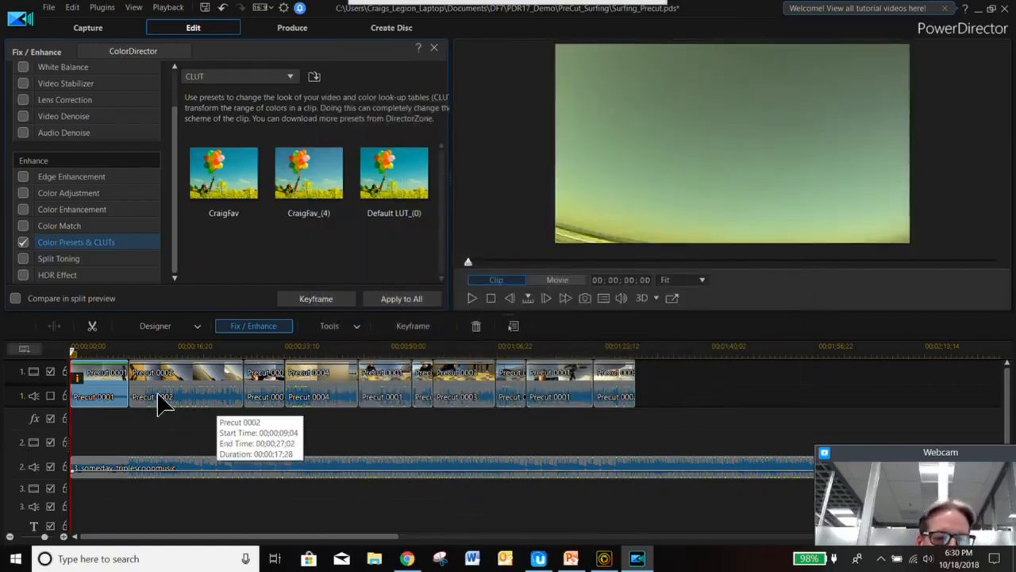
left_click(411, 300)
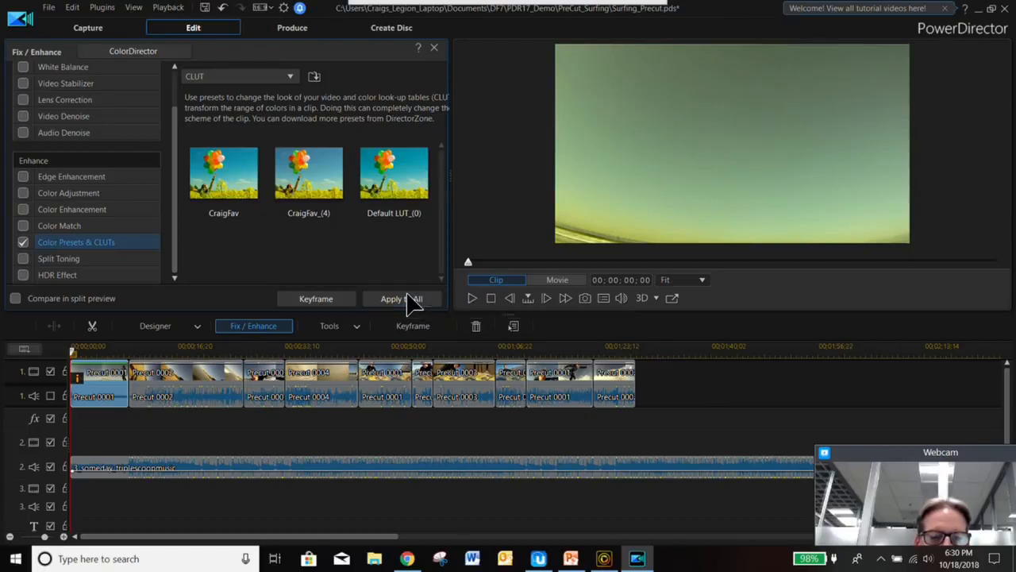
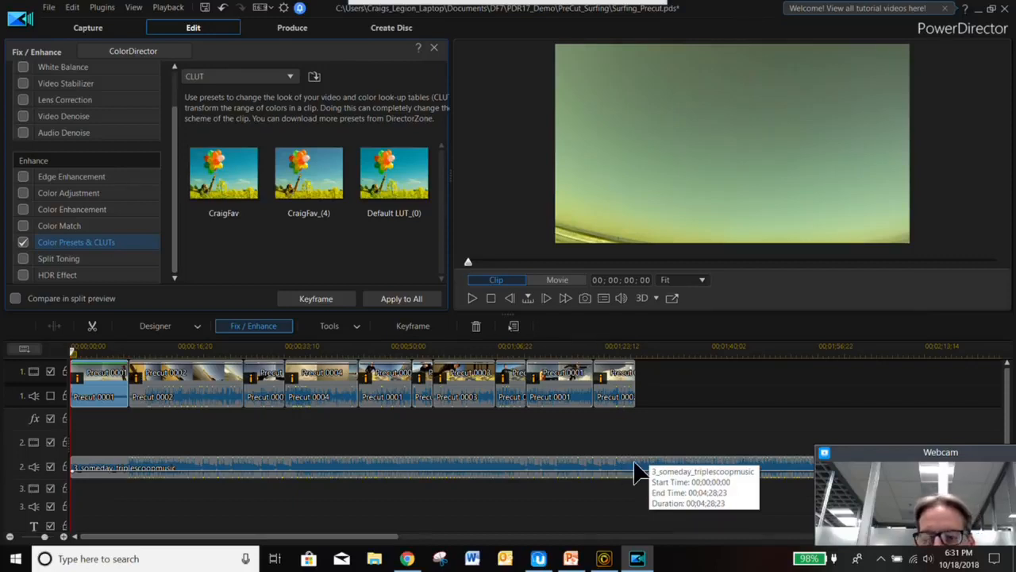
- Send the timeline's music clip to AudioDirector and place 3_someday_triplescoopmusic.mp3 at the start of Track 1 in the Mix room
mouse_move(895, 459)
left_mouse_down()
mouse_move(879, 496)
mouse_move(888, 460)
mouse_move(878, 460)
left_mouse_up()
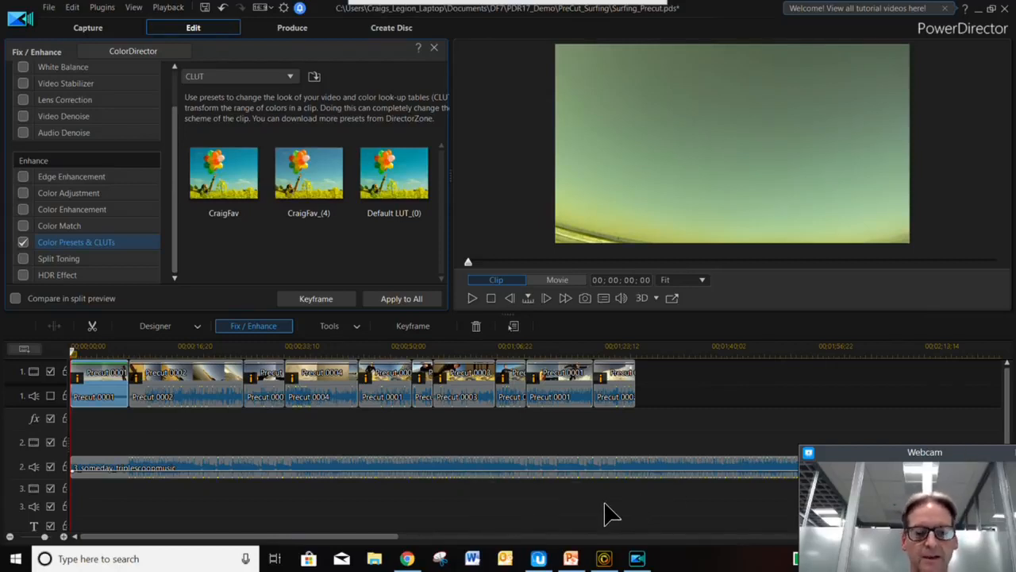
left_click(425, 475)
left_click(255, 328)
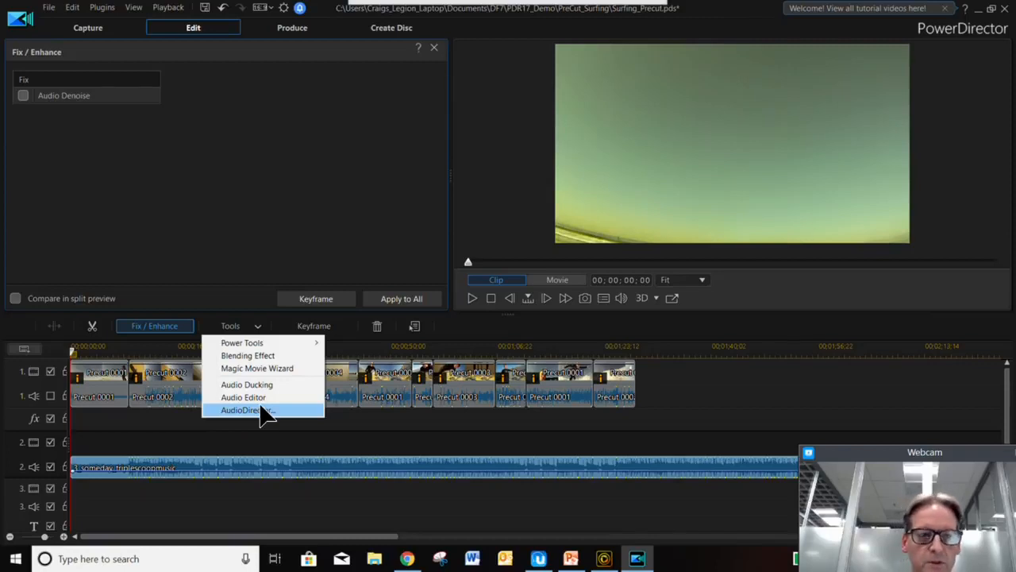
left_click(246, 410)
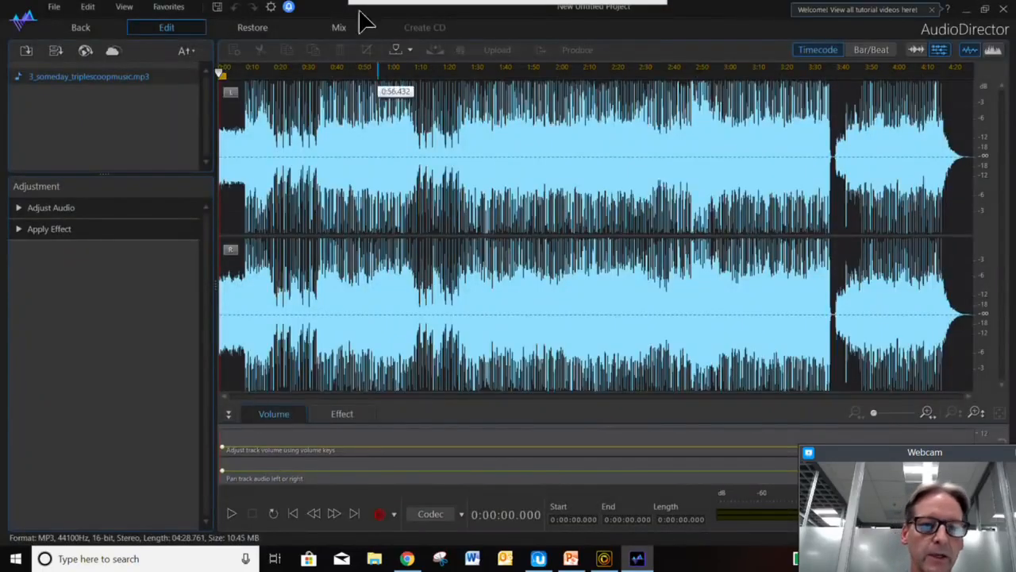
left_click(339, 29)
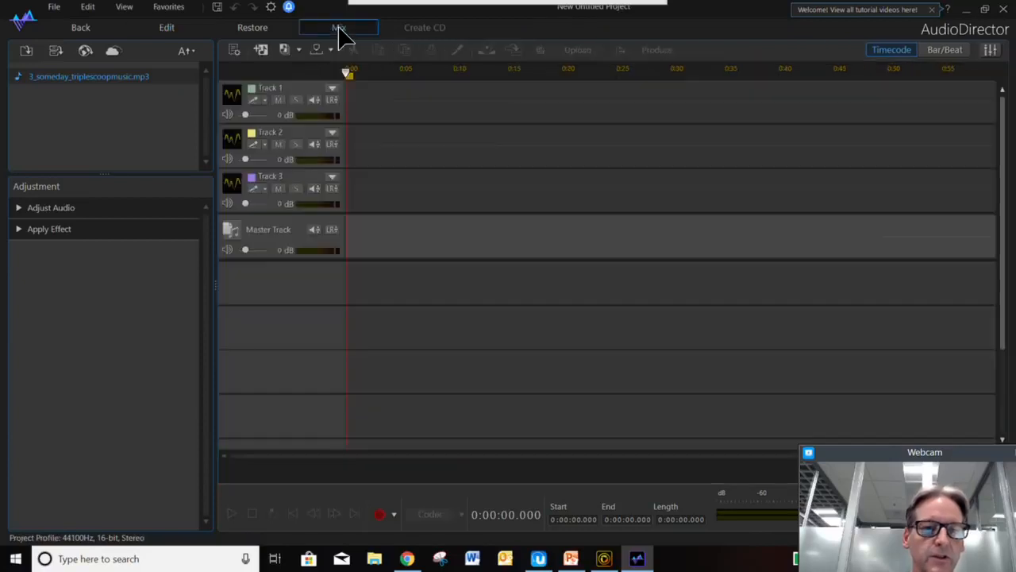
left_click_drag(72, 78, 349, 101)
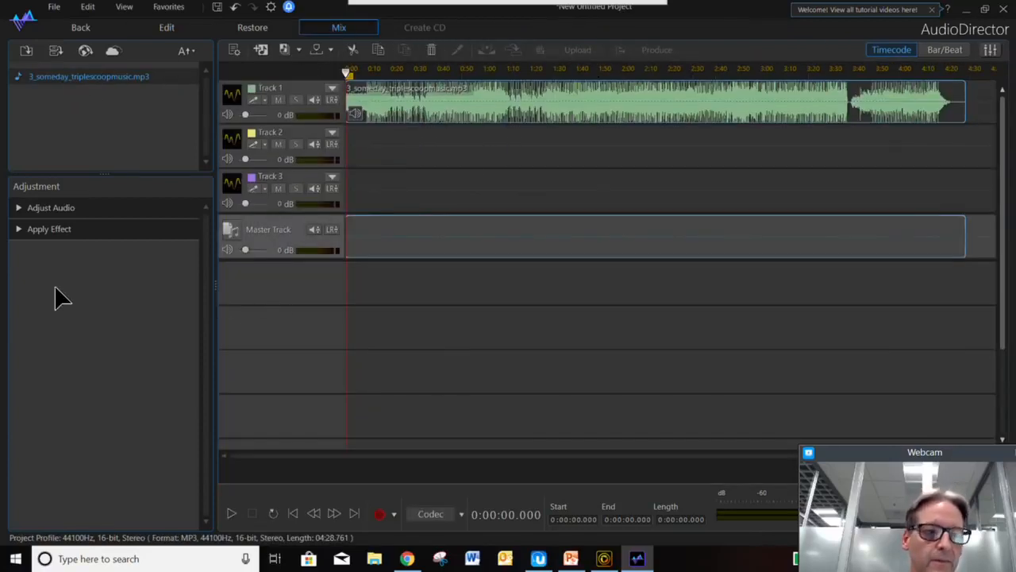
- Adjust the Track 1 music to a length of 0:01:30.000 using auto remix and move the playhead to about 0:38
left_click(19, 208)
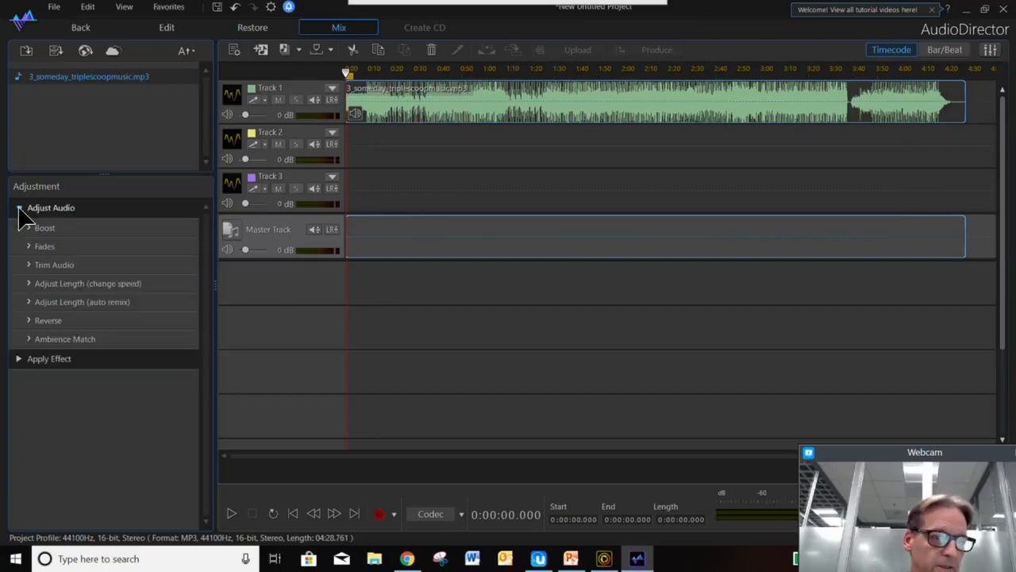
left_click(30, 303)
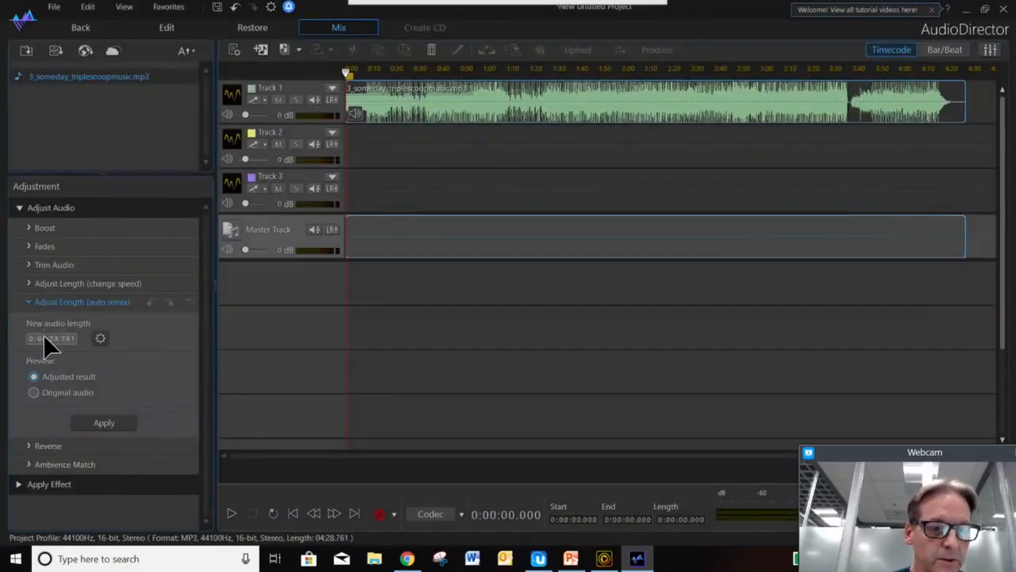
left_click(43, 337)
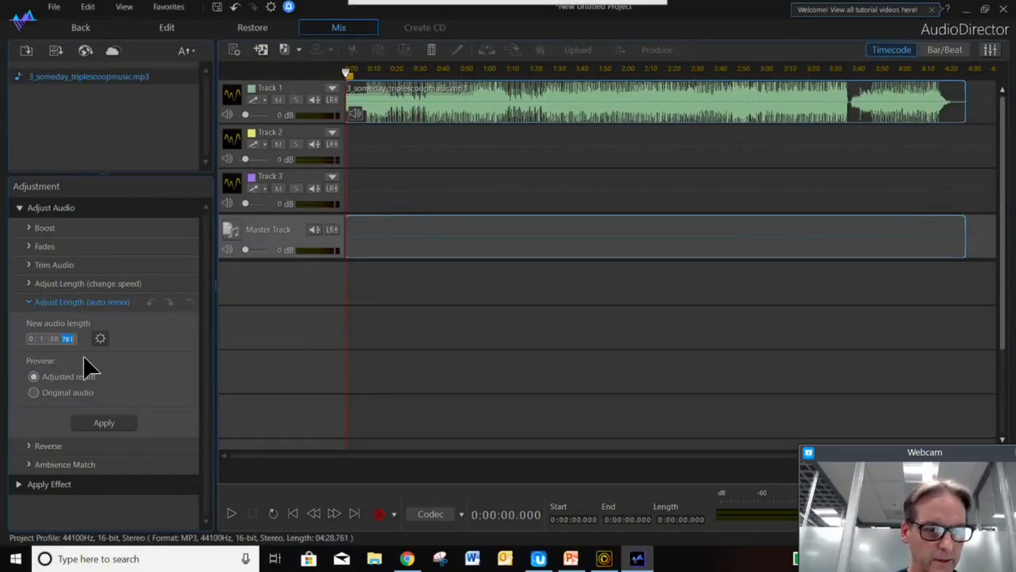
left_click(93, 420)
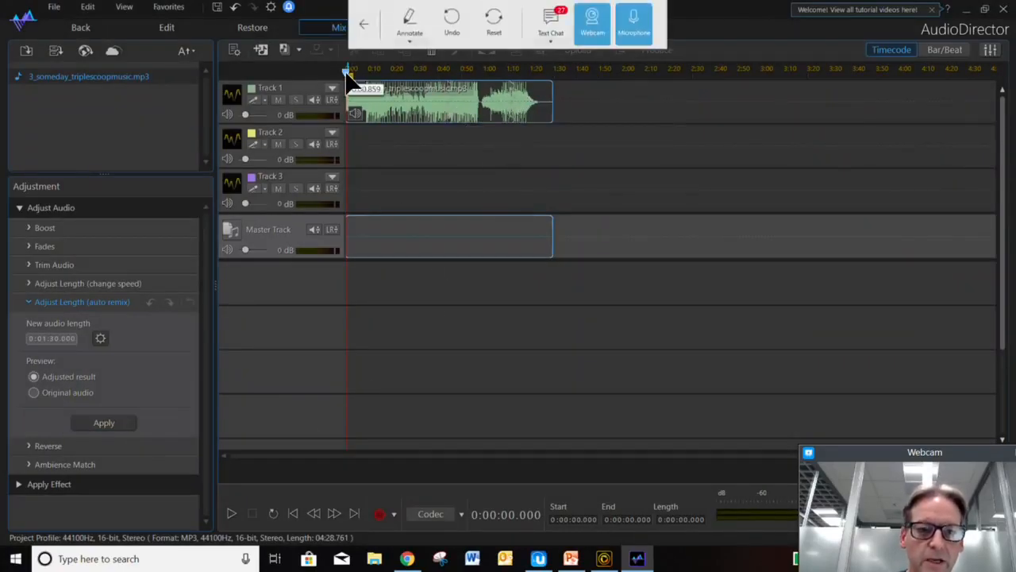
left_click_drag(350, 71, 438, 70)
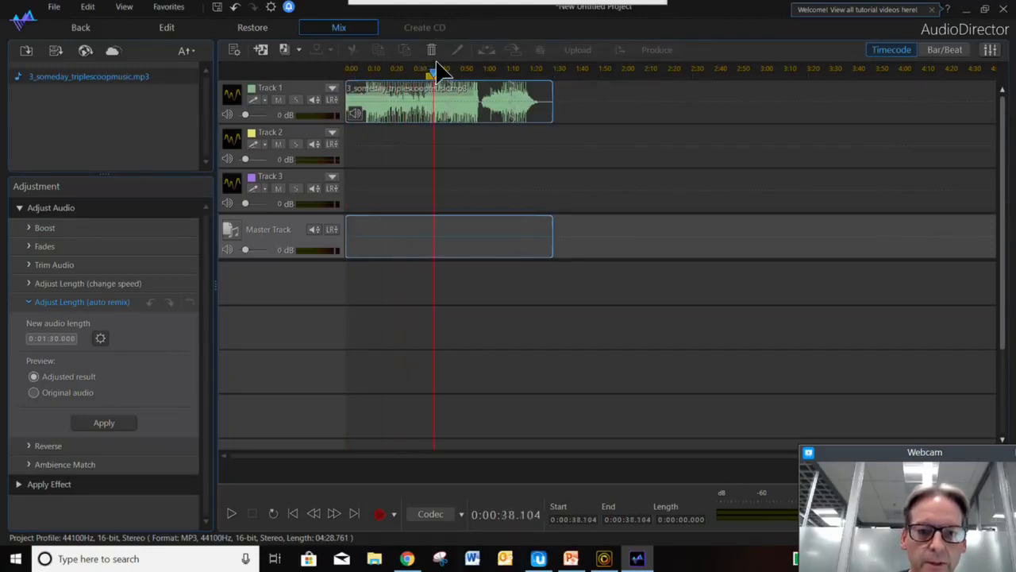
- Play the remixed music from about 0:38 and again from about 1:04, stopping playback after each preview
left_click(233, 514)
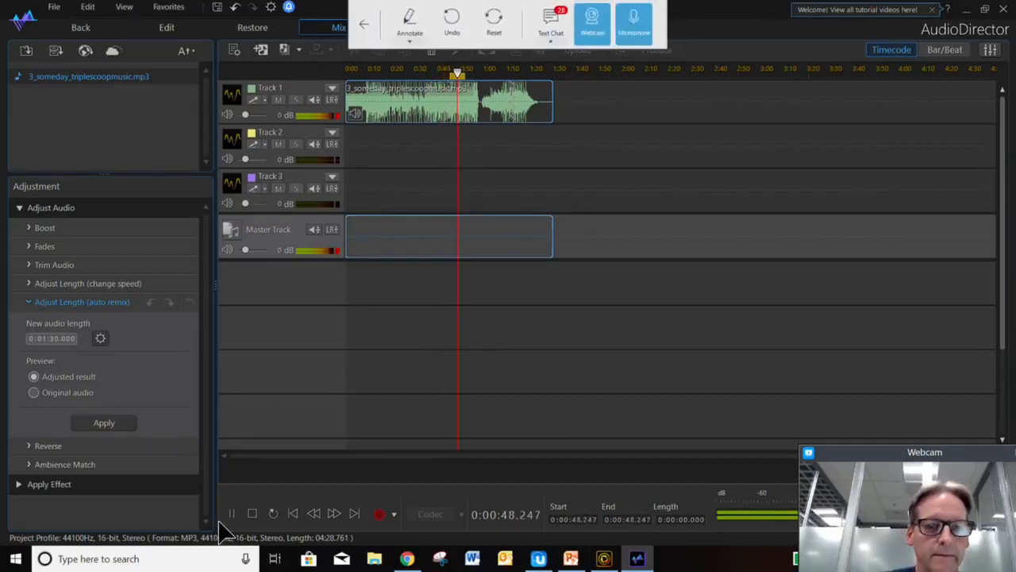
left_click(253, 514)
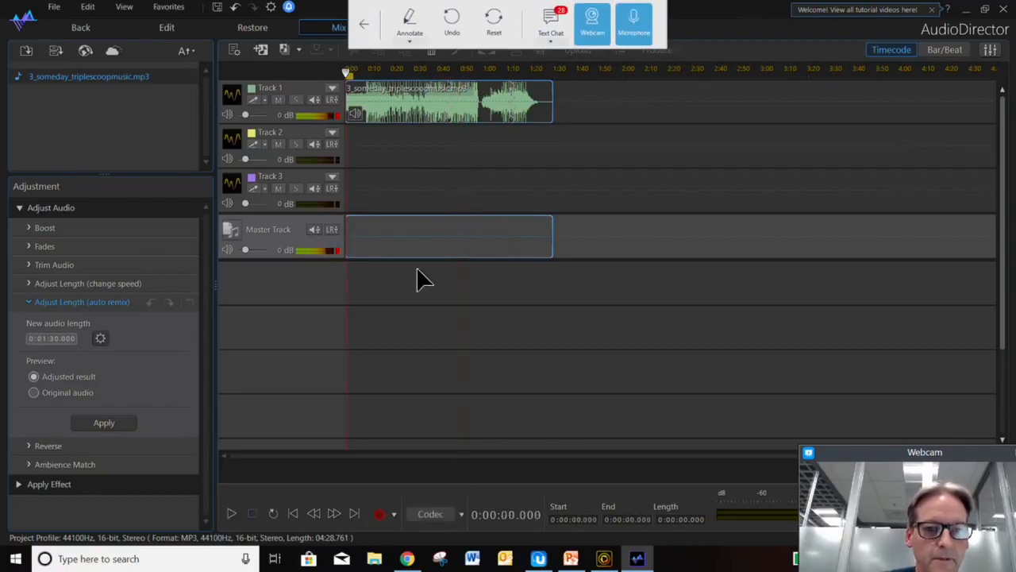
left_click(496, 75)
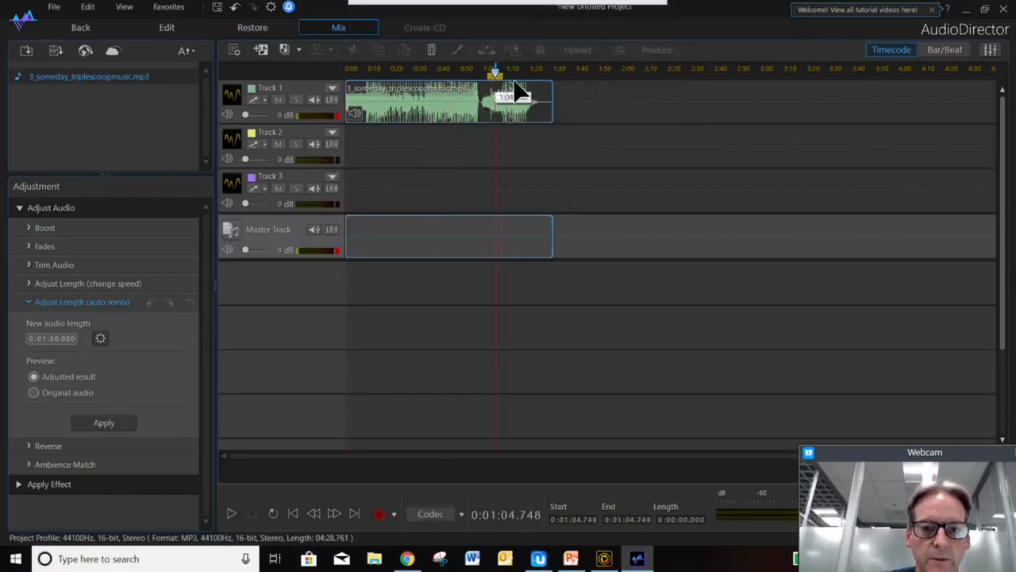
left_click(232, 514)
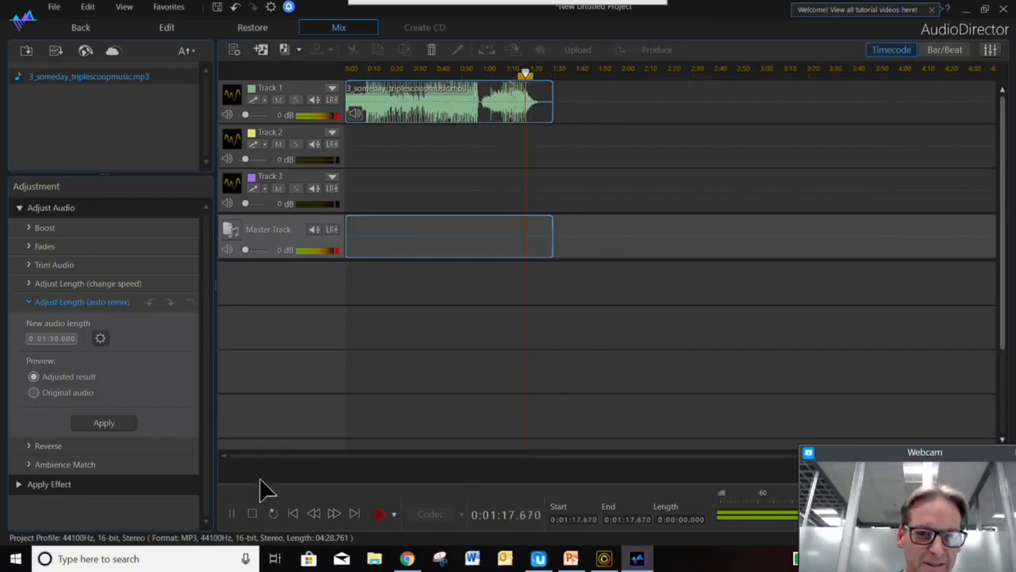
left_click(252, 513)
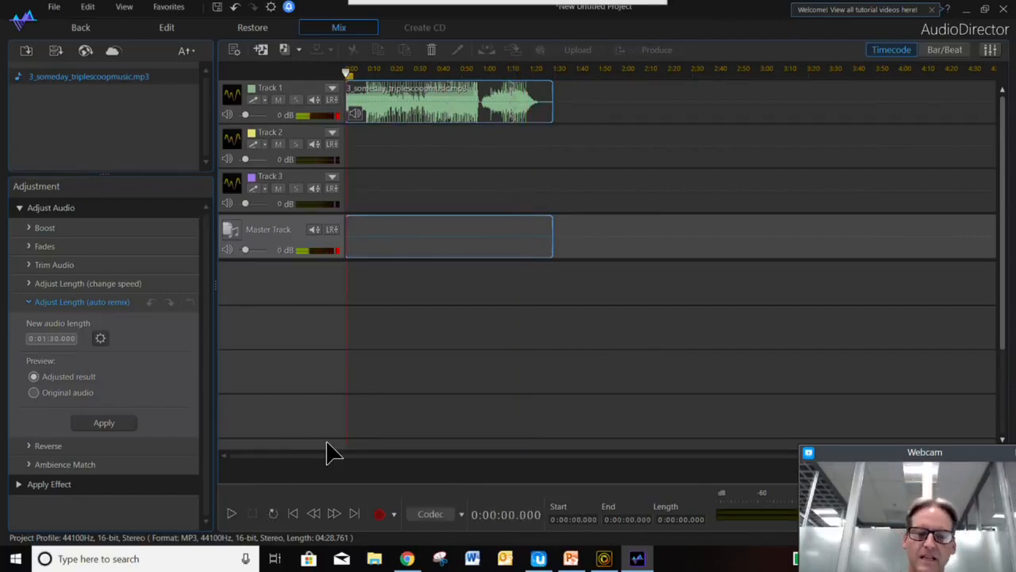
- Return the remixed music to the PowerDirector timeline, and shift all video clips and the music together to start at 00;00;27;22
left_click(78, 29)
left_click(427, 322)
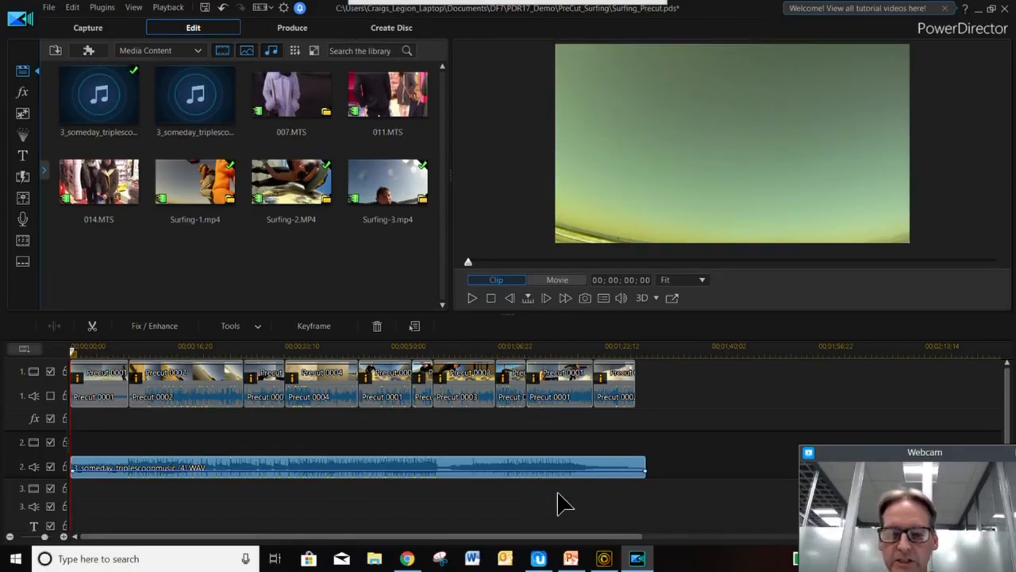
left_click_drag(694, 486, 94, 388)
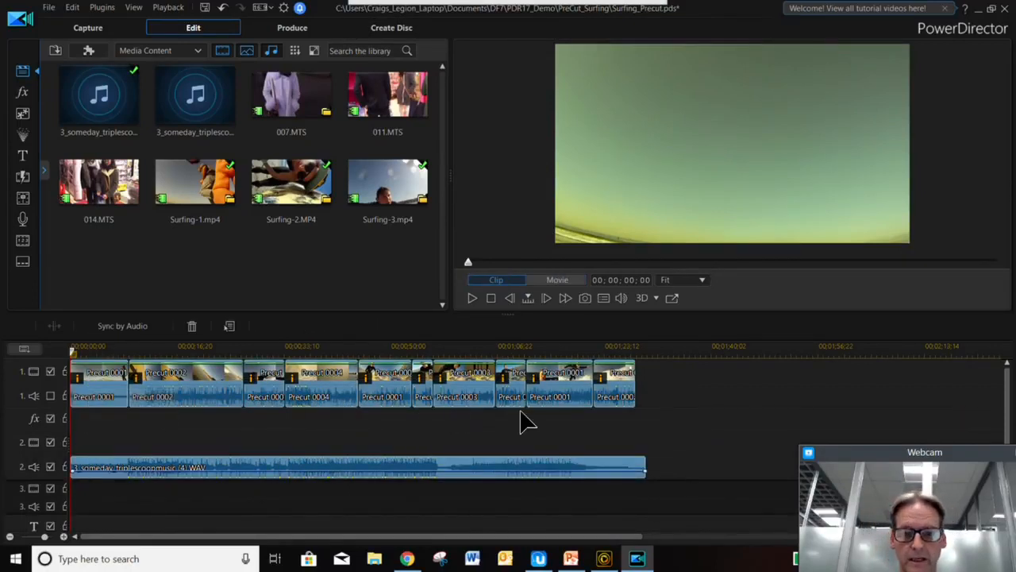
left_click_drag(601, 386, 782, 383)
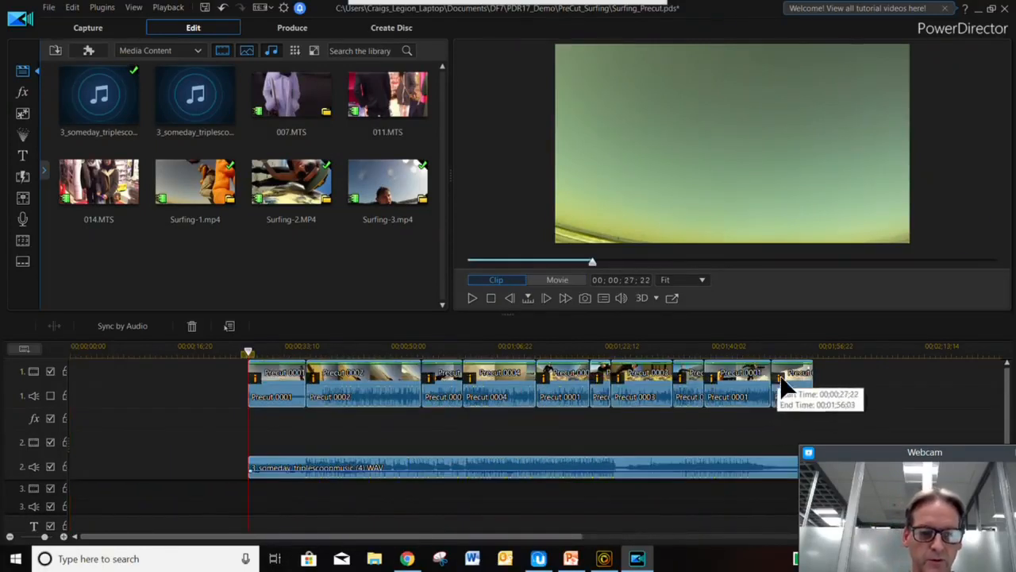
left_click(197, 431)
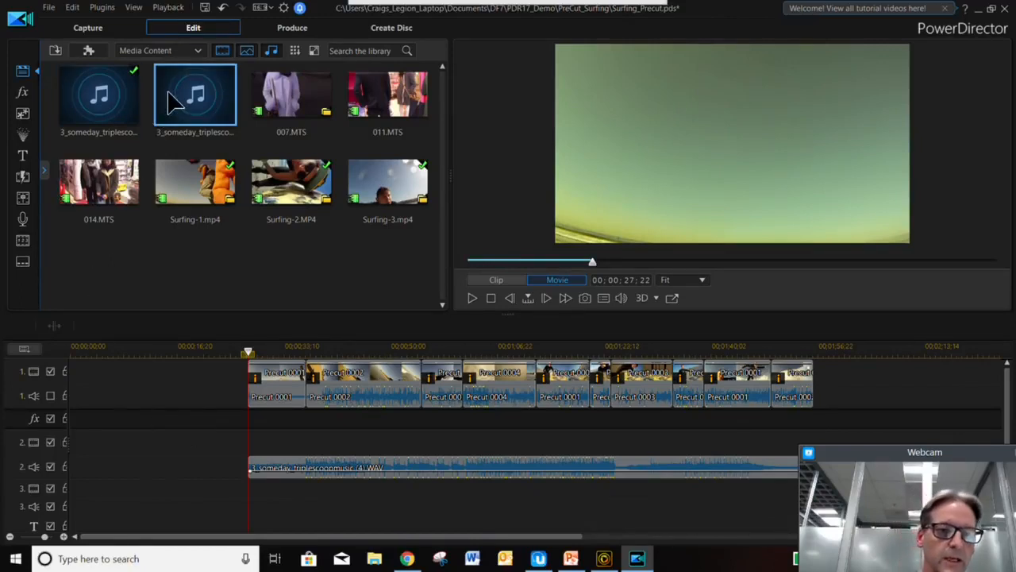
- Preview the Opening-thunder-fx project from My Projects and insert it on track 2 directly before the music
left_click(194, 51)
left_click(178, 131)
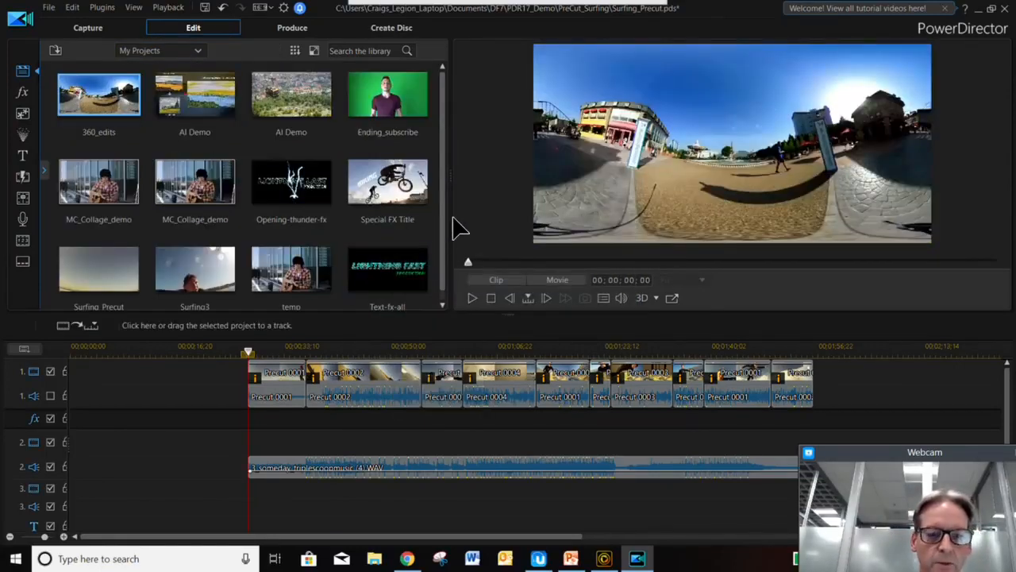
left_click(293, 186)
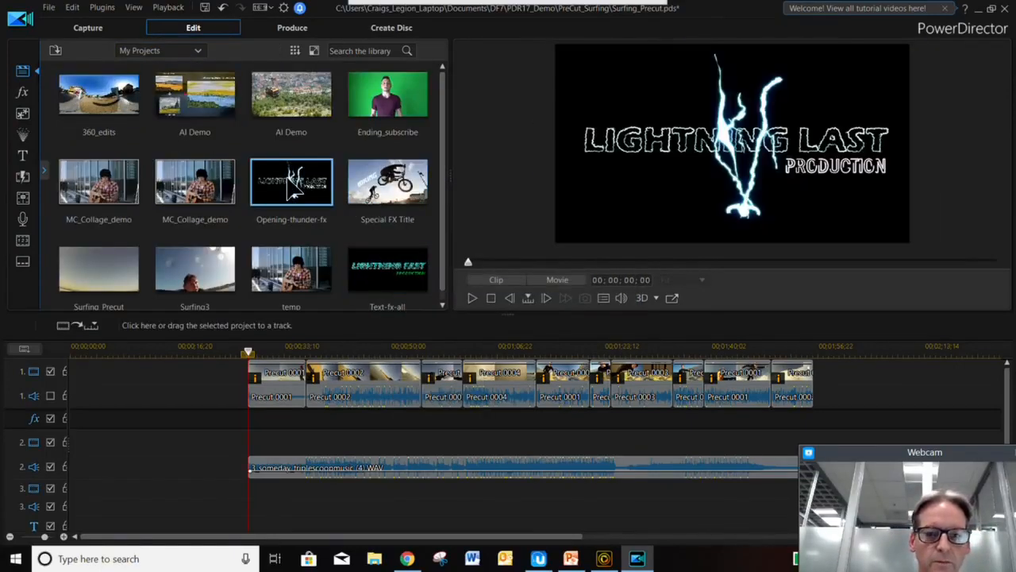
left_click(474, 299)
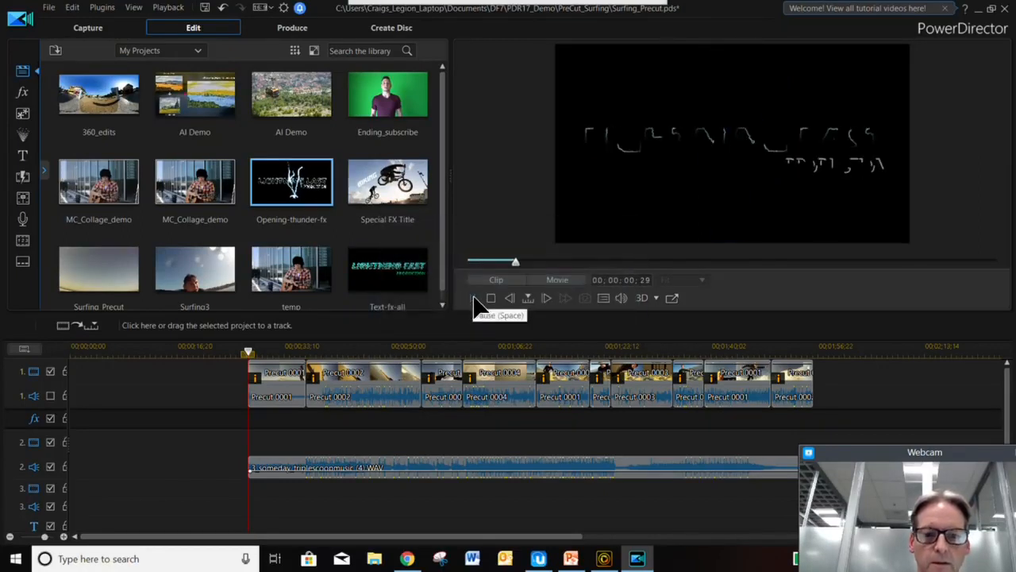
left_click(474, 298)
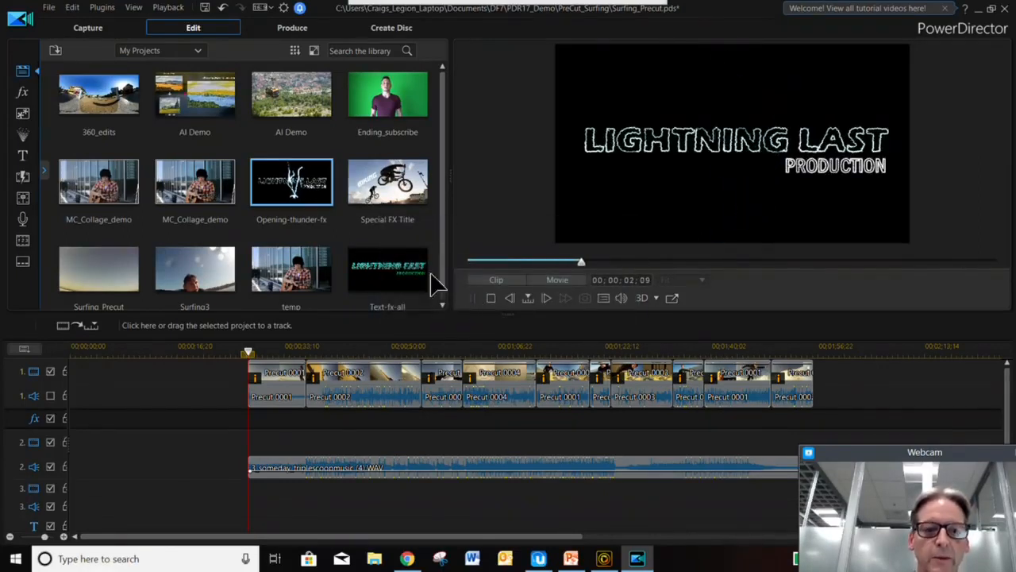
left_click_drag(306, 197, 182, 479)
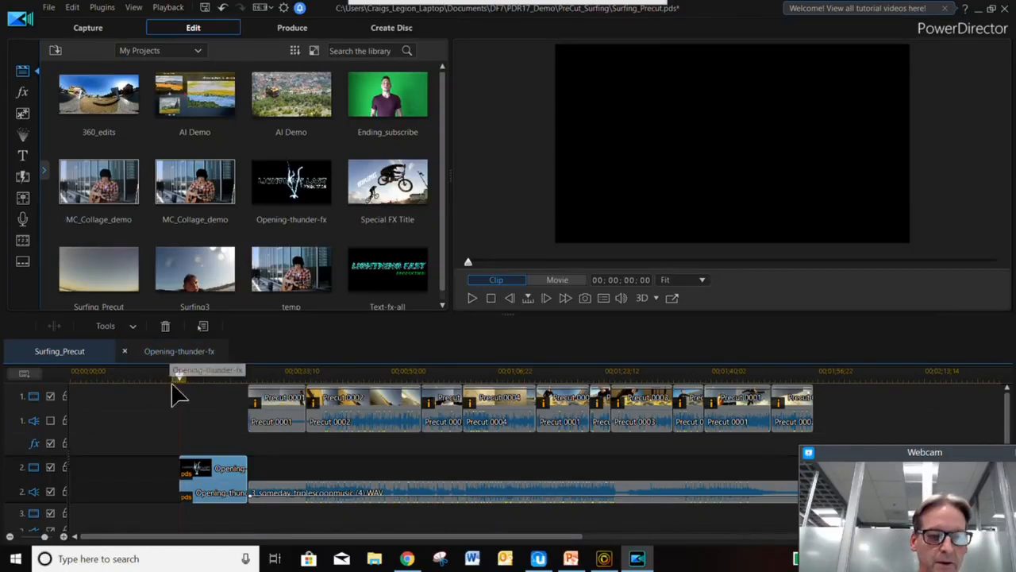
- Open the nested Opening-thunder-fx timeline and play its title into the Ball lightning section
left_click(167, 353)
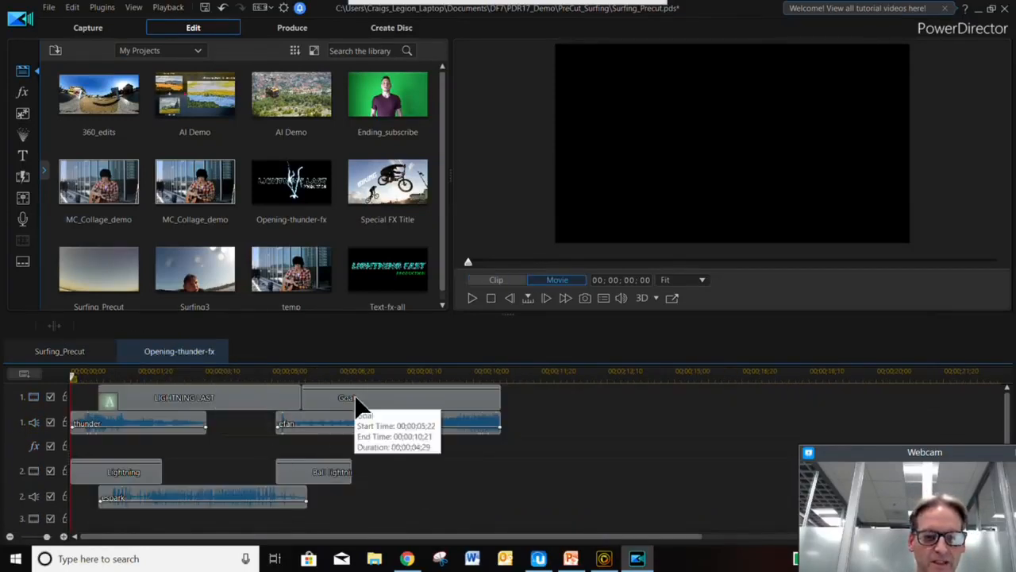
left_click(474, 299)
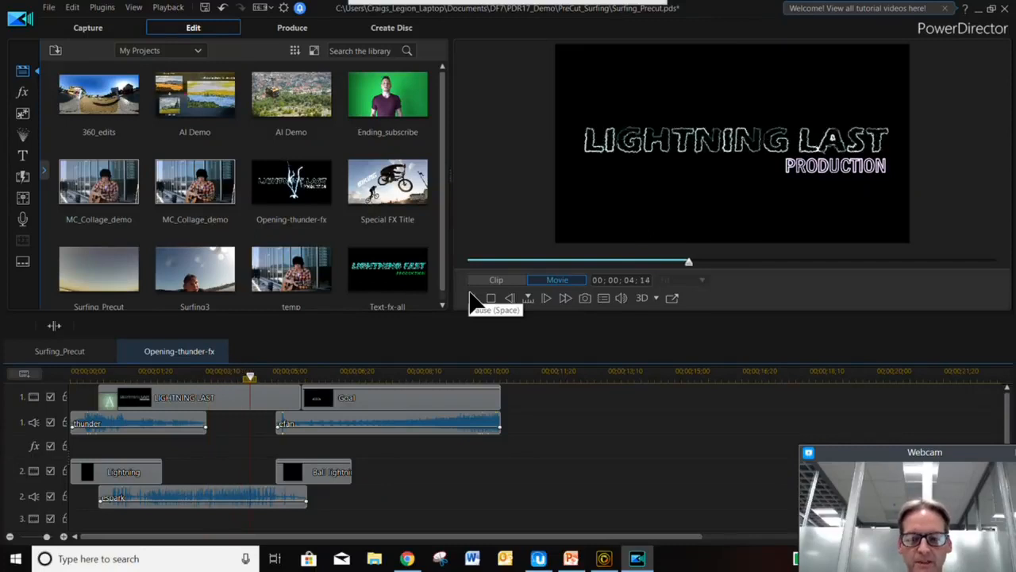
left_click(475, 300)
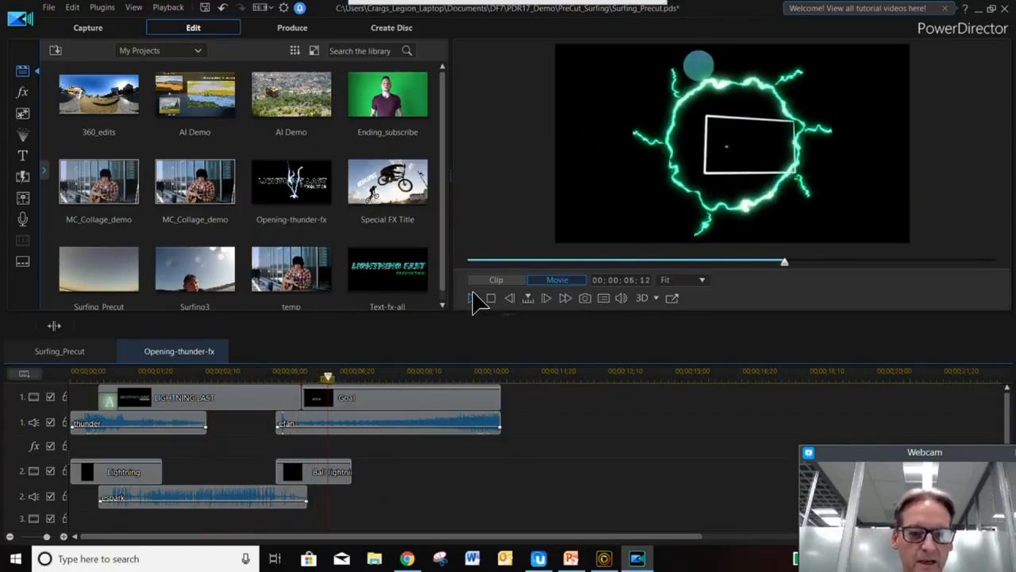
- Return to the Surfing_Precut timeline and play the nested opening through into the first precut clip
left_click(60, 351)
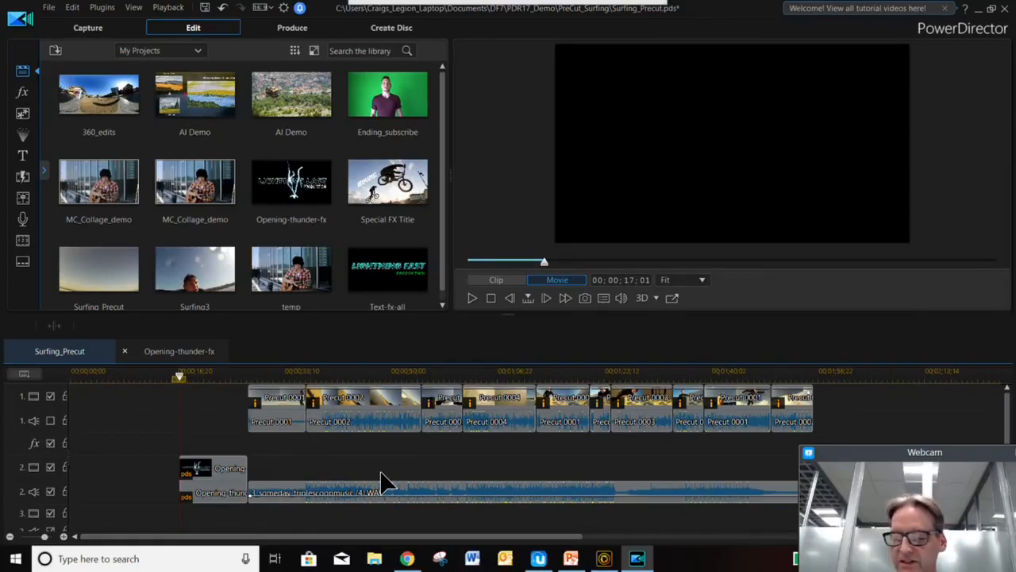
left_click(473, 300)
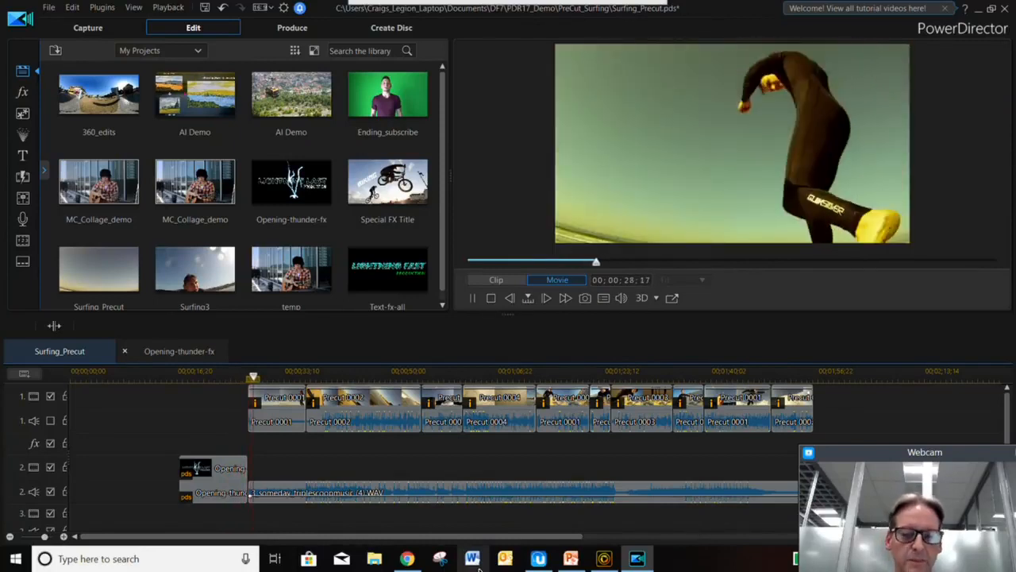
left_click(491, 298)
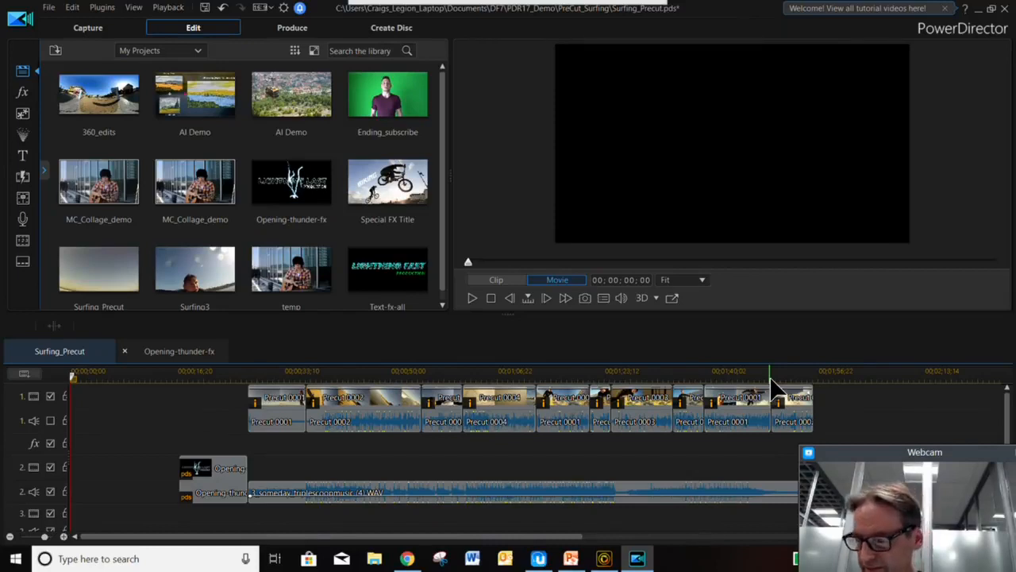
- Insert the Ending_subscribe project on track 2 directly after the end of the music
scroll(762, 383, "down", 1)
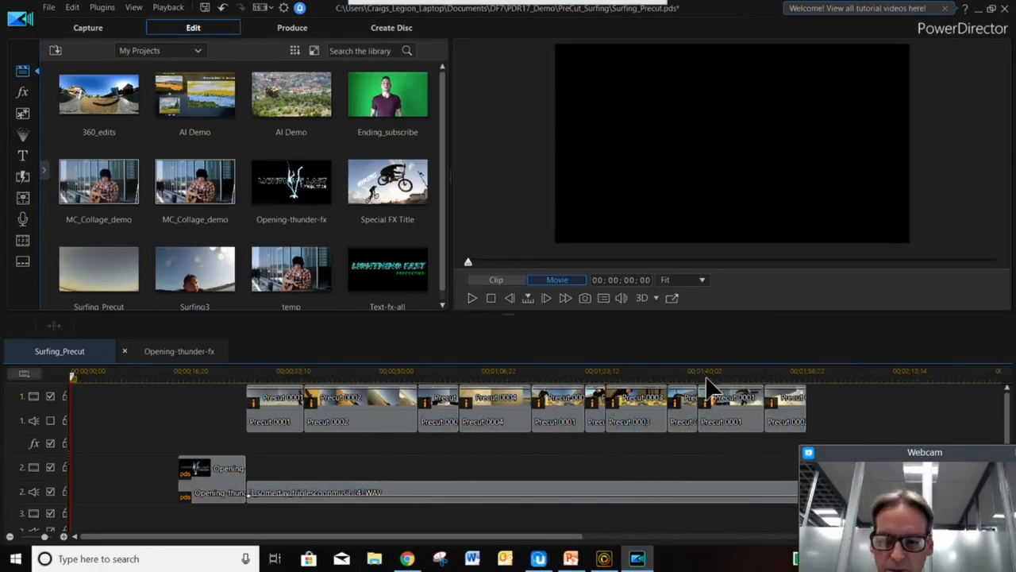
scroll(658, 375, "down", 4)
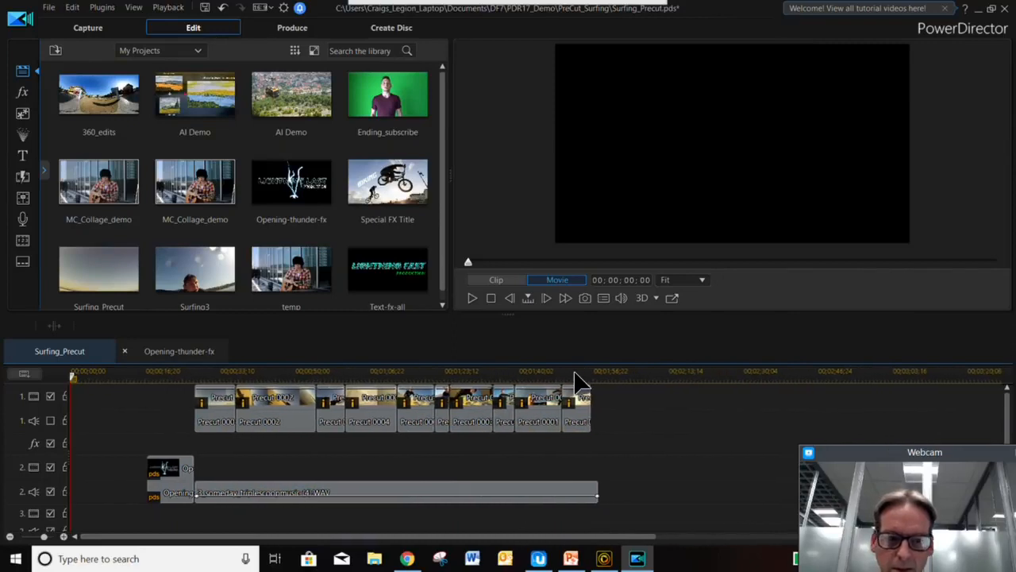
left_click_drag(575, 373, 566, 373)
left_click_drag(395, 111, 603, 502)
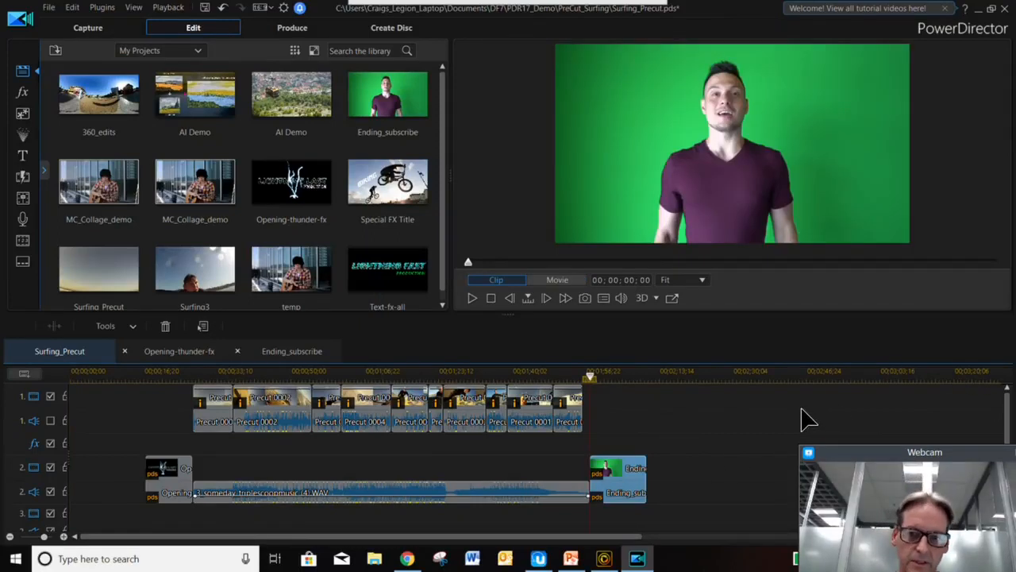
- In the nested Ending_subscribe project, enable Chroma Key on the ending call to action_green_screen clip and sample its green background as the key color
left_click(291, 355)
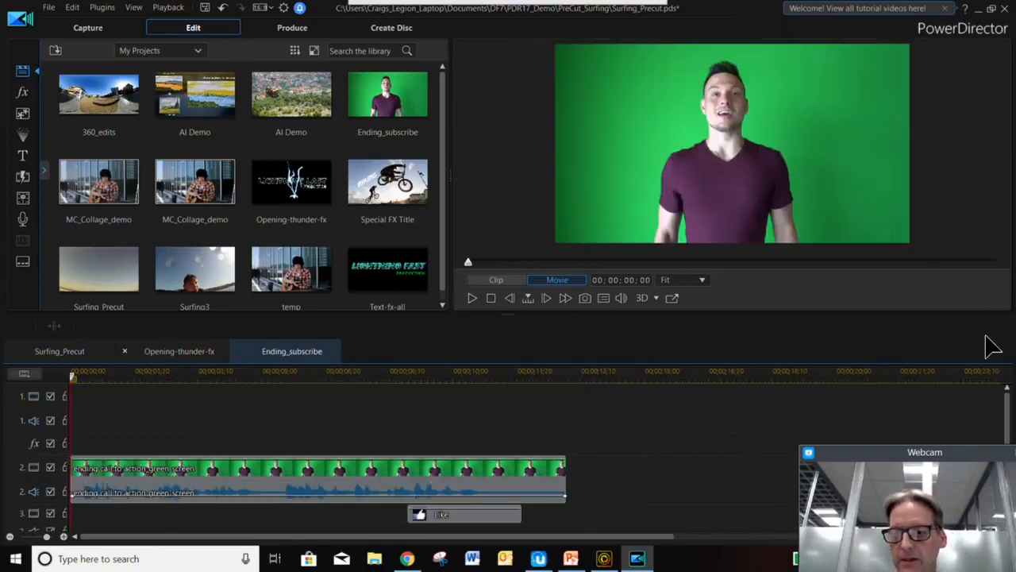
left_click_drag(1008, 409, 1008, 435)
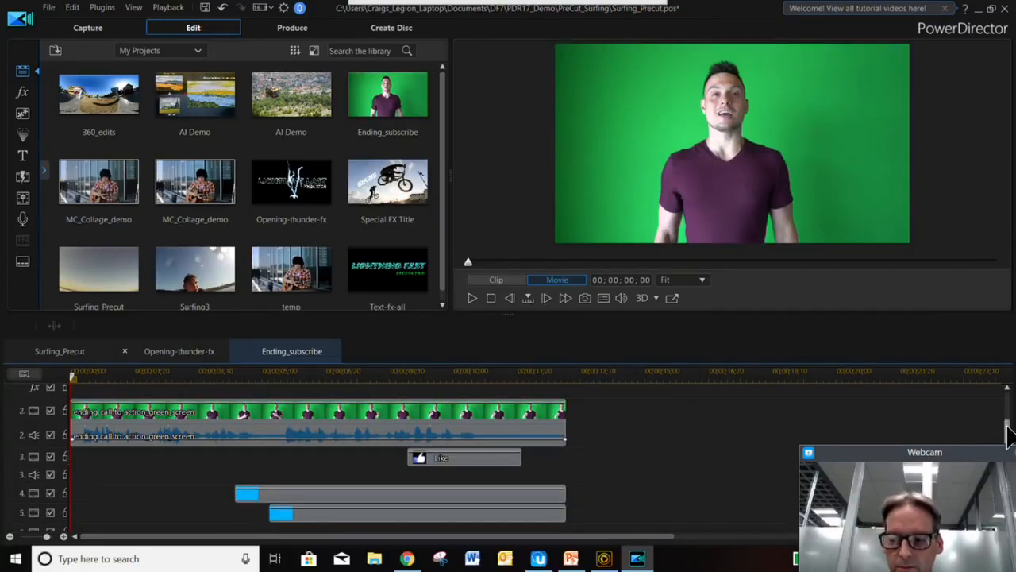
scroll(1007, 433, "up", 2)
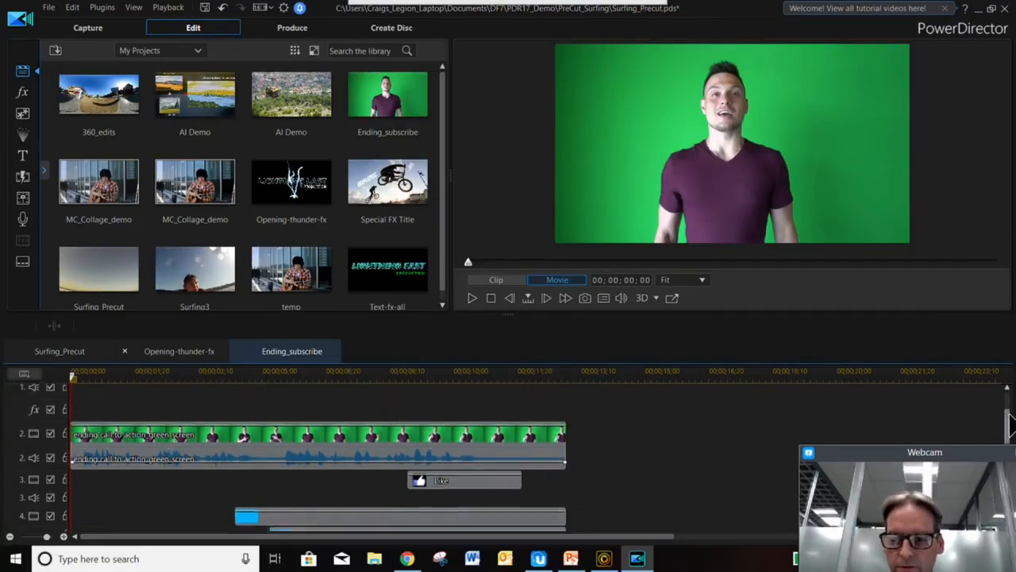
double_click(470, 483)
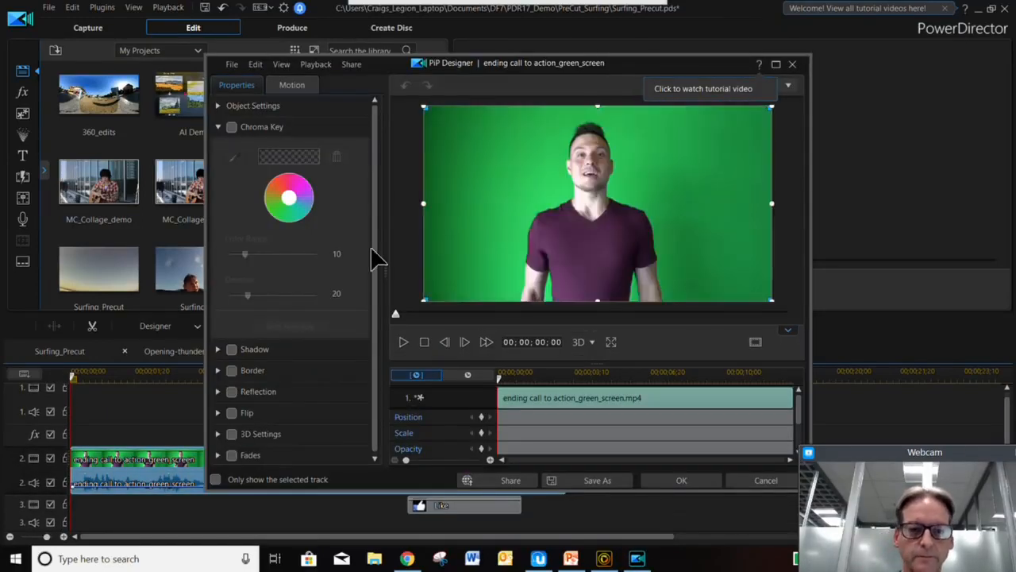
left_click(232, 128)
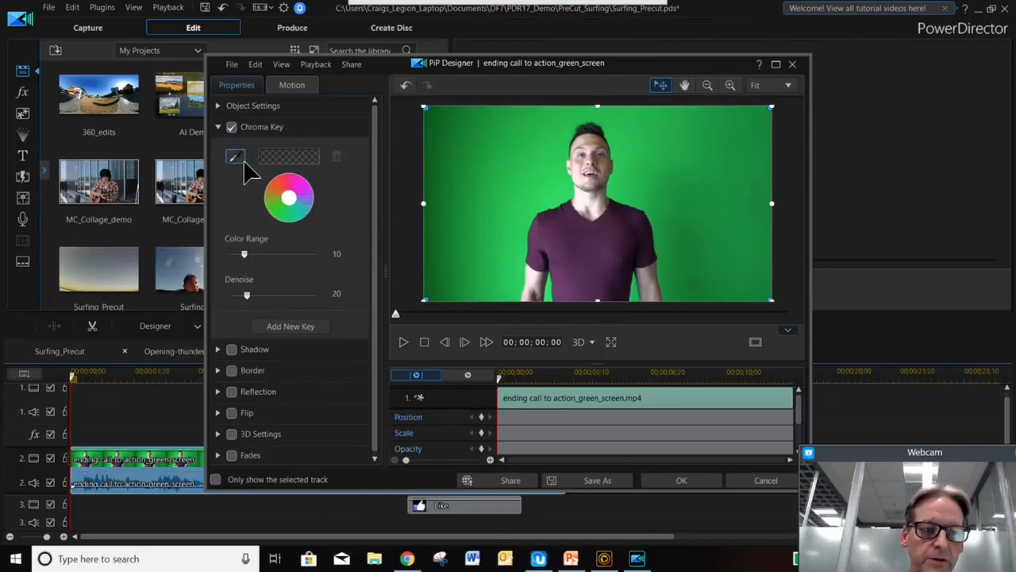
left_click(235, 158)
left_click(501, 166)
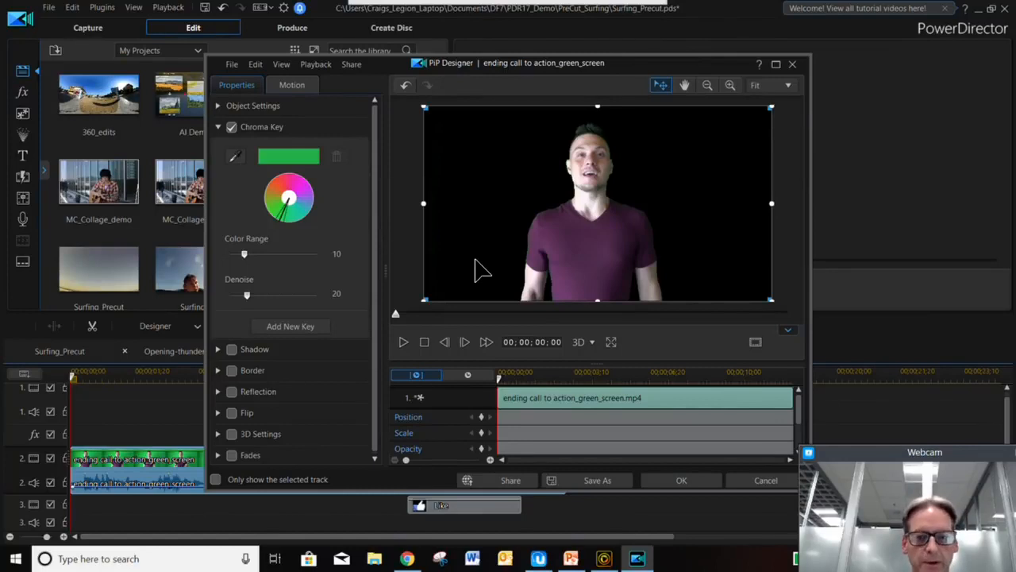
left_click(692, 479)
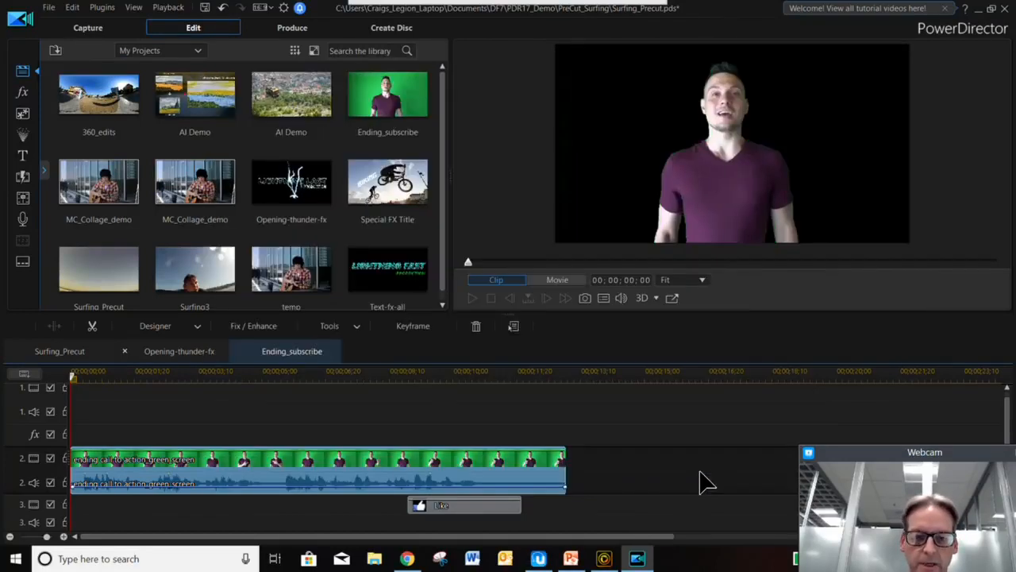
- Search Media Content for "surf" and place Surfing-3.mp4 at the start of track 1 as the background for the keyed presenter
left_click(174, 52)
left_click(159, 68)
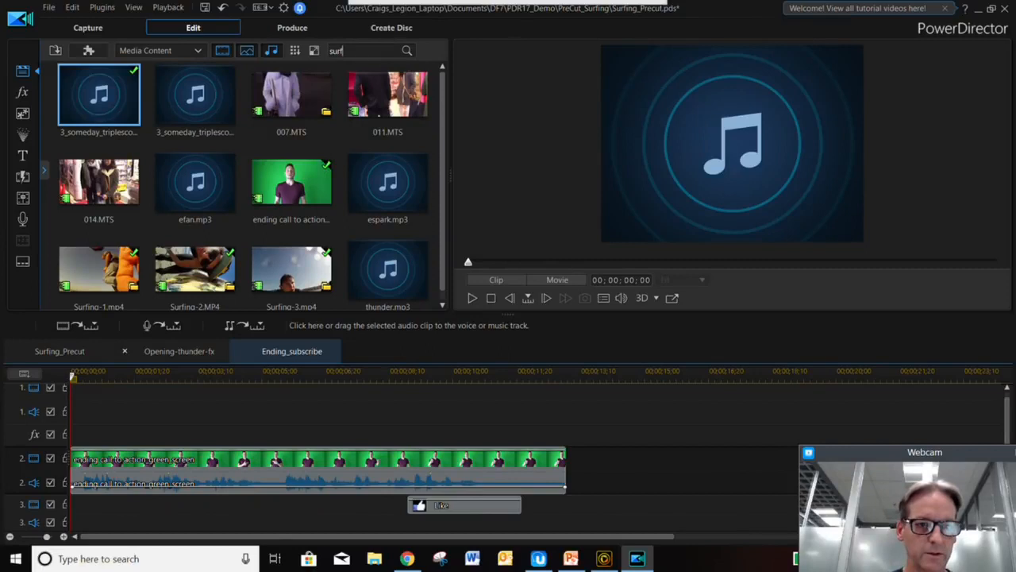
key("Return")
left_click_drag(307, 92, 71, 418)
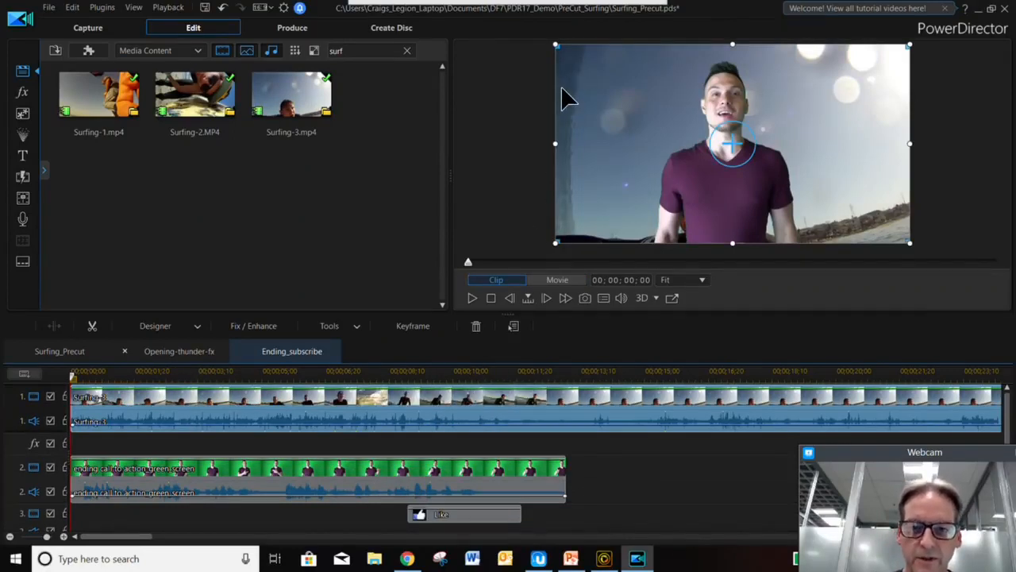
- Add a second chroma key to the ending call to action_green_screen clip and sample the darker green near the frame's upper-left corner
left_click(431, 477)
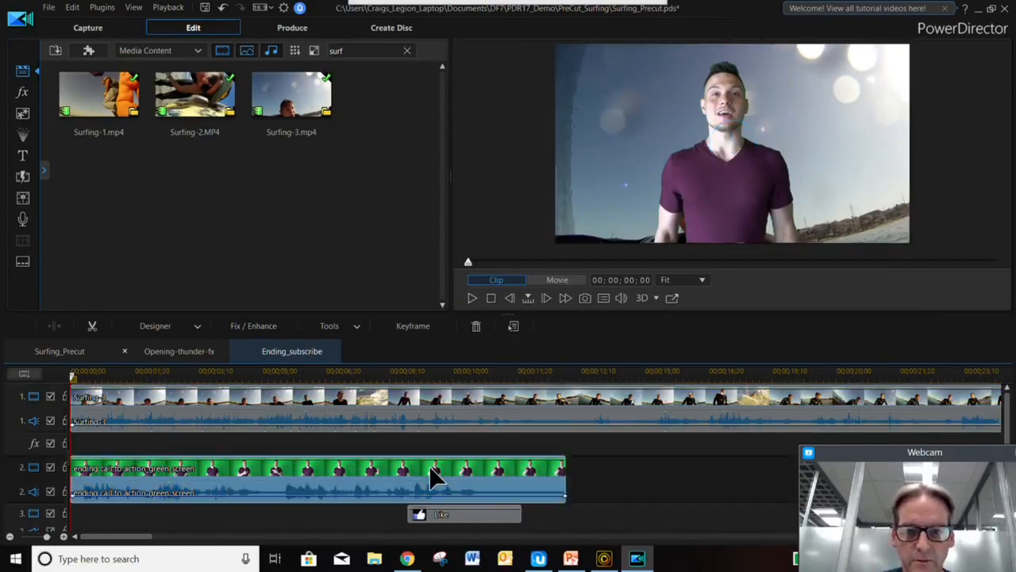
double_click(430, 470)
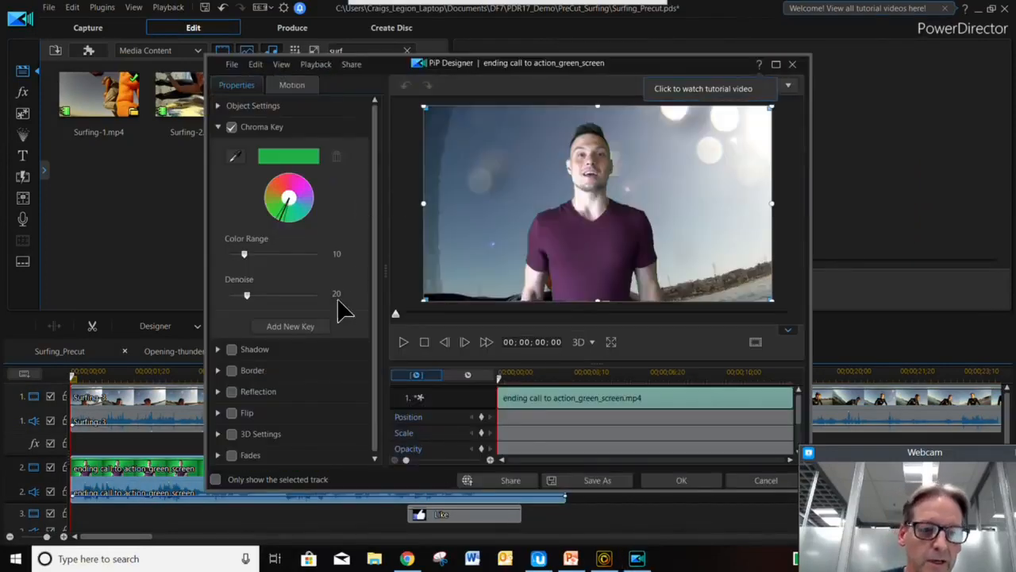
left_click(305, 327)
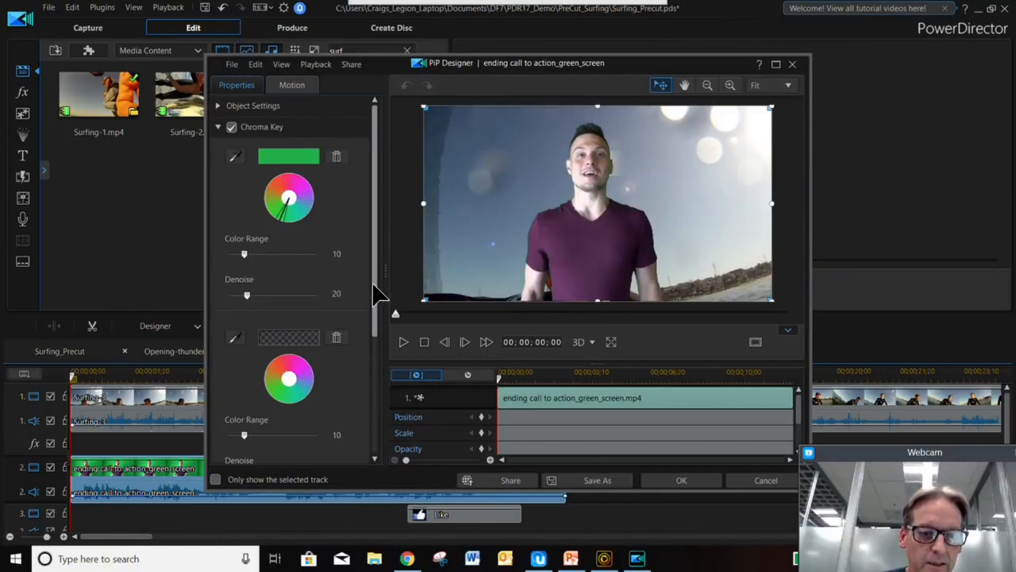
scroll(268, 324, "down", 1)
left_click(235, 303)
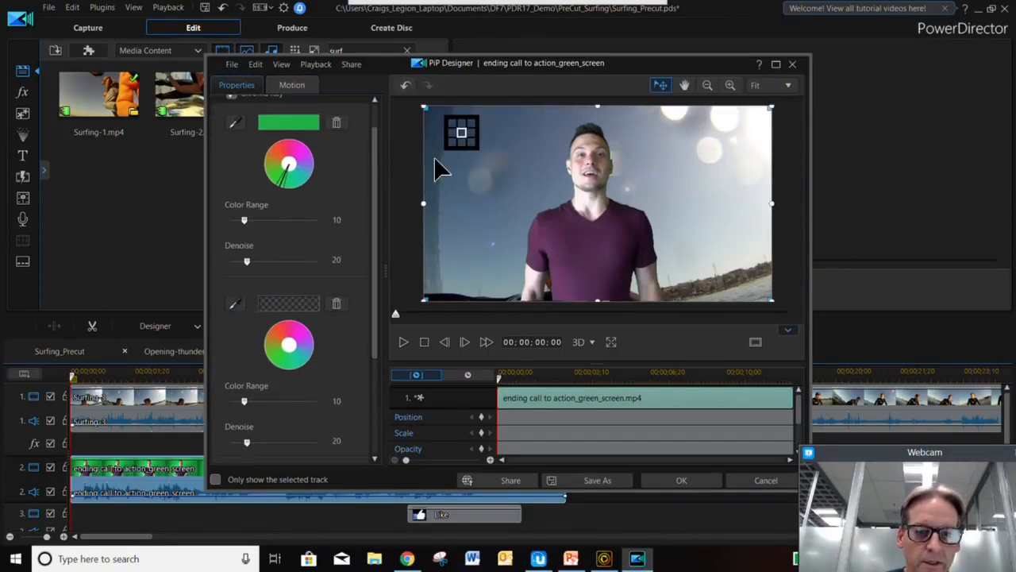
left_click(454, 141)
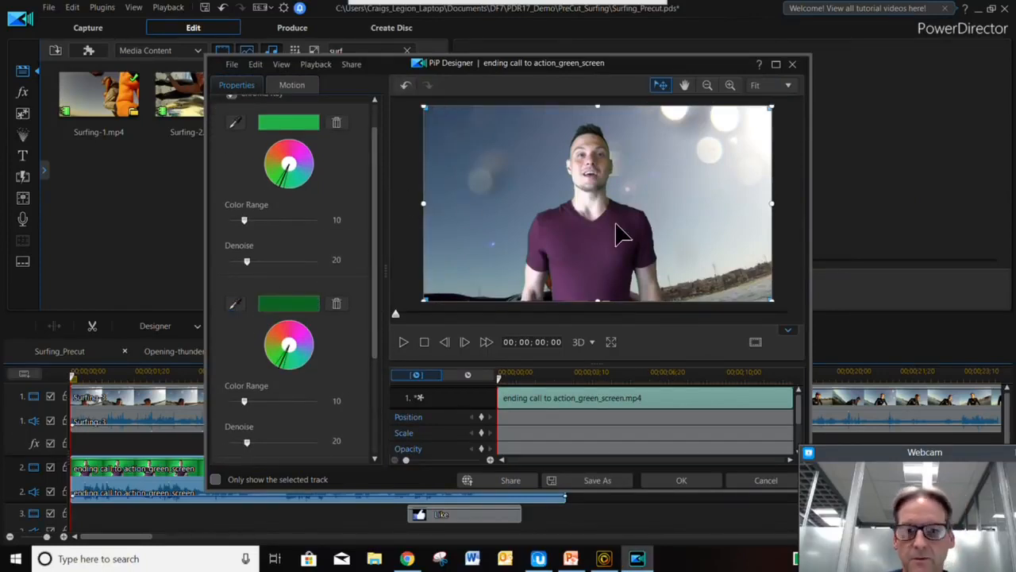
- Add a third chroma key without sampling a color, then preview the keyed presenter over the surfing background
left_click_drag(377, 305, 355, 367)
left_click(312, 391)
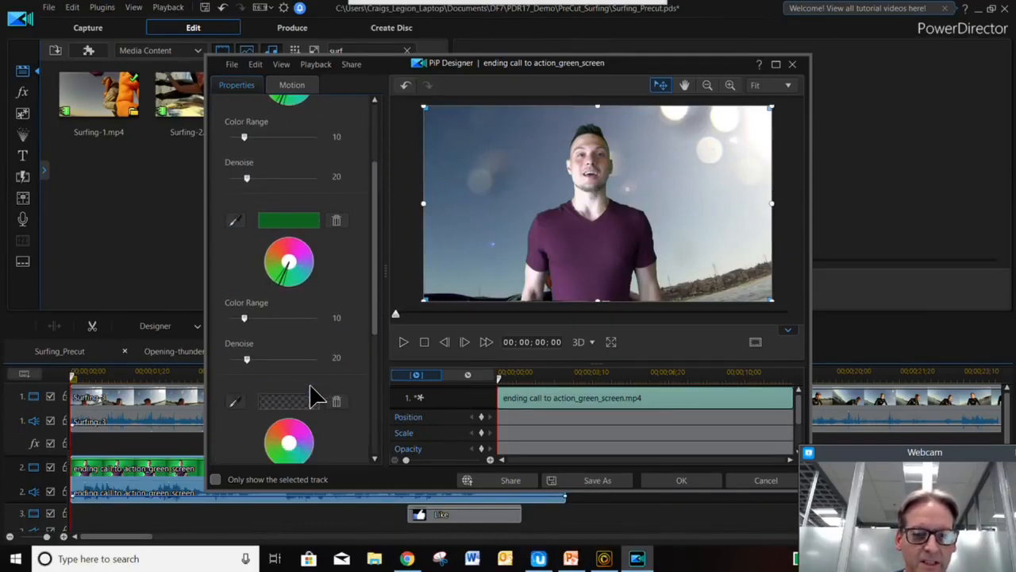
left_click(653, 482)
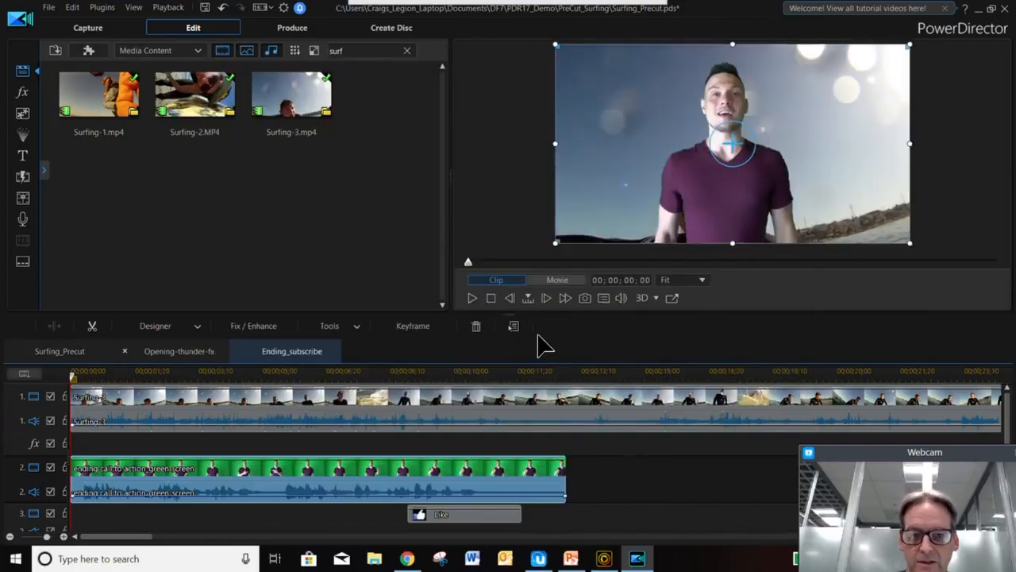
left_click(473, 300)
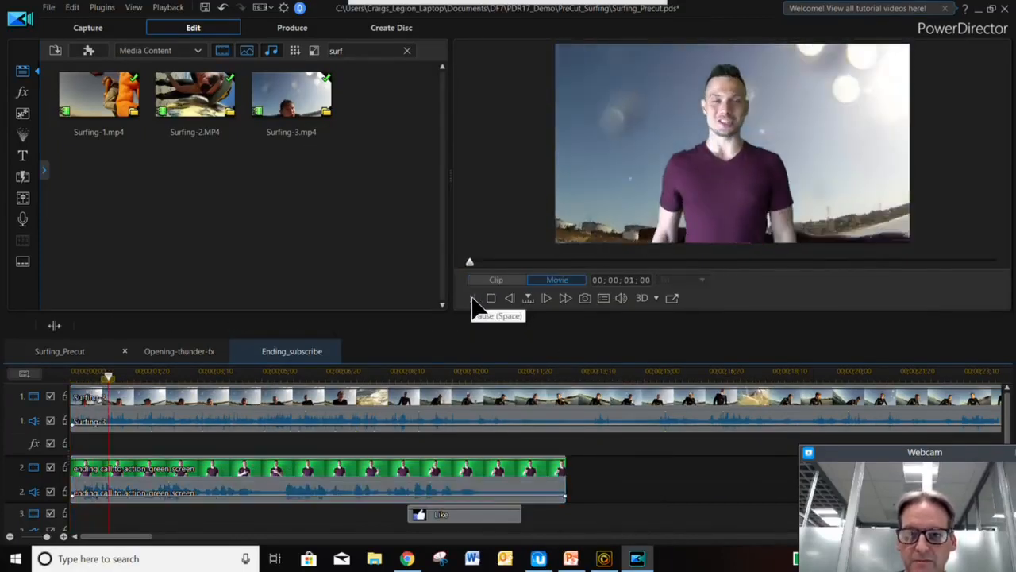
left_click(473, 300)
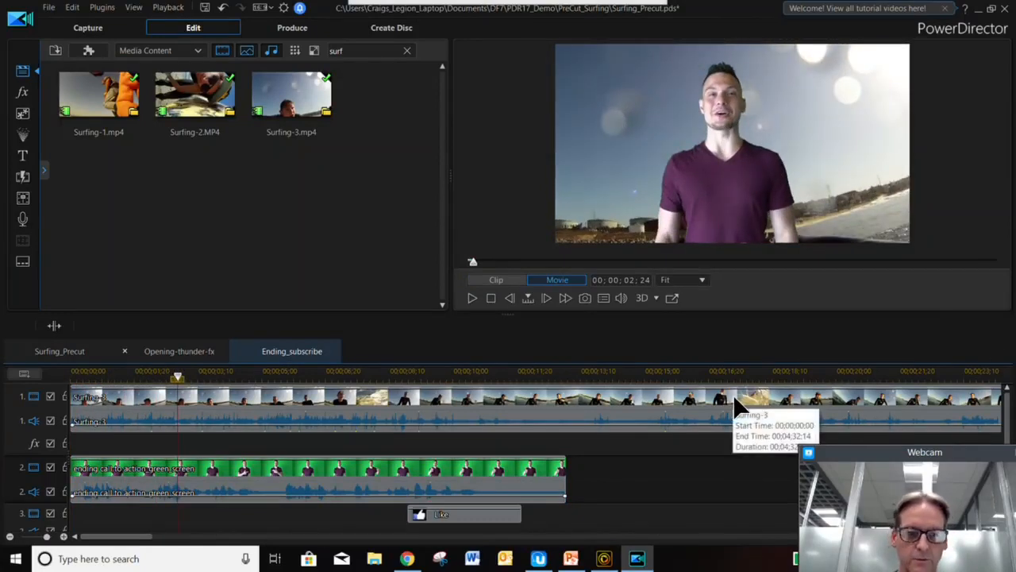
- Search the video effects for "Blur", apply the Blur effect to the Surfing-3 clip on track 1, and preview it
left_click(25, 92)
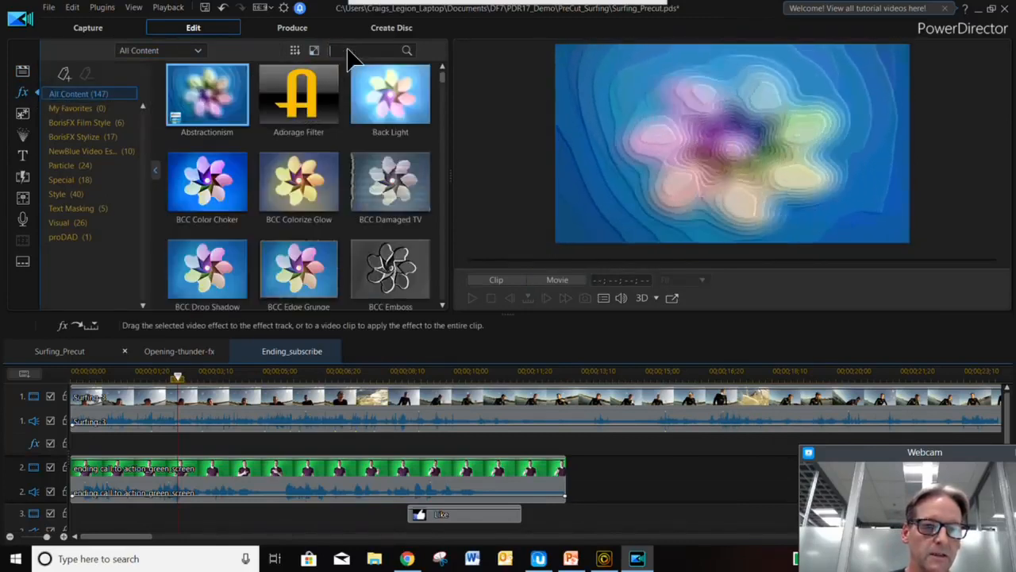
left_click(353, 52)
type("Blur")
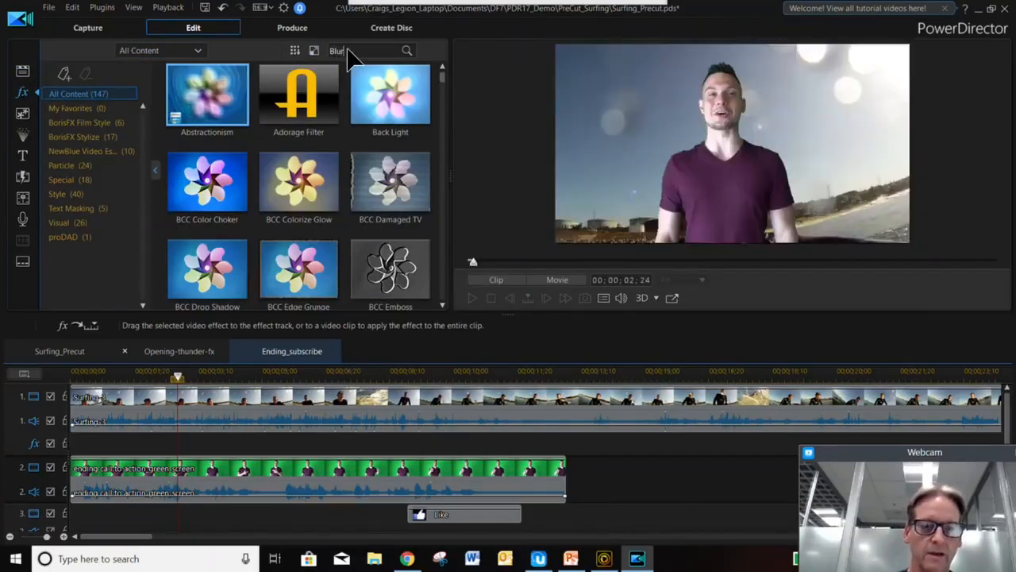
left_click_drag(220, 92, 163, 406)
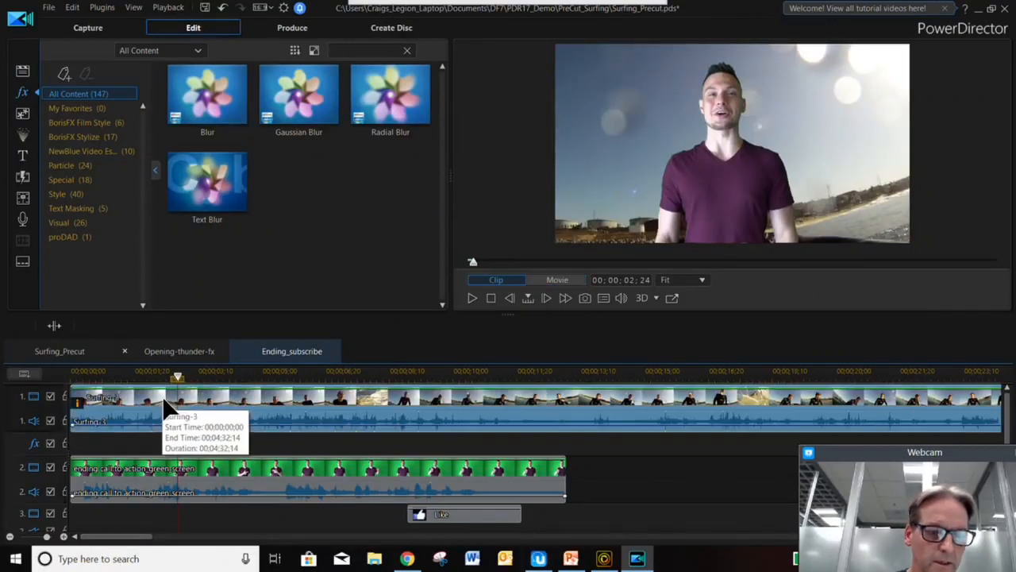
left_click(471, 299)
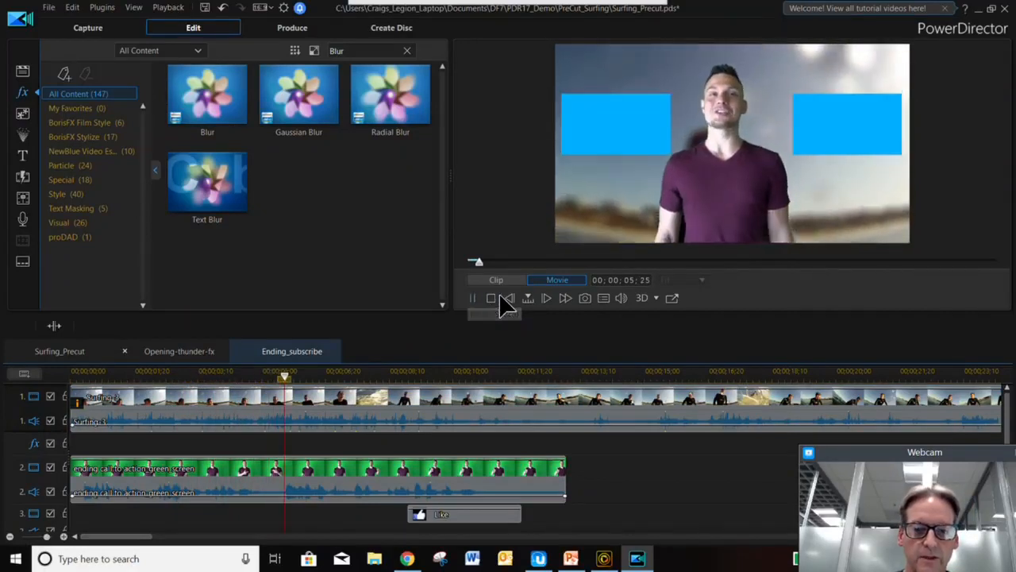
left_click(492, 298)
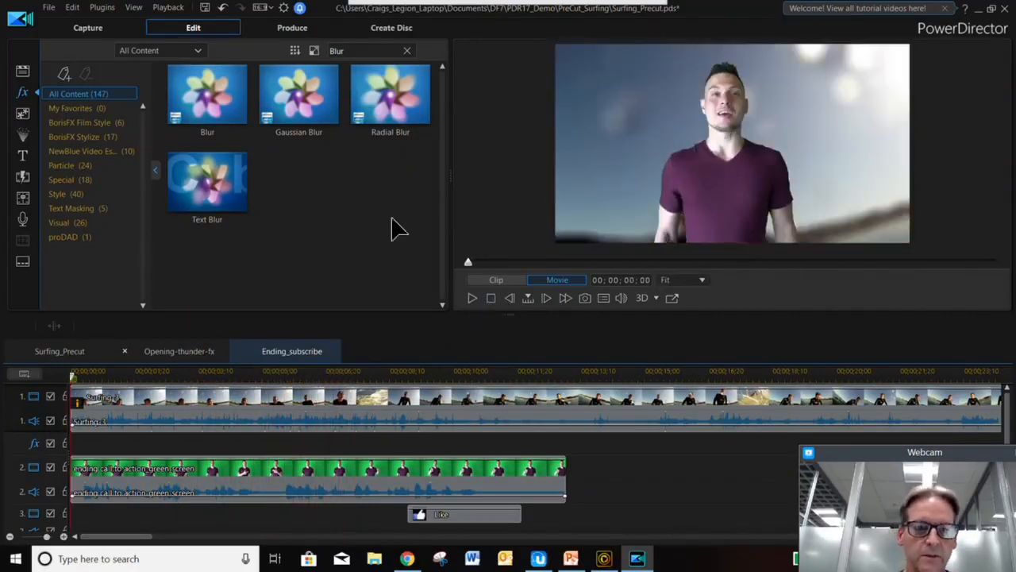
- Replace the blue placeholders on tracks 4 and 5 with Surfing-1.mp4 and Surfing-2.MP4, and play the ending project
left_click(23, 72)
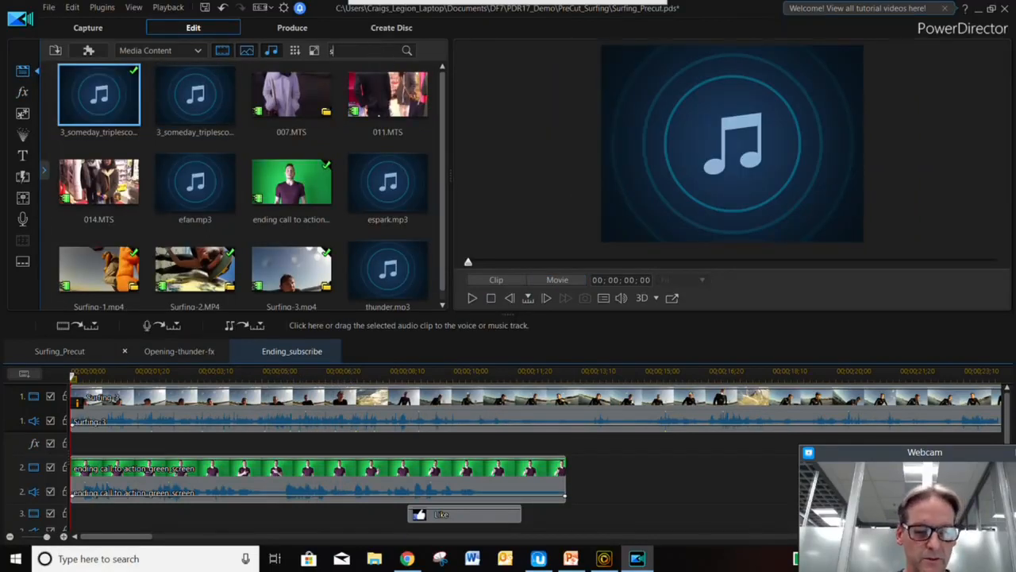
key("Return")
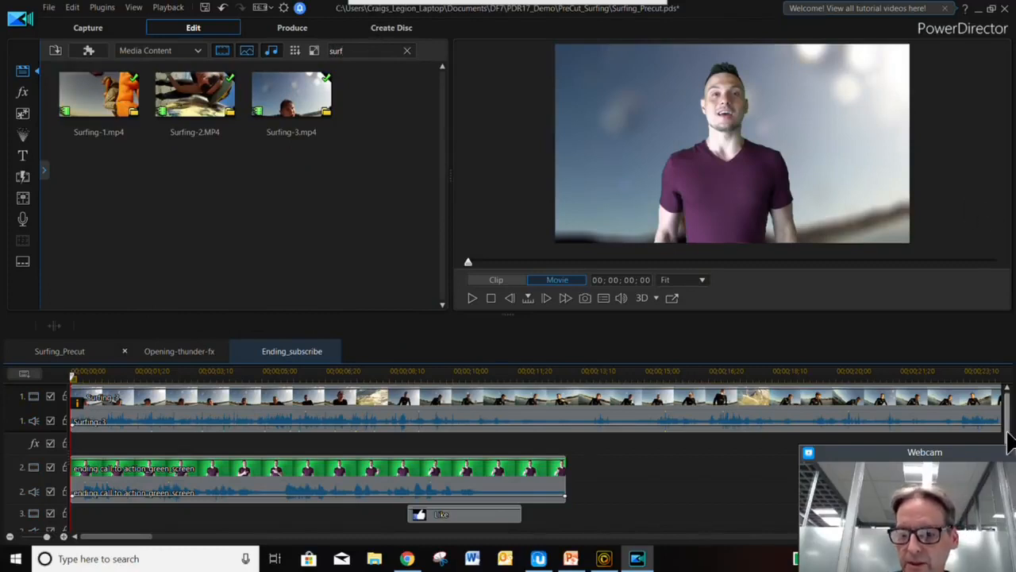
scroll(1009, 433, "down", 3)
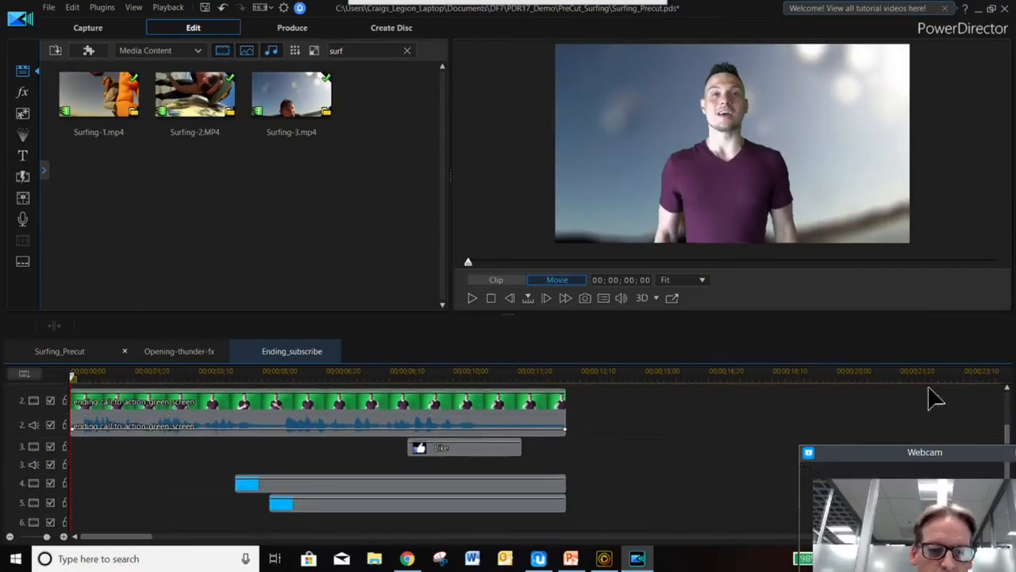
left_click_drag(109, 111, 239, 481)
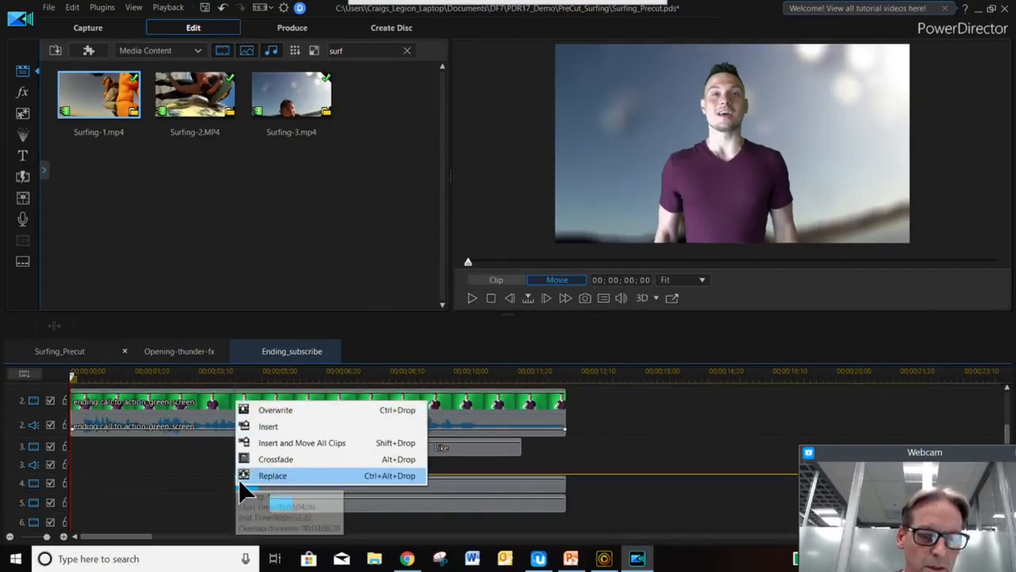
left_click(269, 472)
left_click_drag(194, 95, 274, 522)
left_click(312, 509)
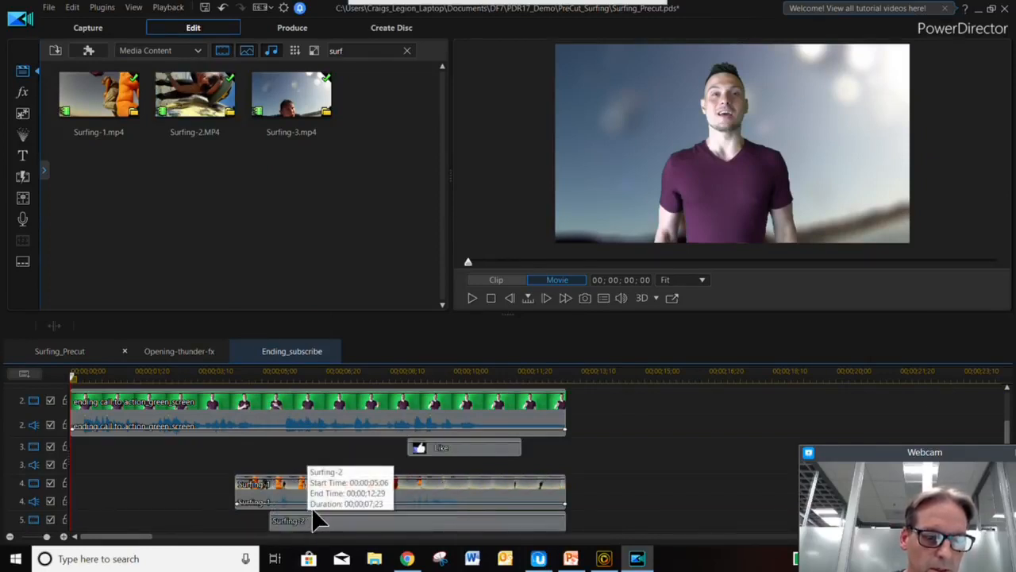
left_click(471, 299)
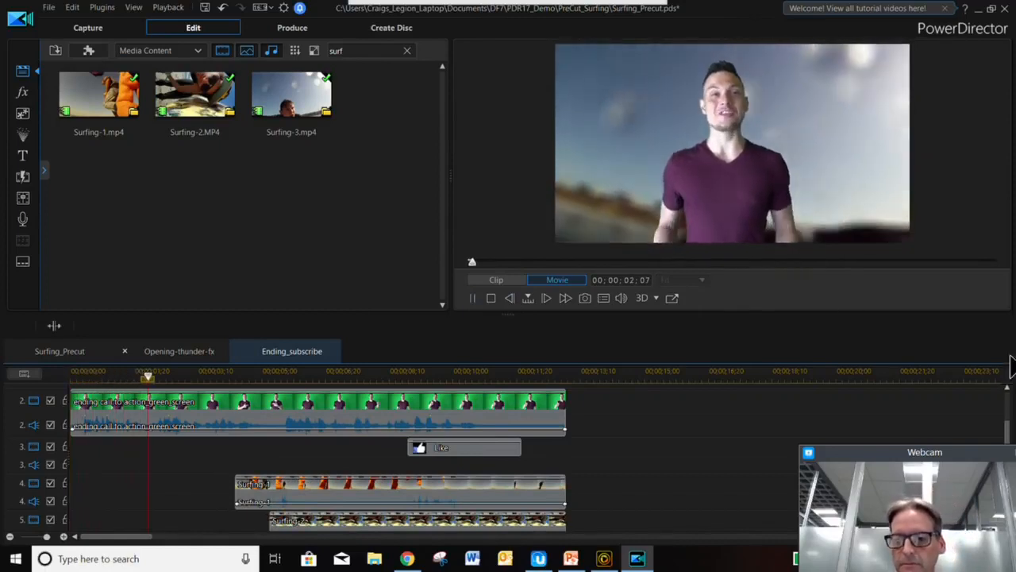
left_click_drag(1008, 426, 1012, 450)
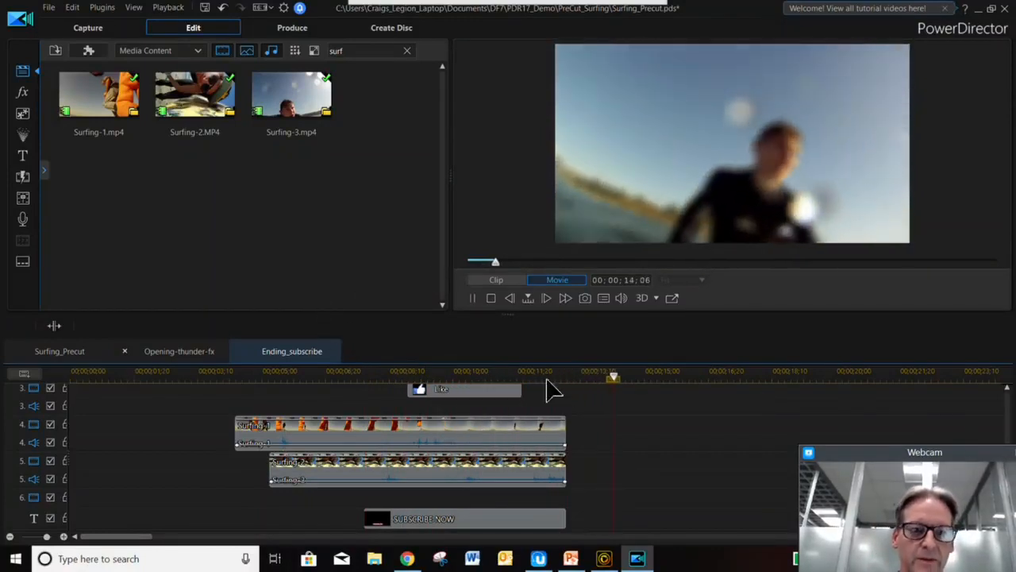
- Place the Default text-only title on the title track, a short gap after the SUBSCRIBE NOW title
left_click(23, 94)
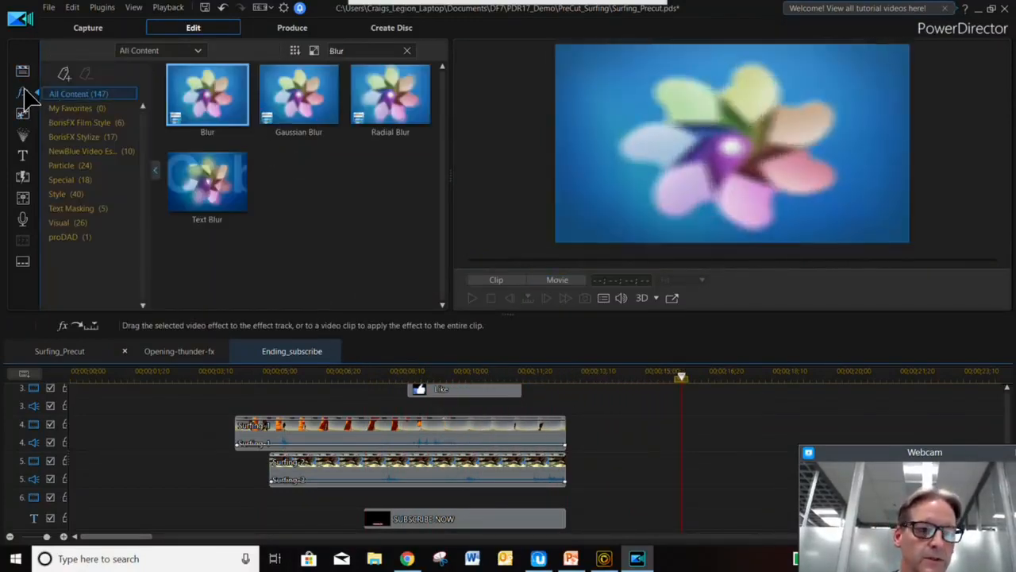
left_click(23, 154)
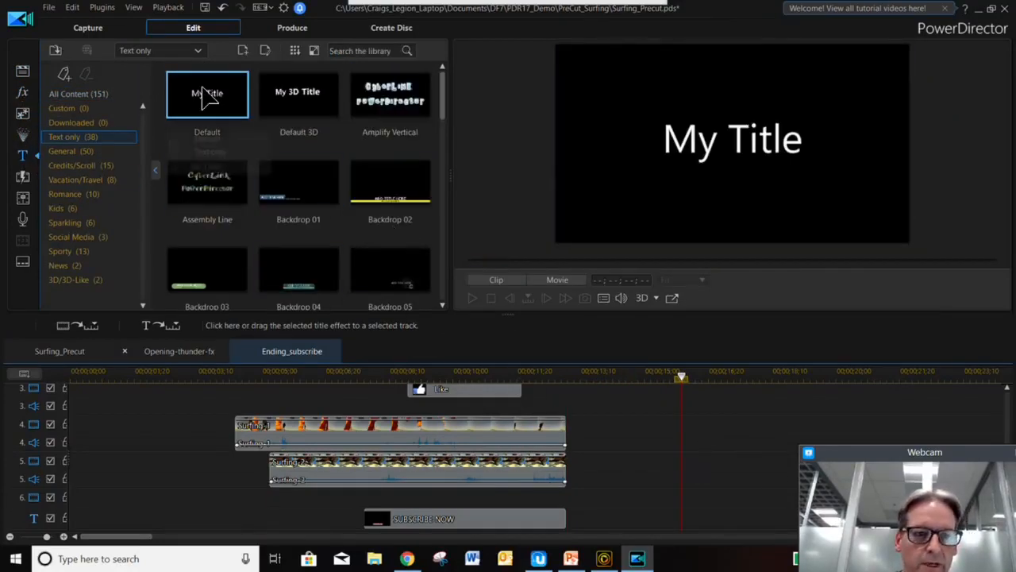
left_click_drag(641, 379, 645, 495)
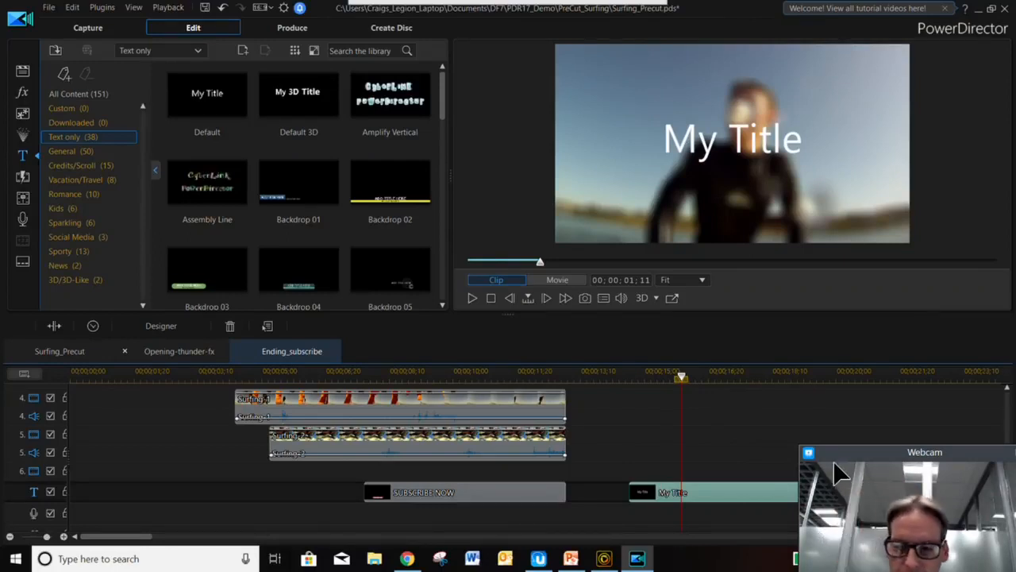
- Replace the new title's text with "Subscribe Now" in the Title Designer
double_click(665, 494)
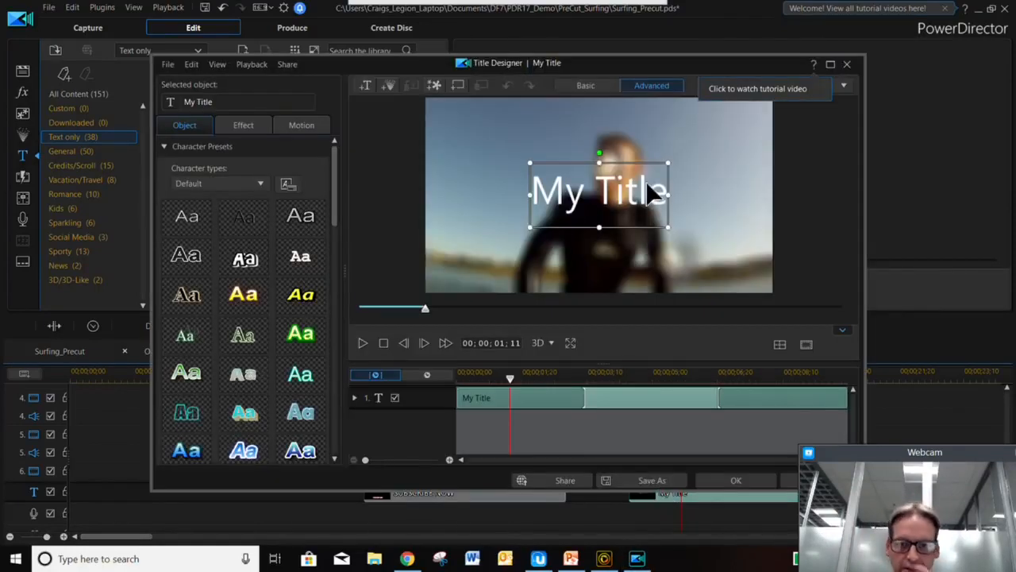
key("BackSpace")
key("BackSpace")
key("BackSpace")
key("BackSpace")
key("BackSpace")
key("BackSpace")
key("BackSpace")
key("BackSpace")
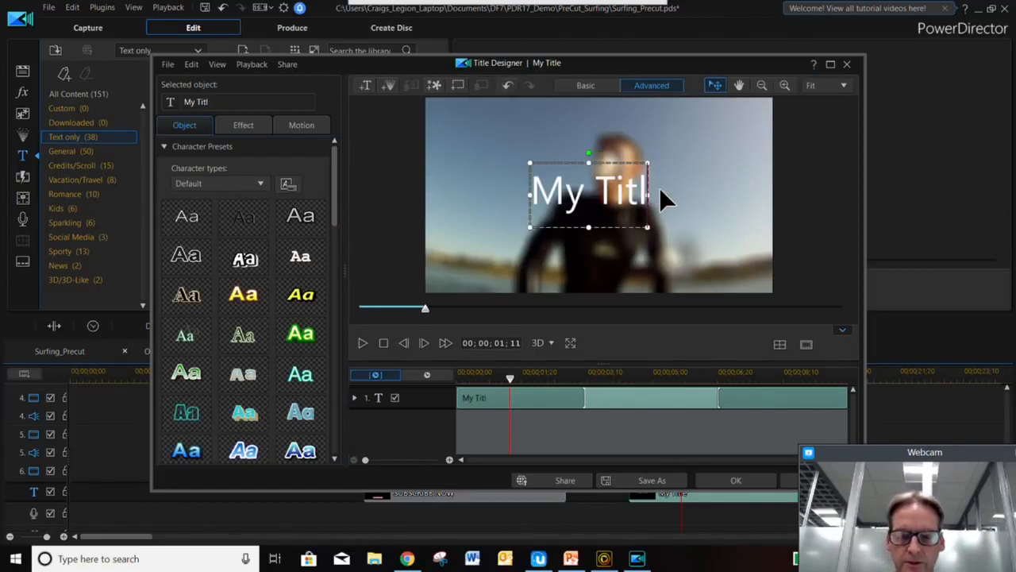
type("Su")
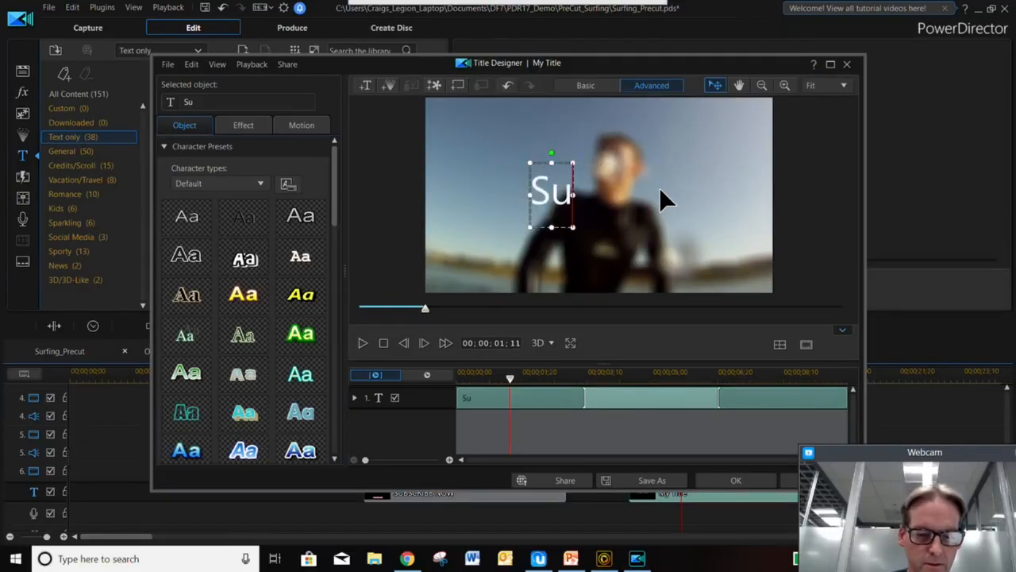
type("bscribe Now")
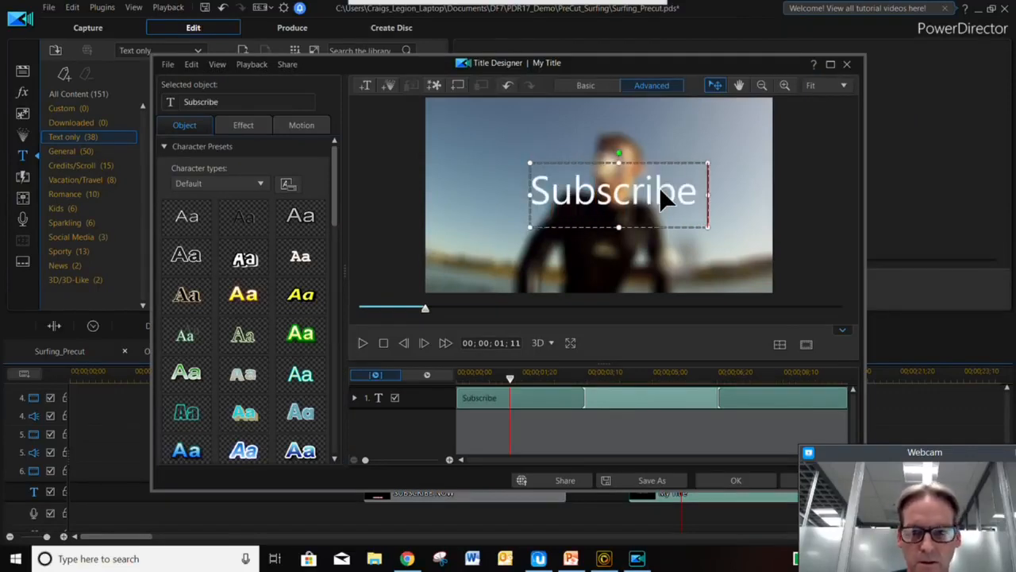